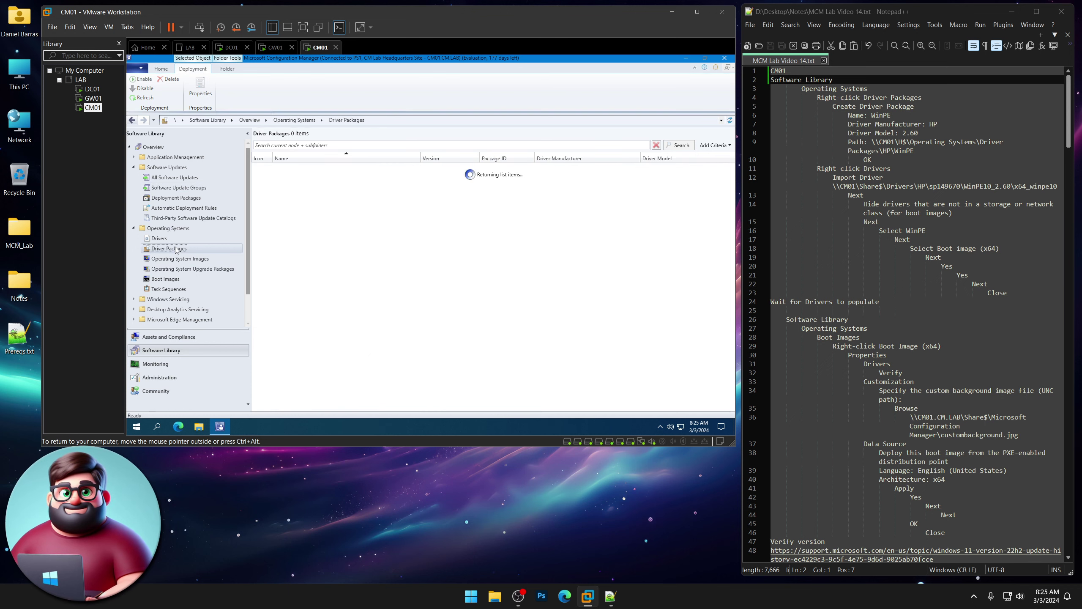
# Start a new driver package named WinPE with driver manufacturer HP and driver model 2.60
pyautogui.rightClick(177, 251)
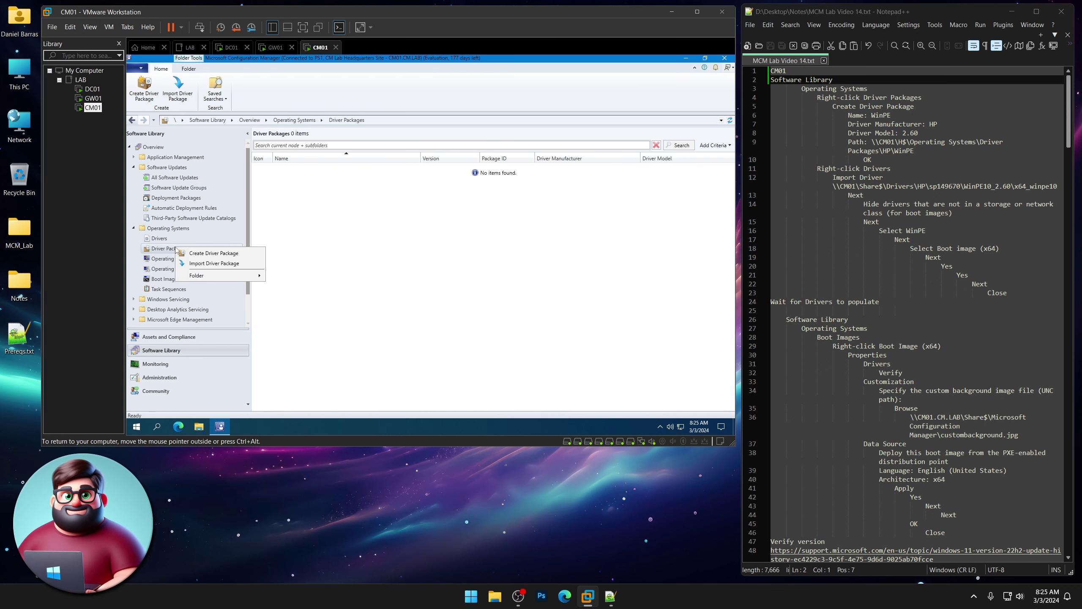
pyautogui.click(220, 254)
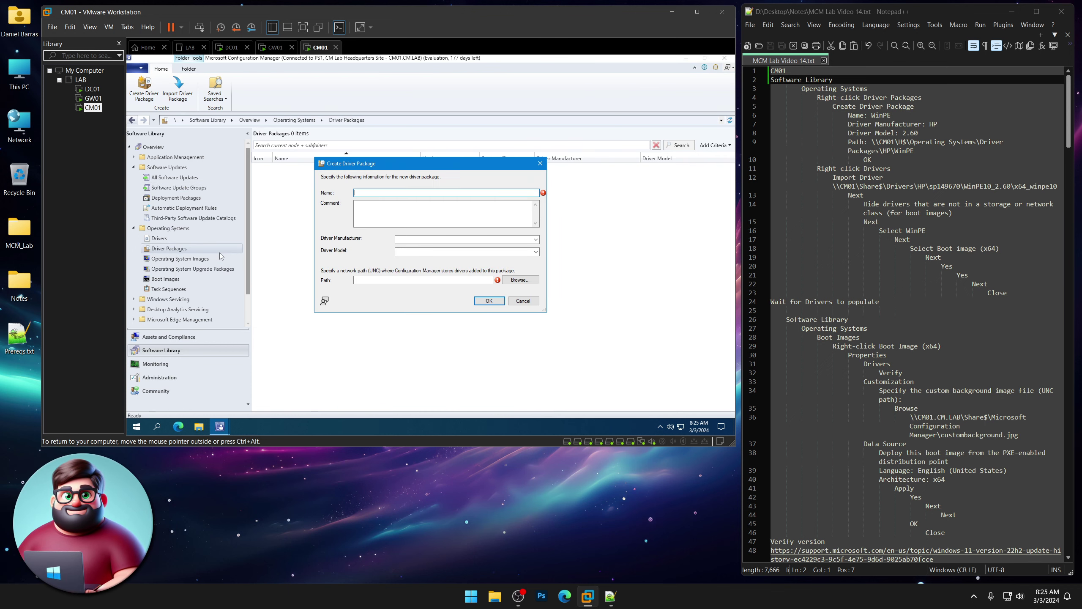
pyautogui.write('WinPE')
pyautogui.click(401, 240)
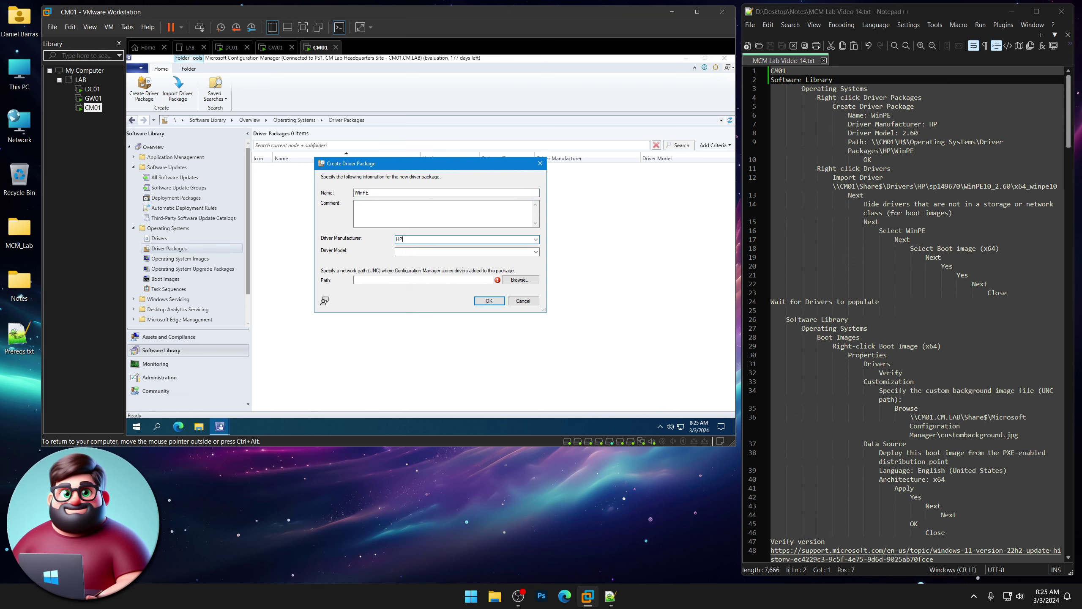
pyautogui.click(465, 252)
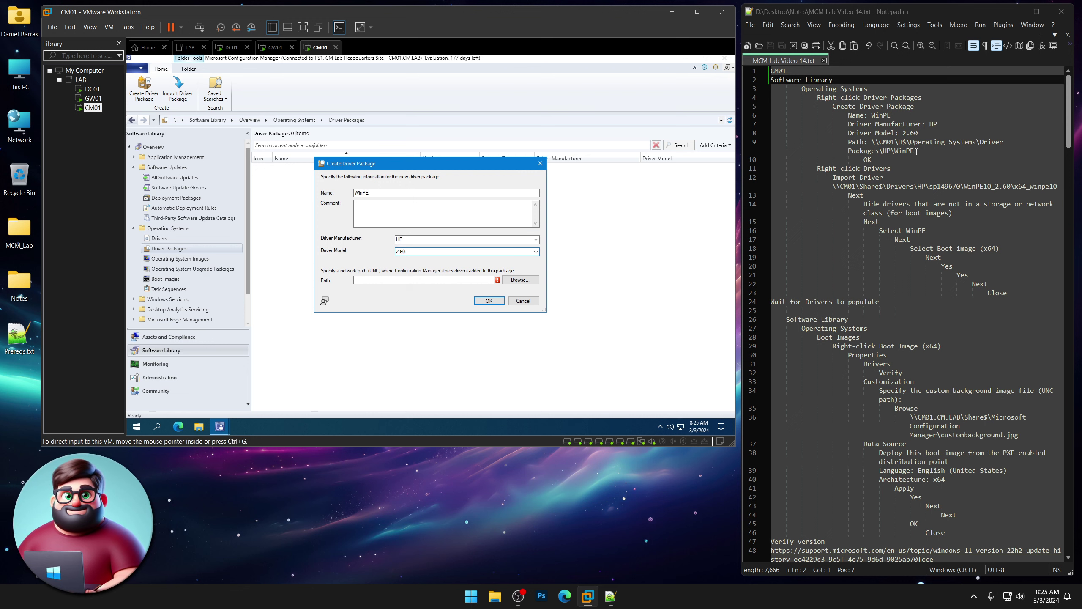
# Copy the driver package path \\CM01\H$\Operating Systems\Driver Packages\HP\WinPE from the notes in Notepad++
pyautogui.moveTo(917, 152); pyautogui.dragTo(872, 142)
pyautogui.rightClick(893, 147)
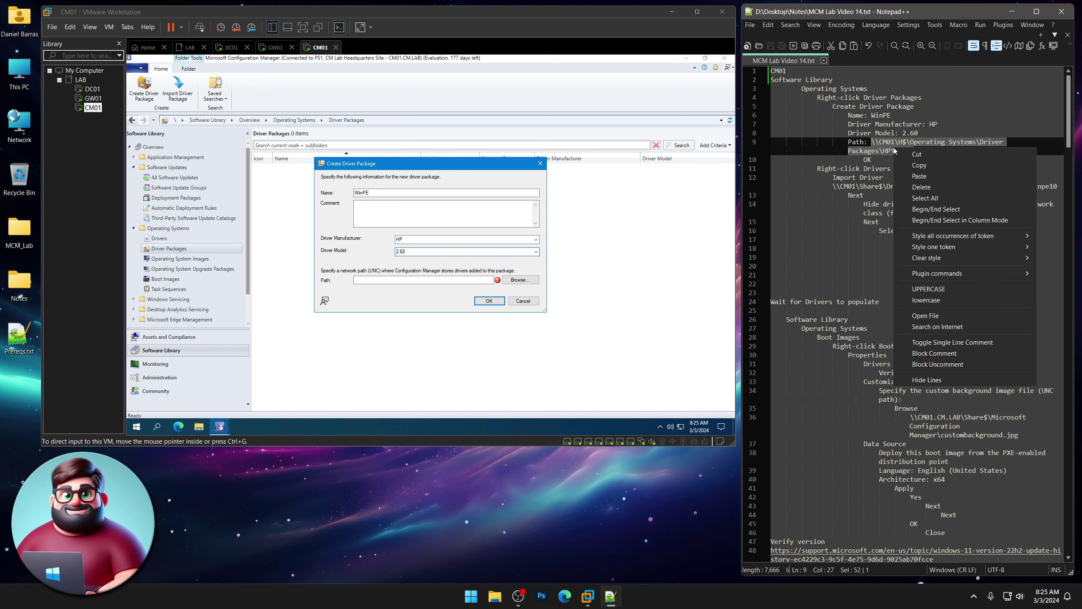
pyautogui.click(918, 165)
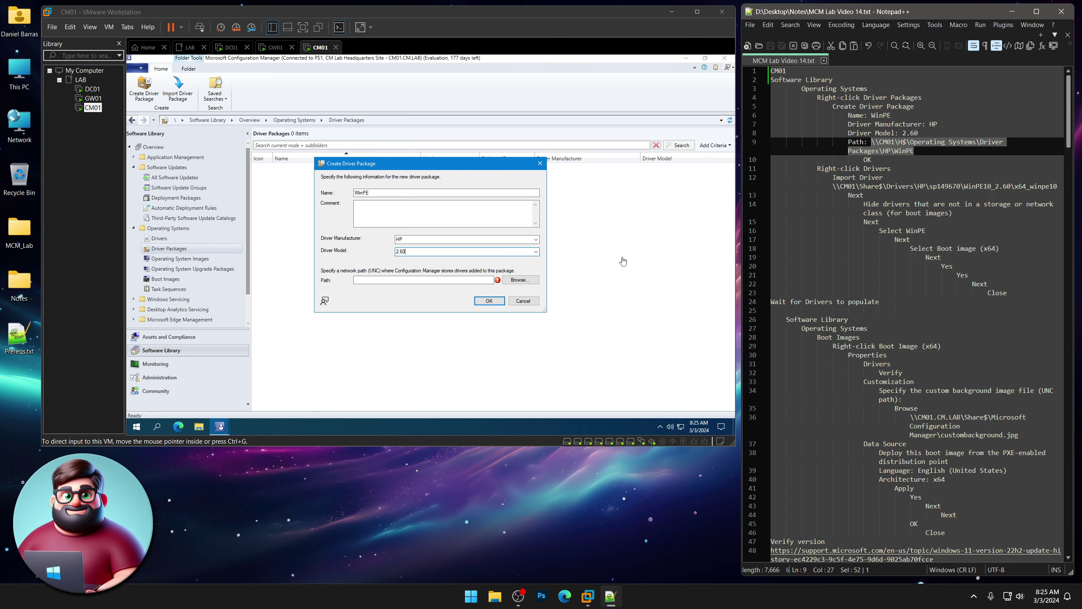
pyautogui.click(518, 284)
pyautogui.hotkey('ctrl', 'v')
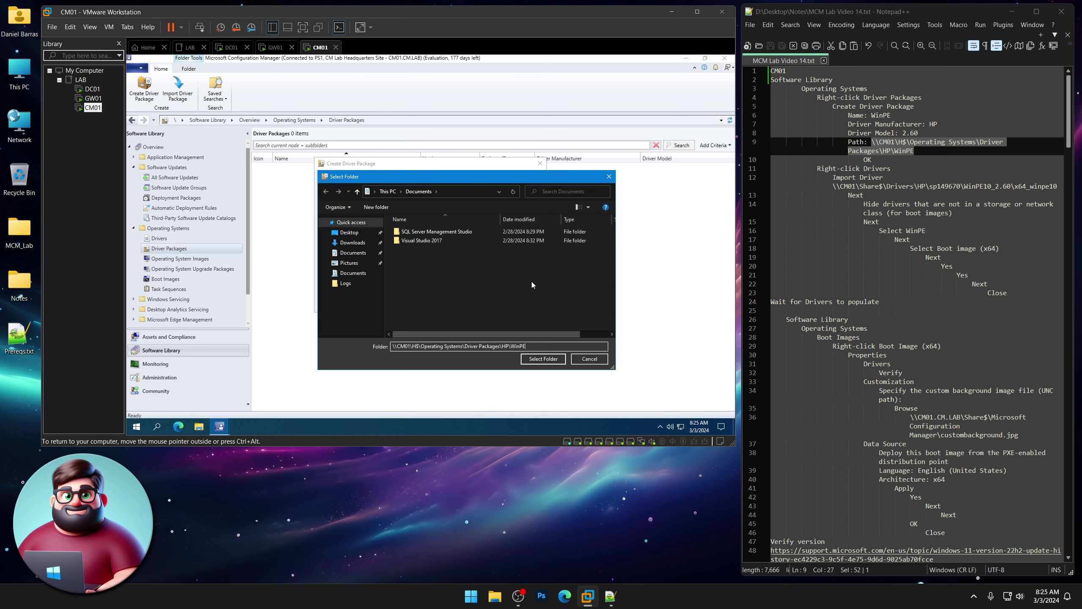
pyautogui.click(548, 361)
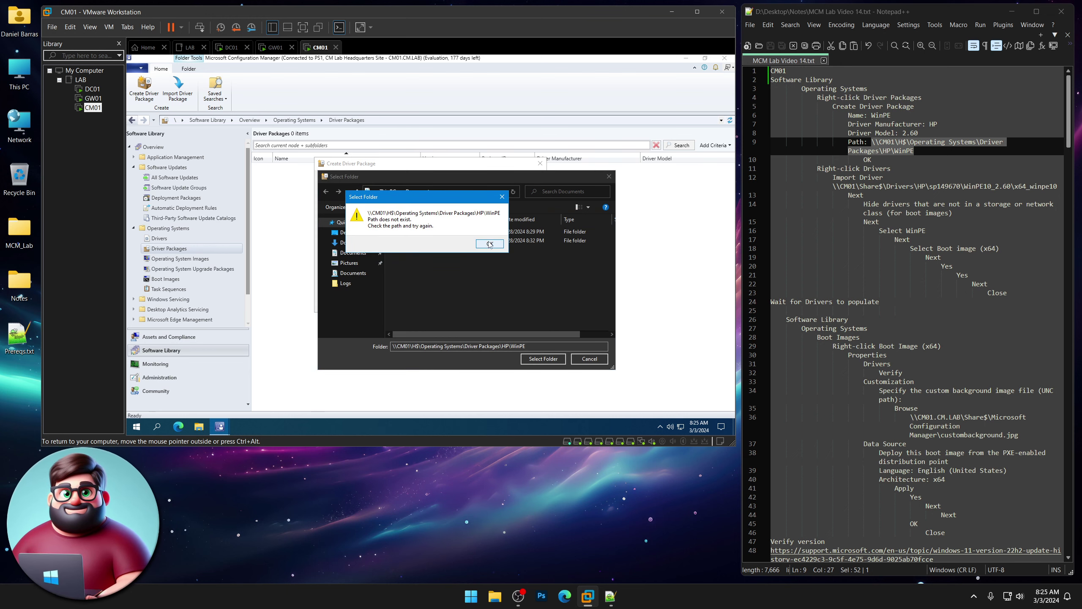
pyautogui.click(490, 244)
pyautogui.click(589, 359)
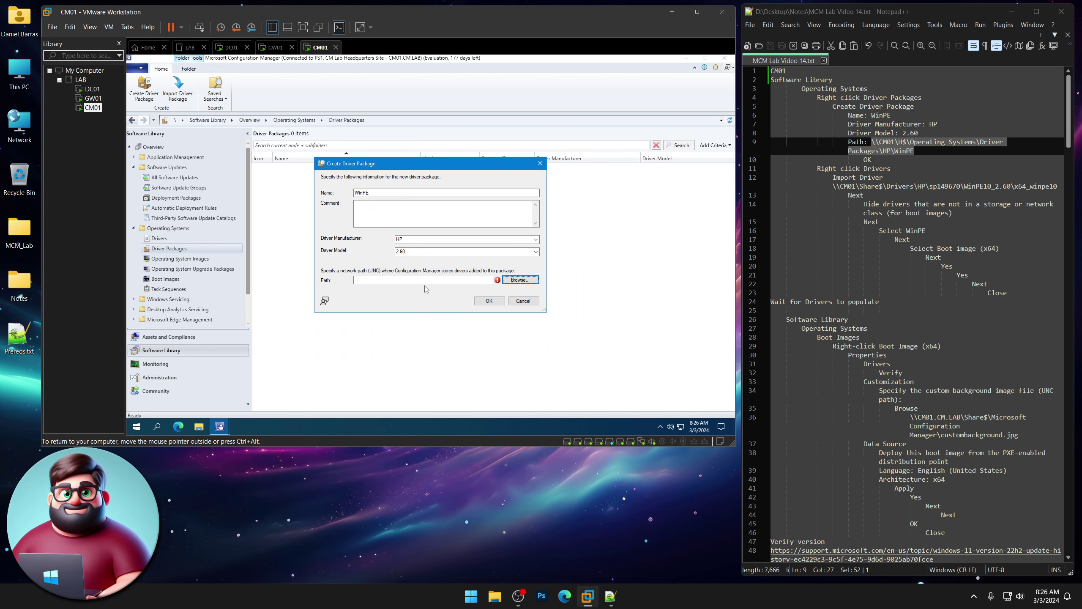
# Set the package path to \\CM01\H$\Operating Systems\Driver Packages\HP\WinPE and create the driver package
pyautogui.hotkey('ctrl', 'v')
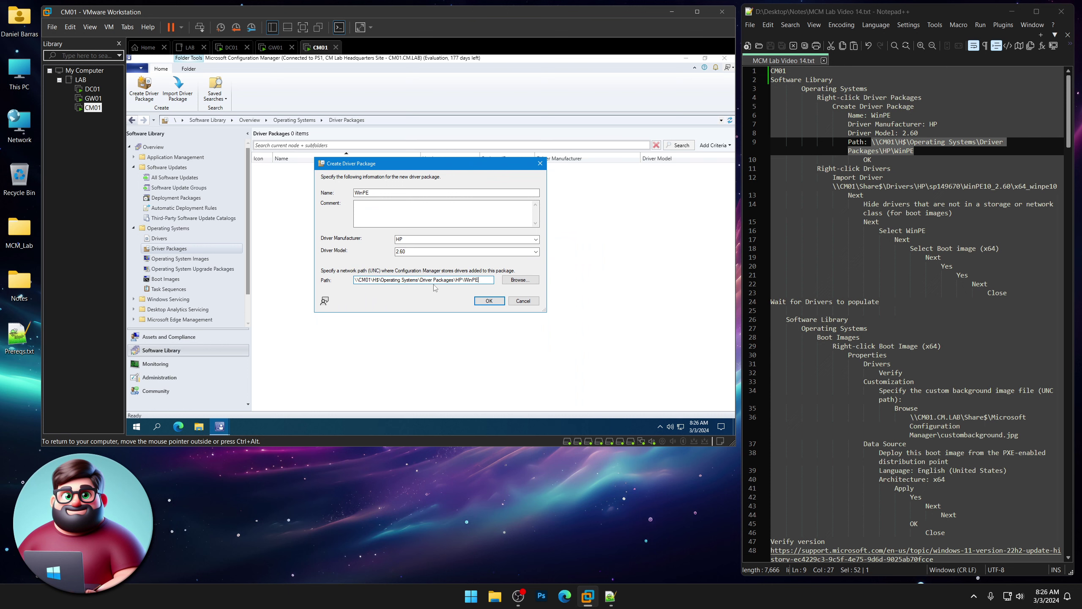
pyautogui.click(489, 301)
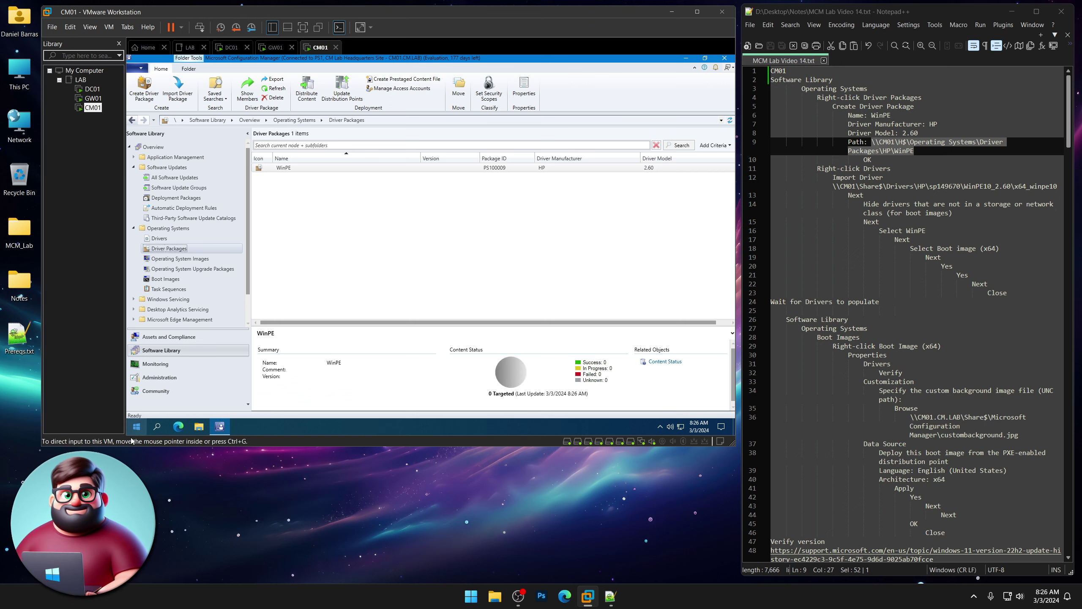
# Examine the new WinPE package folder at \\CM01\H$\Operating Systems\Driver Packages\HP\WinPE in File Explorer and close it
pyautogui.rightClick(137, 426)
pyautogui.click(158, 387)
pyautogui.hotkey('ctrl', 'v')
pyautogui.press('Return')
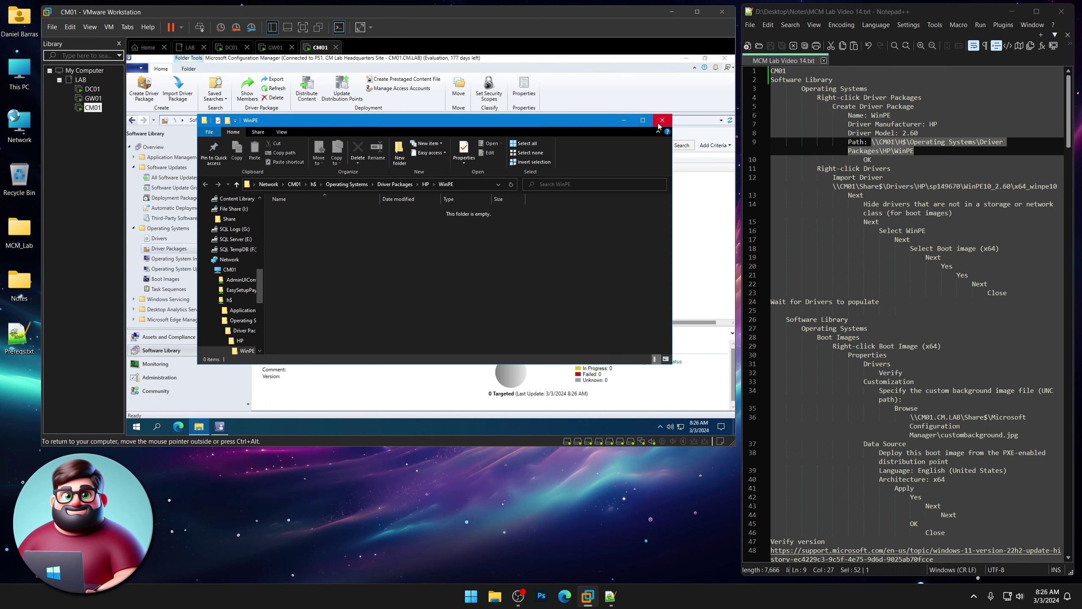
pyautogui.click(662, 120)
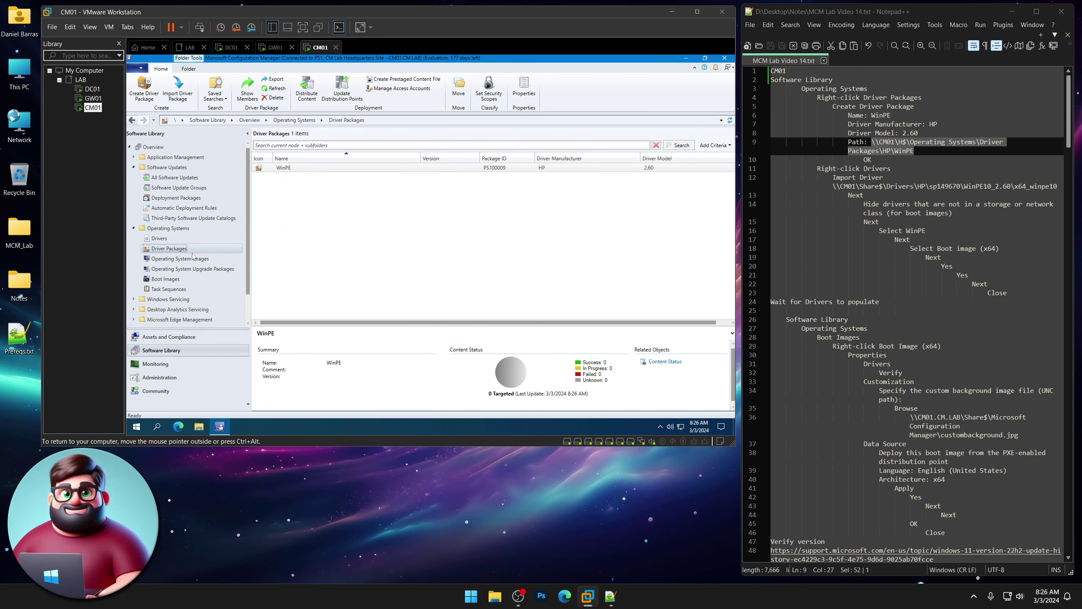
# Begin a driver import using the source folder copied from the notes, \\CM01\Share$\Drivers\HP\sp149670\WinPE10_2.60\x64_winpe10, and load its drivers
pyautogui.click(159, 239)
pyautogui.rightClick(157, 238)
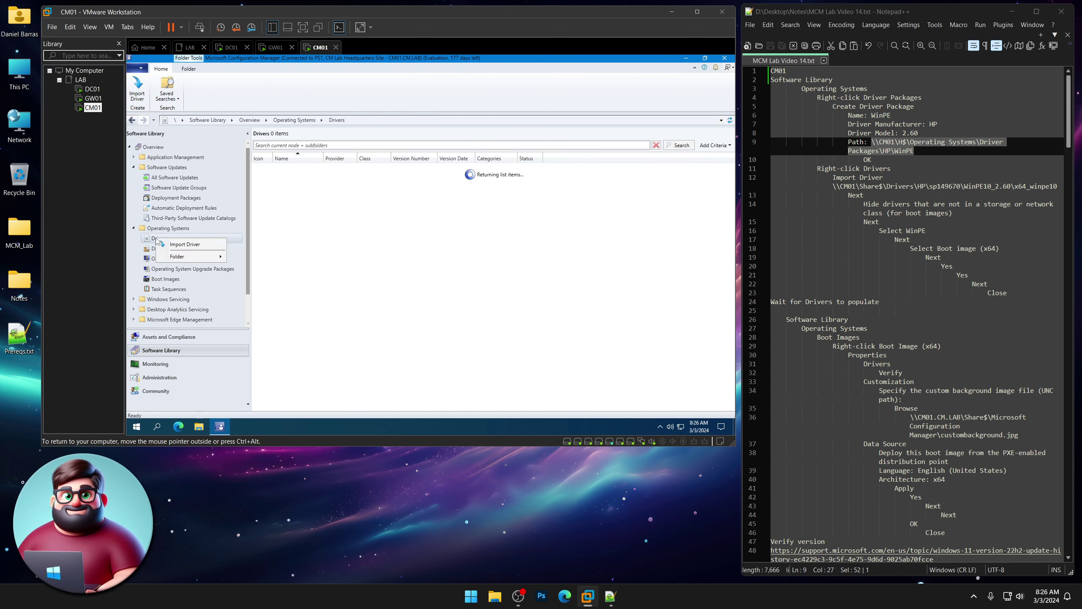
pyautogui.click(184, 245)
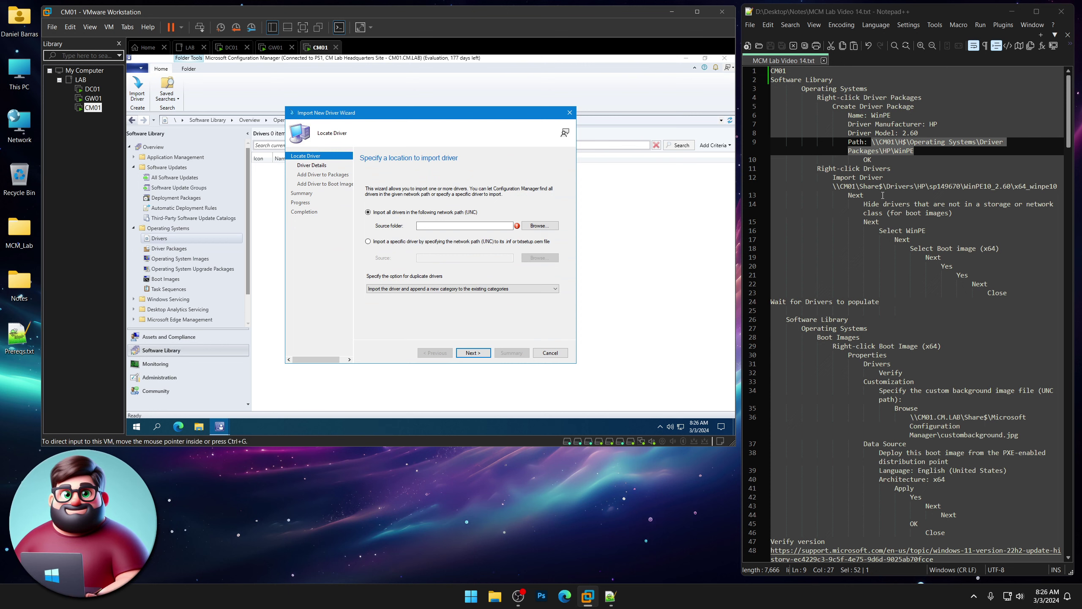
pyautogui.moveTo(1058, 186); pyautogui.dragTo(834, 186)
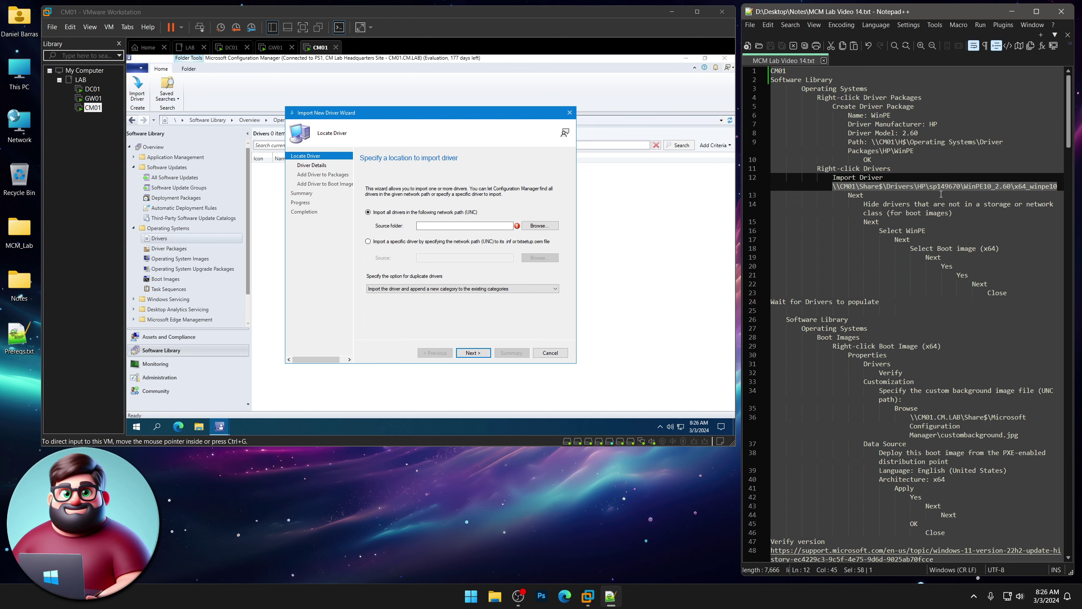
pyautogui.rightClick(877, 187)
pyautogui.click(905, 203)
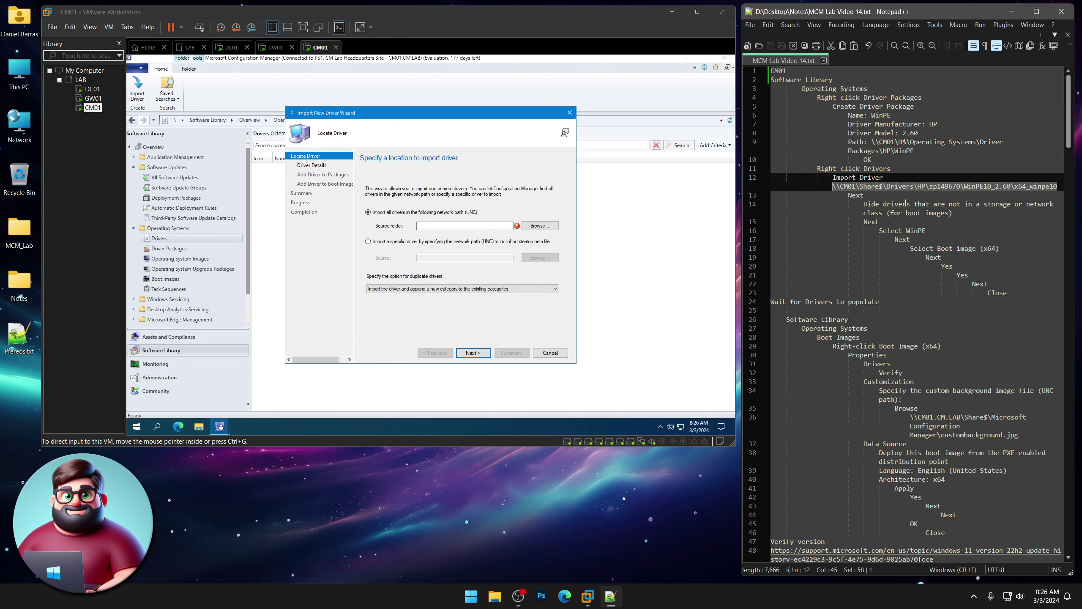
pyautogui.click(539, 226)
pyautogui.hotkey('ctrl', 'v')
pyautogui.click(508, 308)
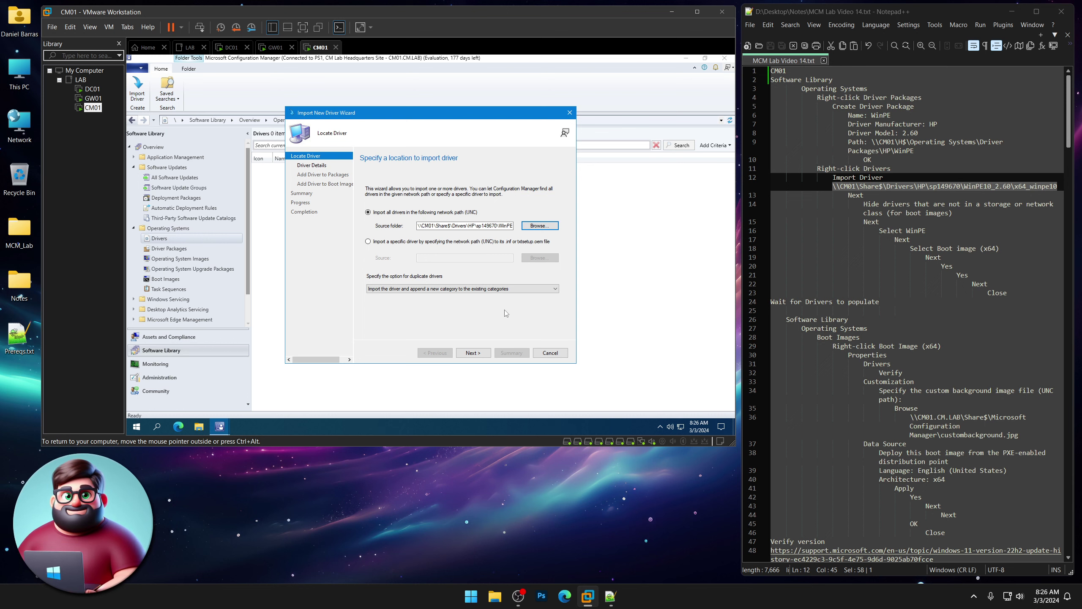
pyautogui.click(473, 352)
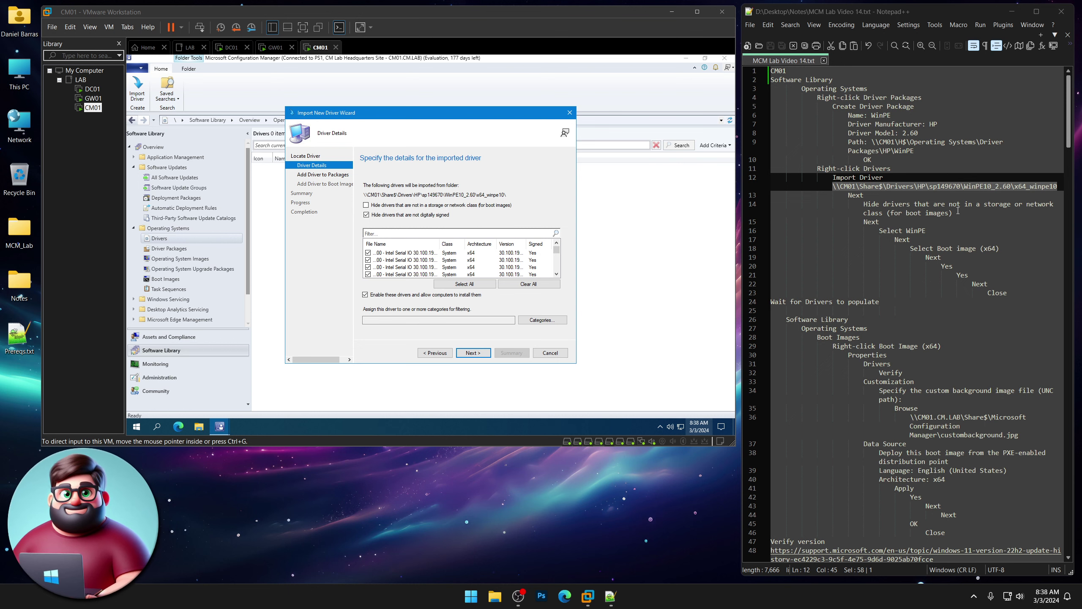
# Hide drivers that are not in a storage or network class and add the imported drivers to the WinPE package
pyautogui.moveTo(953, 213); pyautogui.dragTo(869, 203)
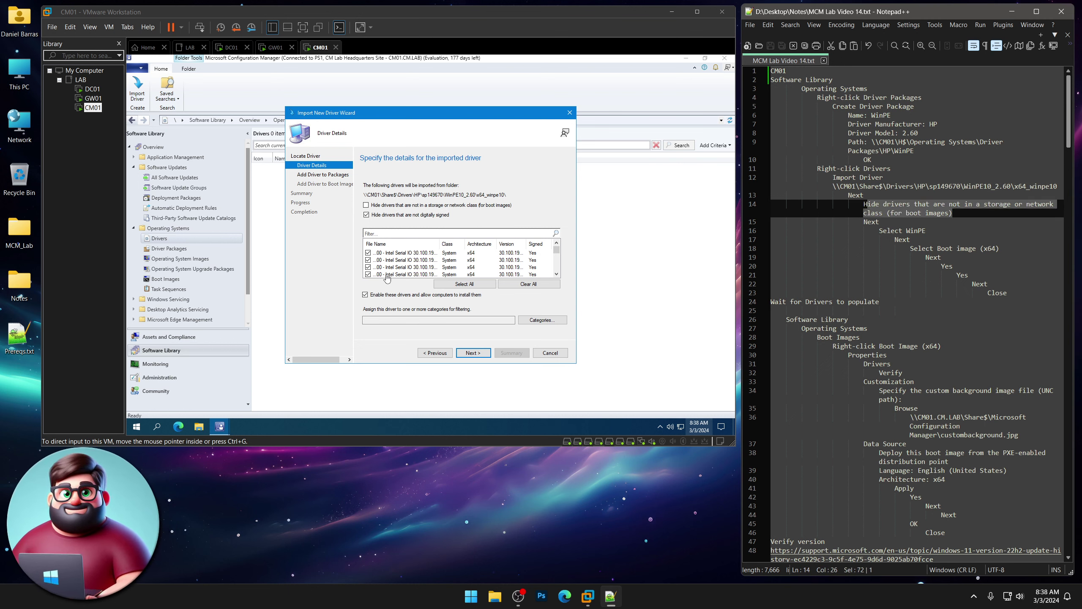
pyautogui.click(358, 223)
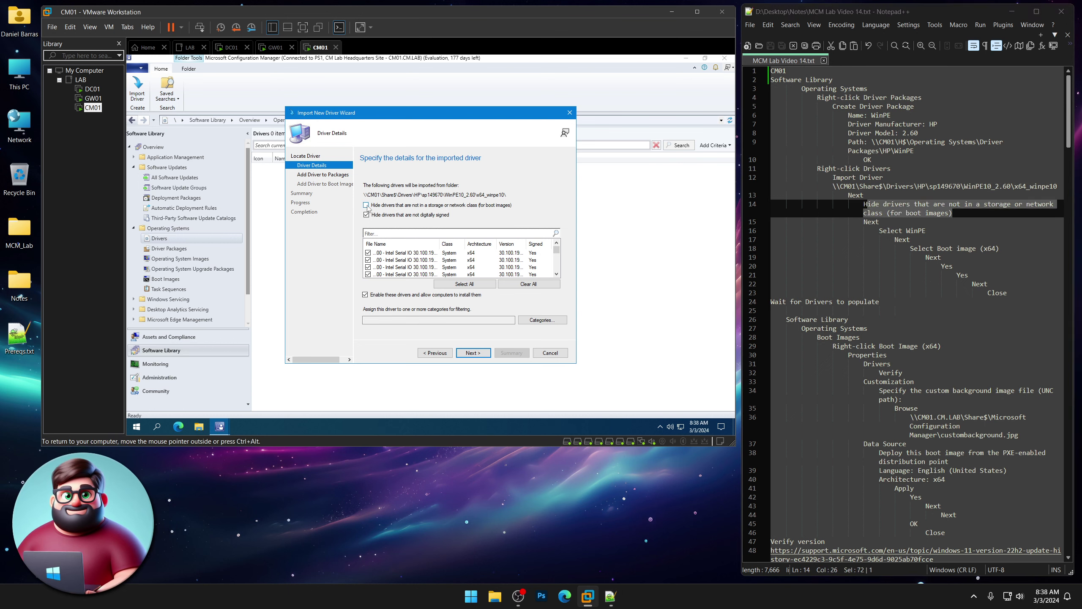
pyautogui.click(367, 205)
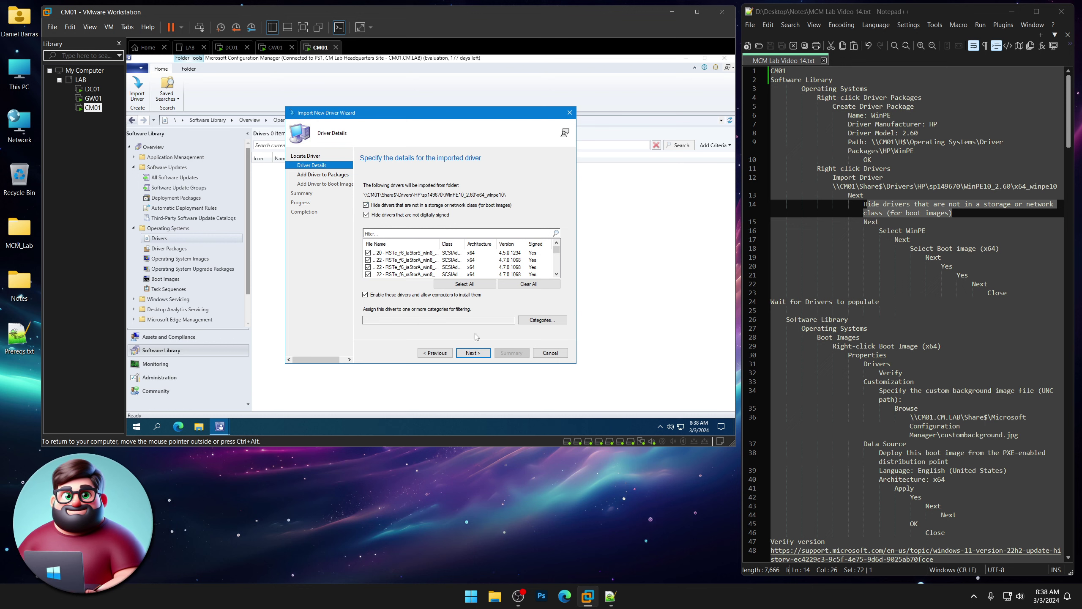
pyautogui.click(475, 353)
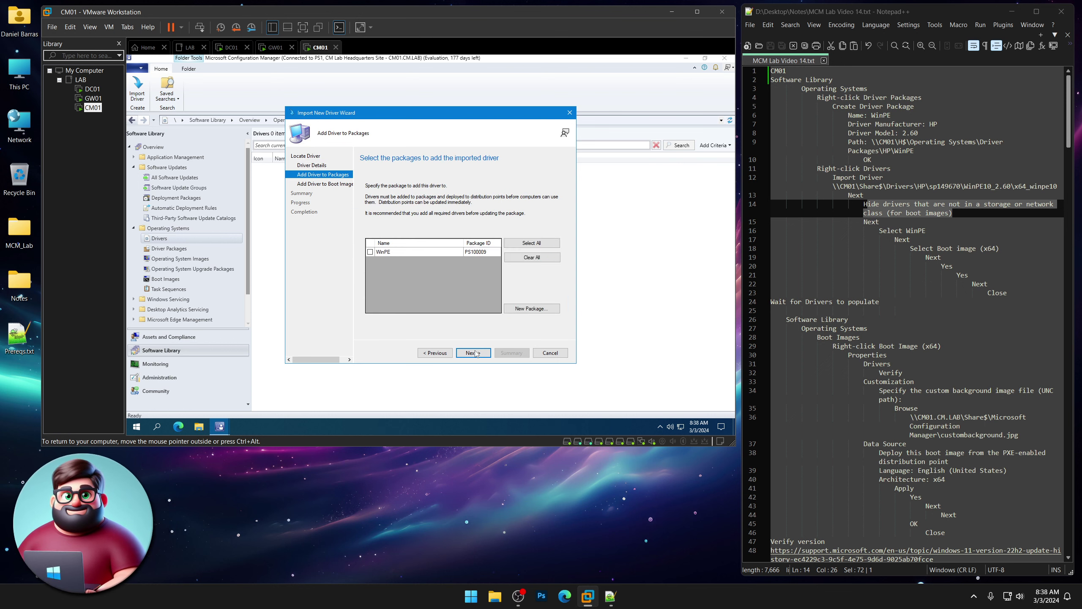
pyautogui.click(370, 252)
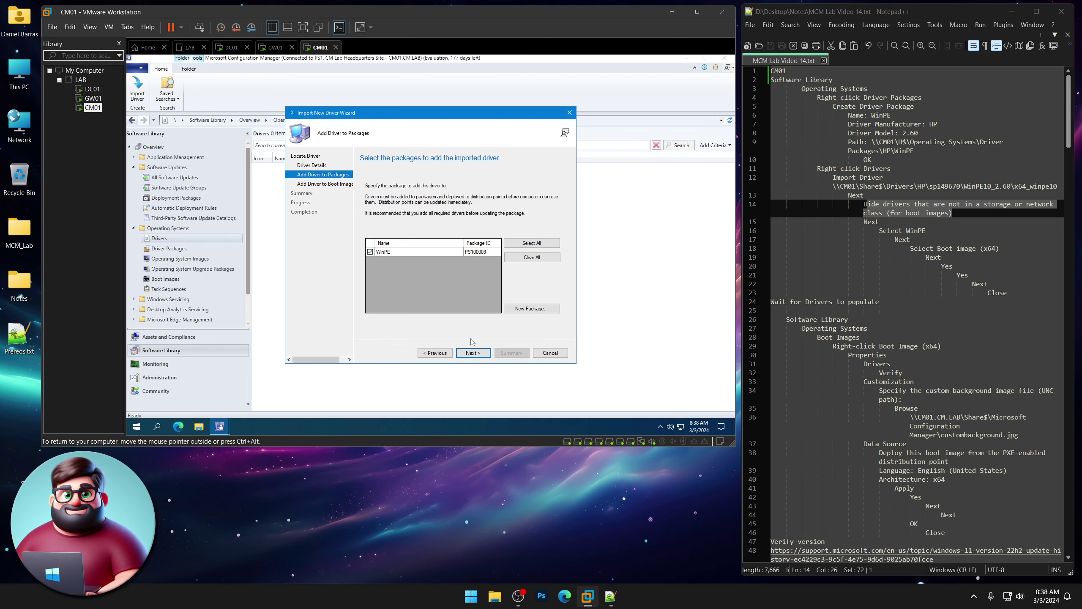
pyautogui.click(473, 353)
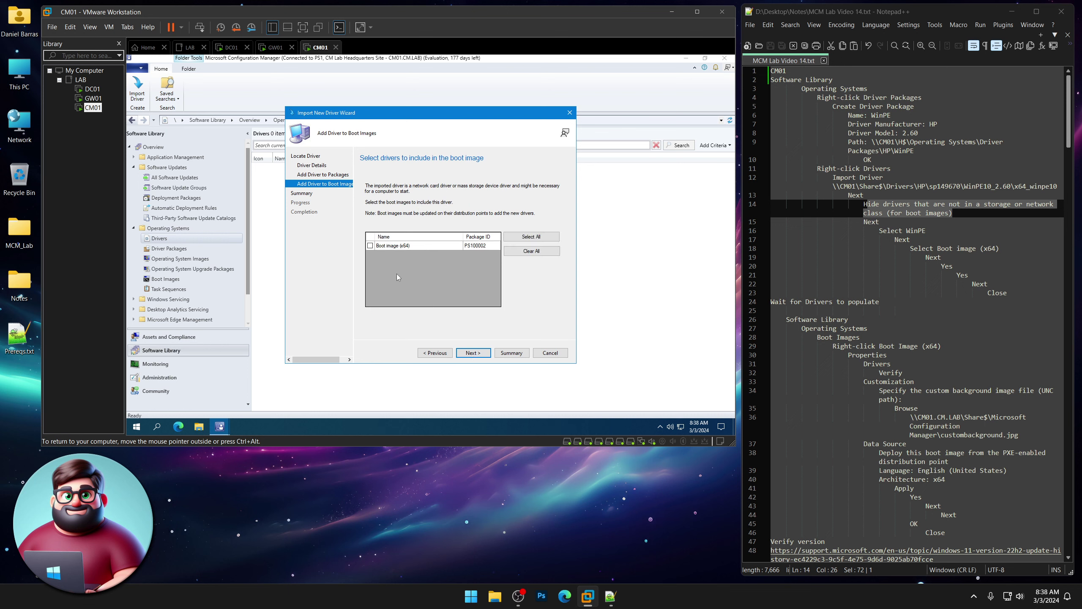
# Include the drivers in Boot image (x64), agree to update its distribution points, and complete the import
pyautogui.click(371, 247)
pyautogui.click(473, 353)
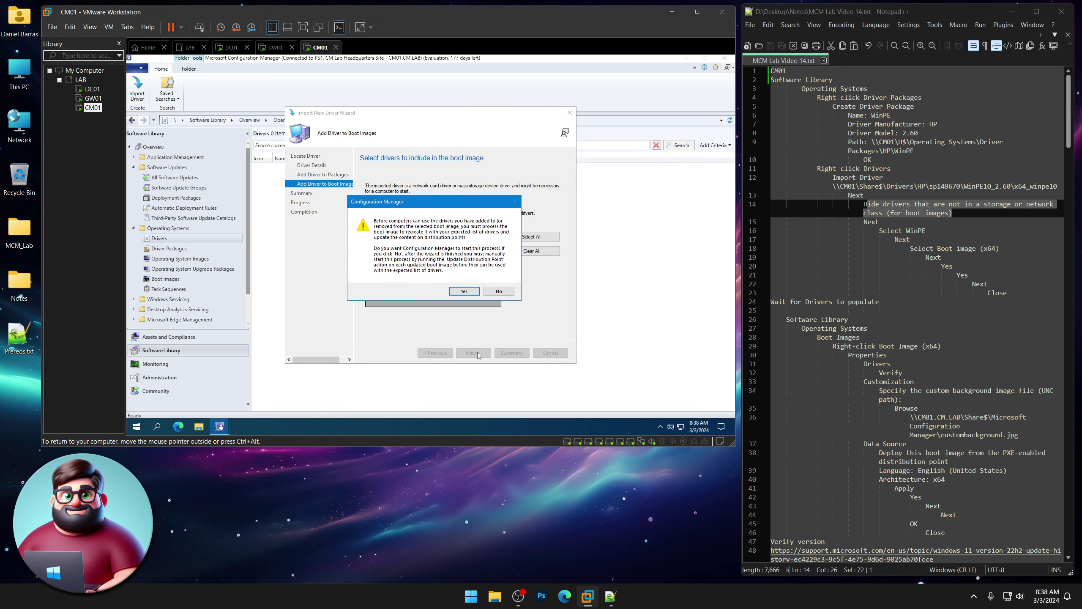
pyautogui.click(471, 293)
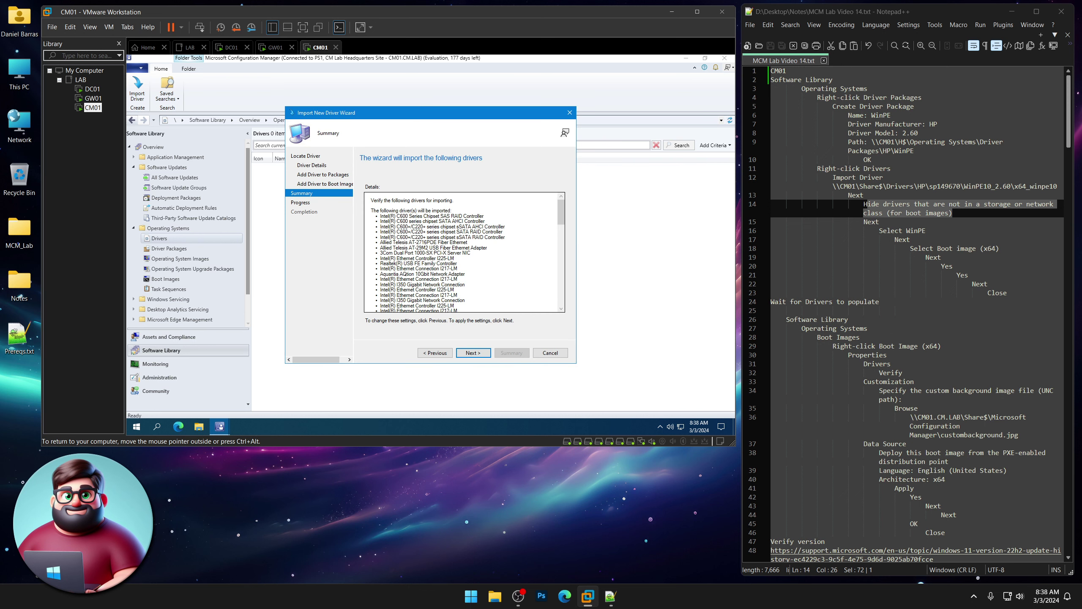
pyautogui.click(473, 353)
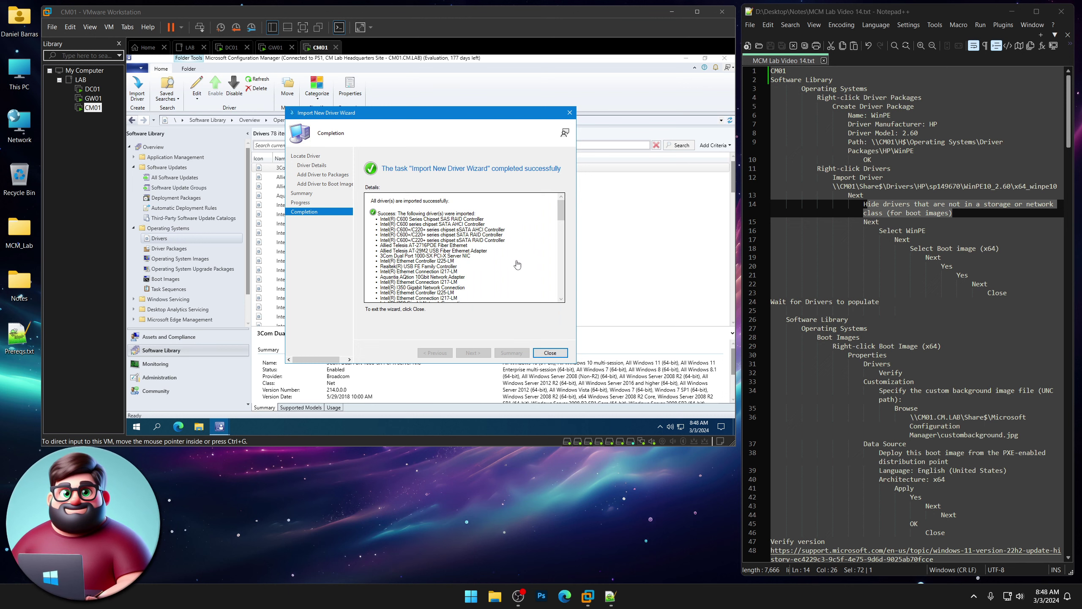
pyautogui.click(553, 354)
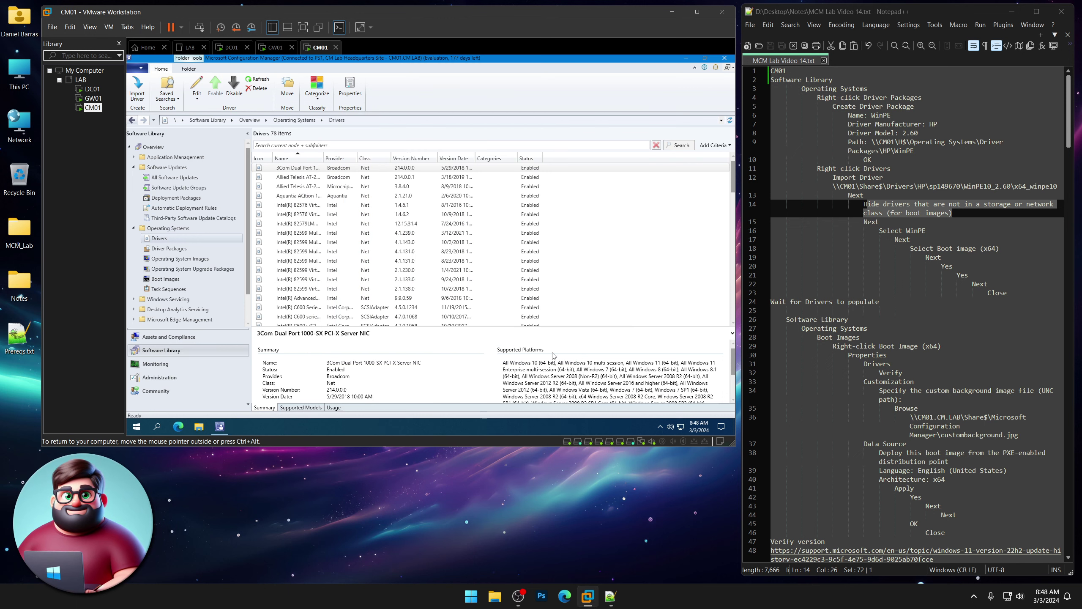
# Check the imported drivers in the list and open the properties of Boot image (x64) under Operating Systems
pyautogui.scroll(-10, 352, 247)
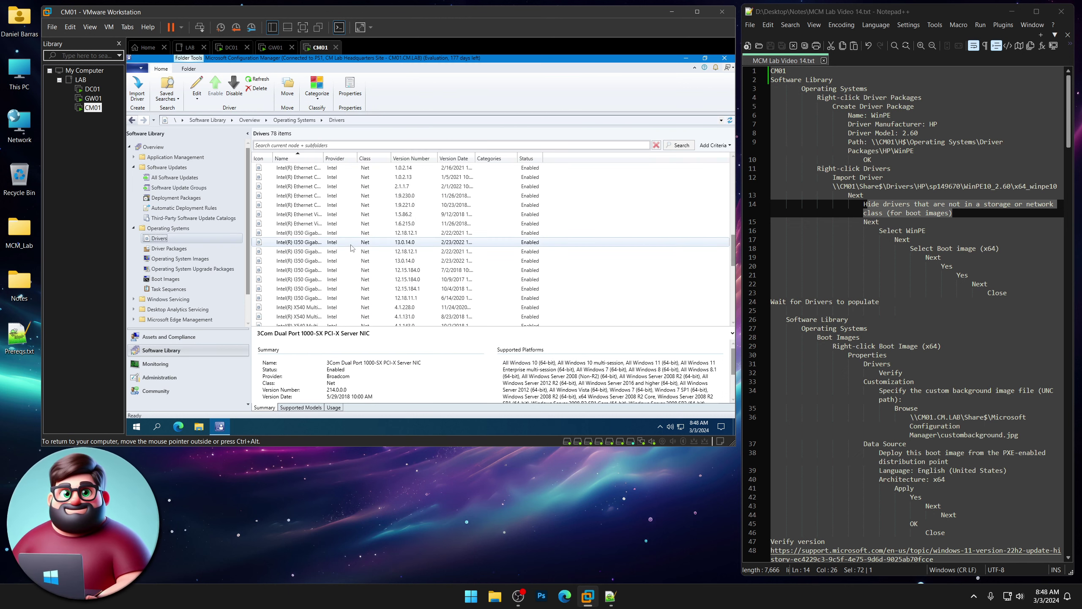
pyautogui.scroll(10, 351, 247)
pyautogui.scroll(-1, 879, 335)
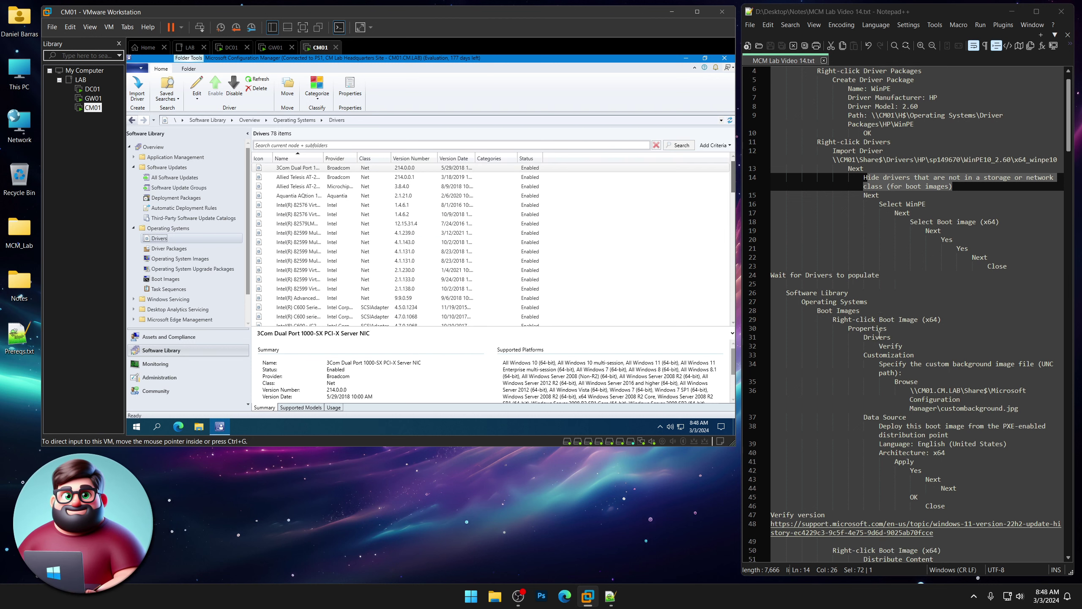
pyautogui.scroll(-4, 879, 335)
pyautogui.moveTo(787, 186); pyautogui.dragTo(867, 196)
pyautogui.click(202, 247)
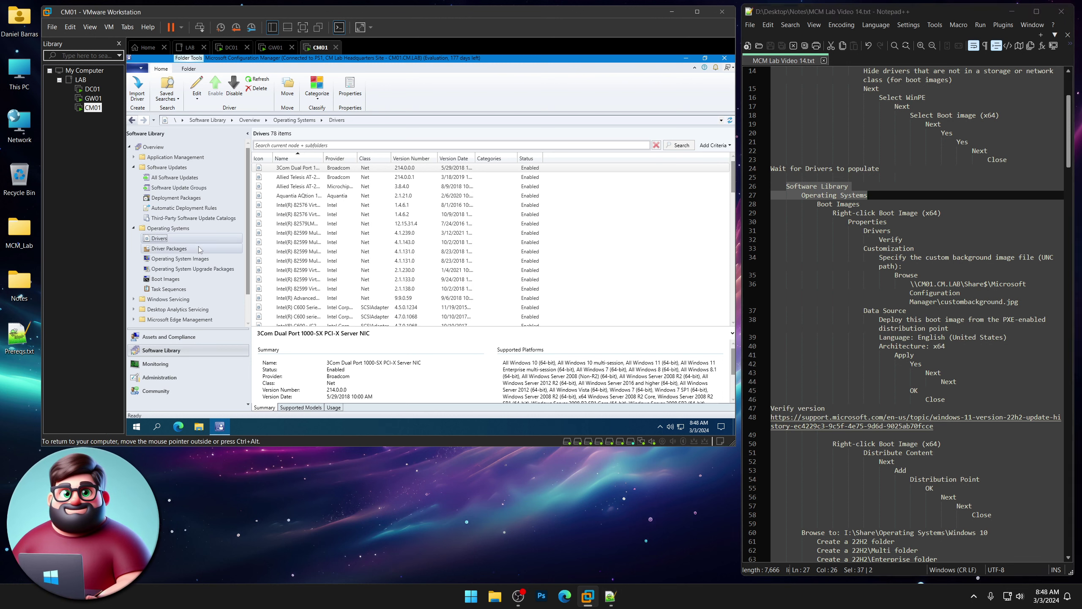
pyautogui.click(167, 279)
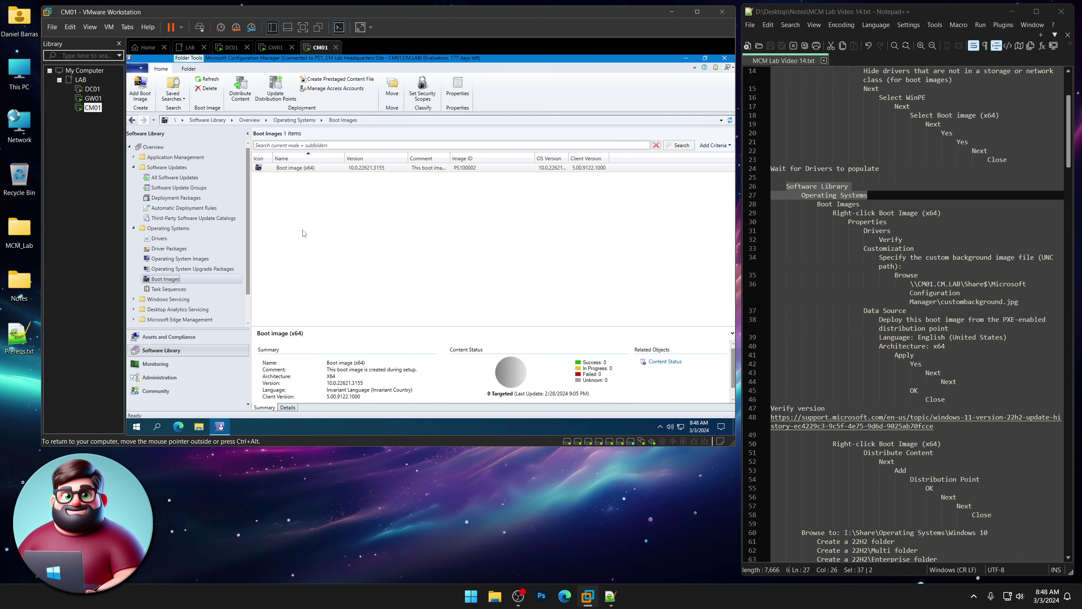
pyautogui.rightClick(297, 169)
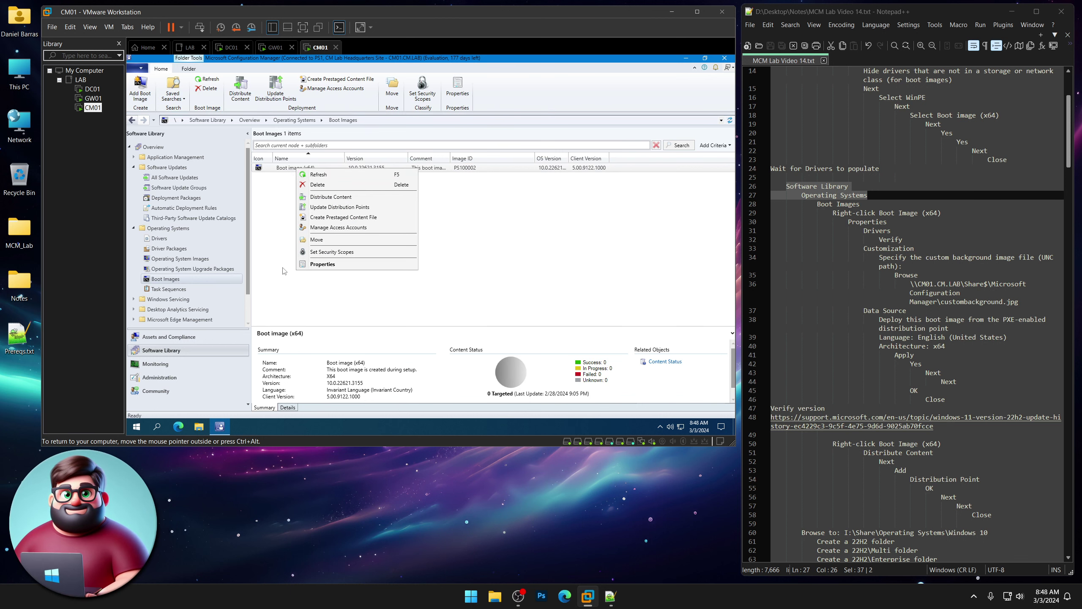
pyautogui.click(323, 264)
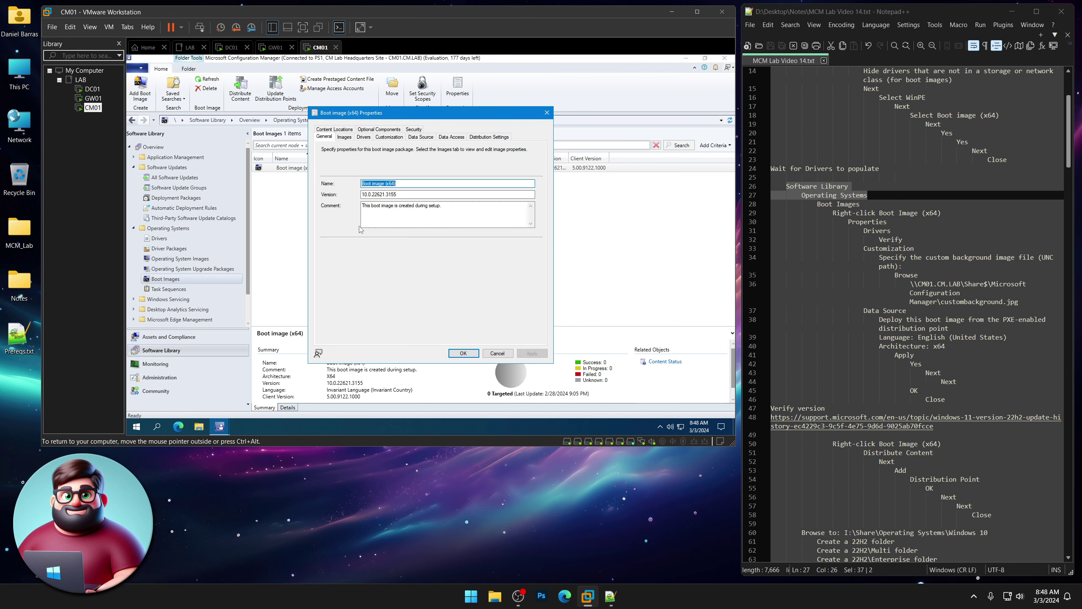
# Review the boot image's drivers and set its custom Windows PE background to \\CM01.CM.LAB\Share$\Microsoft Configuration Manager\custombackground.jpg, copied from the notes
pyautogui.click(370, 140)
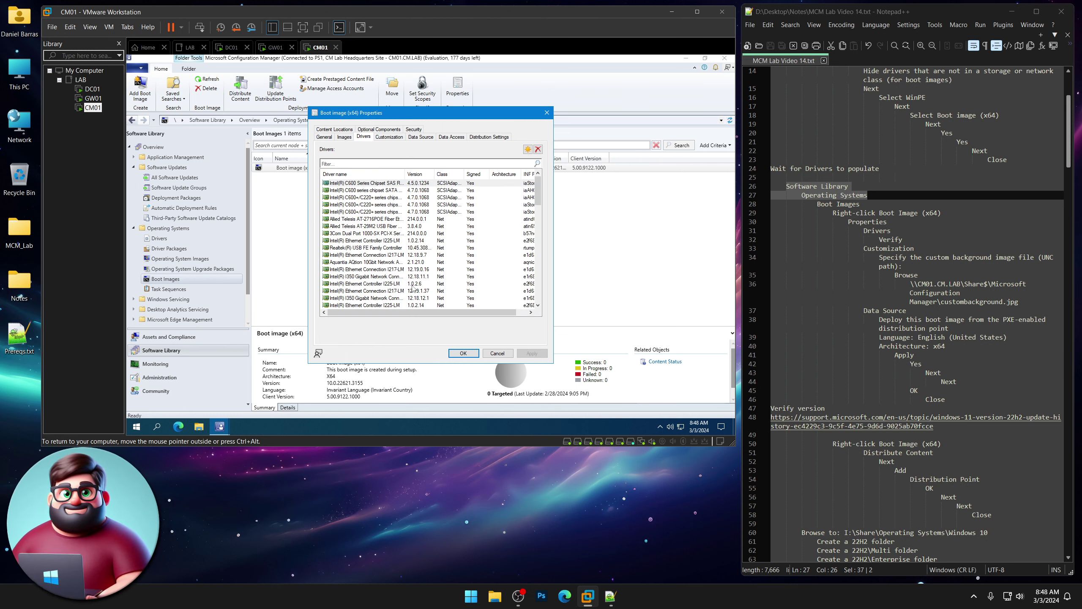
pyautogui.click(389, 137)
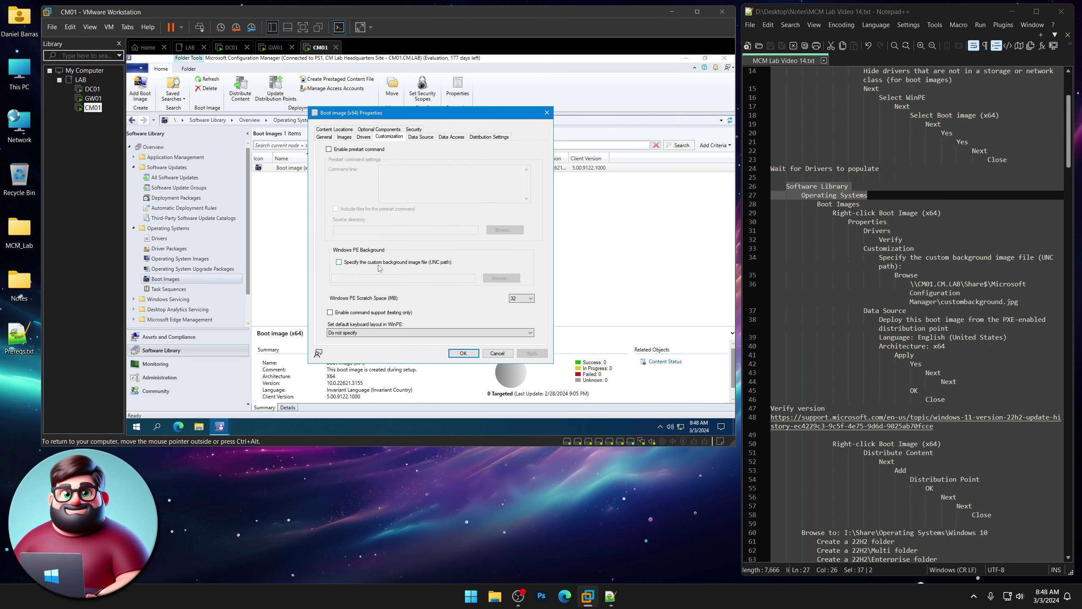
pyautogui.click(357, 266)
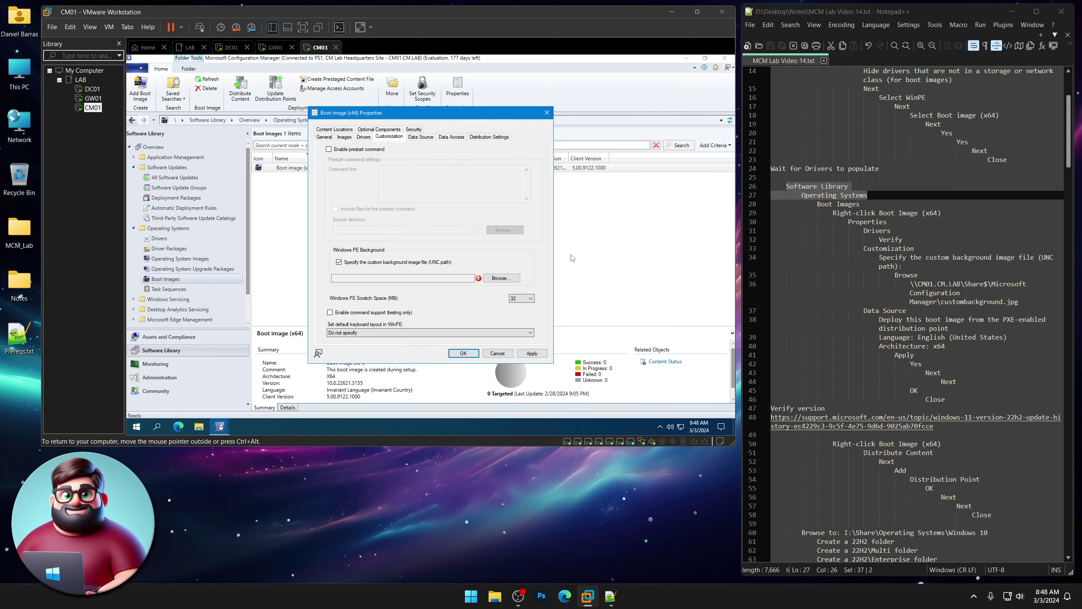
pyautogui.moveTo(1024, 302); pyautogui.dragTo(911, 284)
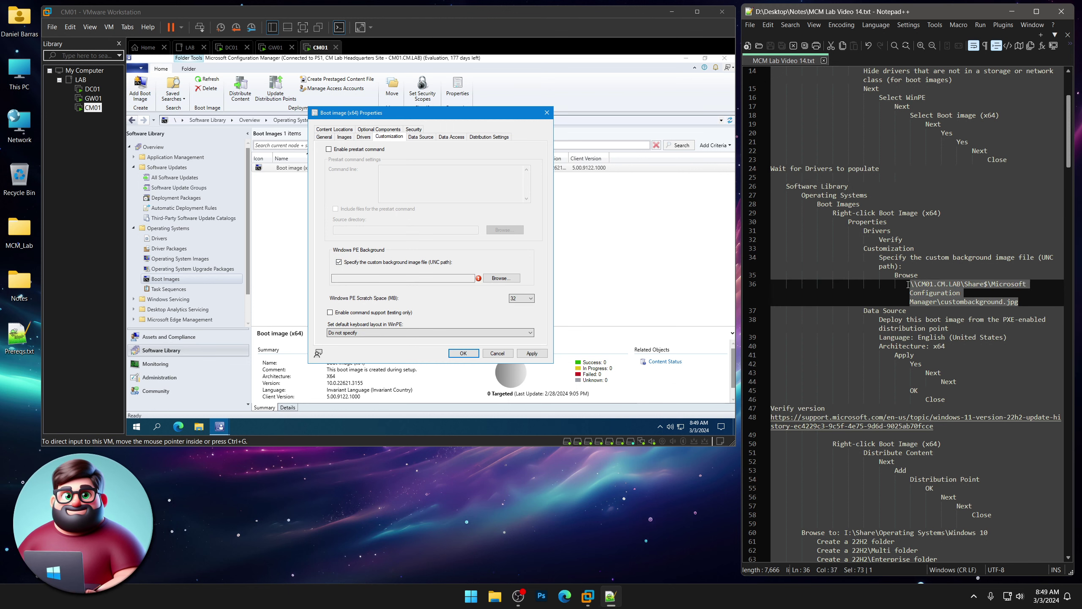
pyautogui.rightClick(934, 289)
pyautogui.click(959, 308)
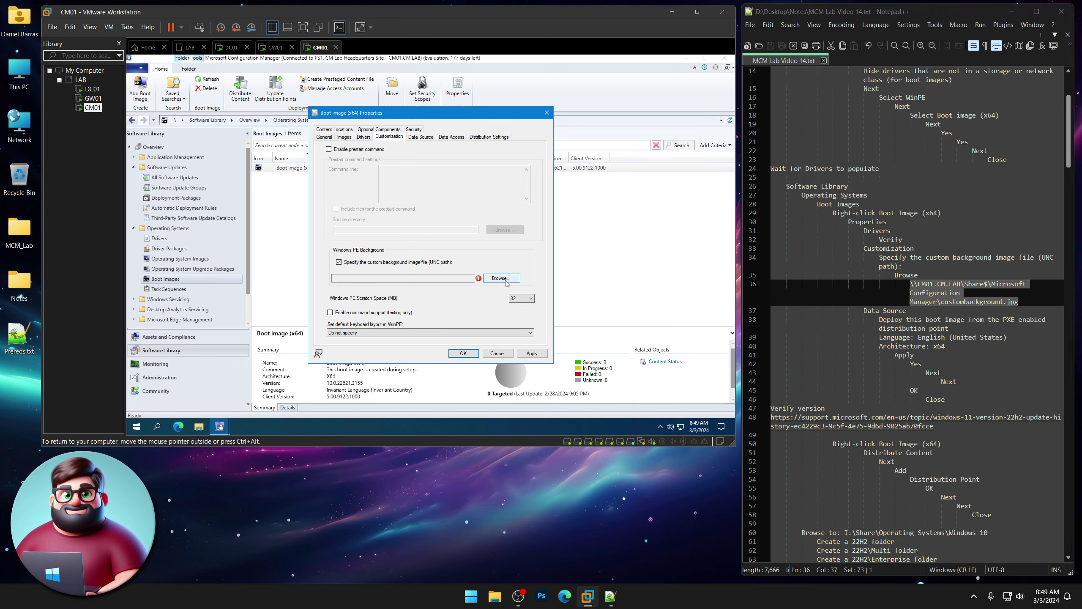
pyautogui.click(502, 278)
pyautogui.hotkey('ctrl', 'v')
pyautogui.click(549, 309)
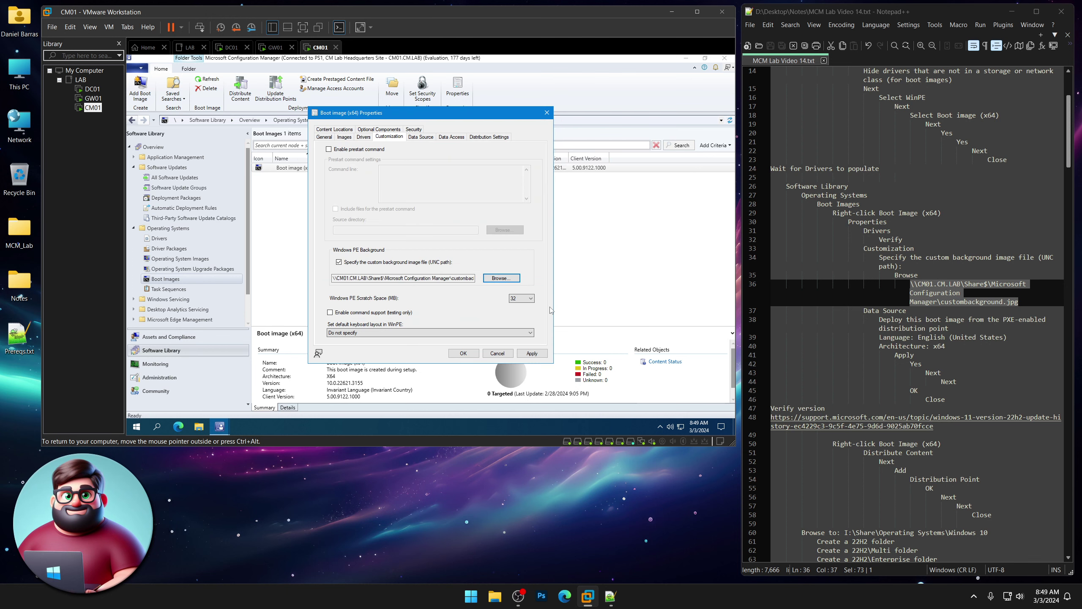
# Configure PXE-enabled distribution point deployment with language English (United States) and architecture x64, apply the changes, and agree to update distribution points
pyautogui.click(430, 140)
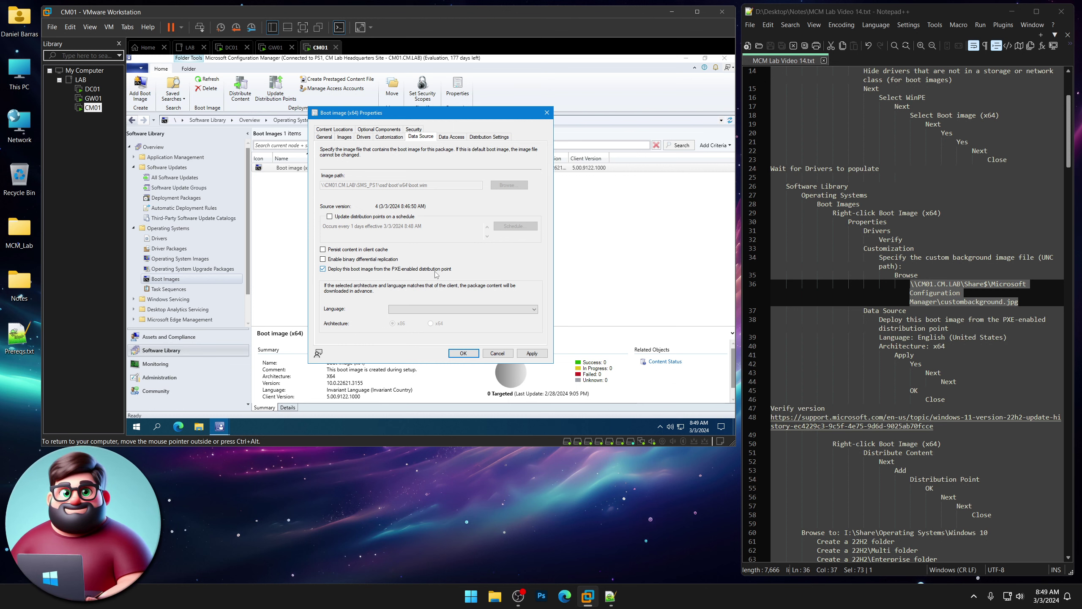
pyautogui.click(534, 310)
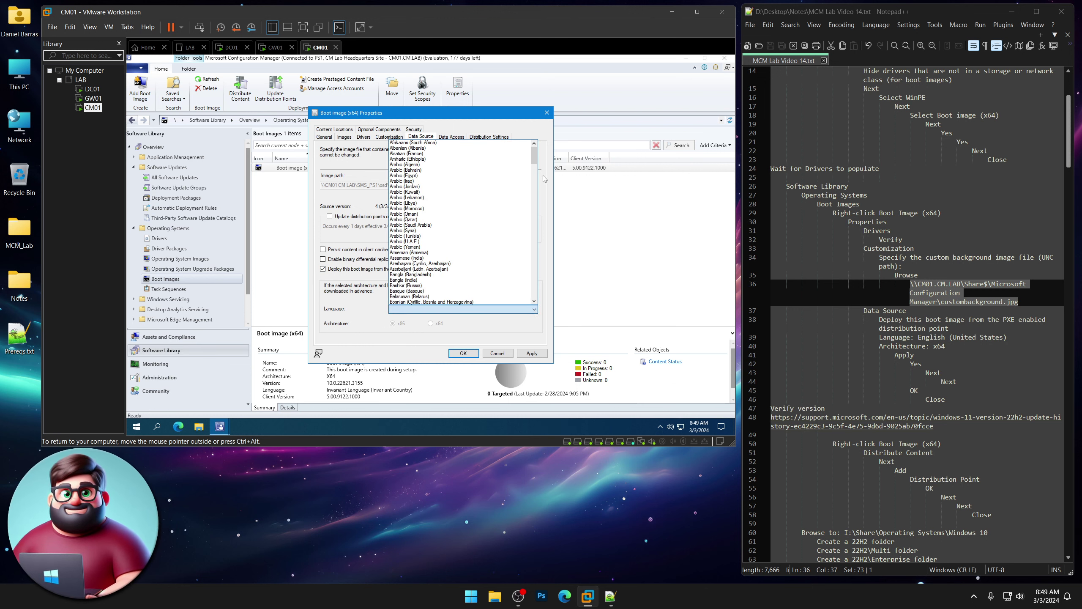
pyautogui.moveTo(534, 157); pyautogui.dragTo(534, 186)
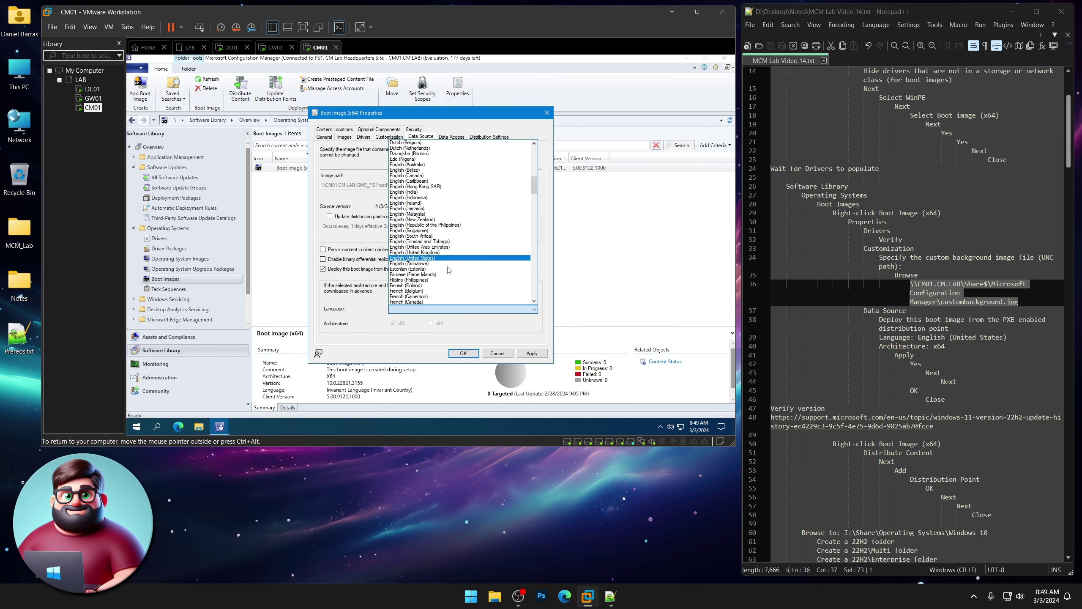
pyautogui.click(438, 258)
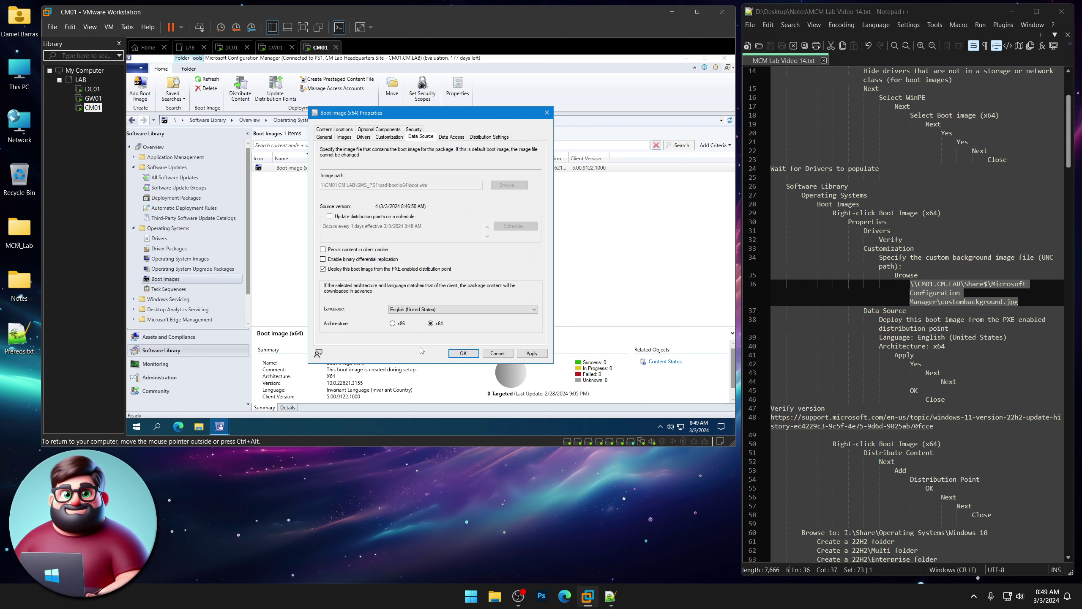
pyautogui.click(536, 352)
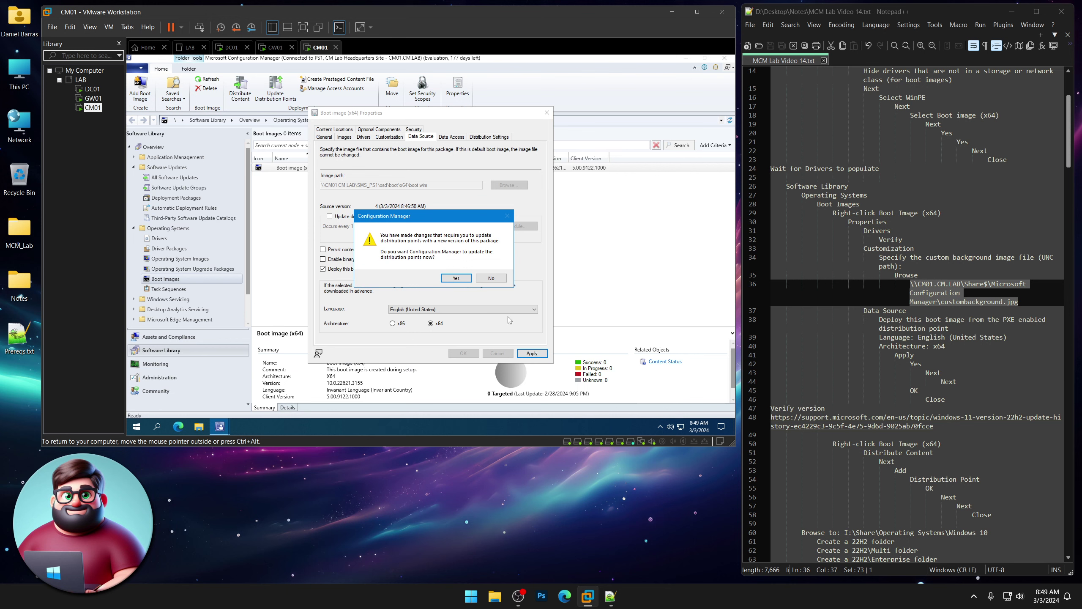
pyautogui.click(462, 281)
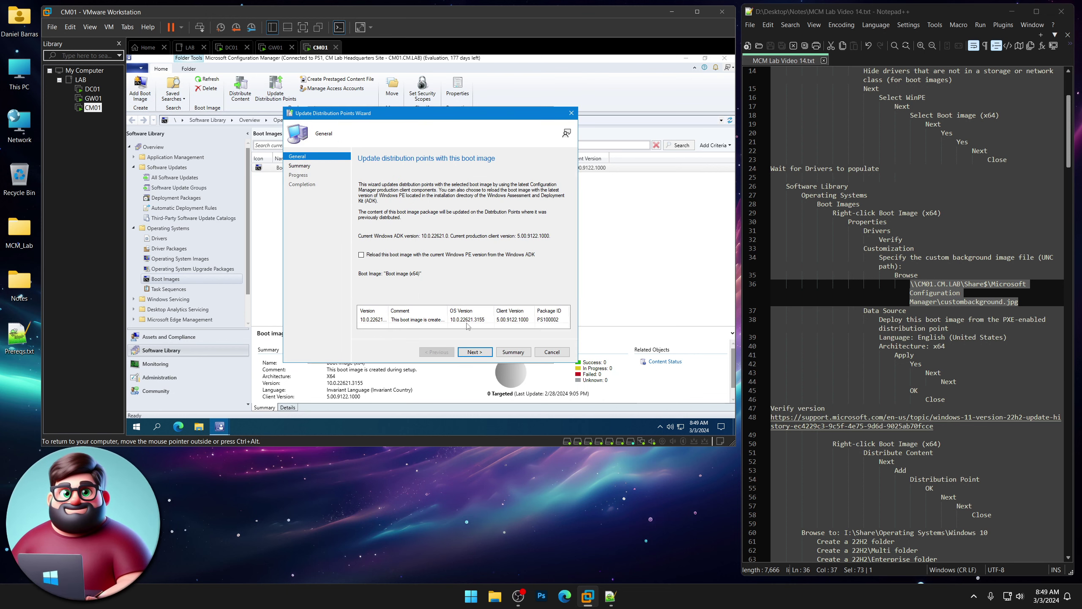
# Open the Windows 11 22H2 update history link from the notes and check the OS build of the February 13, 2024 update
pyautogui.doubleClick(834, 421)
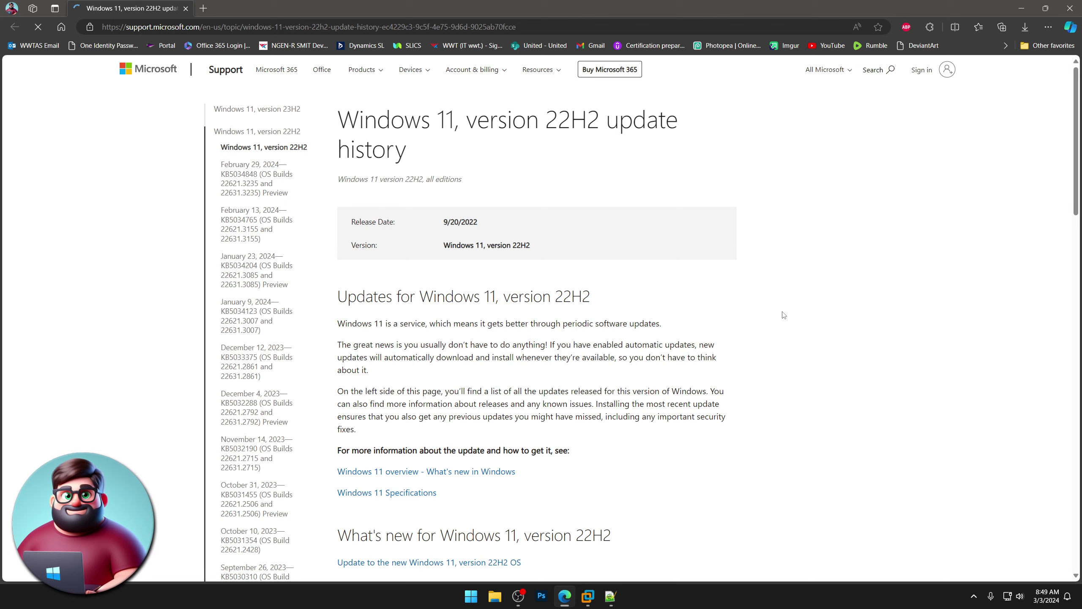
pyautogui.moveTo(543, 5); pyautogui.dragTo(511, 15)
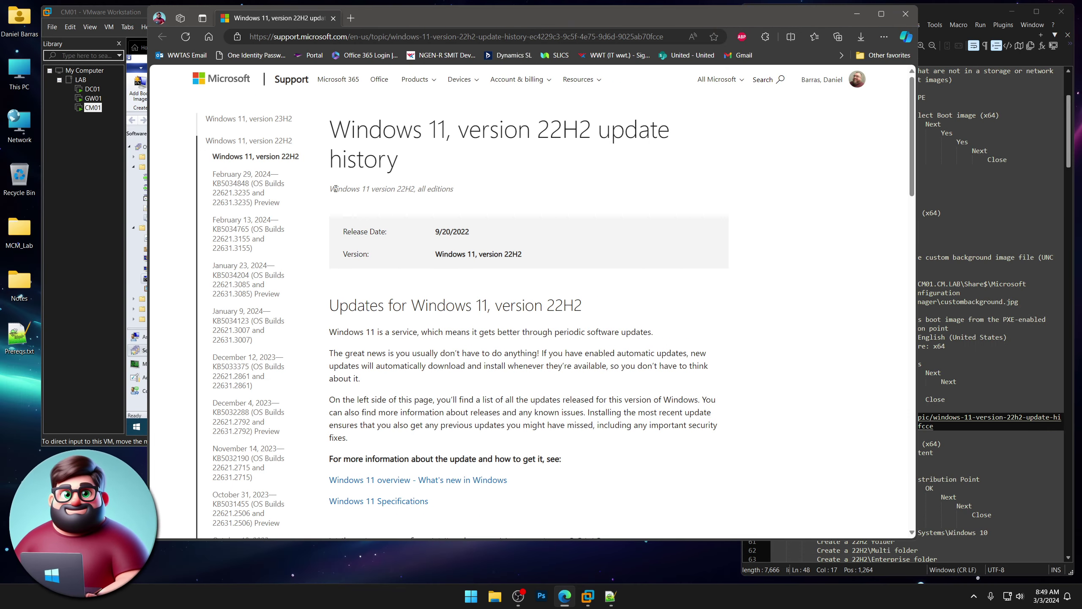
pyautogui.click(242, 247)
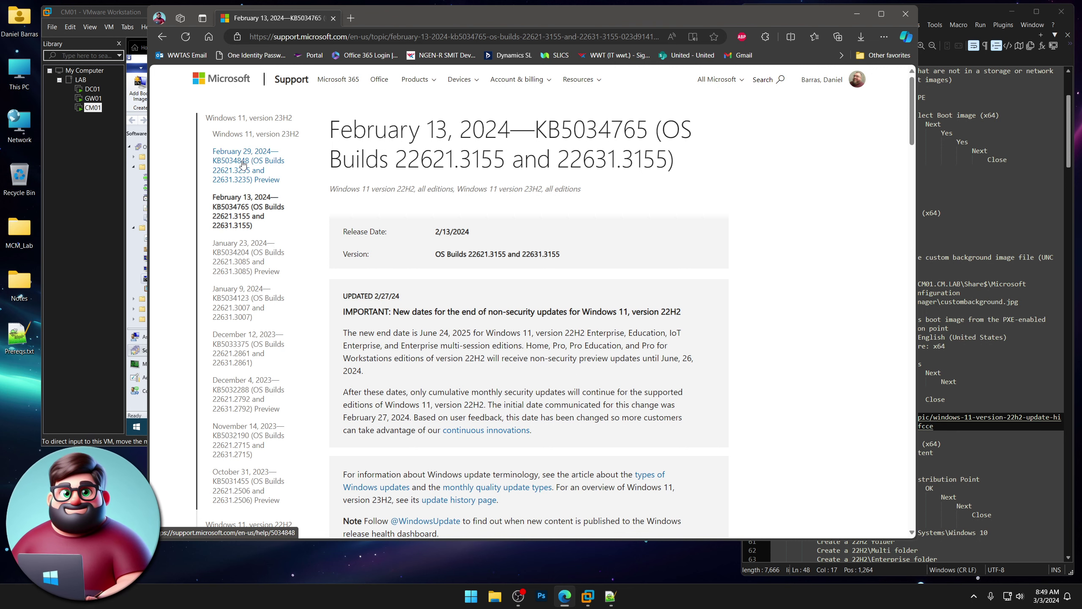
pyautogui.click(243, 164)
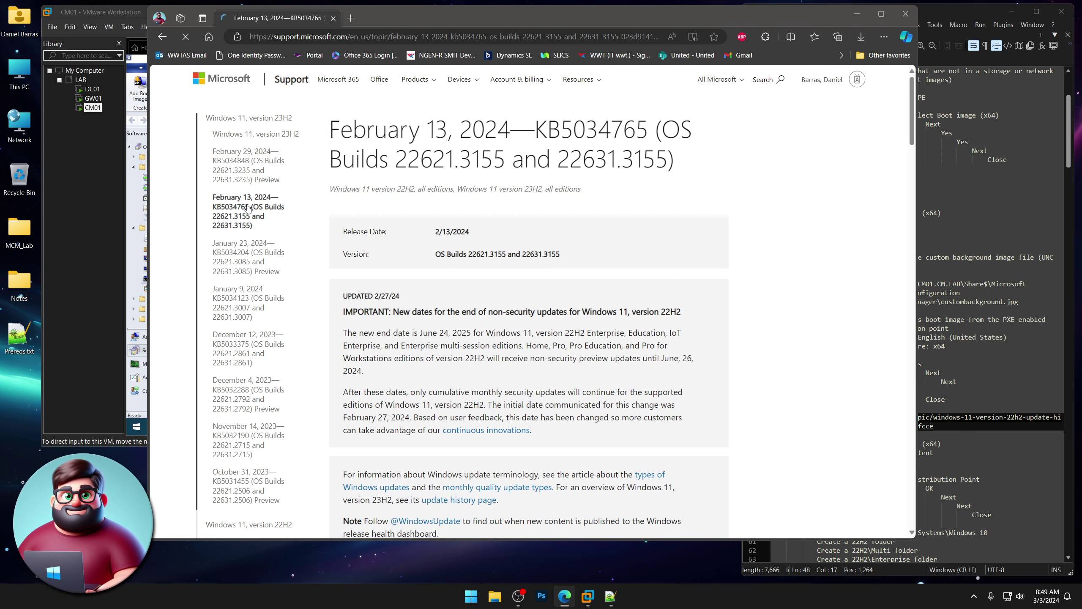
pyautogui.moveTo(460, 159); pyautogui.dragTo(505, 161)
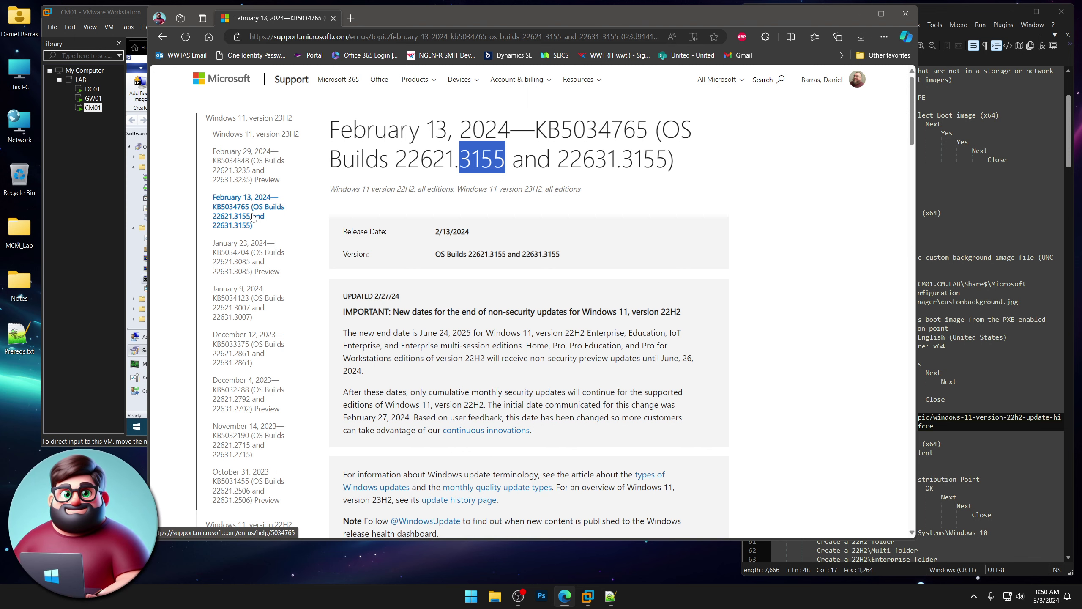
pyautogui.click(906, 14)
# Update the distribution points with Boot image (x64) without reloading Windows PE, and close the wizard and the boot image properties
pyautogui.scroll(-8, 860, 394)
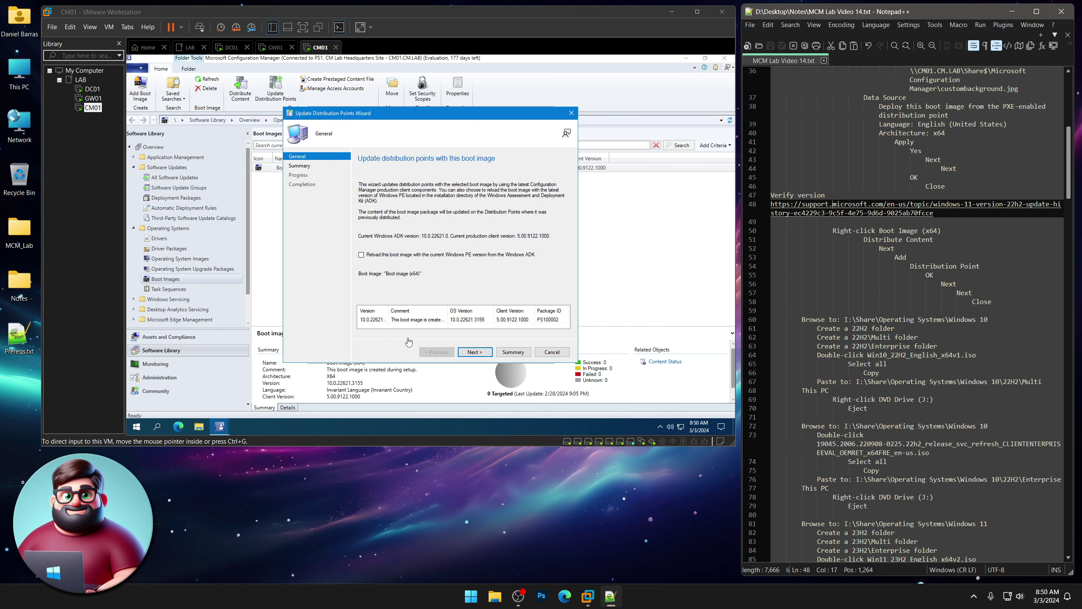
pyautogui.click(431, 340)
pyautogui.click(475, 352)
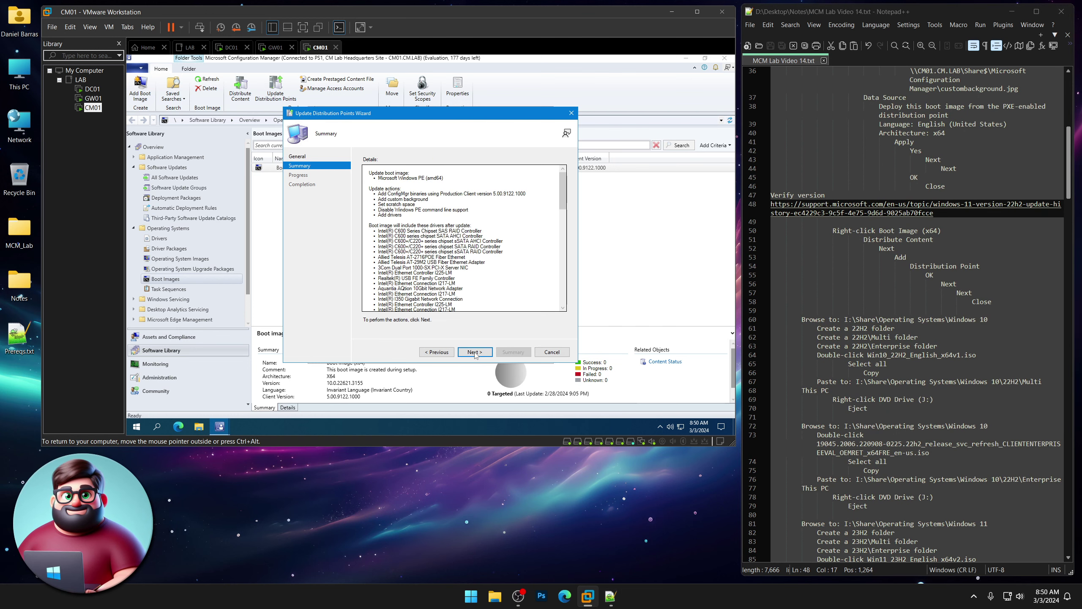
pyautogui.click(475, 352)
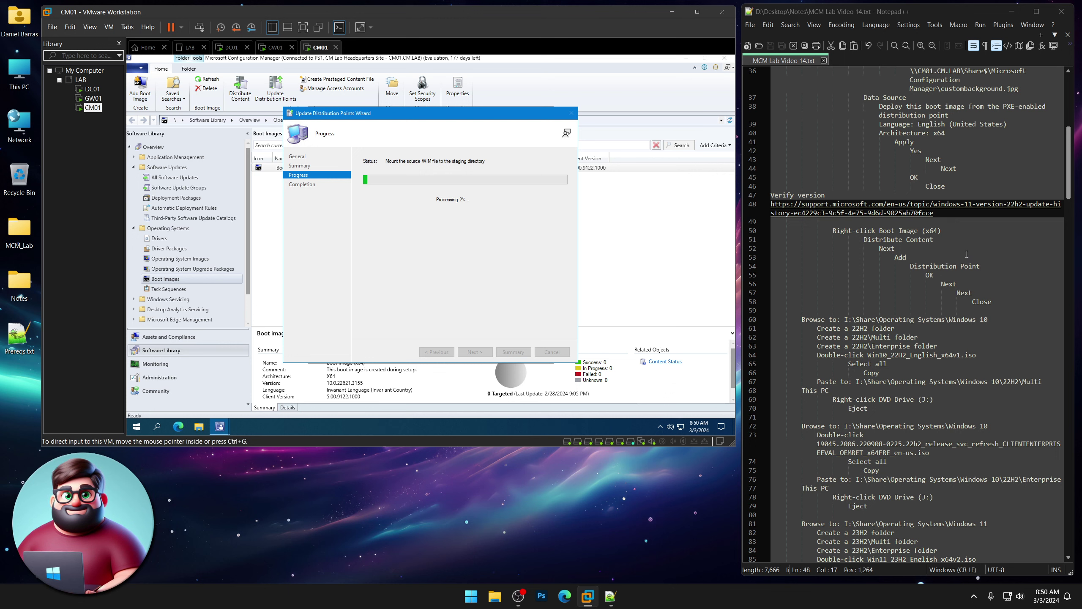
pyautogui.click(663, 523)
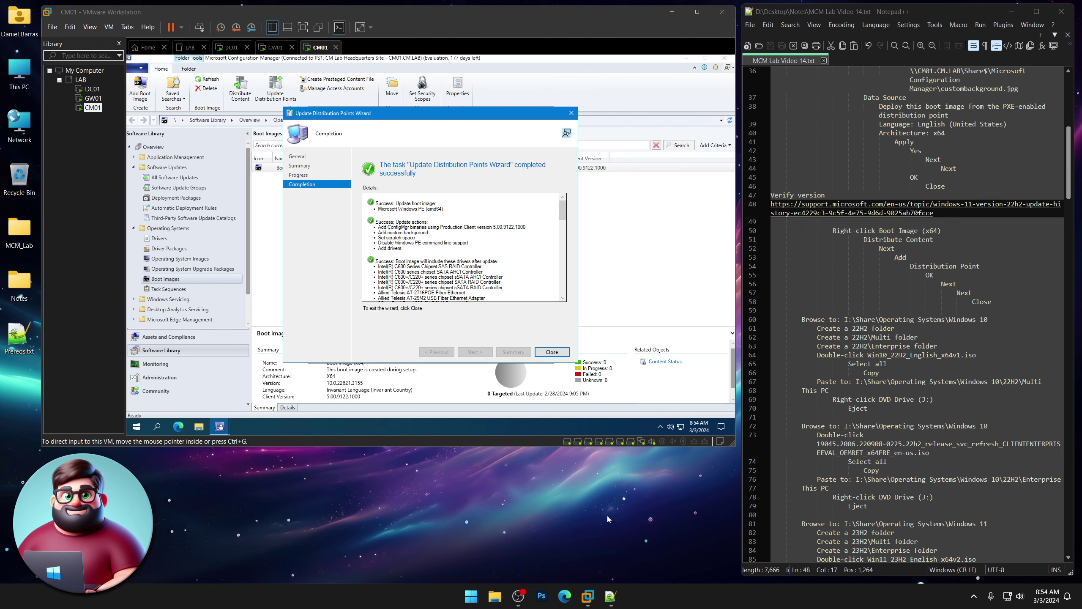
pyautogui.click(326, 316)
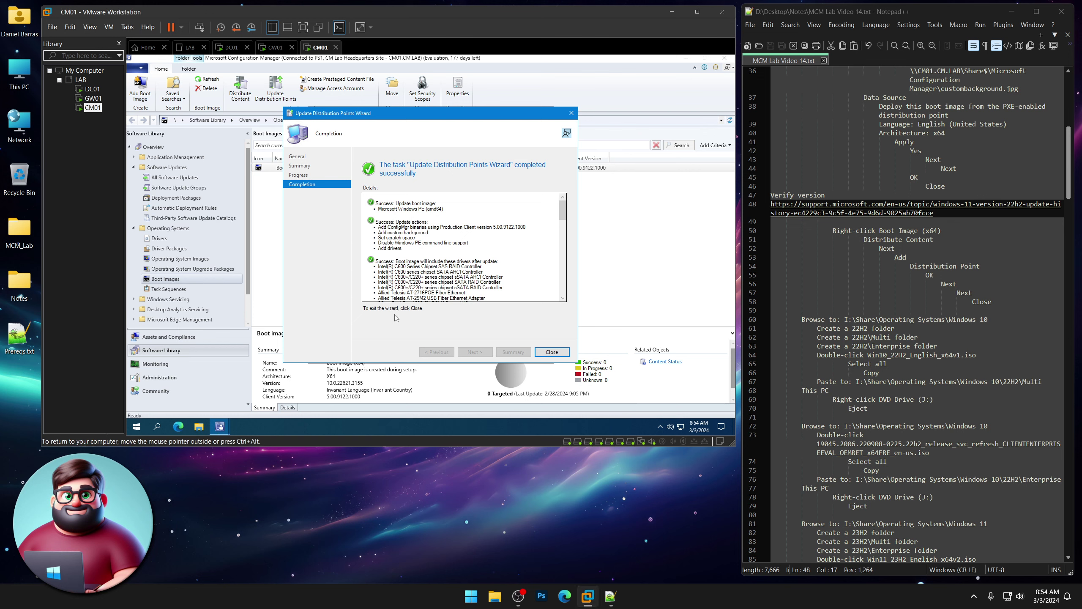
pyautogui.click(546, 354)
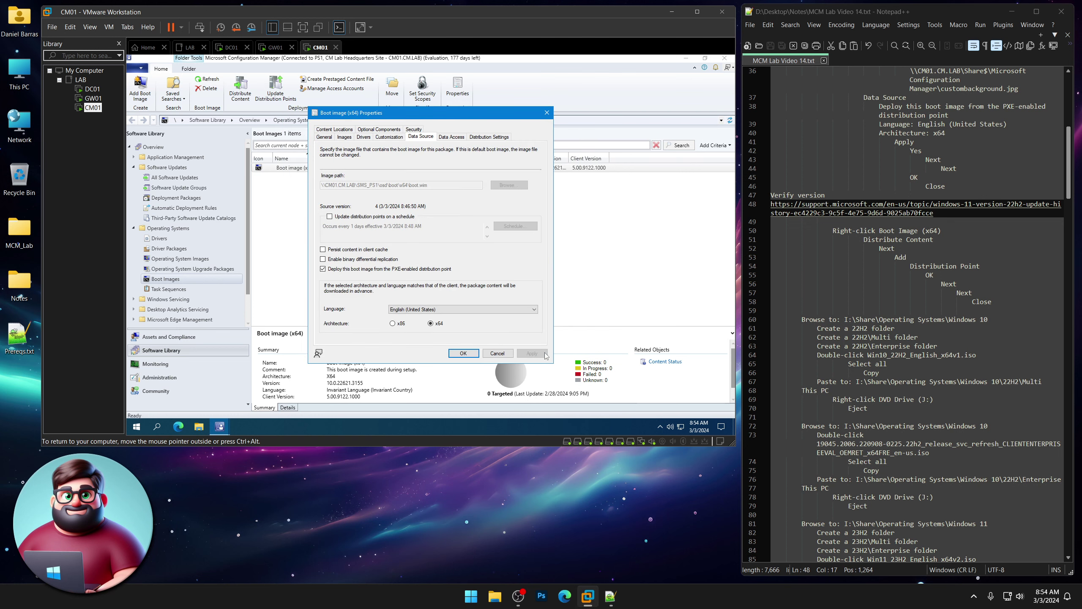
pyautogui.click(475, 354)
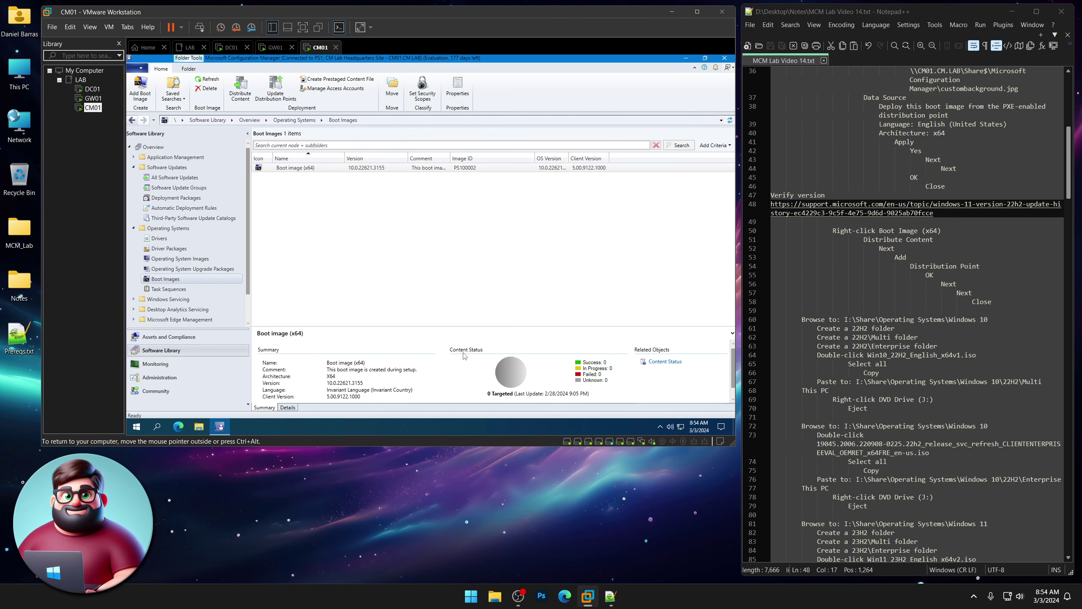
# Distribute the content of Boot image (x64) to the distribution point CM01.CM.LAB and close the wizard
pyautogui.moveTo(993, 302); pyautogui.dragTo(834, 231)
pyautogui.click(447, 276)
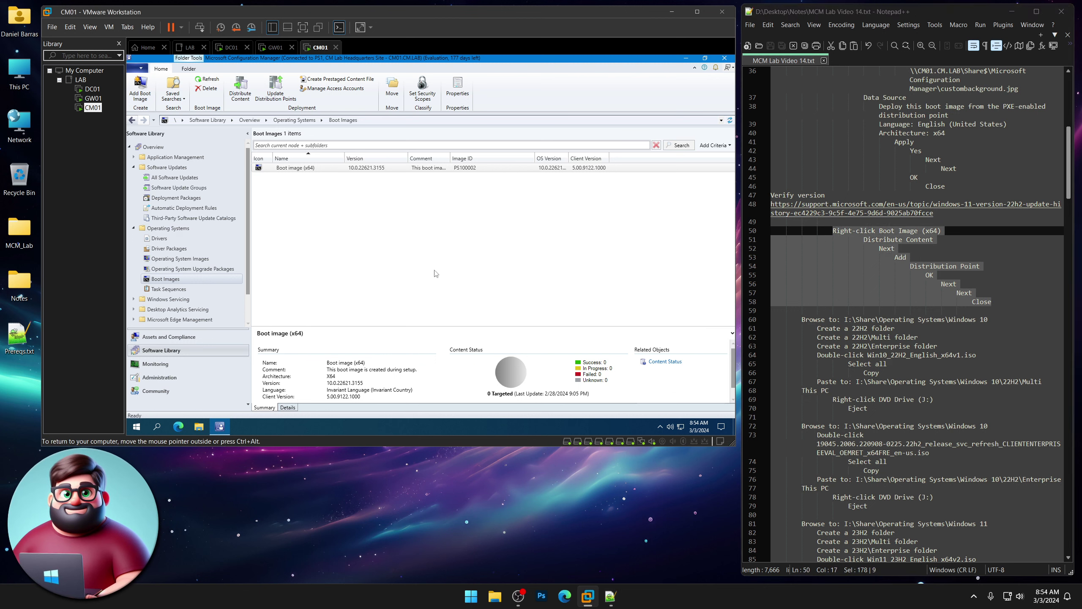
pyautogui.rightClick(313, 168)
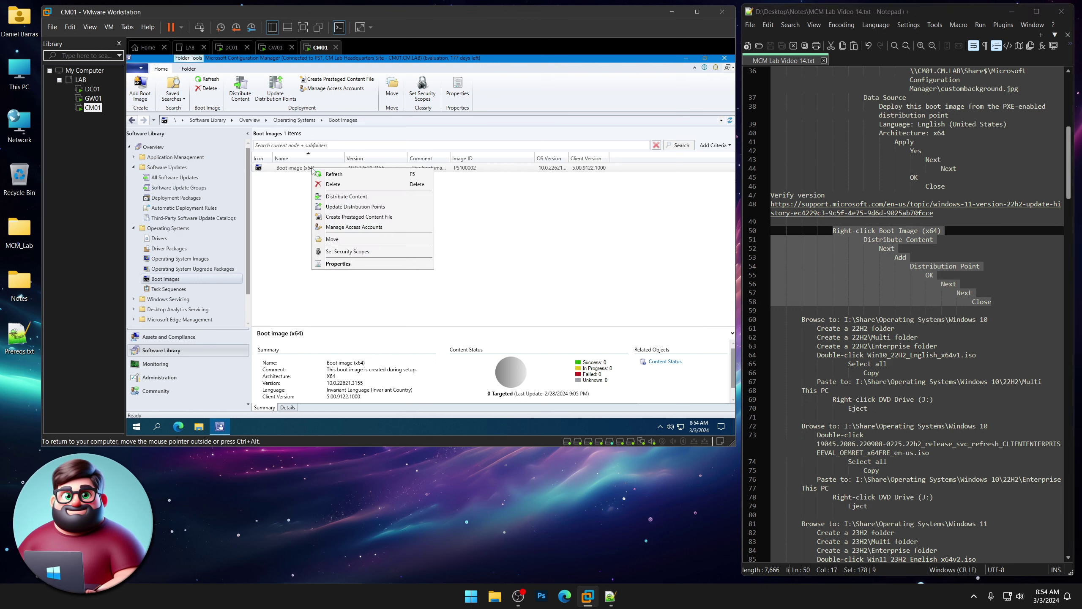
pyautogui.click(338, 197)
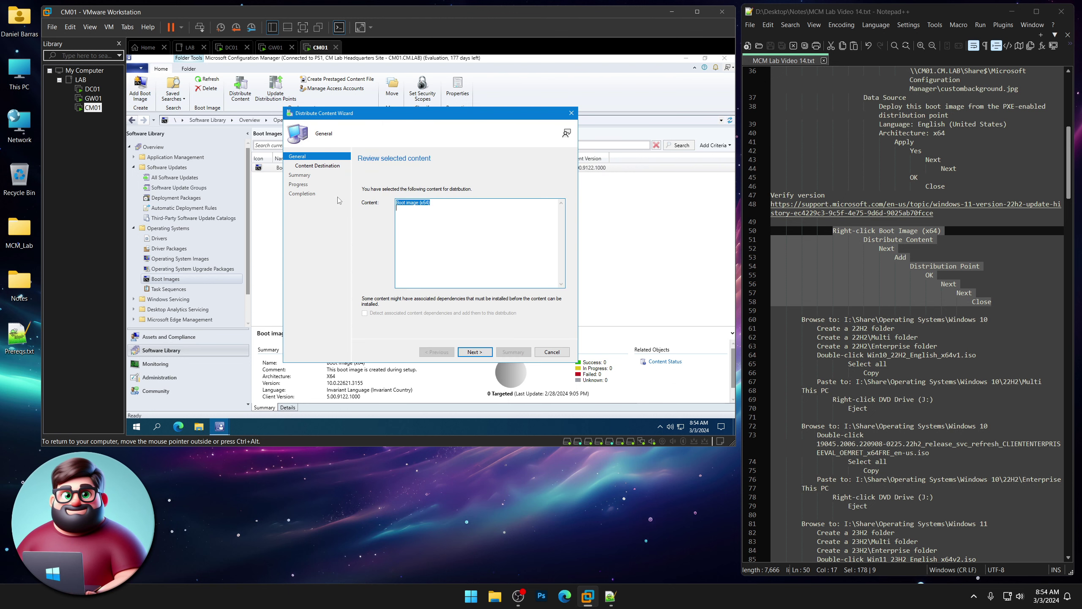
pyautogui.click(483, 352)
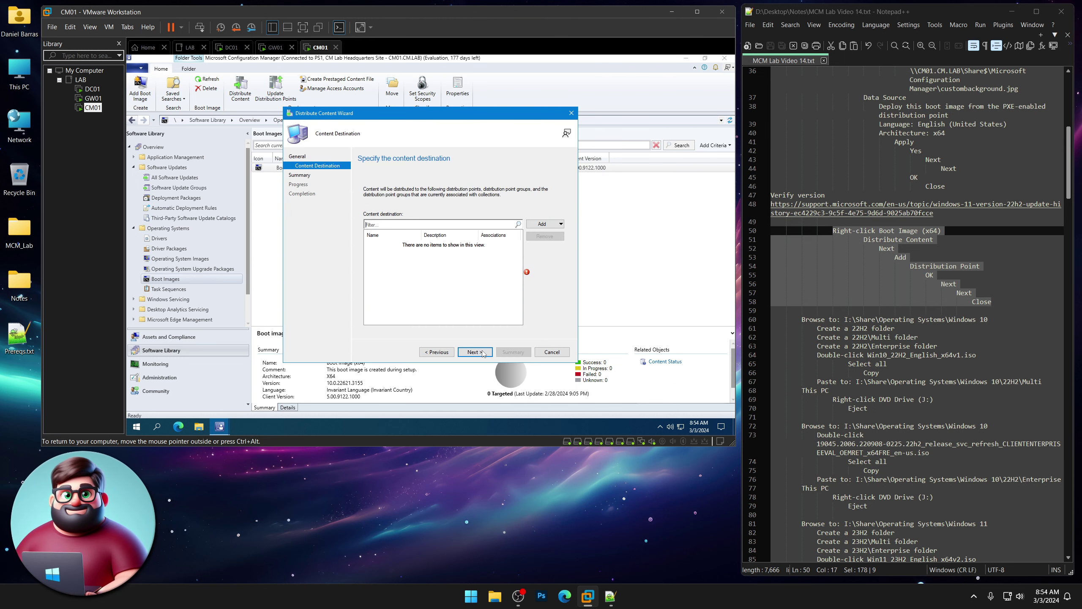
pyautogui.click(560, 224)
pyautogui.click(561, 243)
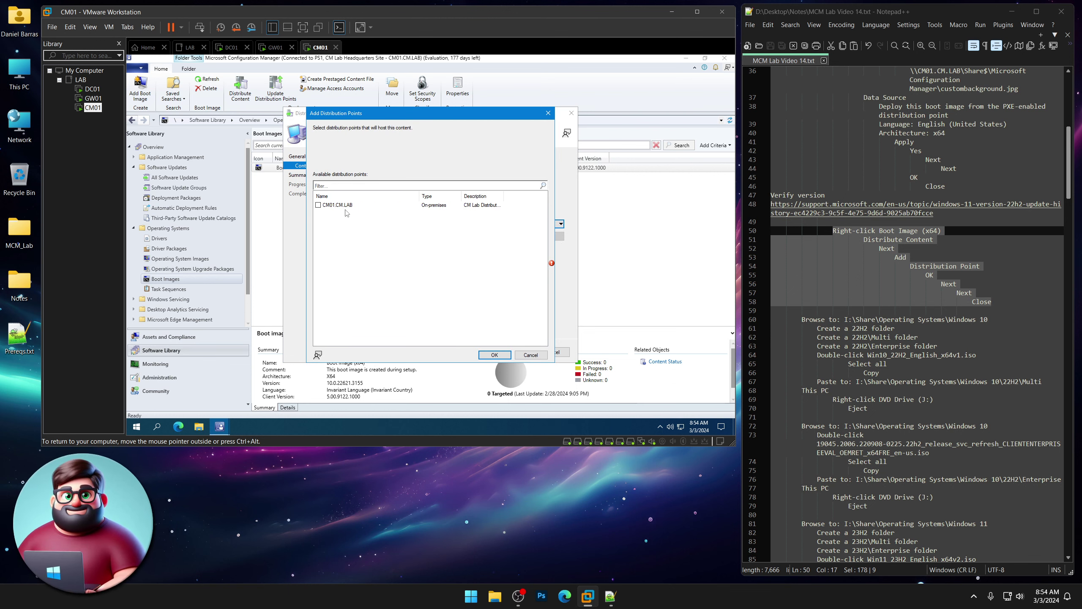
pyautogui.click(493, 355)
pyautogui.click(475, 352)
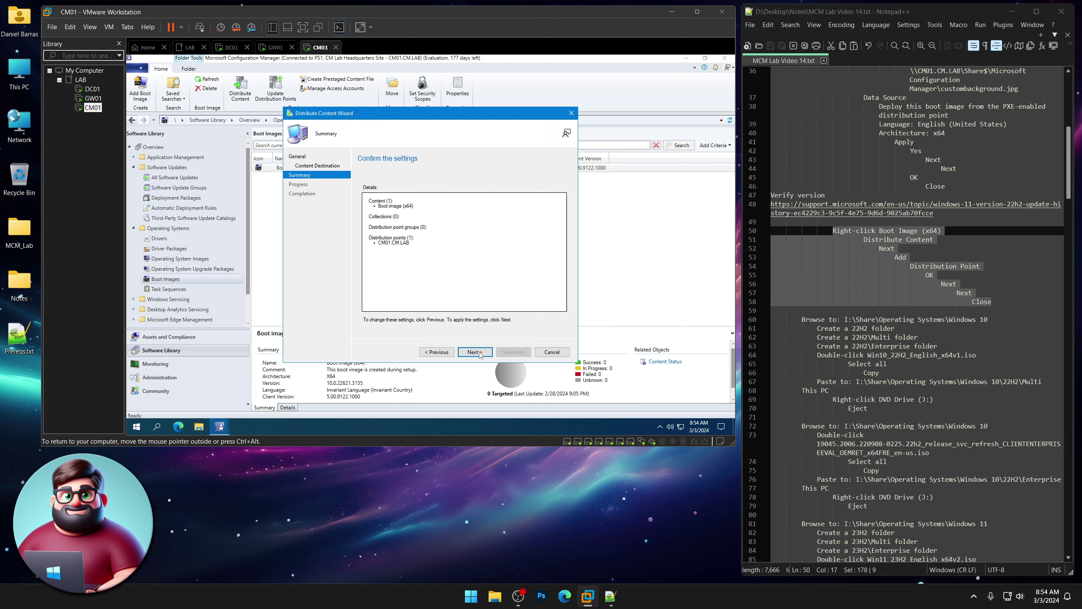
pyautogui.click(480, 354)
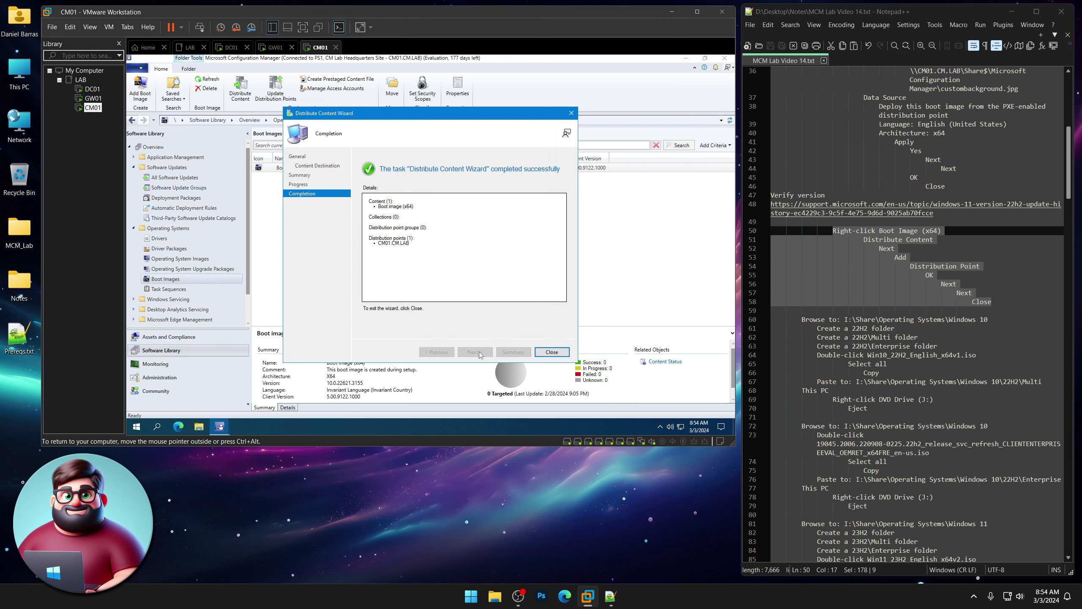
pyautogui.click(552, 351)
# Copy the path I:\Share\Operating Systems\Windows 10 from the notes and open that folder on CM01
pyautogui.scroll(-7, 888, 267)
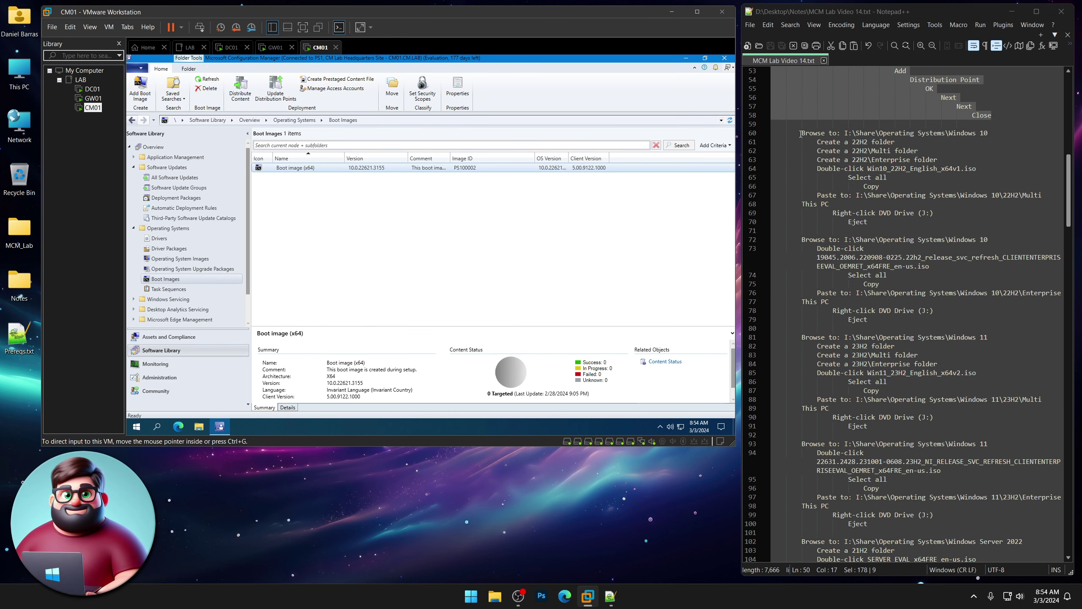
pyautogui.moveTo(801, 134); pyautogui.dragTo(995, 137)
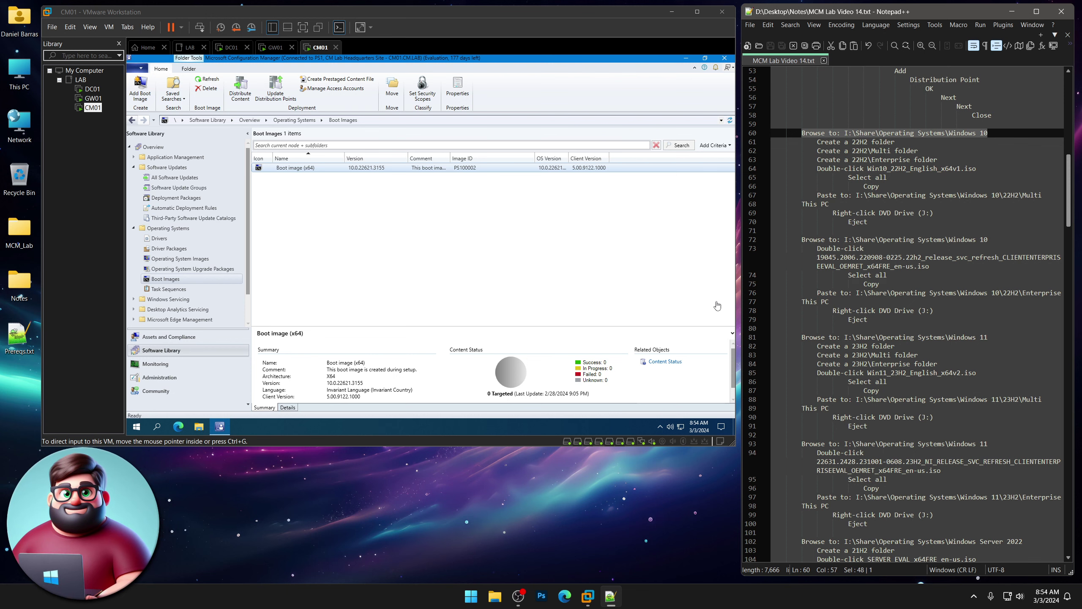
pyautogui.click(881, 133)
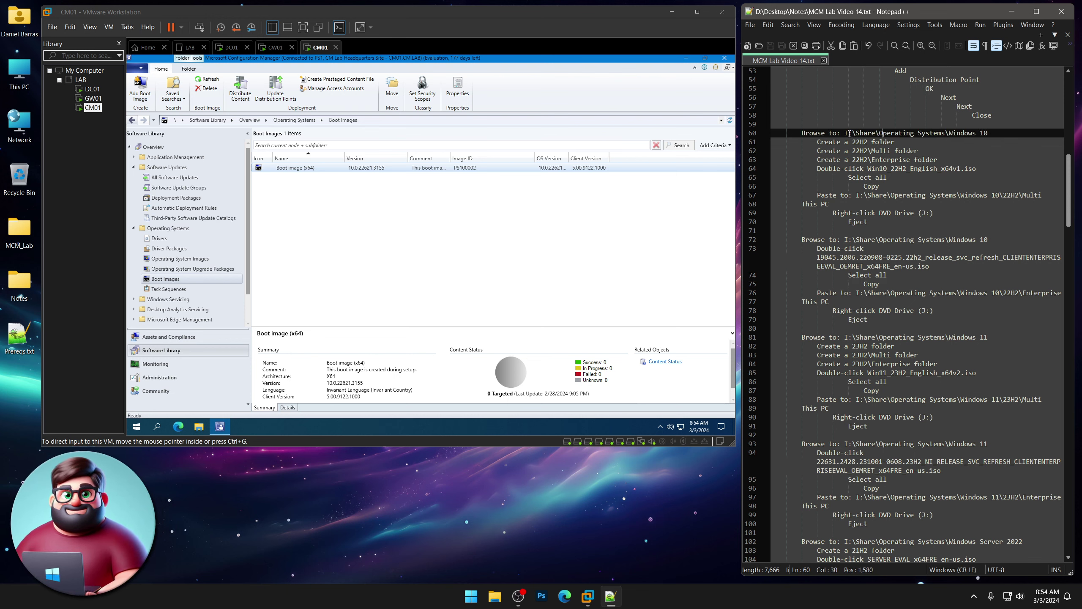
pyautogui.moveTo(848, 134); pyautogui.dragTo(988, 133)
pyautogui.rightClick(933, 131)
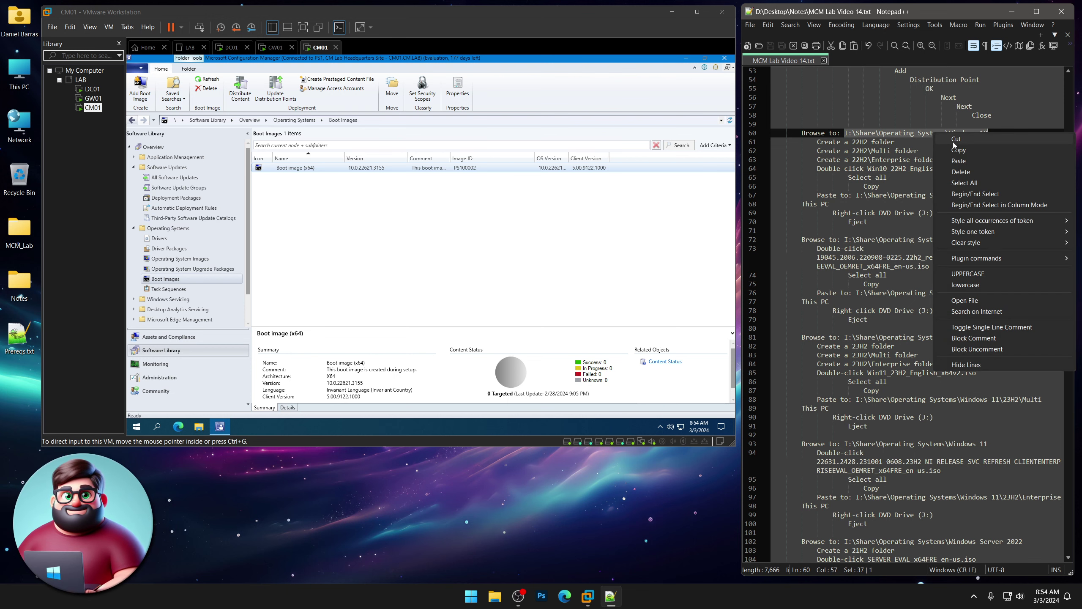
pyautogui.click(957, 150)
pyautogui.rightClick(137, 427)
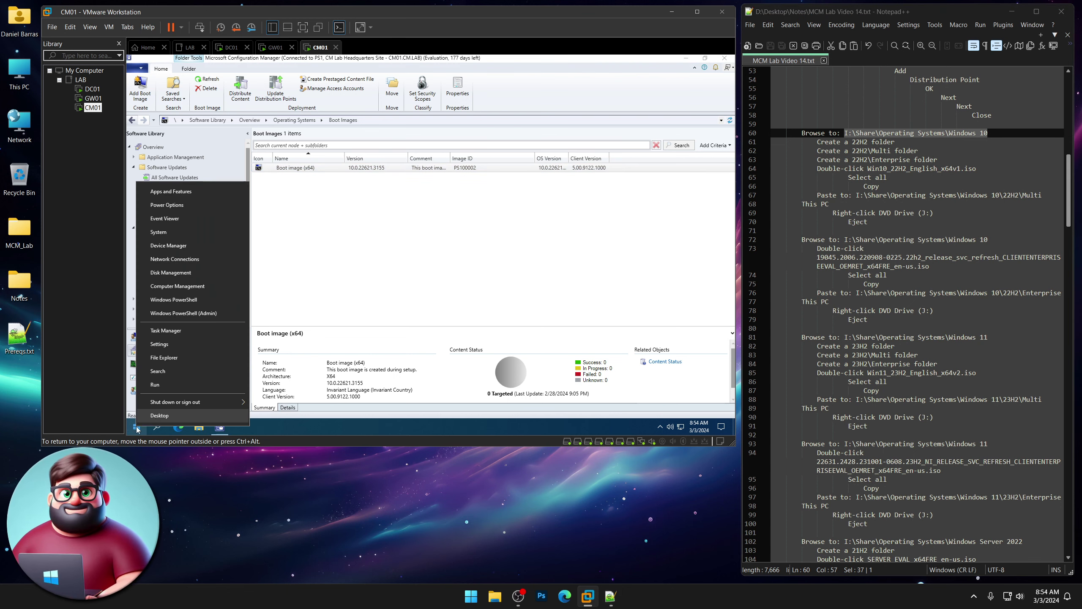
pyautogui.click(171, 386)
pyautogui.press('Escape')
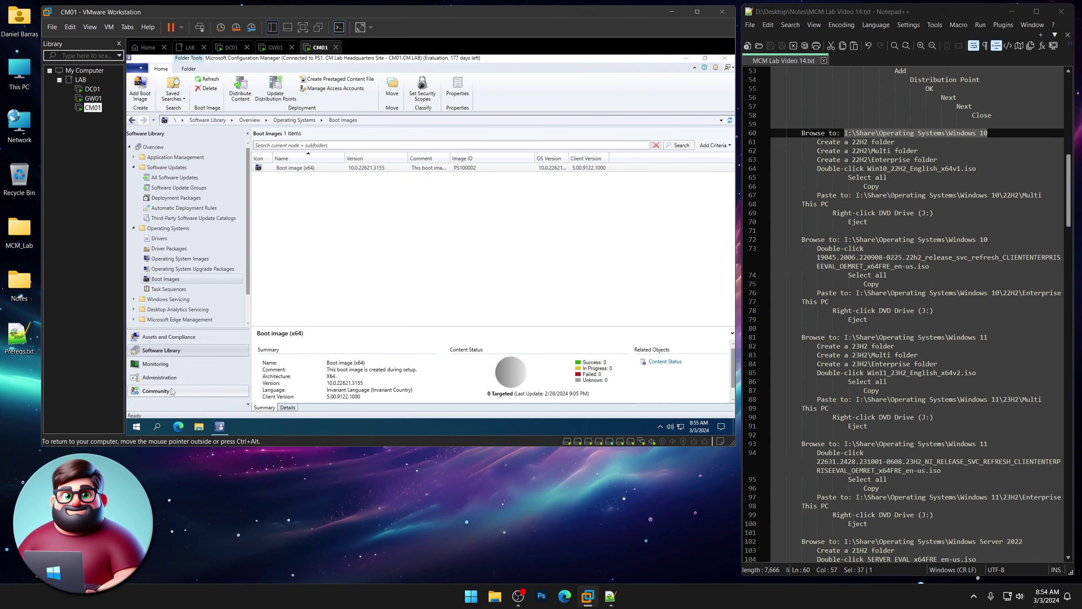
# Create a folder named 22H2 in the Windows 10 folder
pyautogui.rightClick(329, 283)
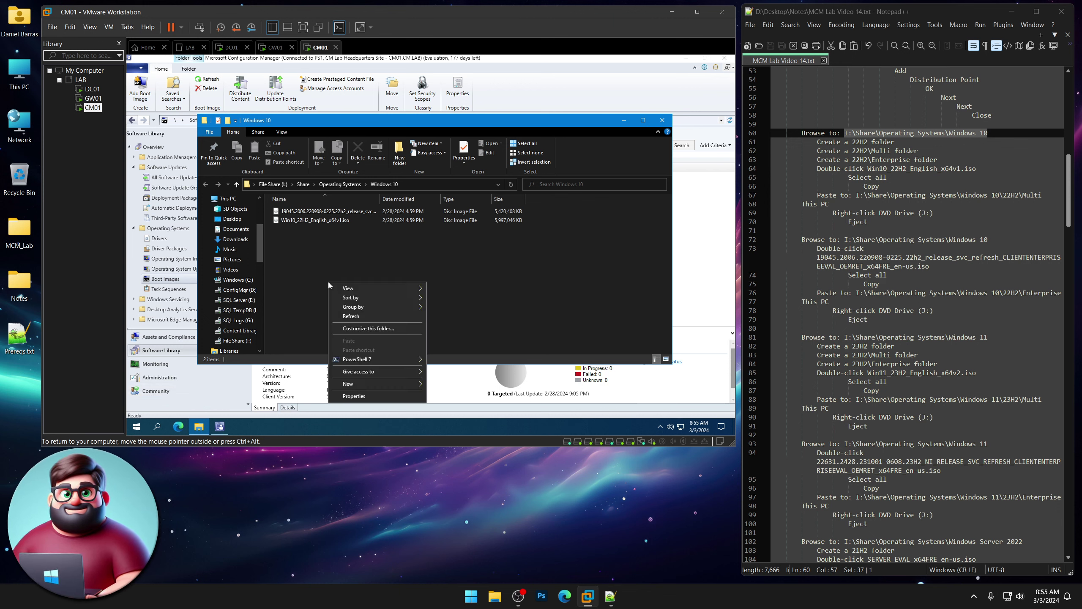
pyautogui.moveTo(361, 386)
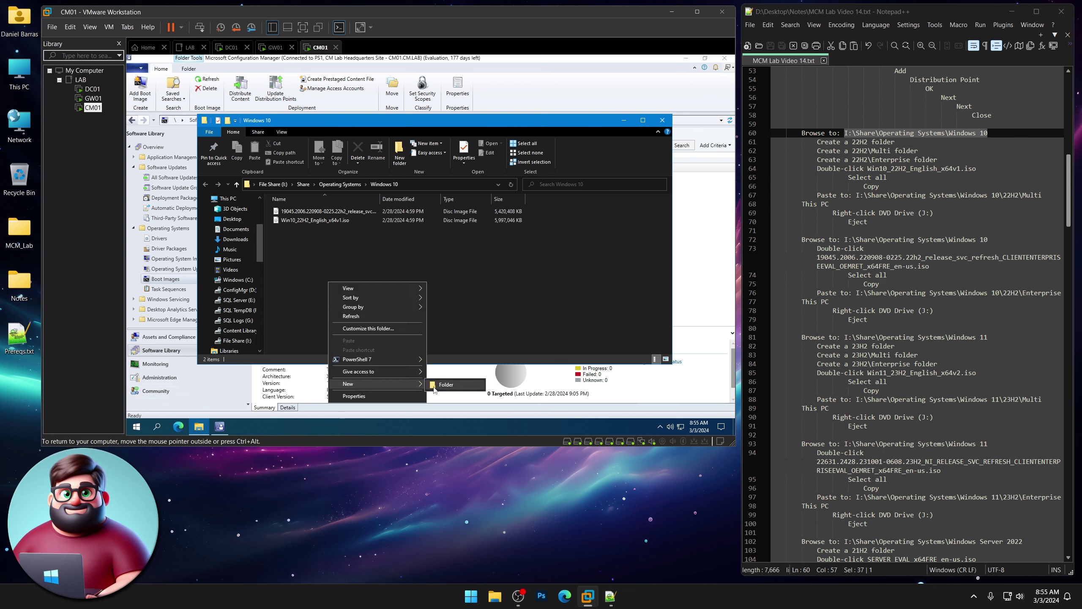
pyautogui.click(442, 387)
pyautogui.write('22H2')
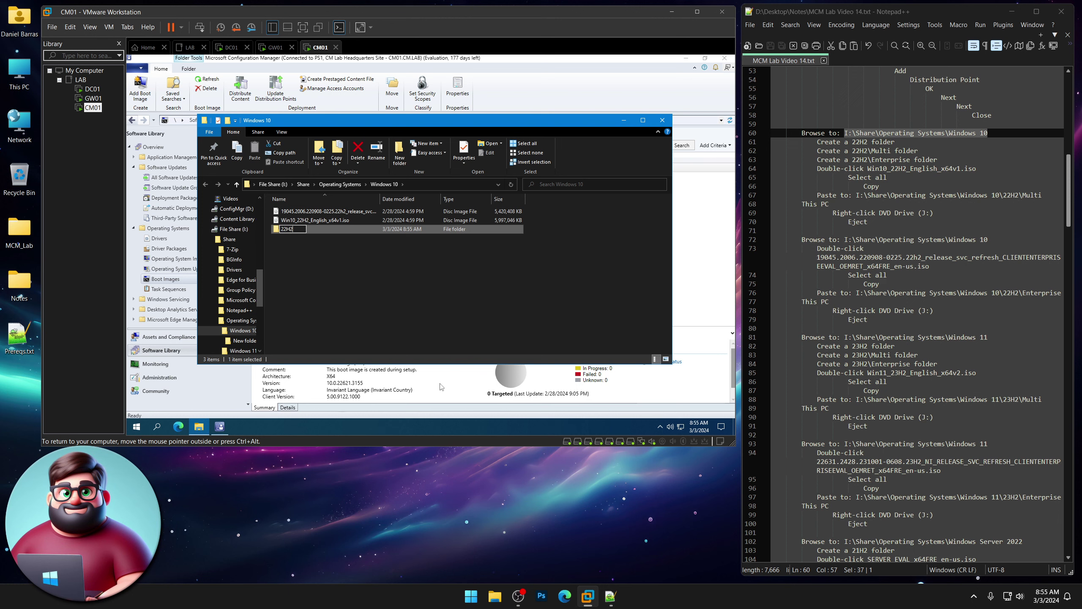
pyautogui.press('Return')
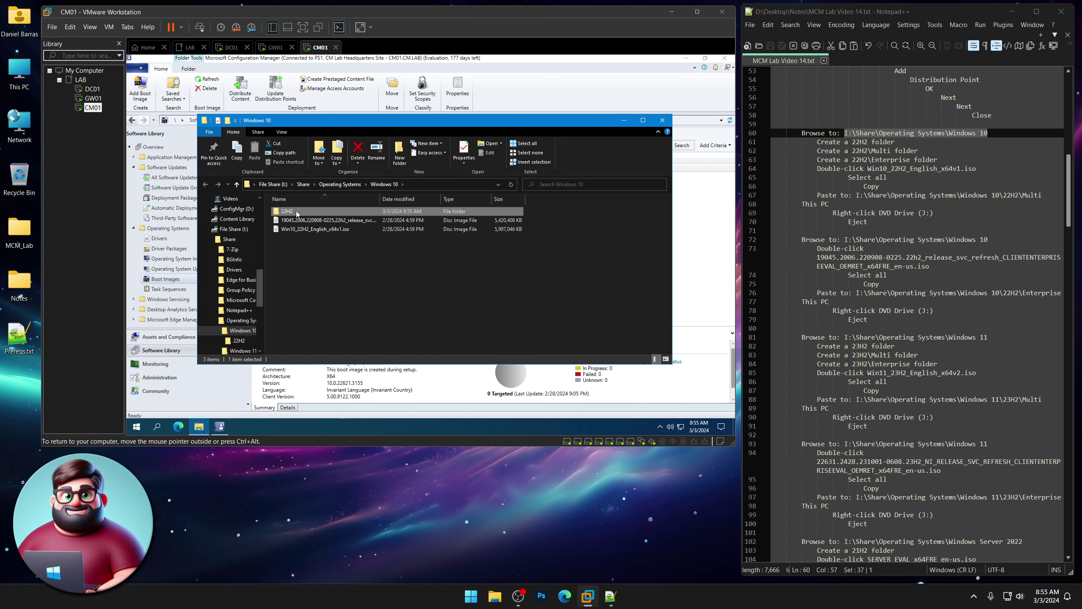
# Open the 22H2 folder and create a subfolder named Multi in it
pyautogui.doubleClick(295, 213)
pyautogui.rightClick(300, 214)
pyautogui.moveTo(363, 324)
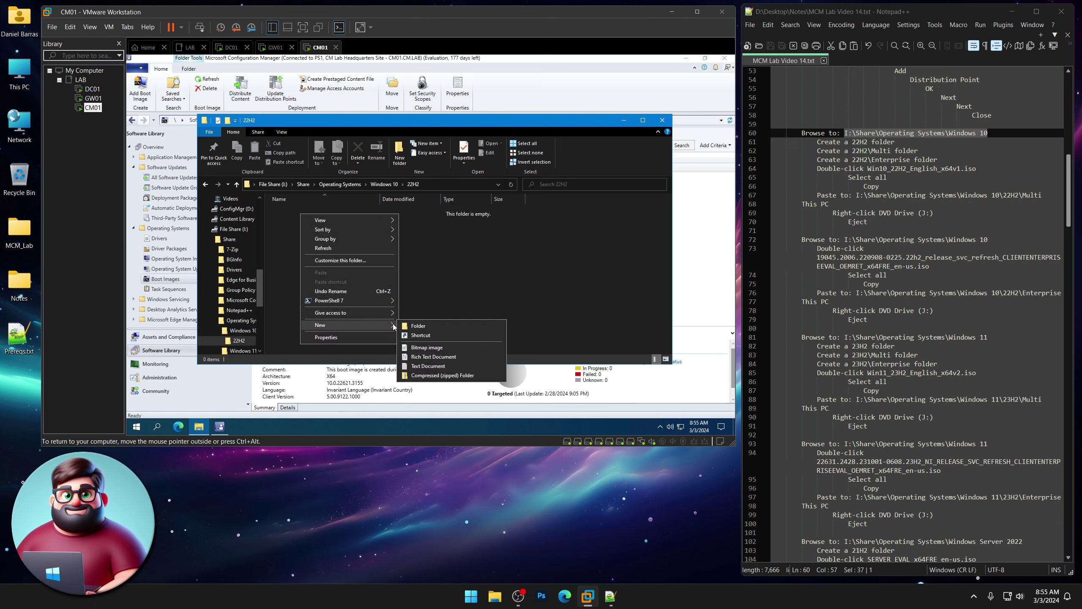
pyautogui.click(428, 323)
pyautogui.write('M')
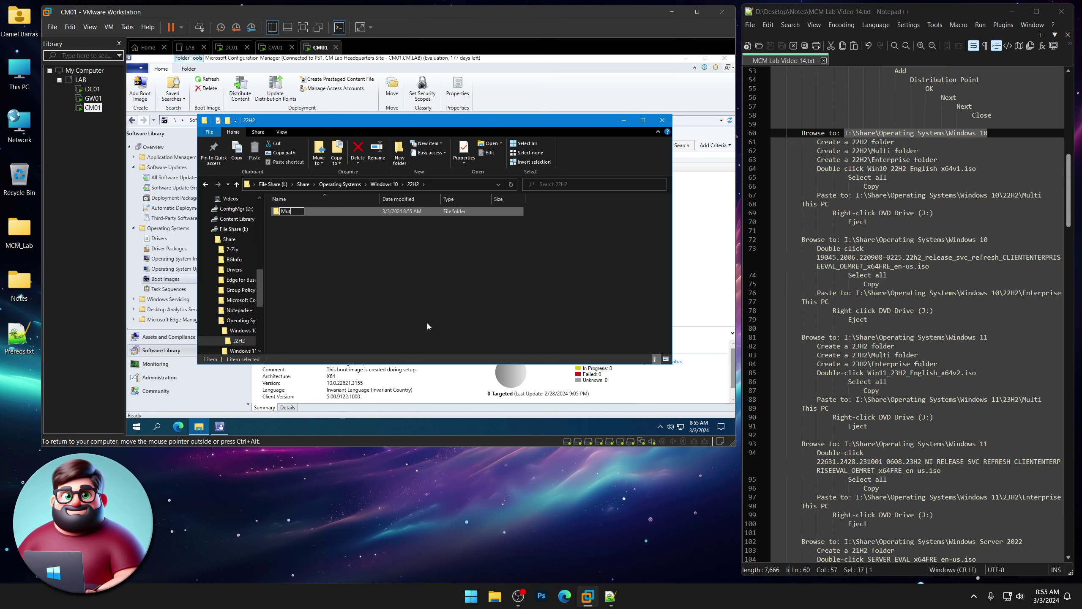
pyautogui.write('ulti')
pyautogui.press('Return')
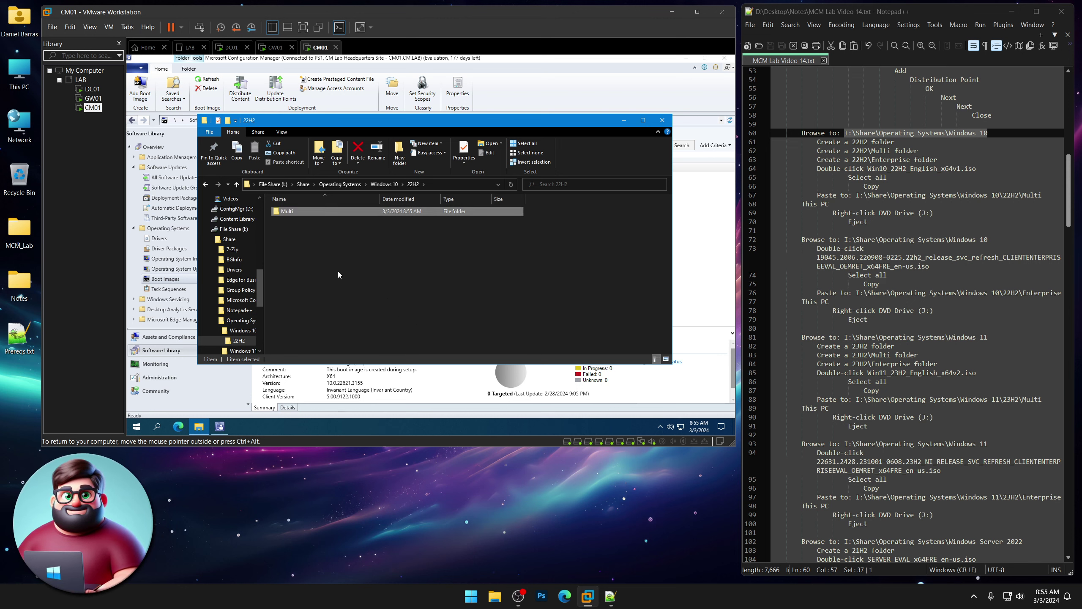
# Create a second subfolder named Enterprise in the 22H2 folder
pyautogui.rightClick(330, 291)
pyautogui.moveTo(363, 273)
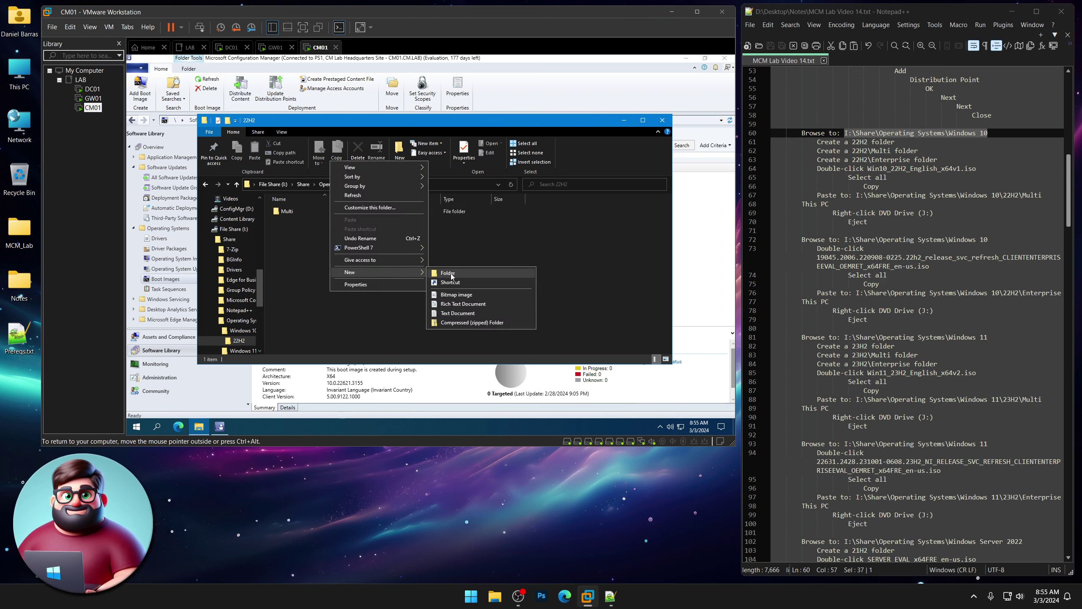
pyautogui.click(450, 273)
pyautogui.write('Enterprise')
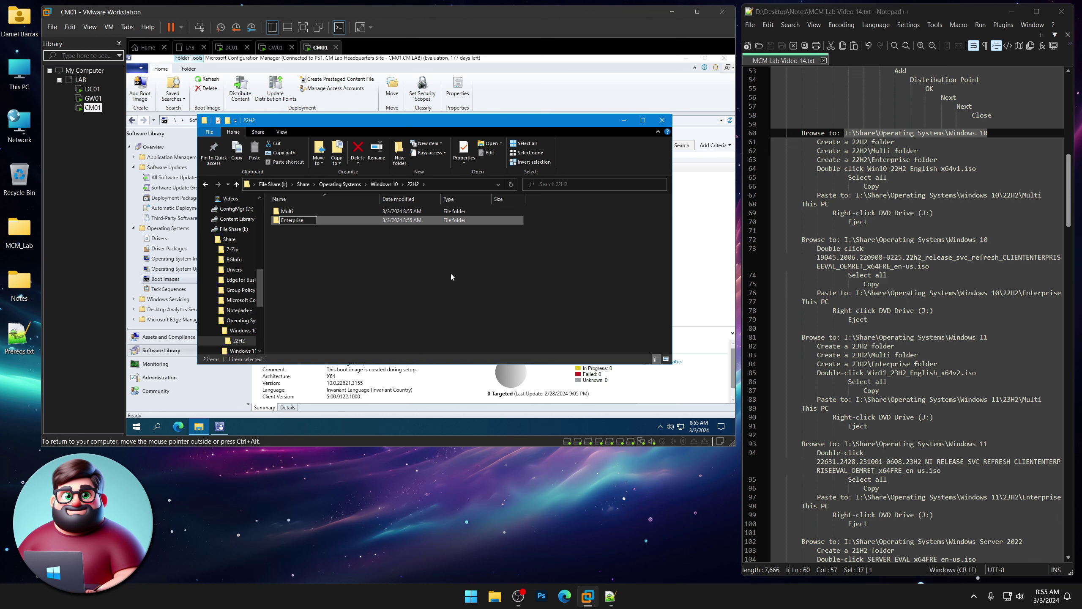
pyautogui.press('Return')
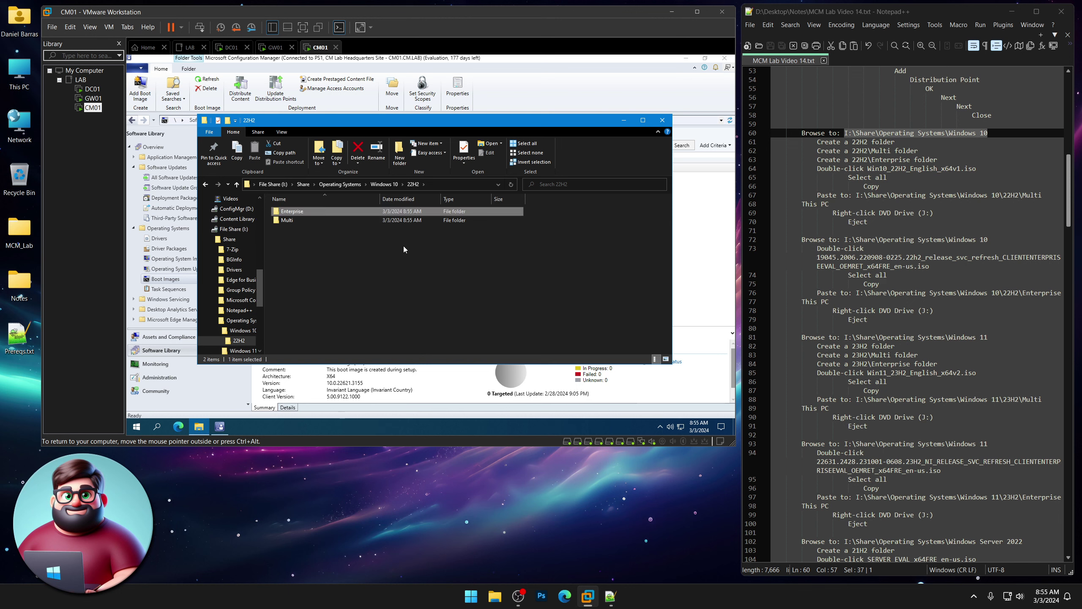
# Return to the Windows 10 folder, mount Win10_22H2_English_x64v1.iso, and copy all of its contents
pyautogui.click(376, 184)
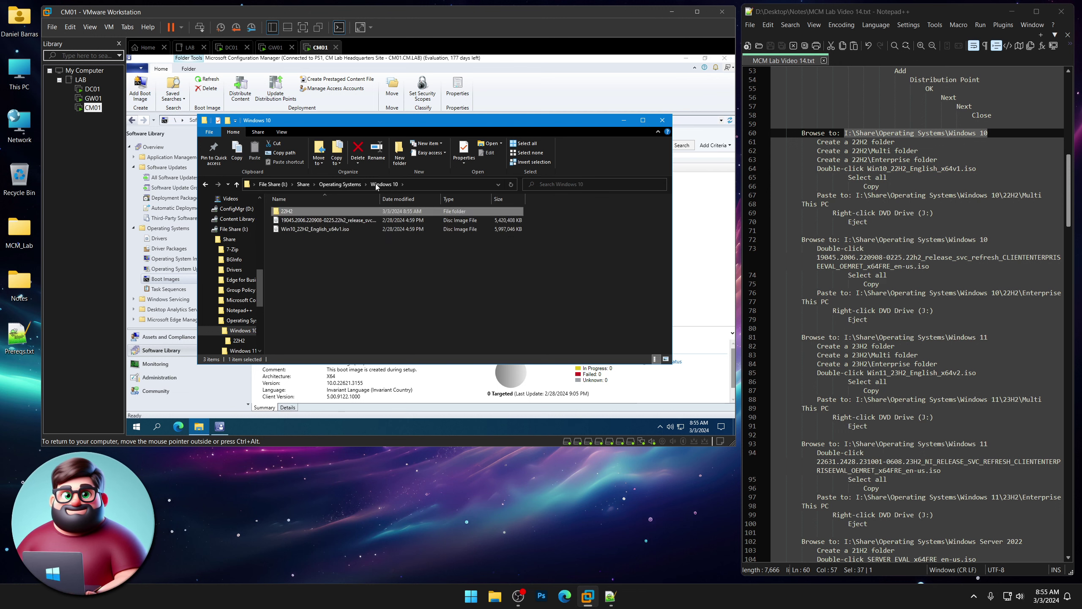
pyautogui.click(323, 282)
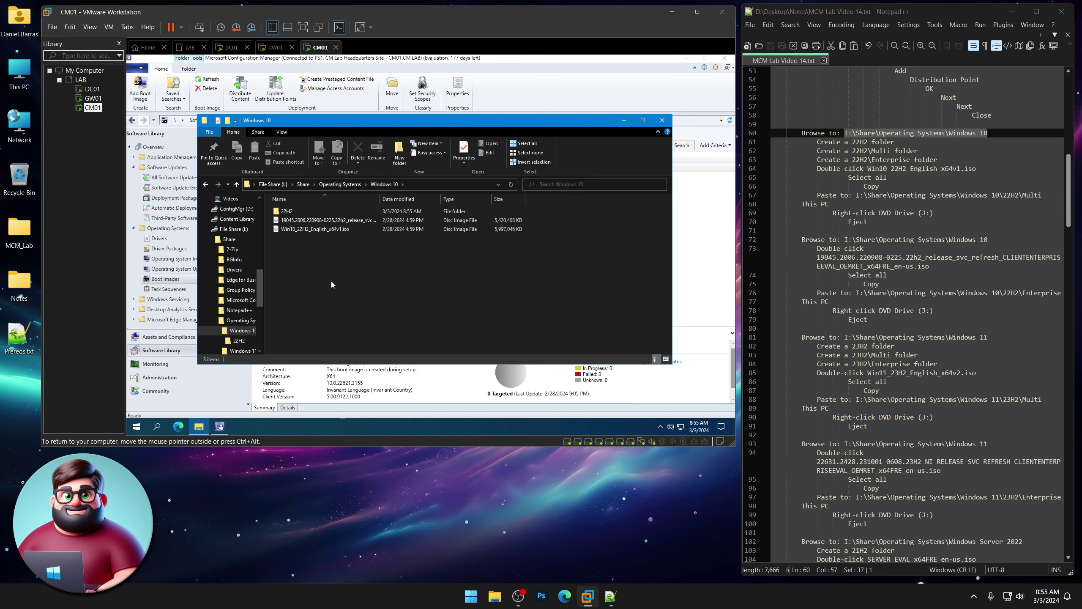
pyautogui.click(314, 231)
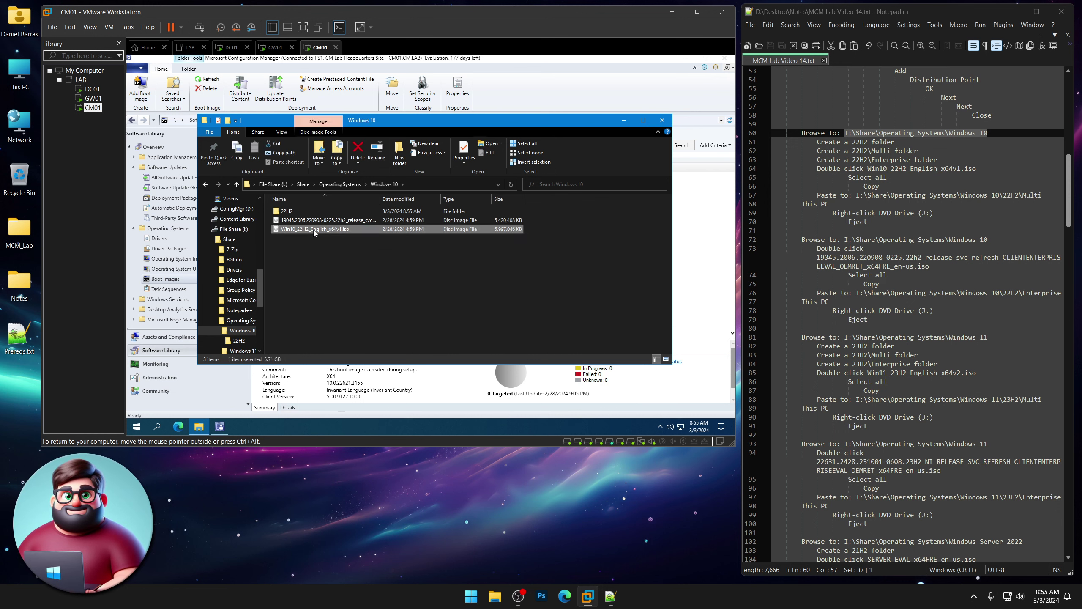
pyautogui.doubleClick(314, 231)
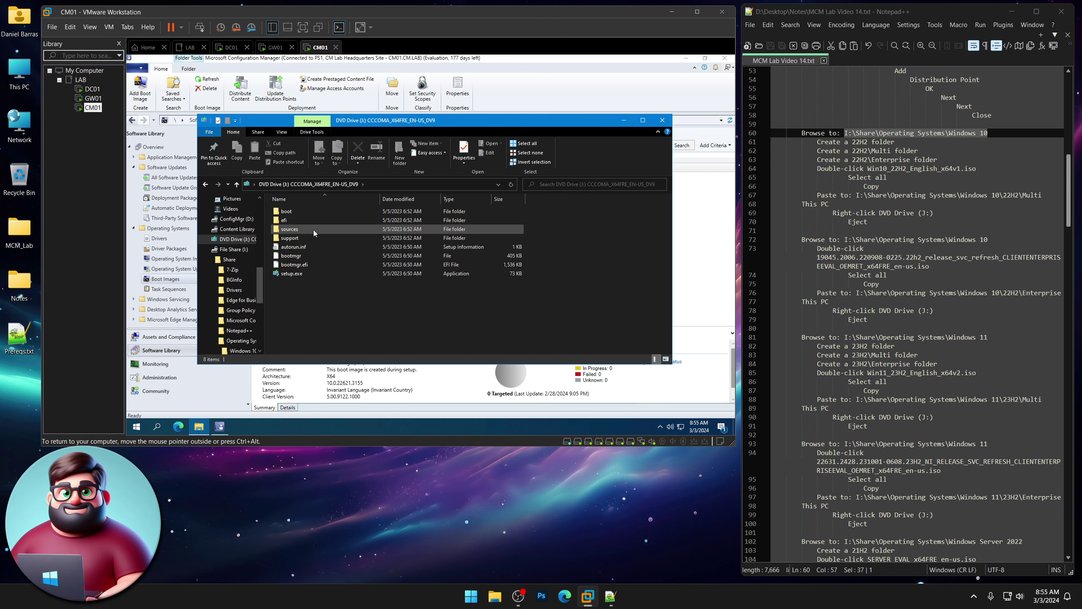
pyautogui.click(533, 147)
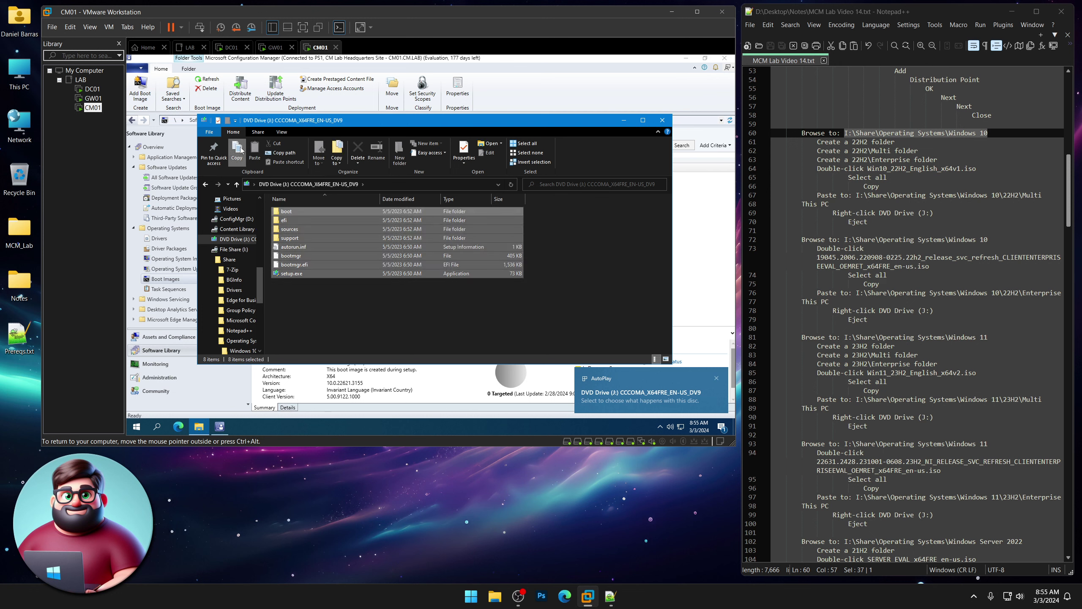
pyautogui.click(236, 159)
# Paste the copied installation files into the 22H2\Multi folder and eject DVD Drive (J:)
pyautogui.click(205, 185)
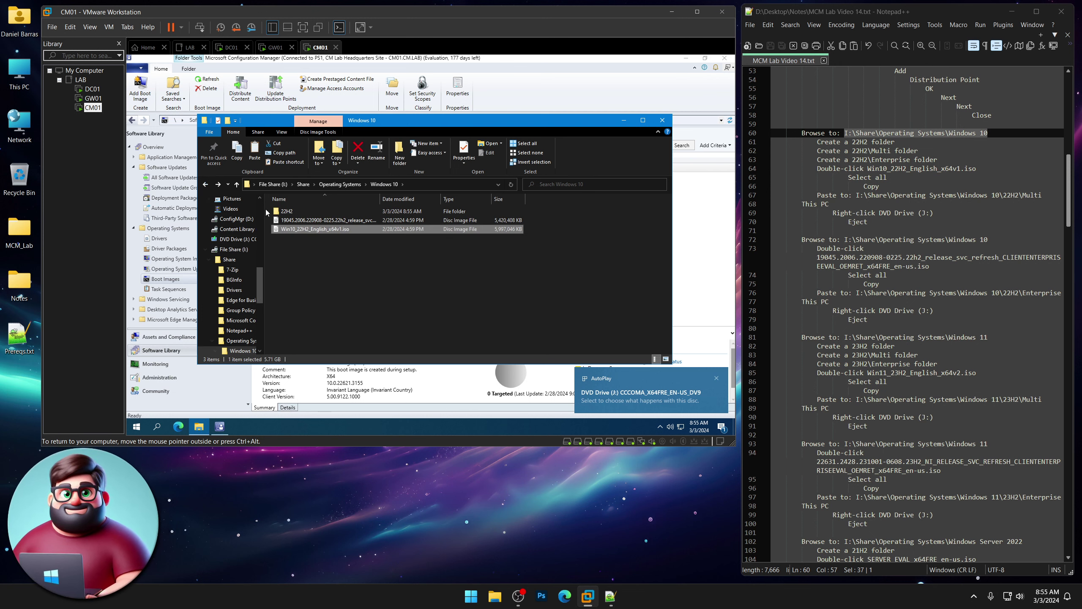
pyautogui.doubleClick(285, 211)
pyautogui.click(288, 220)
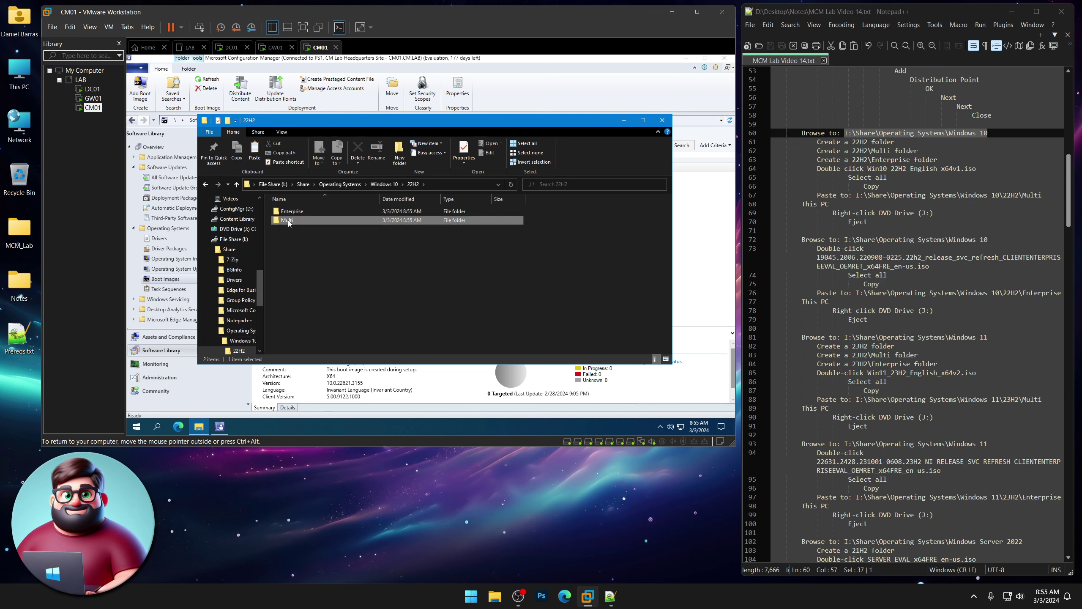
pyautogui.rightClick(289, 220)
pyautogui.click(310, 281)
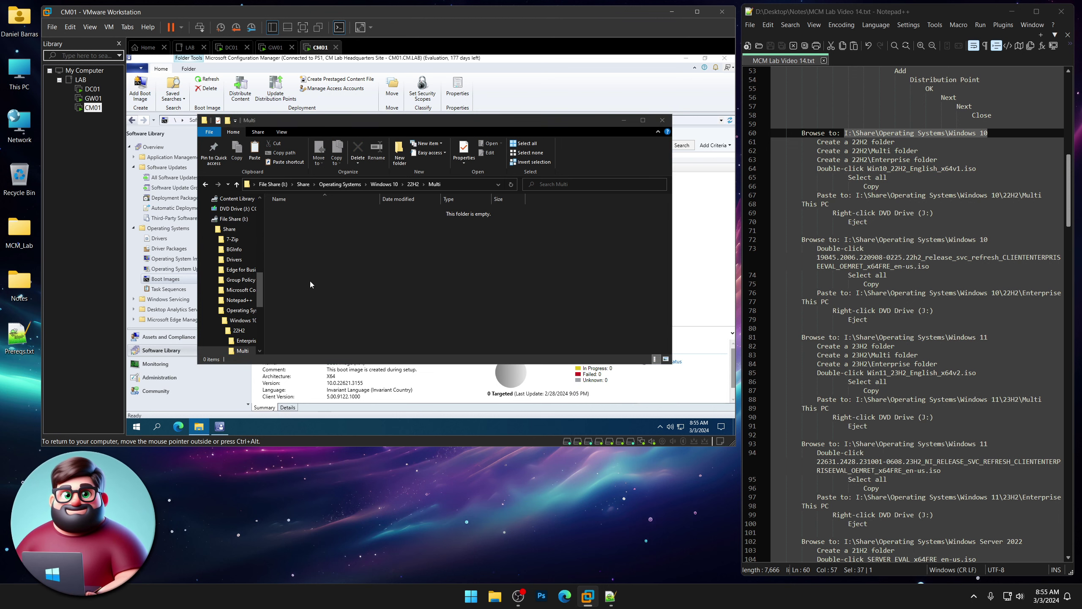
pyautogui.hotkey('ctrl', 'v')
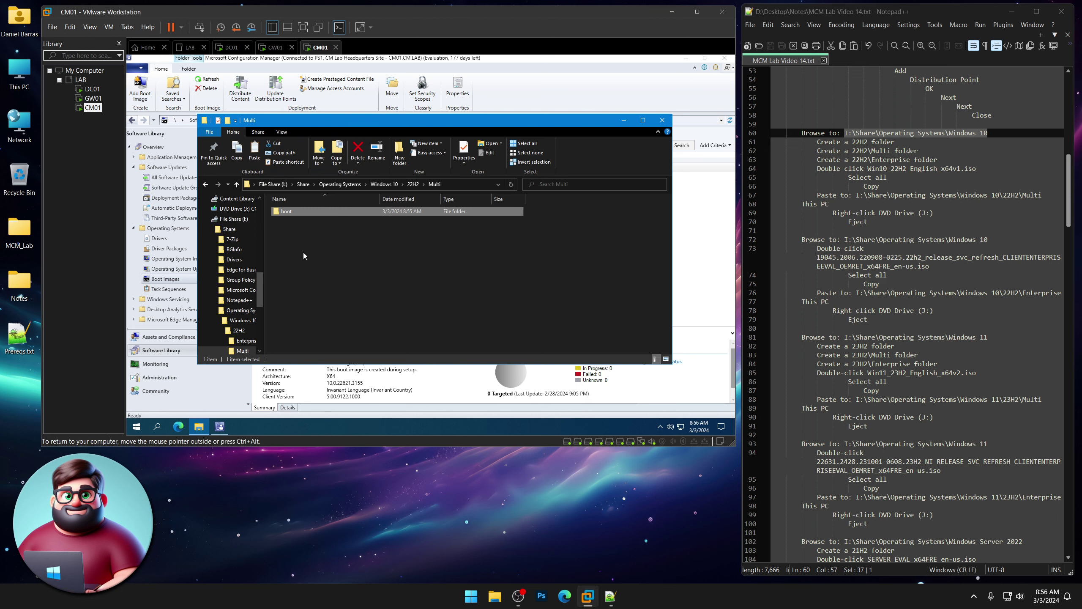
pyautogui.rightClick(361, 271)
pyautogui.click(379, 305)
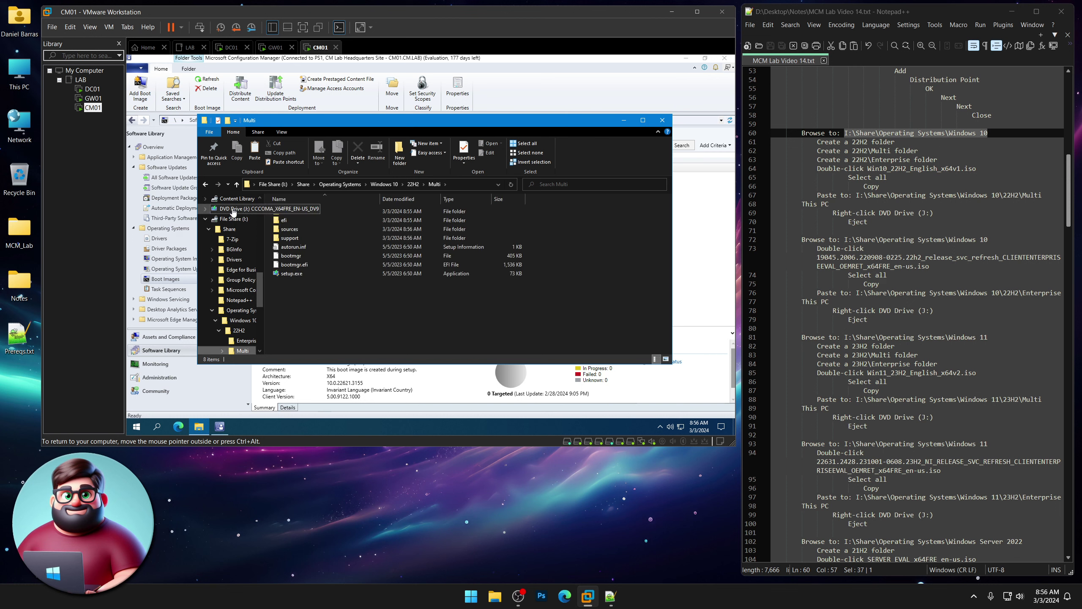
pyautogui.rightClick(233, 209)
pyautogui.click(254, 305)
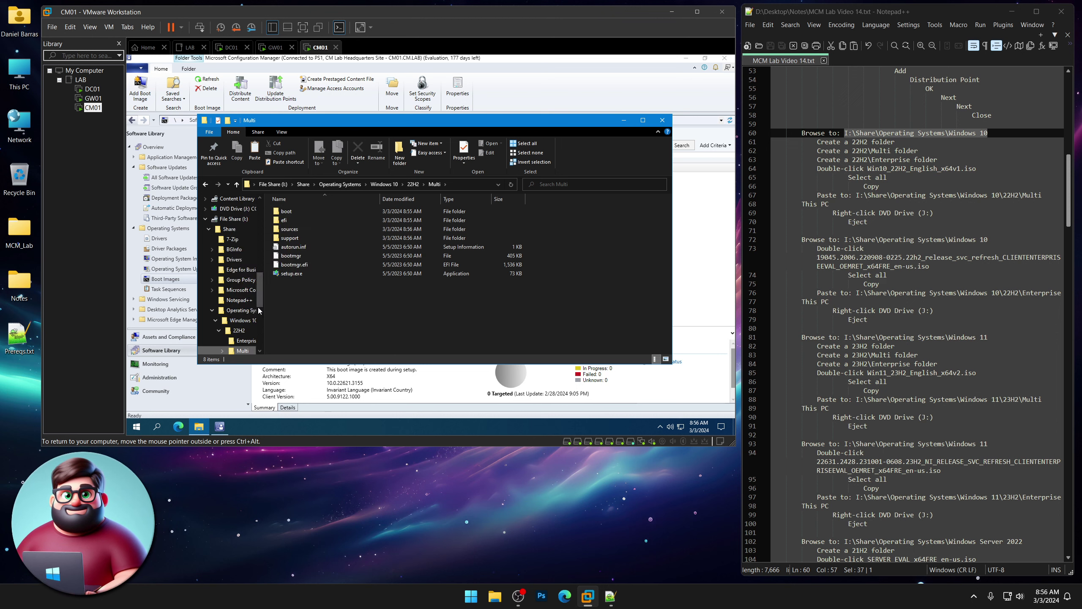
# Return to the Windows 10 folder, mount the 19045.2006.220908-0225 22H2 enterprise evaluation ISO, and copy all of its contents
pyautogui.click(387, 185)
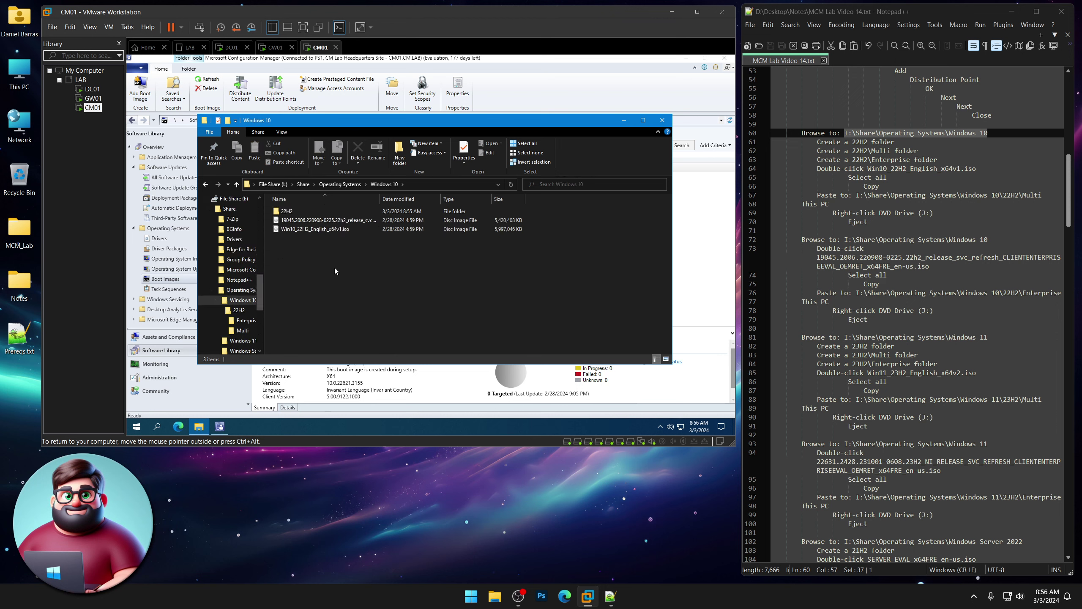
pyautogui.doubleClick(291, 221)
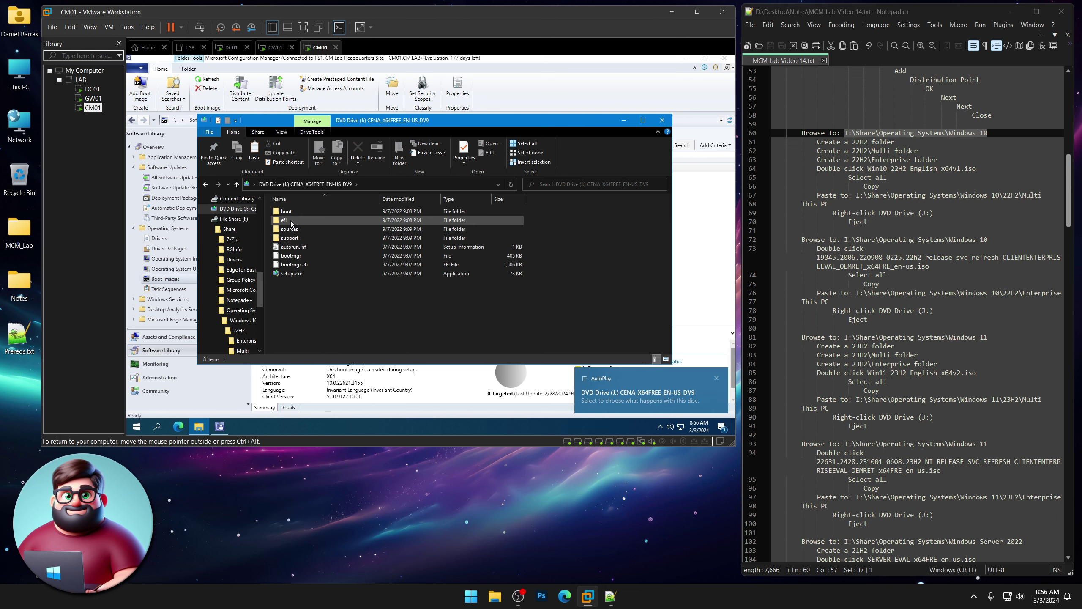
pyautogui.click(525, 144)
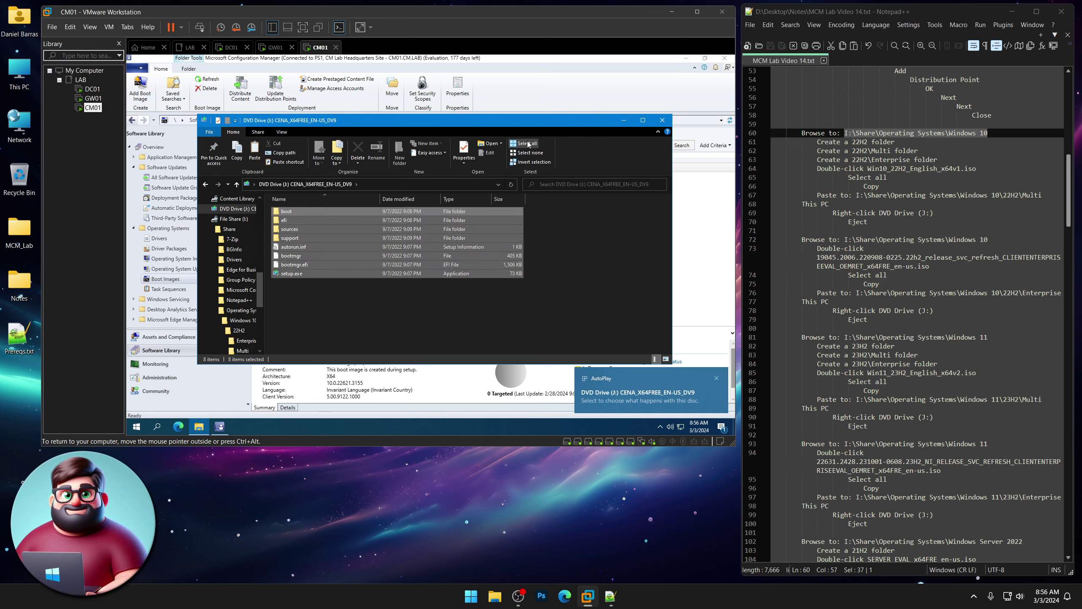
pyautogui.click(237, 152)
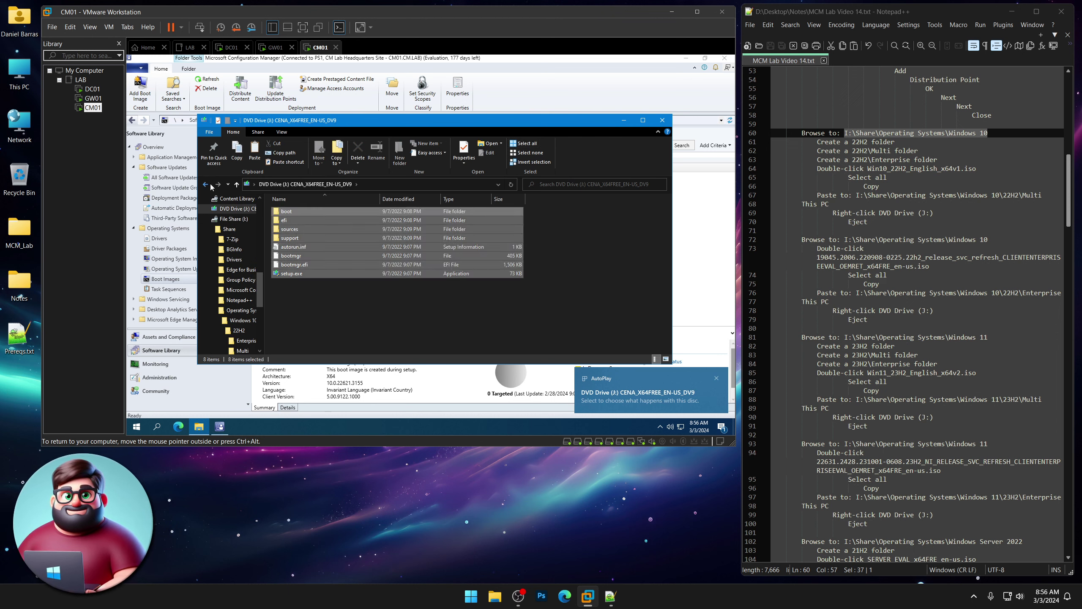
# Paste the copied enterprise installation files into the Windows 10\22H2\Enterprise folder and eject DVD Drive (J:)
pyautogui.click(205, 184)
pyautogui.doubleClick(288, 212)
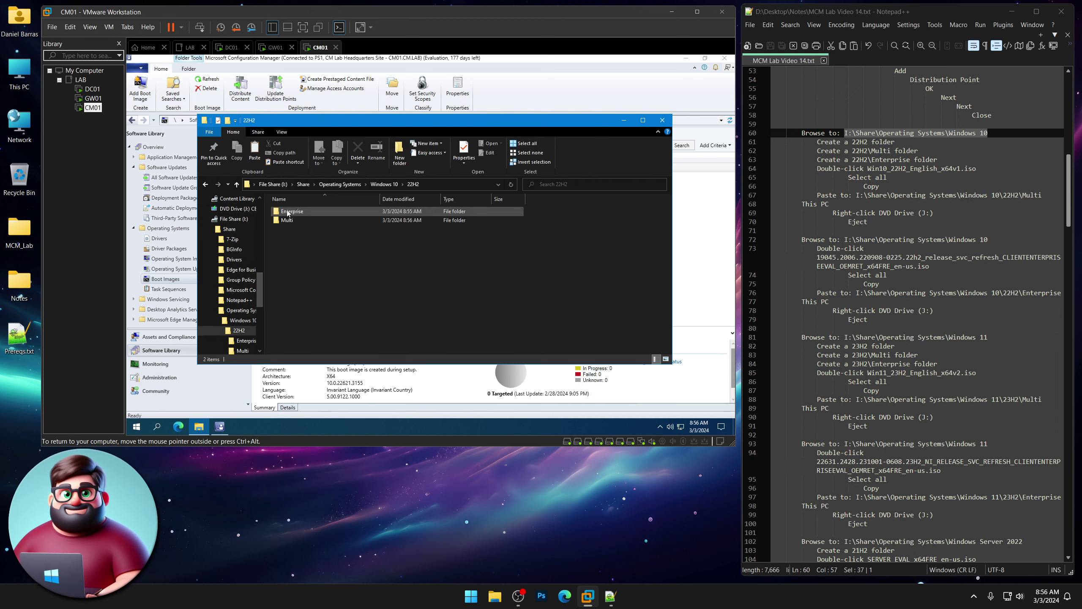
pyautogui.doubleClick(292, 212)
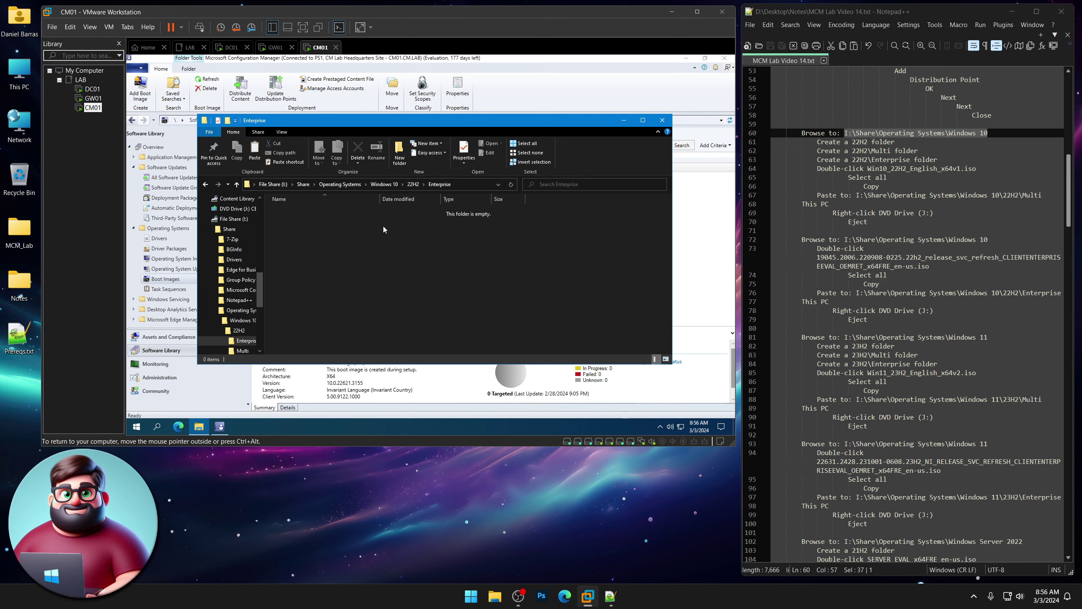
pyautogui.rightClick(357, 236)
pyautogui.click(256, 151)
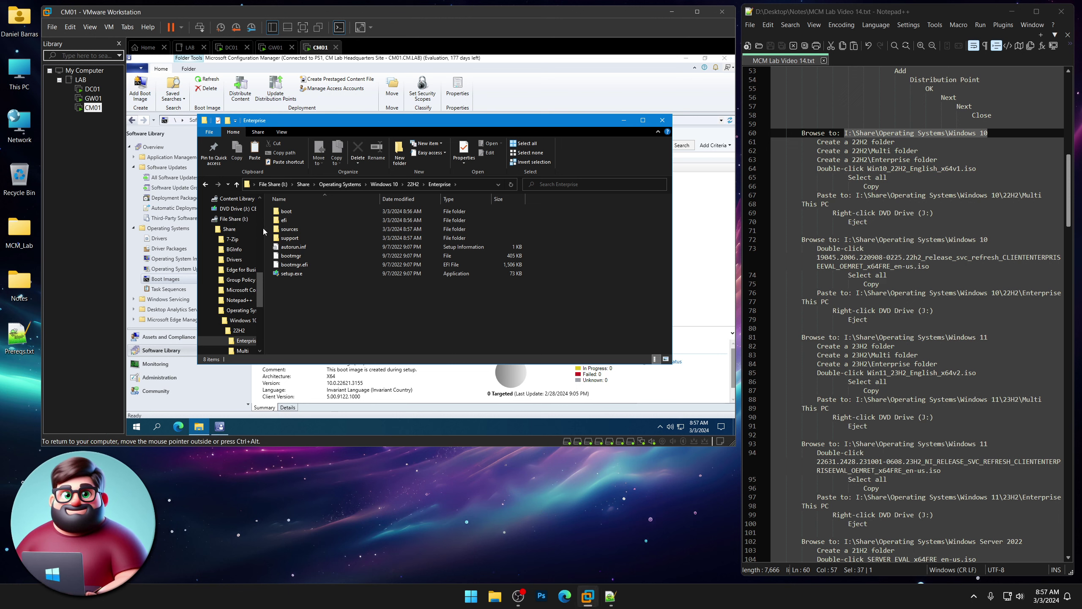
pyautogui.rightClick(238, 212)
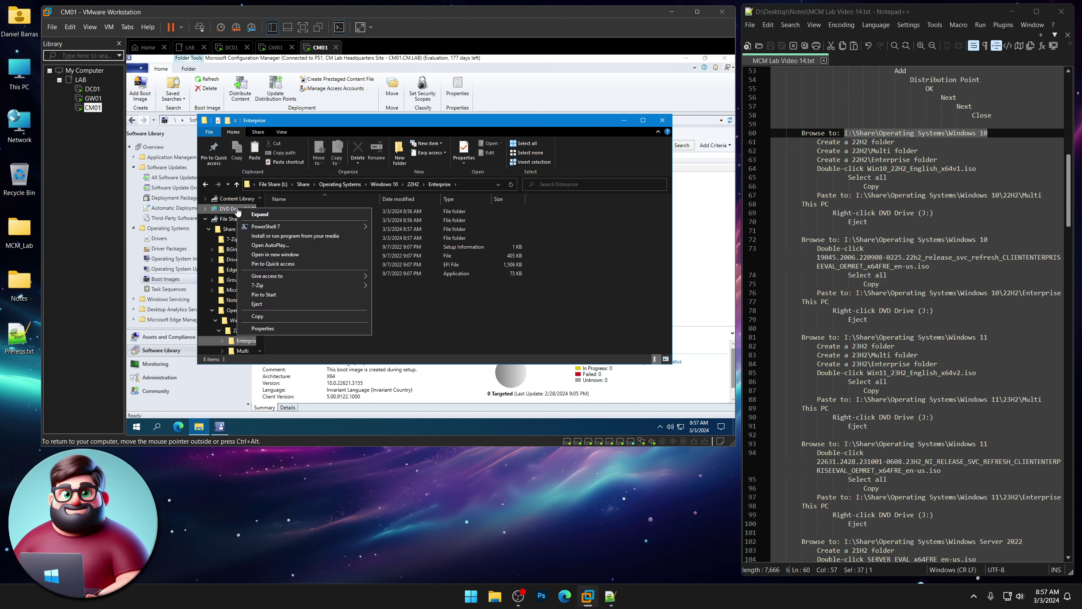
pyautogui.click(269, 304)
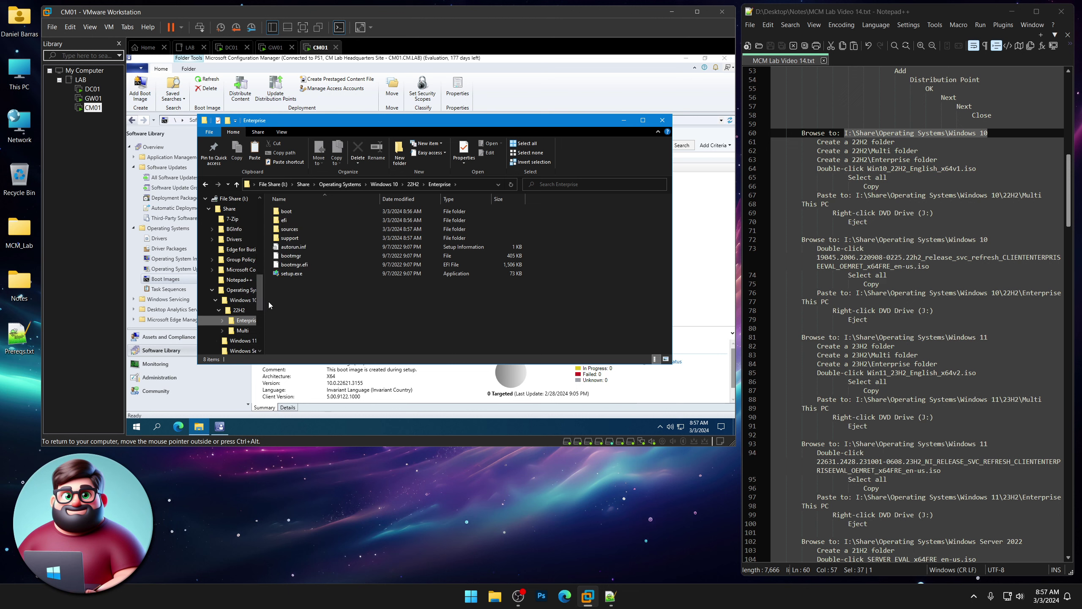
# Review the lab notes on preparing the Windows 11 source folders and ISO files
pyautogui.scroll(-3, 858, 210)
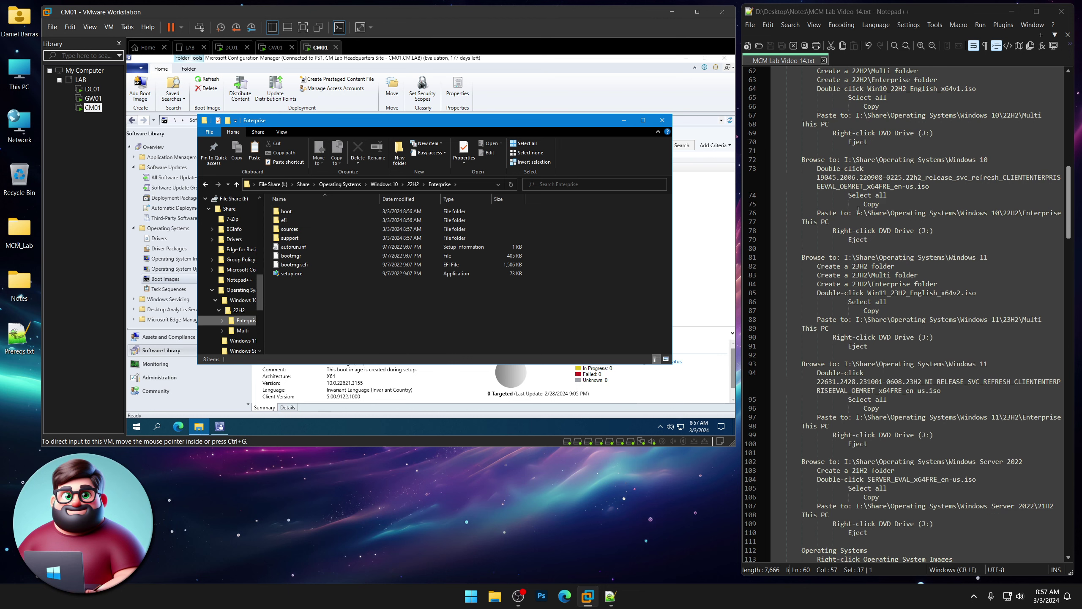
pyautogui.scroll(-1, 859, 209)
pyautogui.scroll(3, 858, 209)
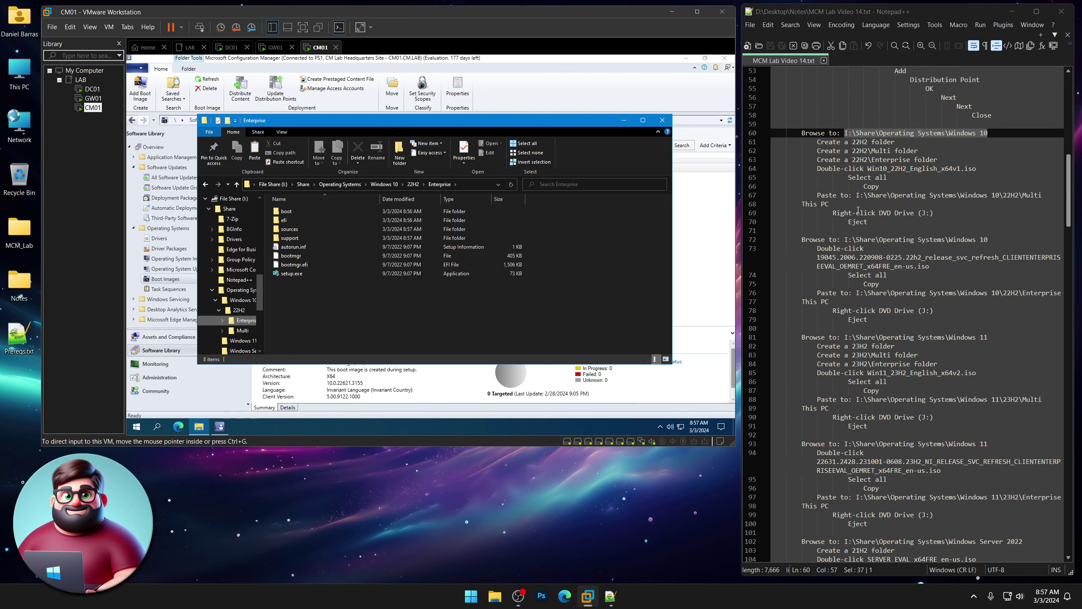
pyautogui.scroll(-3, 858, 210)
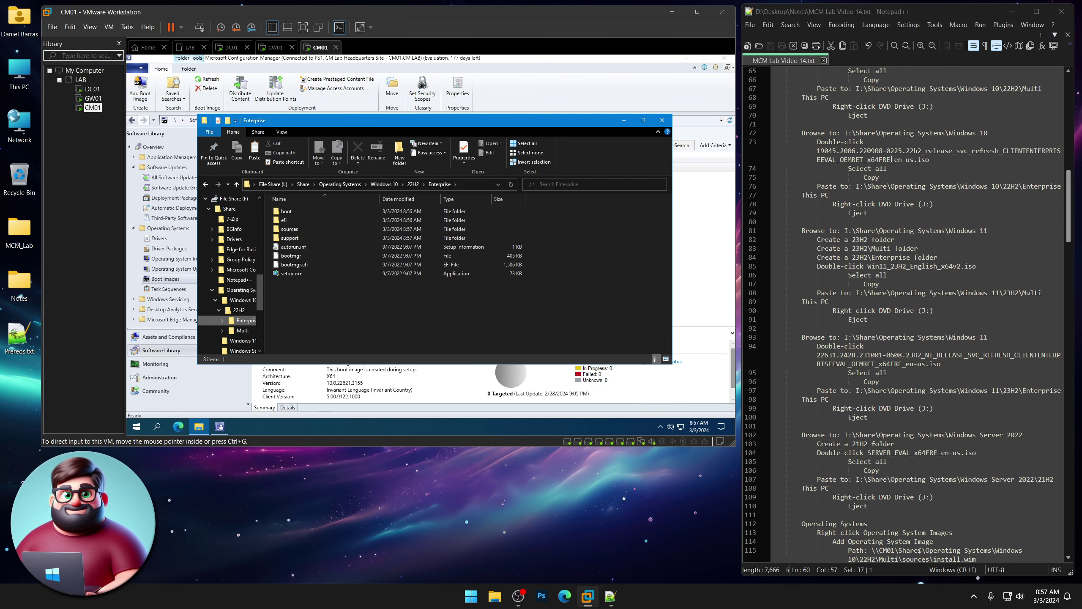
pyautogui.moveTo(807, 135); pyautogui.dragTo(888, 205)
pyautogui.scroll(-3, 880, 223)
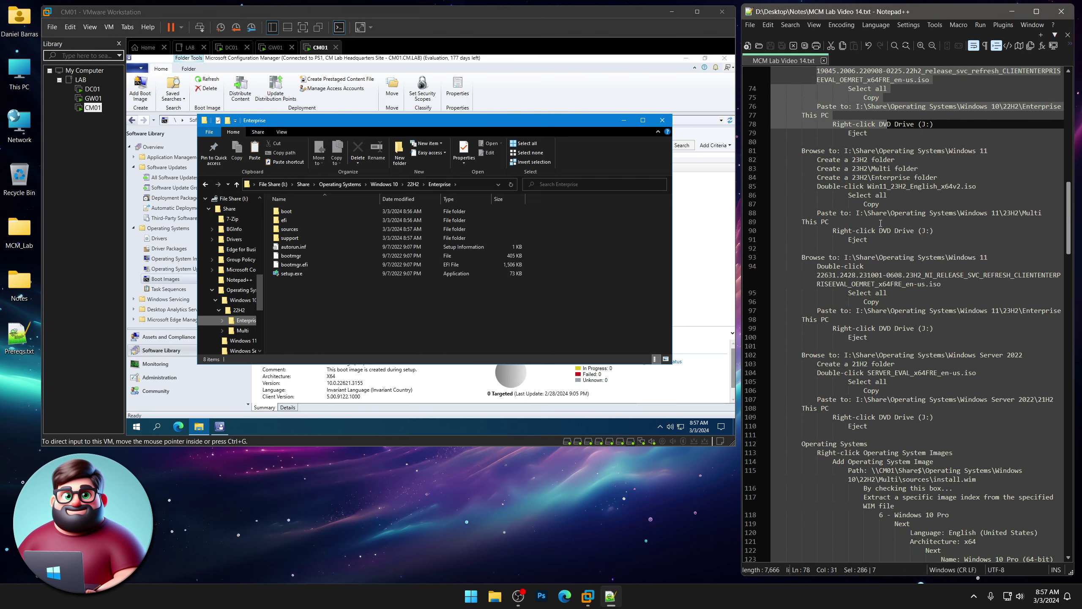
pyautogui.moveTo(802, 151); pyautogui.dragTo(891, 150)
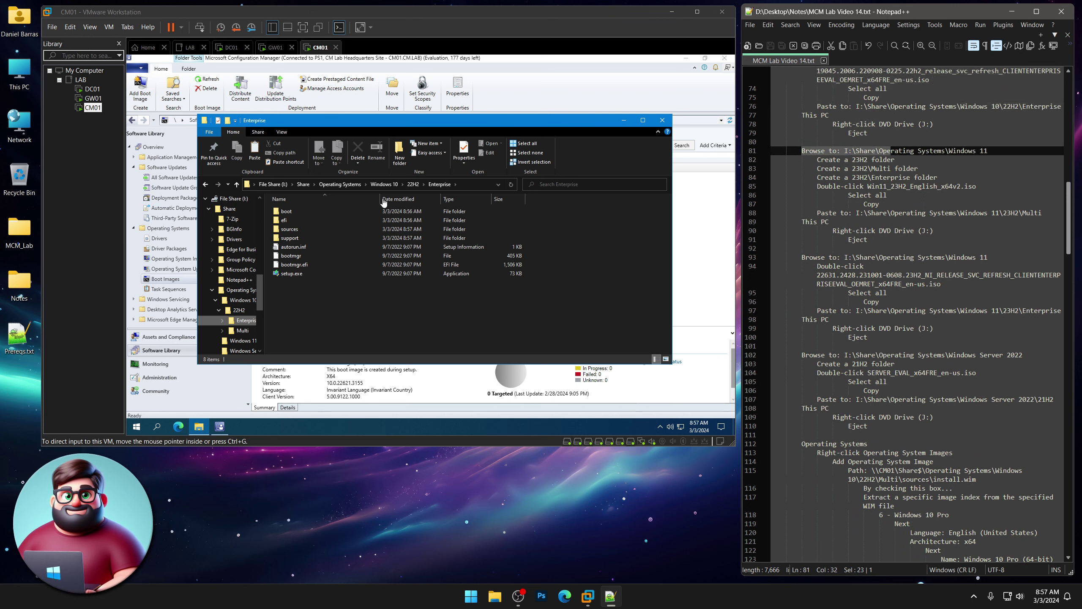
# Go to the Operating Systems\Windows 11 folder and create a subfolder named 23H2
pyautogui.click(348, 187)
pyautogui.click(349, 187)
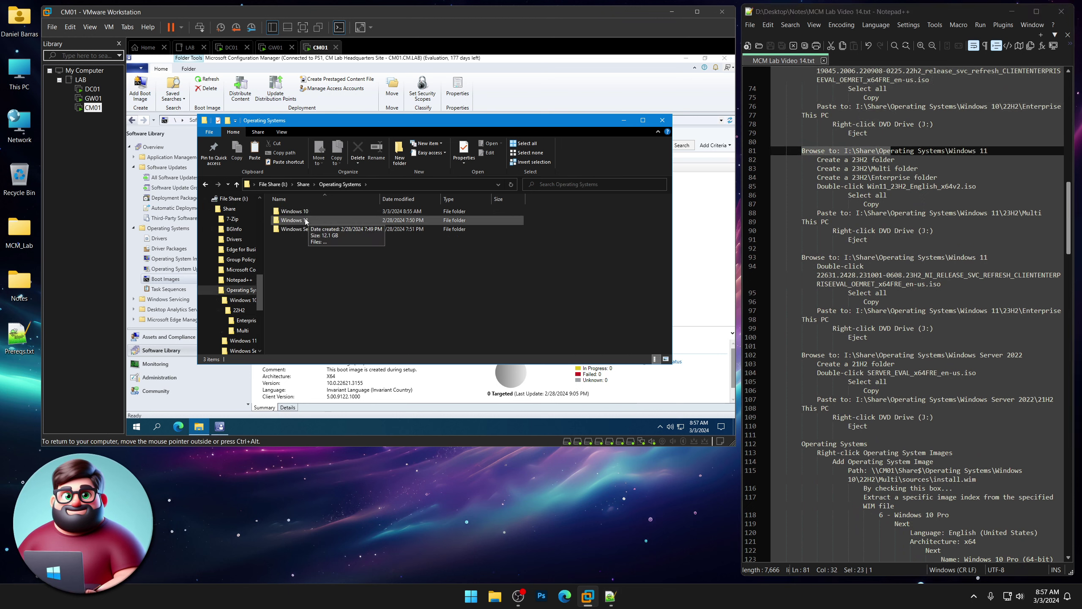
pyautogui.doubleClick(304, 219)
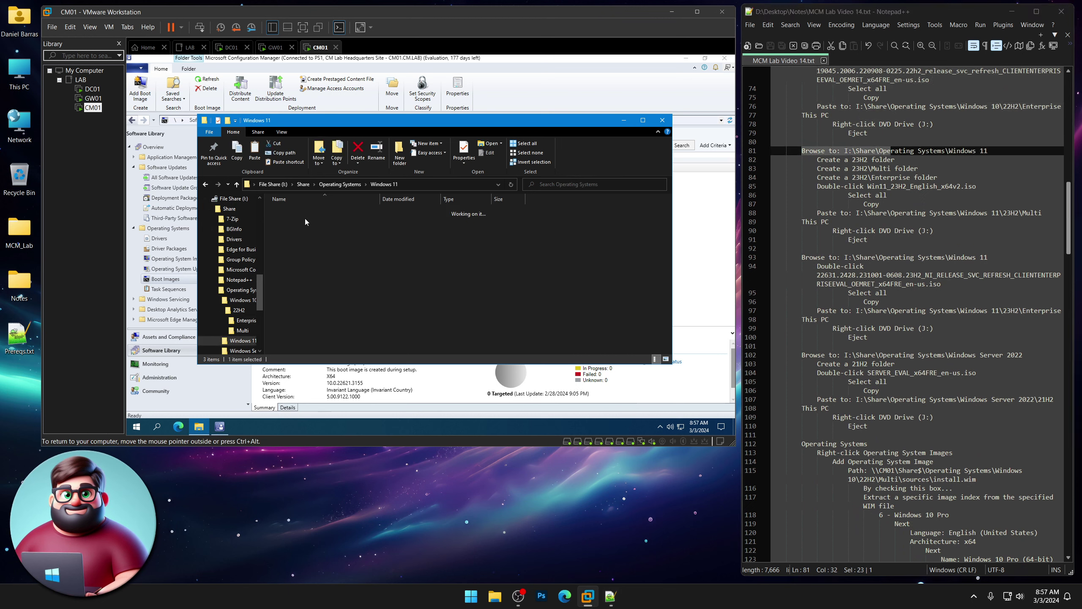
pyautogui.rightClick(339, 252)
pyautogui.moveTo(385, 362)
pyautogui.click(470, 365)
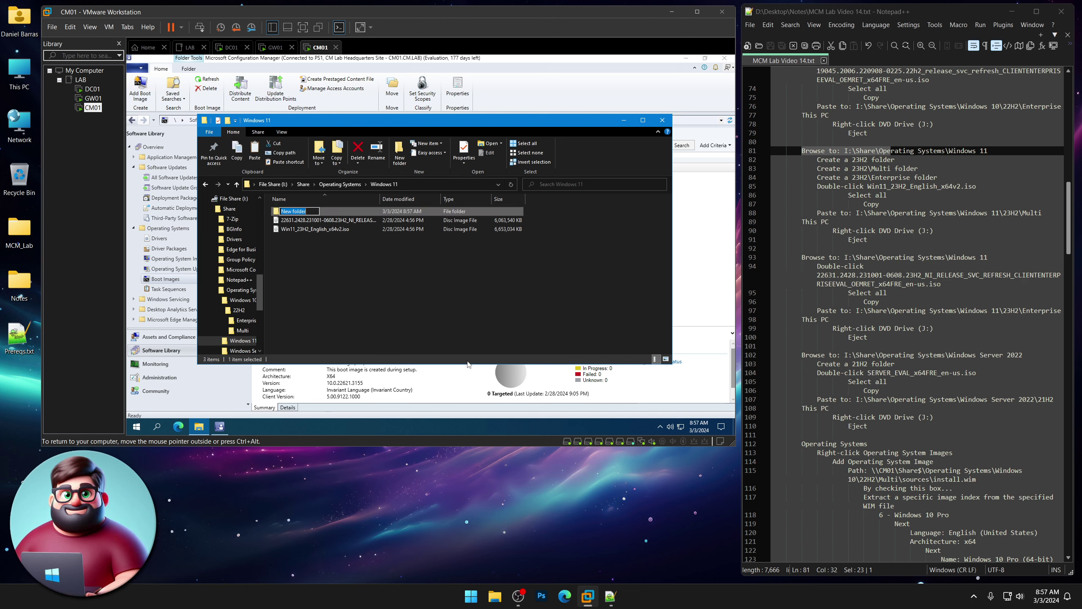
pyautogui.write('23H2')
pyautogui.press('Return')
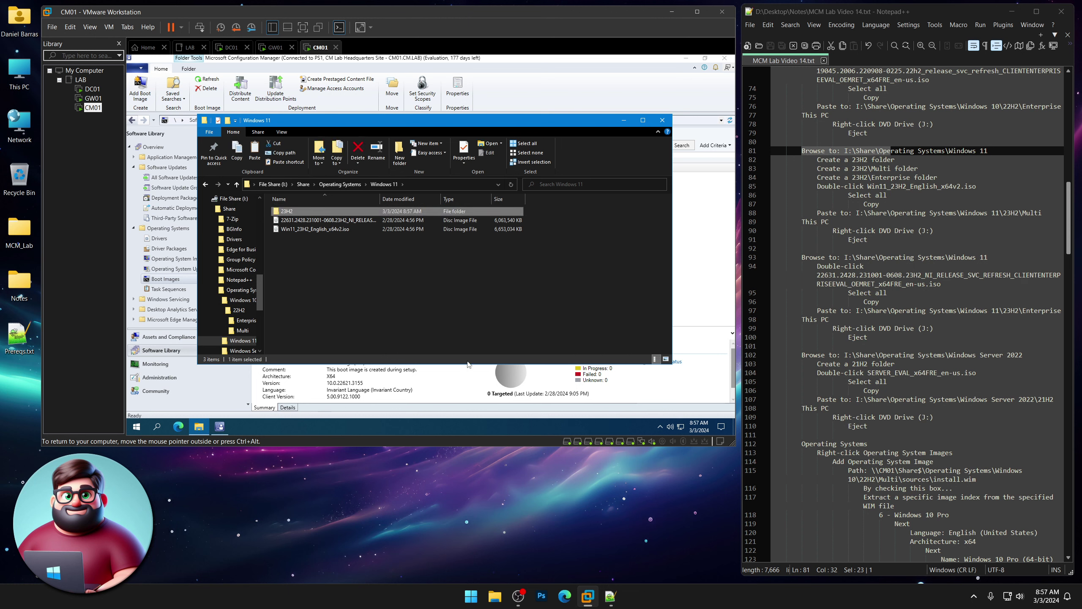
# Create a subfolder named Multi inside the Windows 11\23H2 folder
pyautogui.doubleClick(306, 211)
pyautogui.rightClick(306, 211)
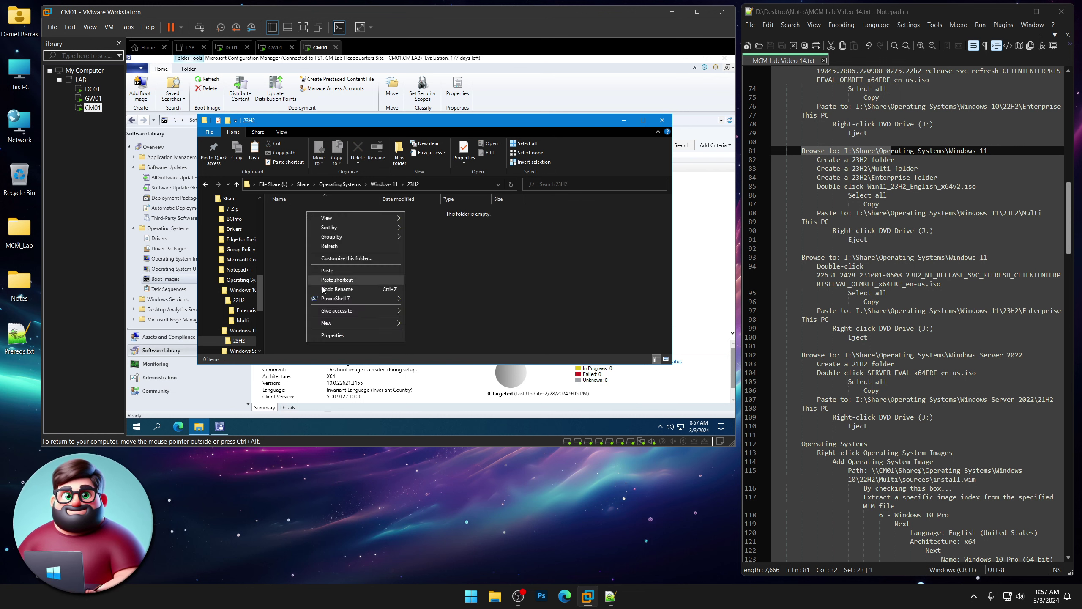
pyautogui.moveTo(340, 323)
pyautogui.click(428, 324)
pyautogui.write('Multi')
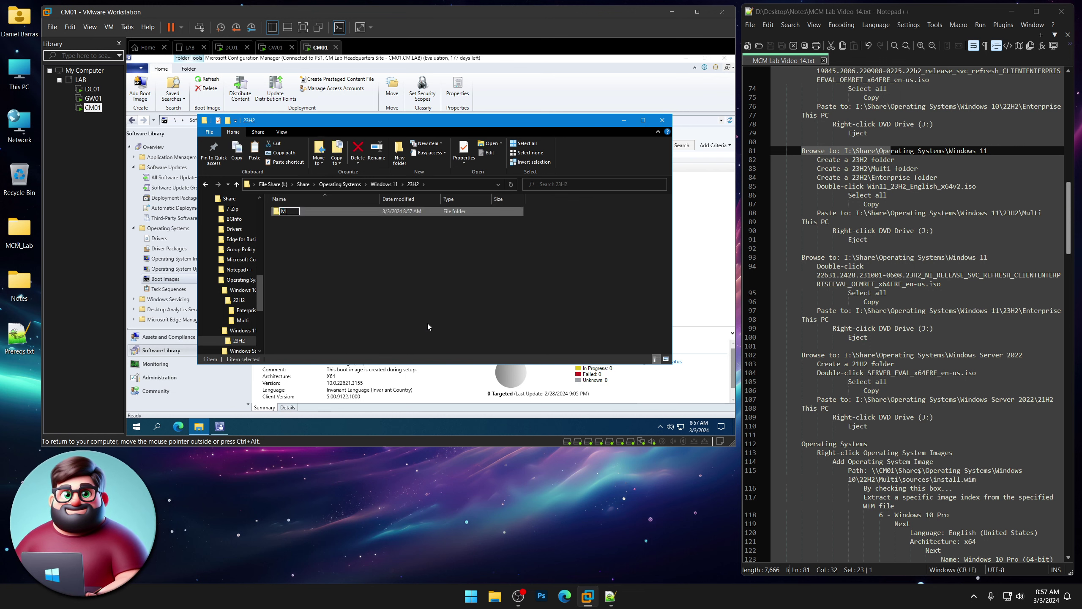
pyautogui.press('Return')
# Create a second subfolder named Enterprise in the 23H2 folder
pyautogui.rightClick(353, 310)
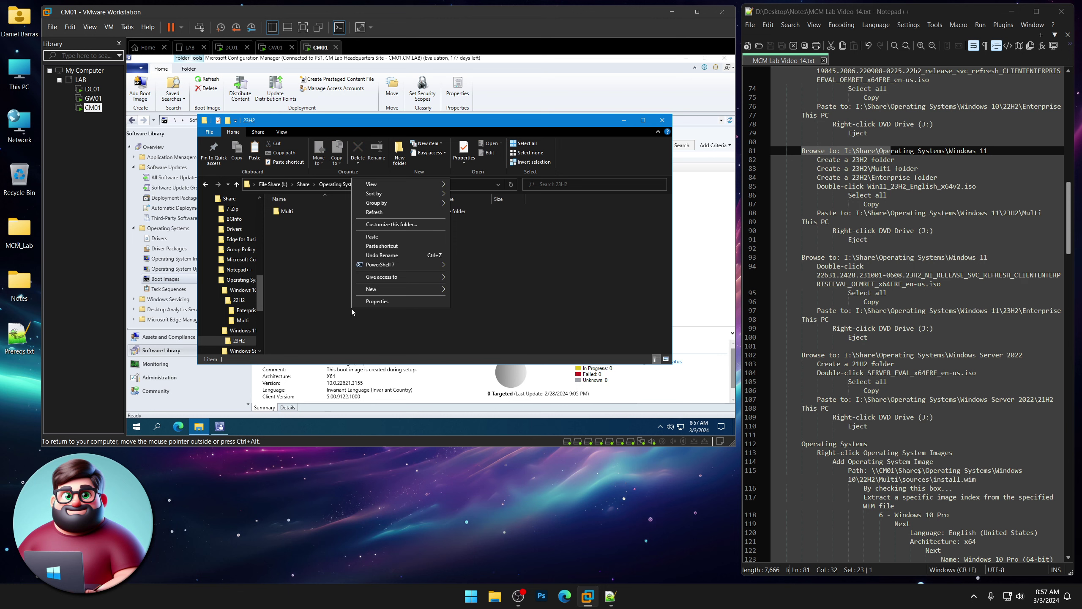
pyautogui.moveTo(418, 289)
pyautogui.click(475, 293)
pyautogui.write('Enterprise')
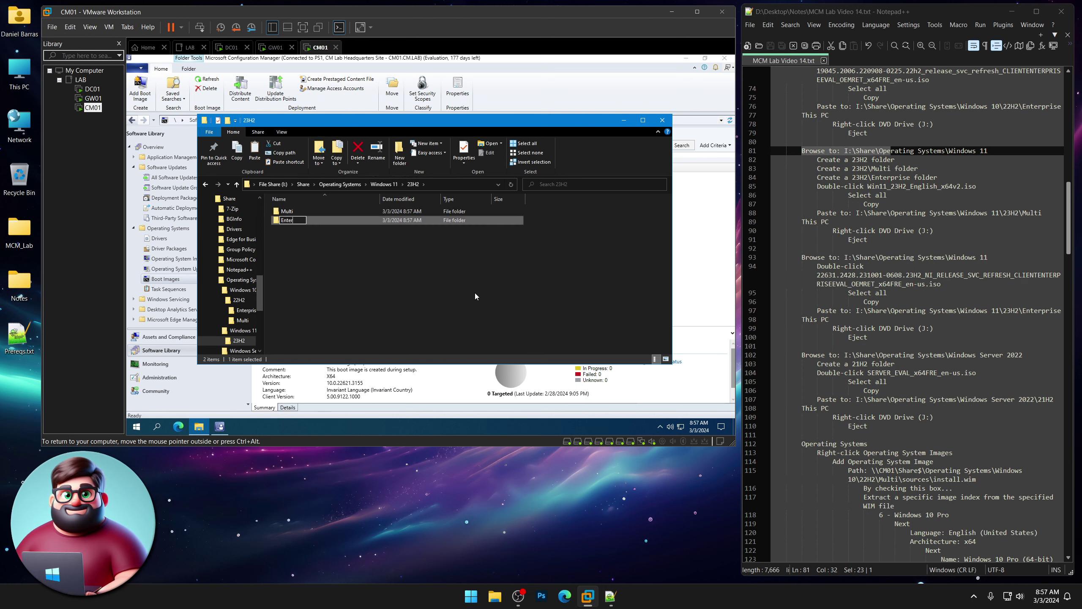
pyautogui.press('Return')
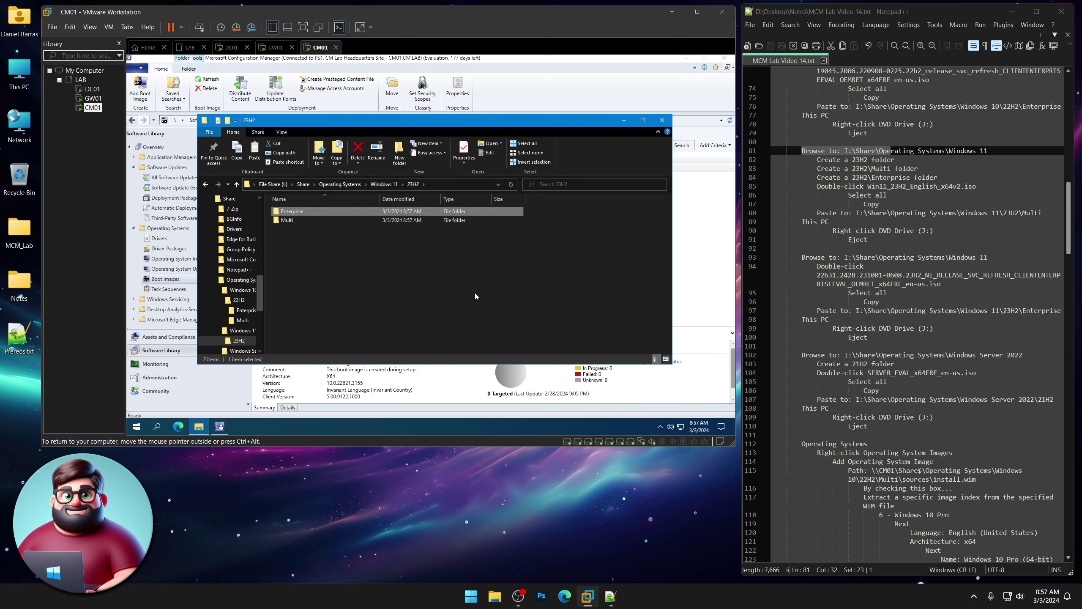
# Return to the Windows 11 folder, mount Win11_23H2_English_x64v2.iso, and copy all of its contents
pyautogui.click(393, 188)
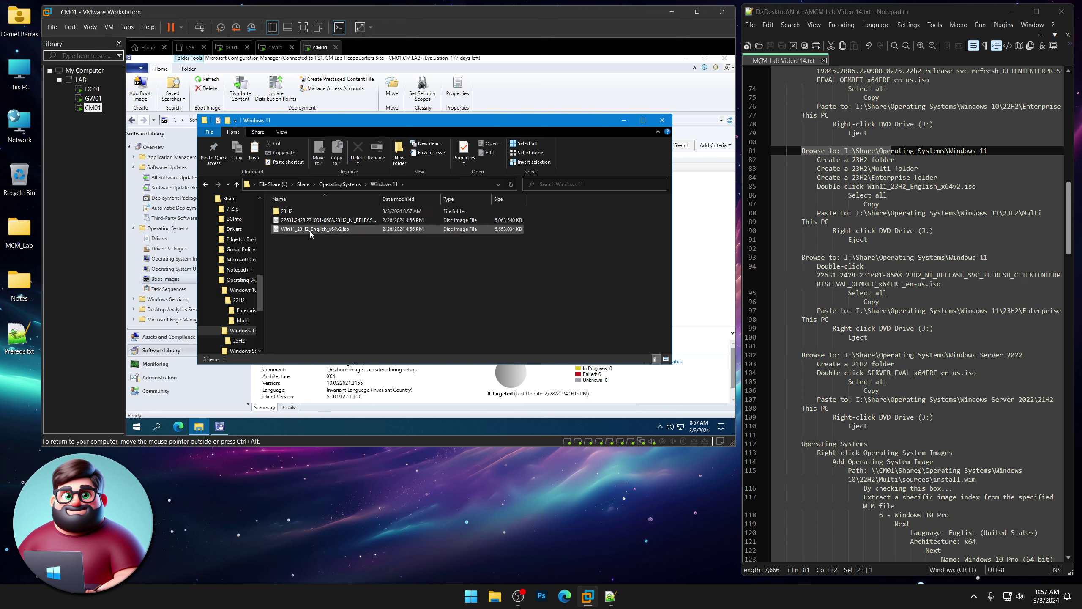
pyautogui.doubleClick(309, 231)
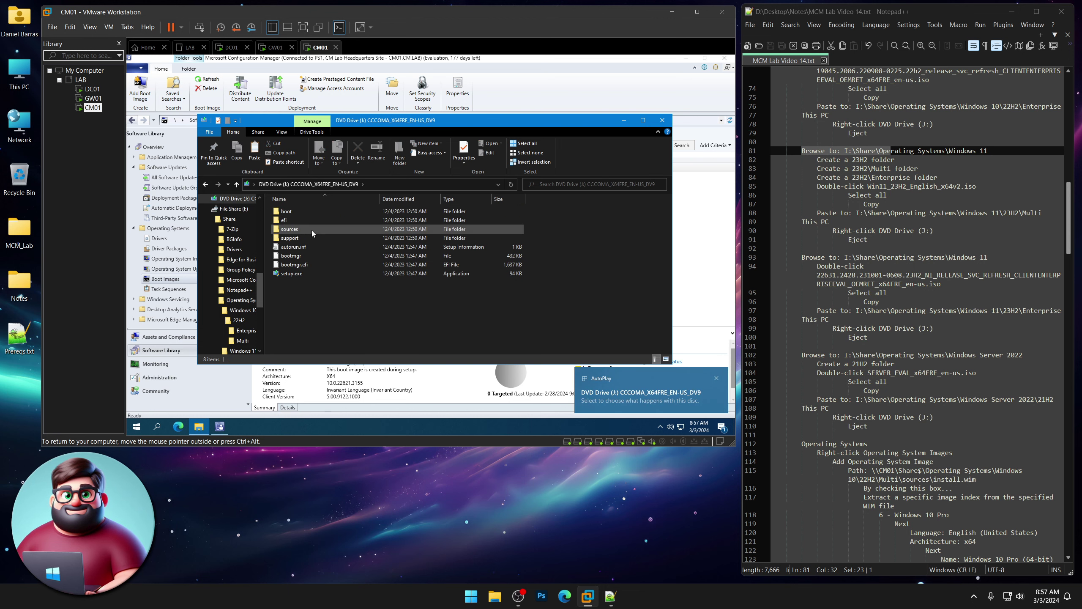
pyautogui.click(523, 143)
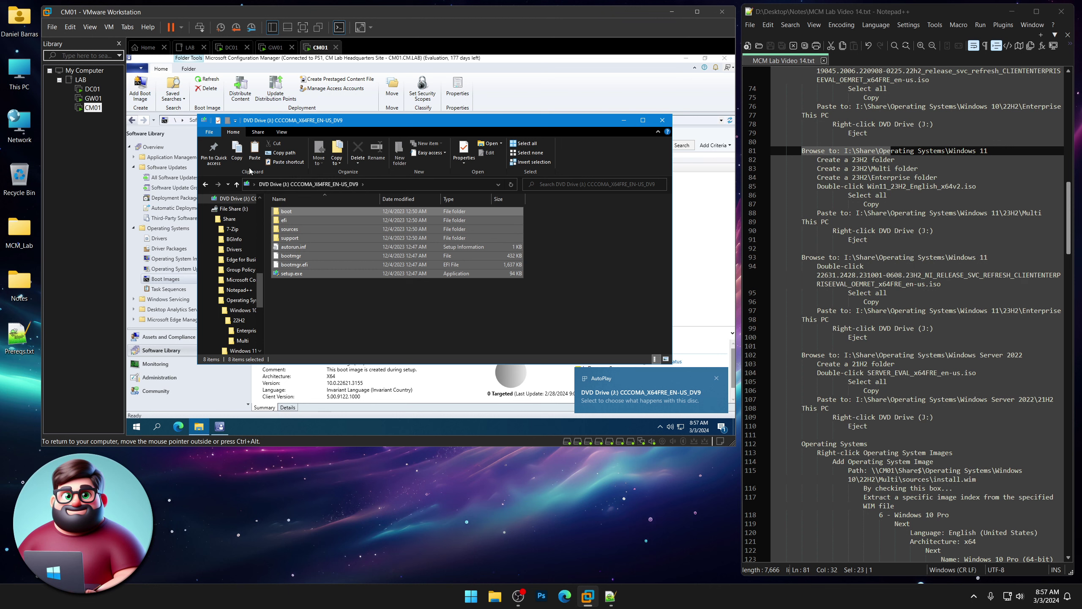
pyautogui.click(236, 152)
# Paste the copied installation files into the Windows 11\23H2\Multi folder and eject DVD Drive (J:)
pyautogui.click(206, 184)
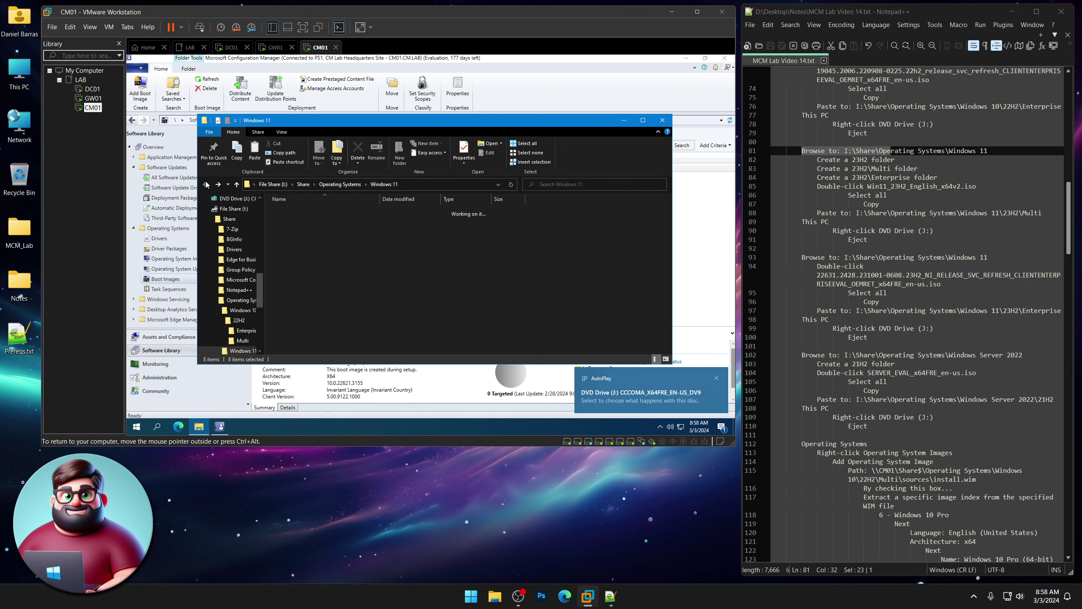
pyautogui.doubleClick(287, 211)
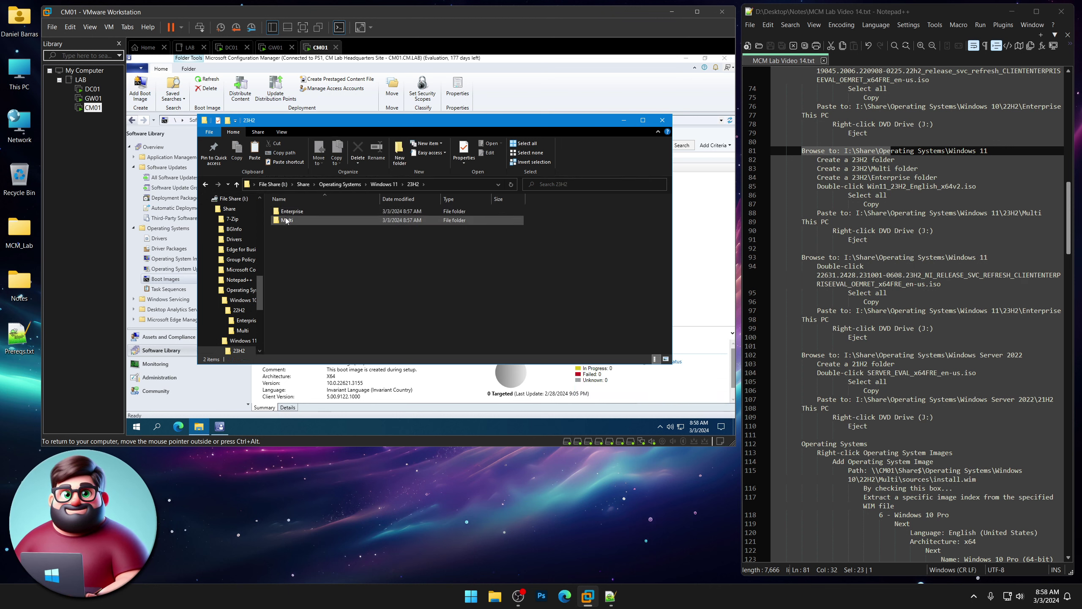
pyautogui.doubleClick(286, 220)
pyautogui.rightClick(316, 236)
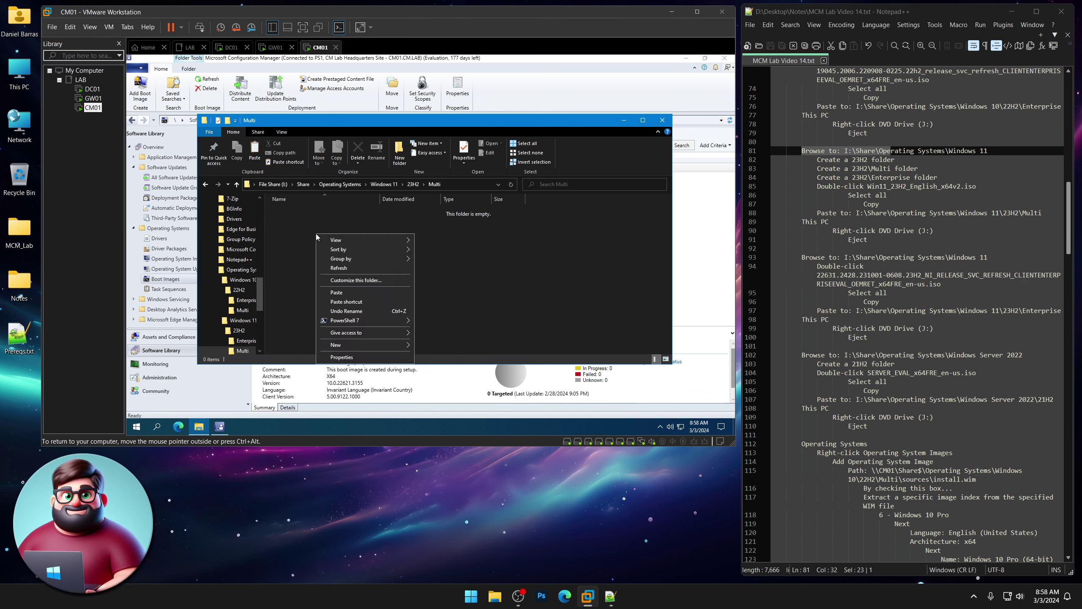
pyautogui.click(336, 292)
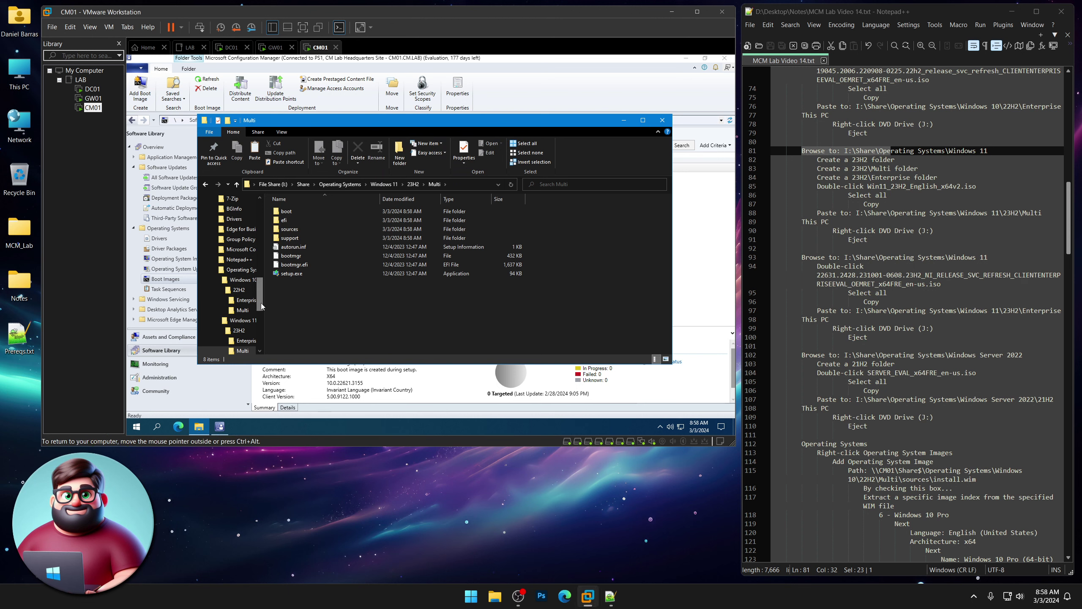
pyautogui.moveTo(260, 303); pyautogui.dragTo(261, 295)
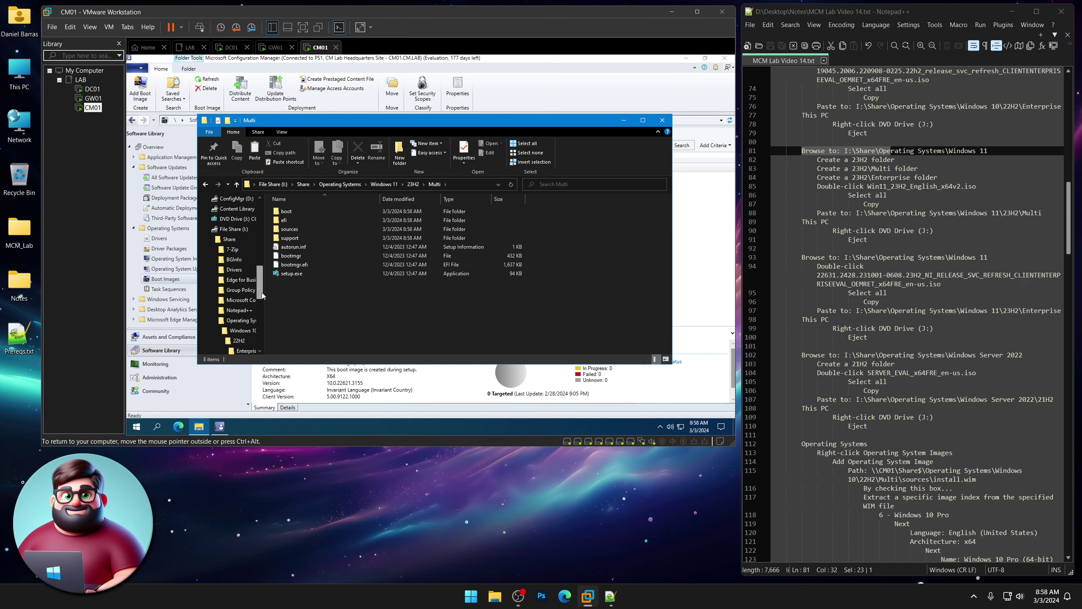
pyautogui.rightClick(242, 220)
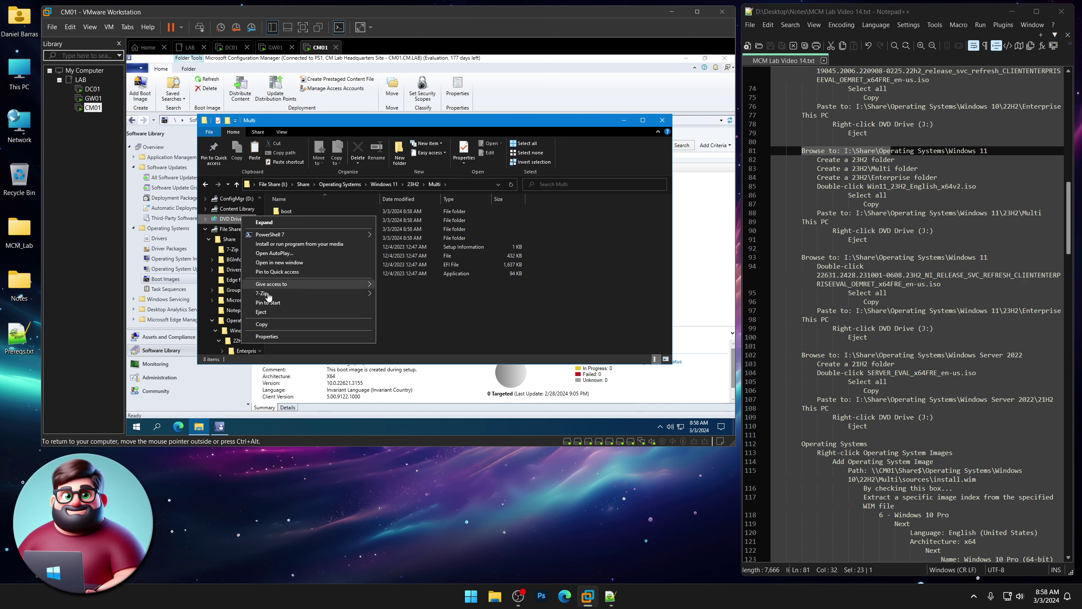
pyautogui.click(267, 312)
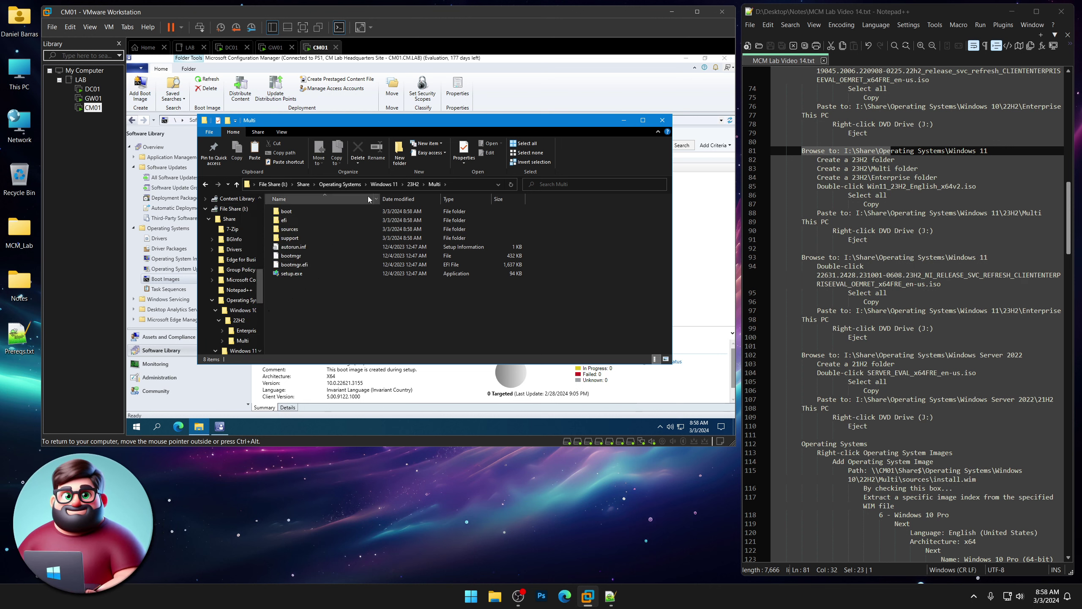
# Return to the Windows 11 folder, mount the 22631.2428.231001-0608 23H2 enterprise ISO, and copy all of its contents
pyautogui.click(377, 184)
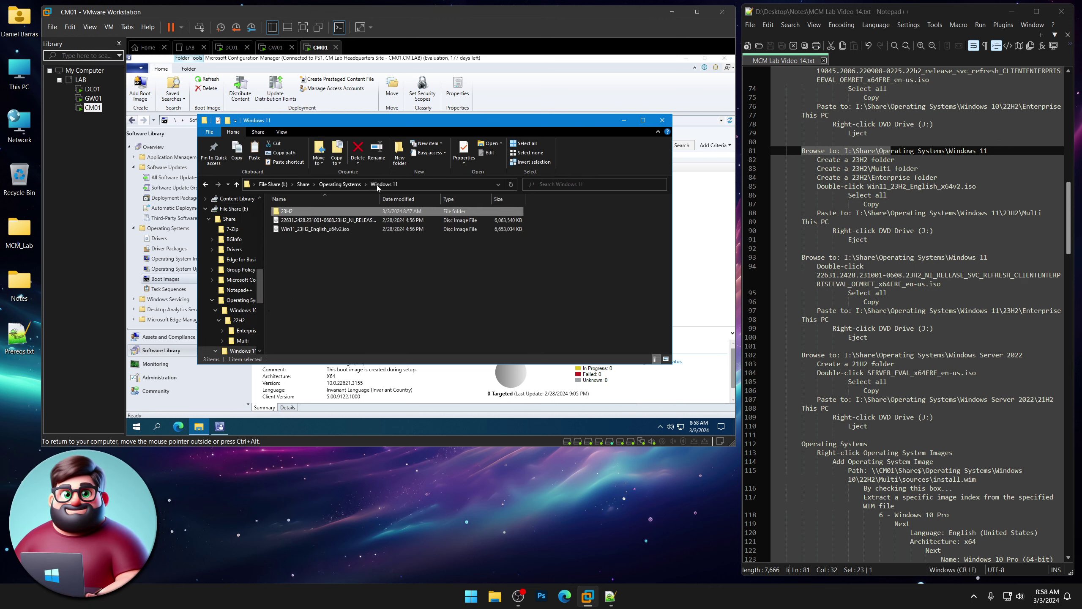
pyautogui.doubleClick(320, 221)
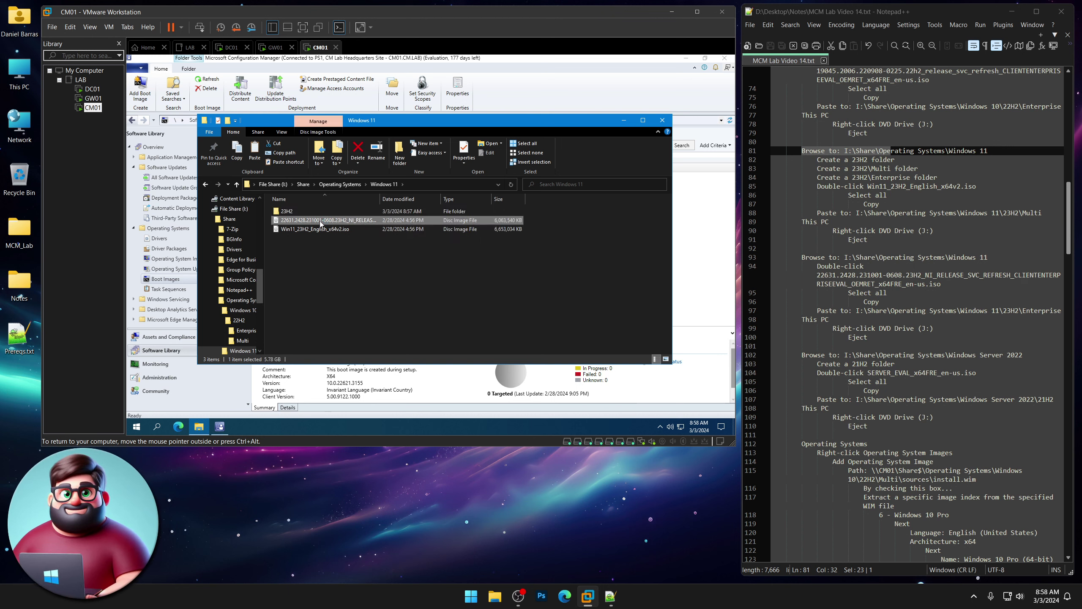
pyautogui.click(521, 143)
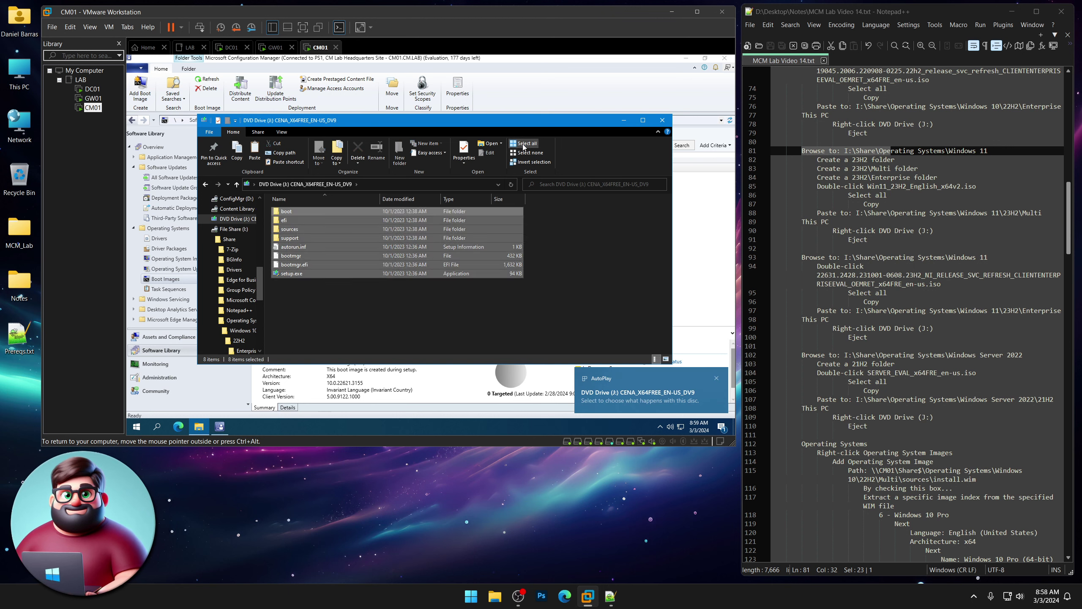
pyautogui.click(237, 151)
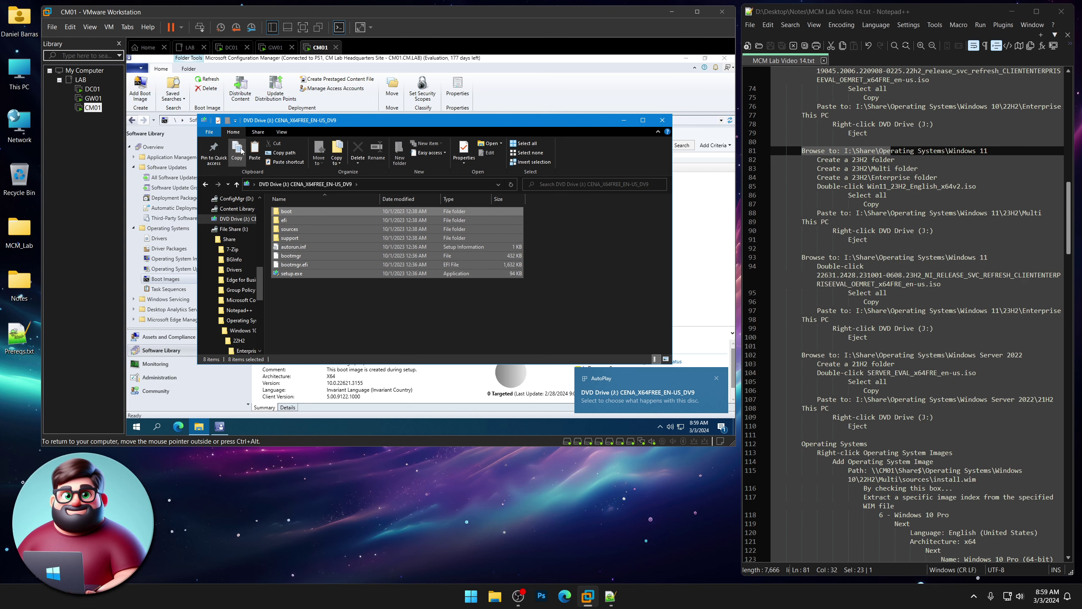
# Paste the copied installation files into the Windows 11\23H2\Enterprise folder
pyautogui.click(206, 184)
pyautogui.doubleClick(286, 211)
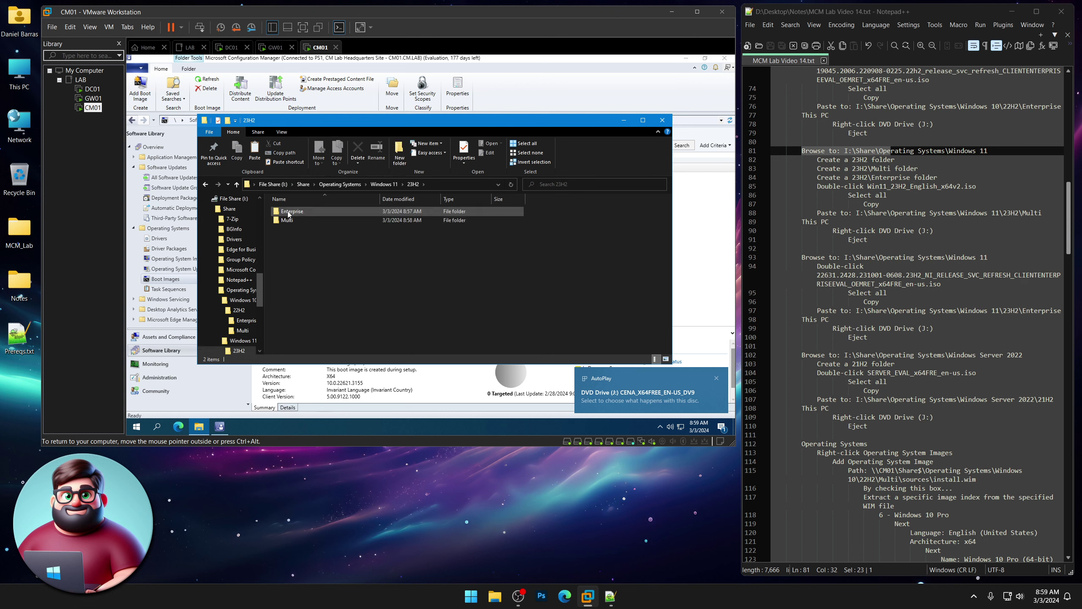
pyautogui.doubleClick(288, 212)
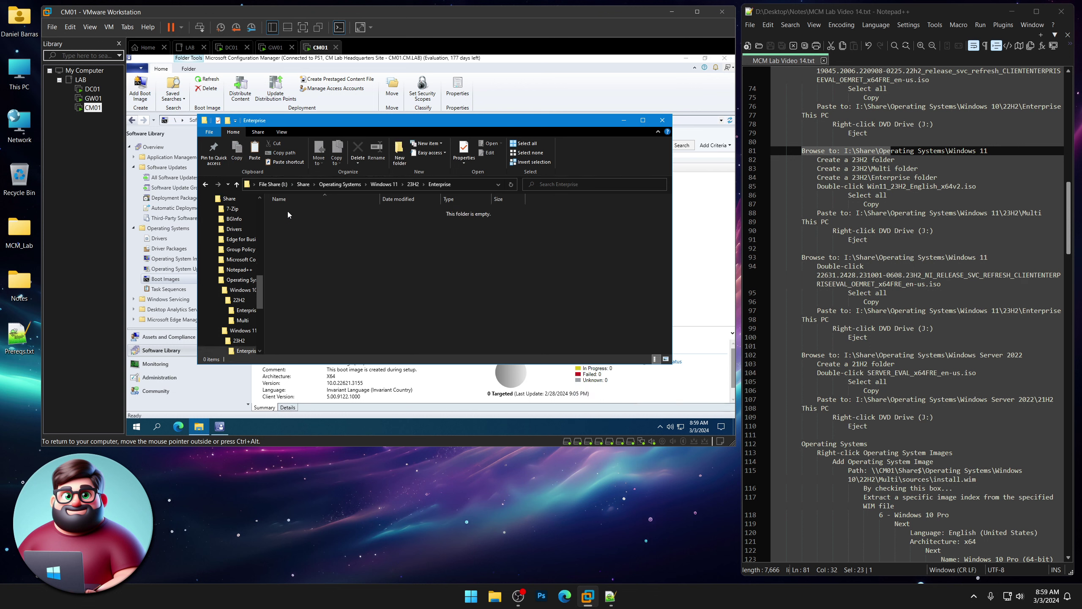
pyautogui.click(255, 154)
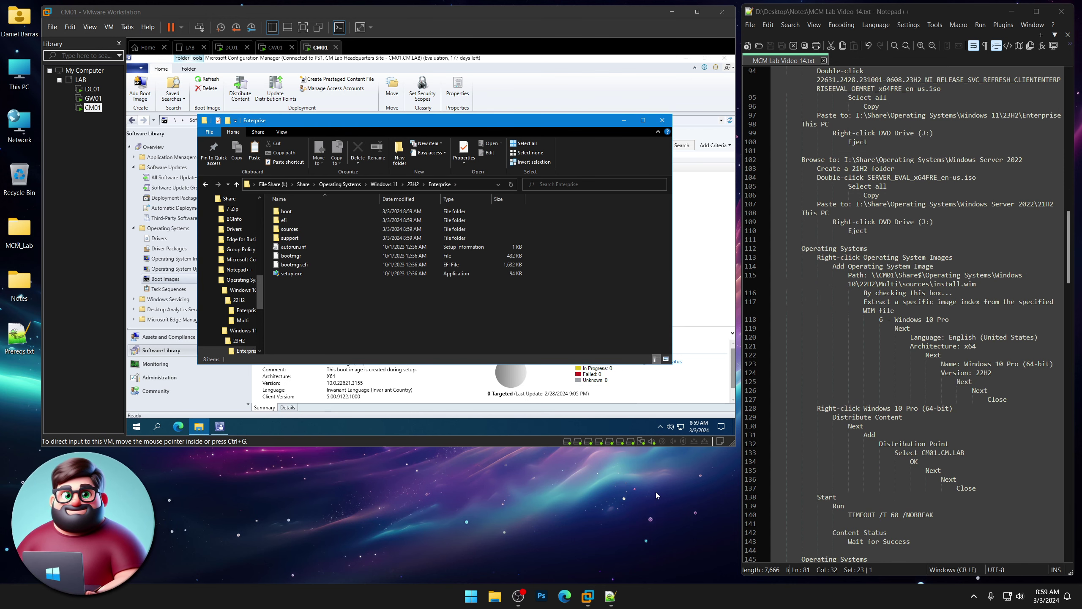
# Create a folder named 21H2 in Operating Systems\Windows Server 2022
pyautogui.moveTo(800, 160); pyautogui.dragTo(885, 231)
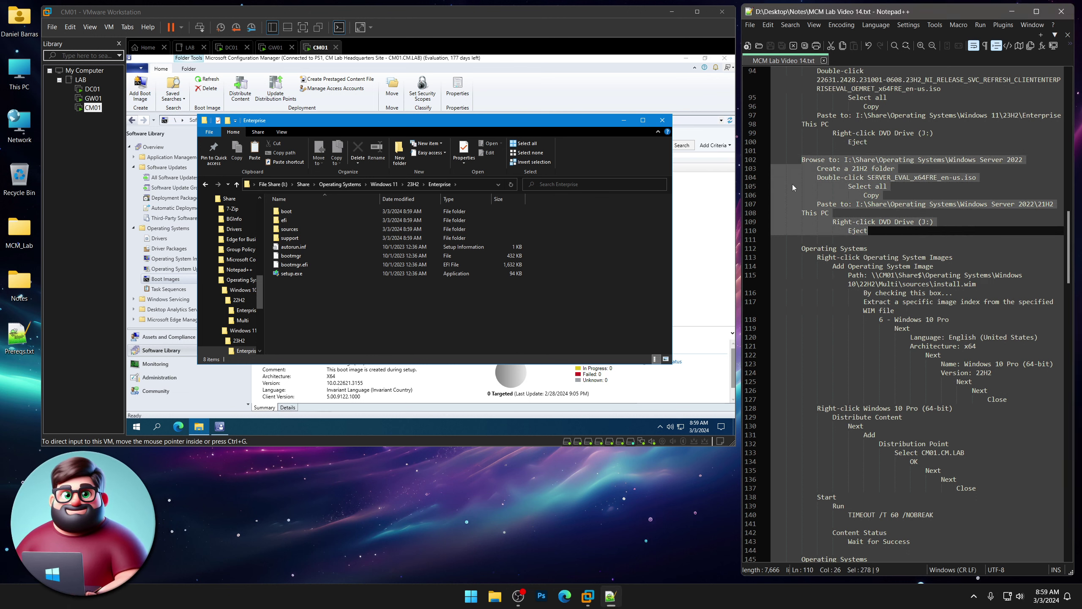
pyautogui.click(339, 184)
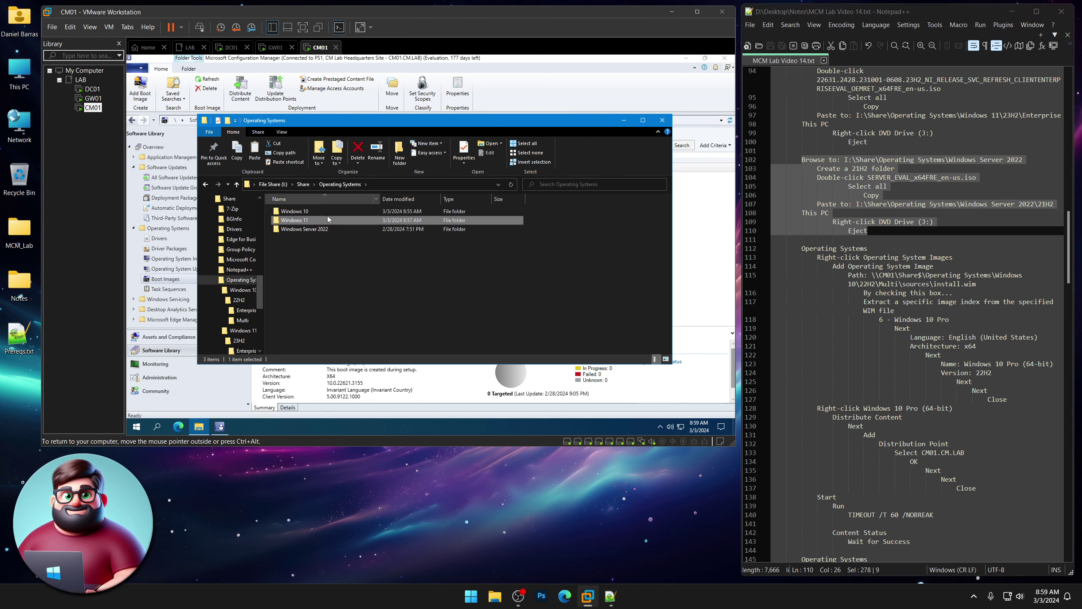
pyautogui.doubleClick(315, 230)
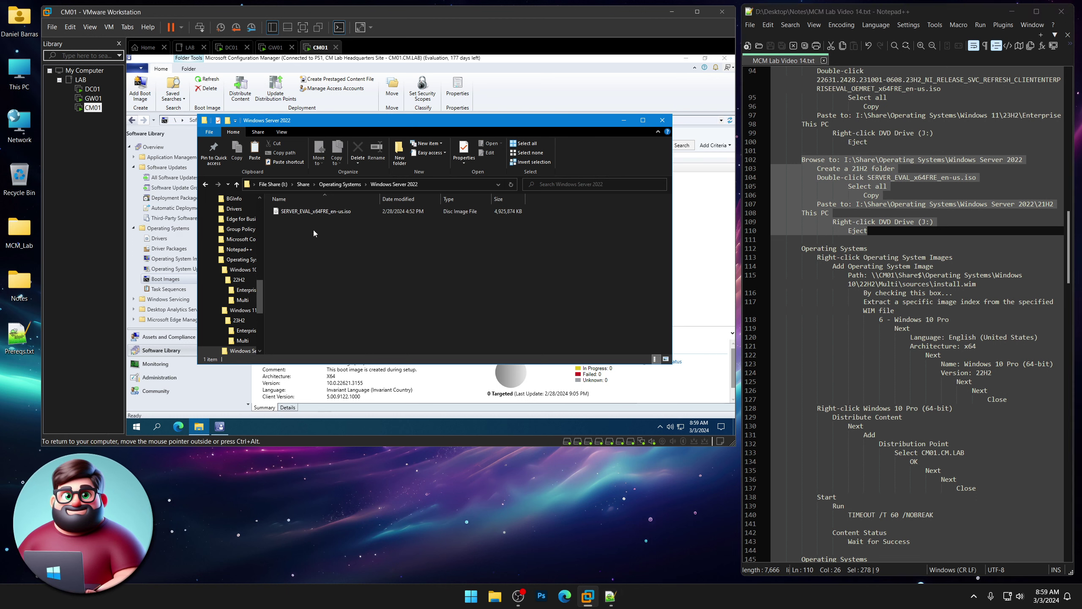
pyautogui.rightClick(340, 319)
pyautogui.moveTo(362, 301)
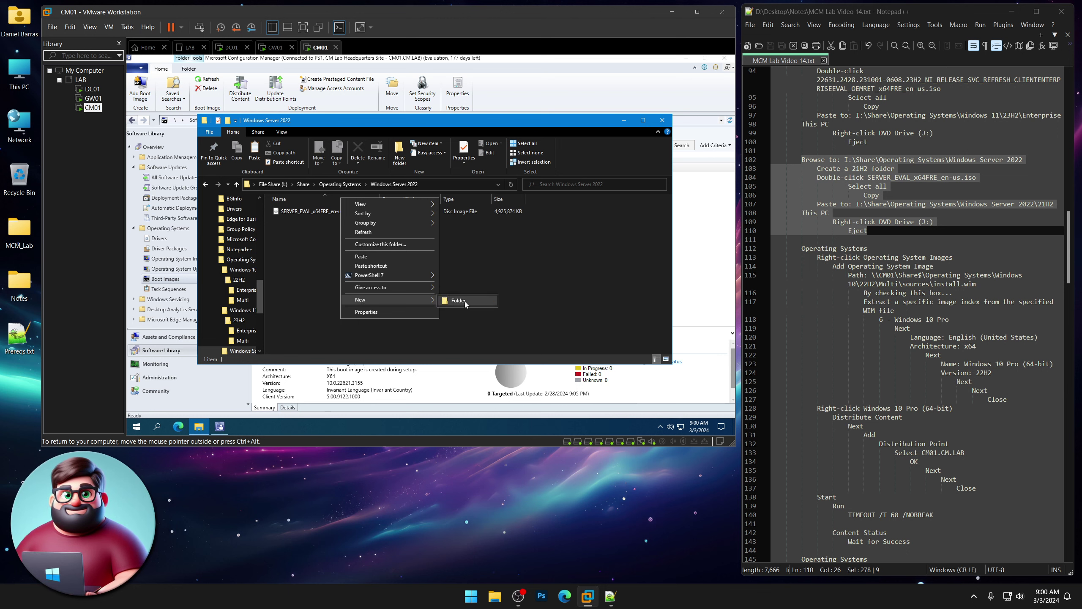
pyautogui.click(465, 301)
pyautogui.write('21H2')
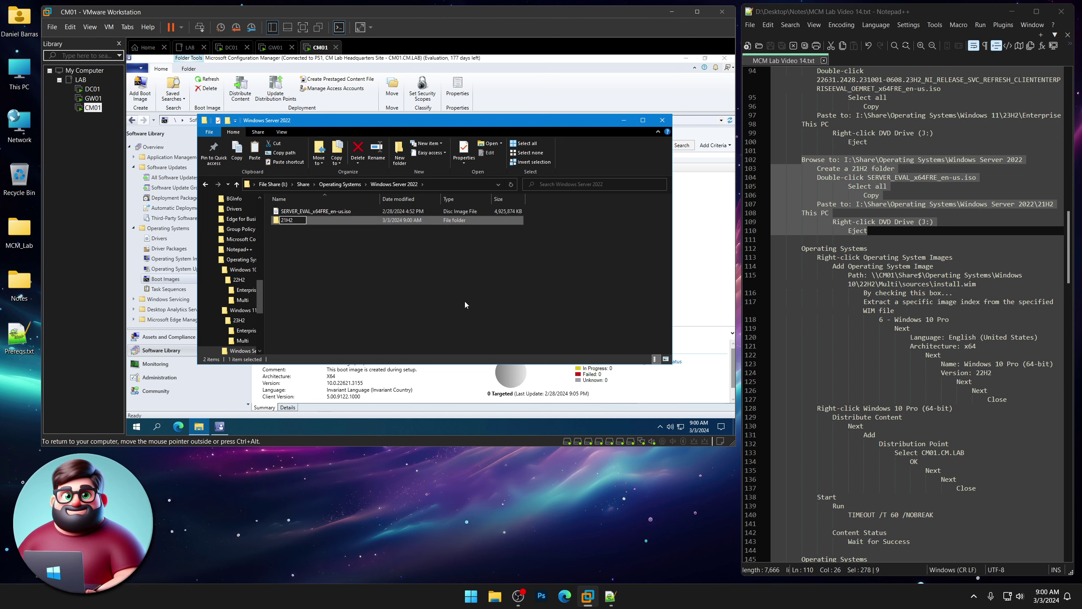
pyautogui.press('Return')
# Mount SERVER_EVAL_x64FRE_en-us.iso and copy all of its contents into the Windows Server 2022\21H2 folder
pyautogui.doubleClick(309, 220)
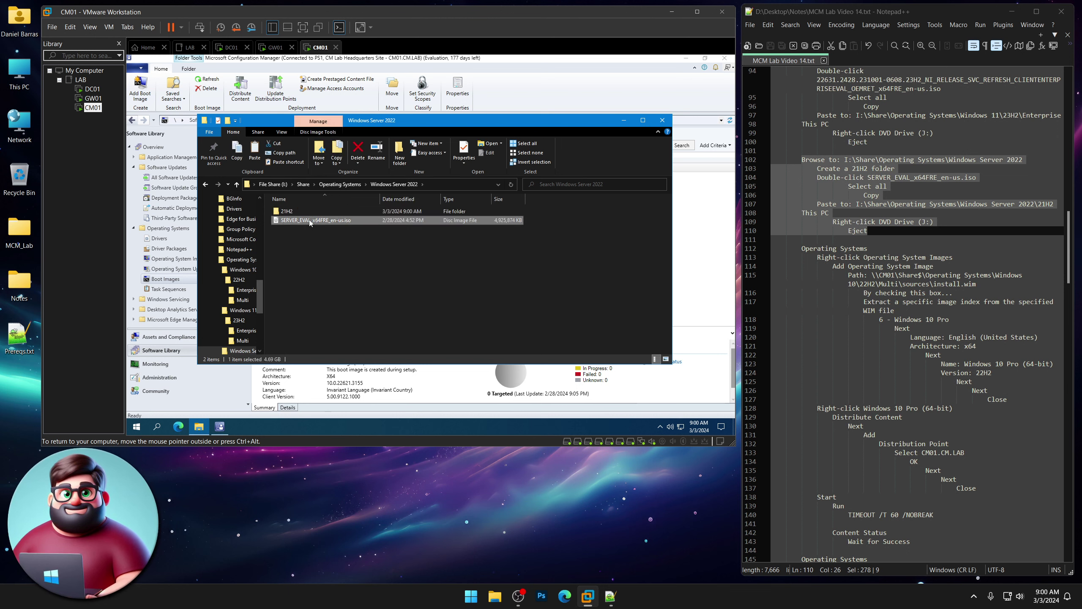
pyautogui.click(536, 146)
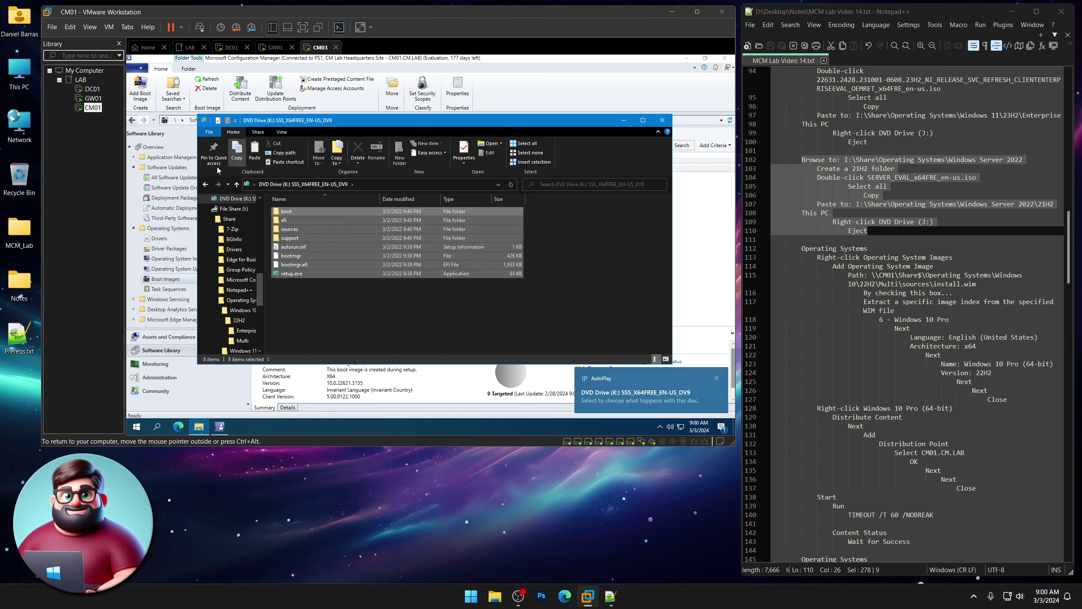
pyautogui.click(205, 184)
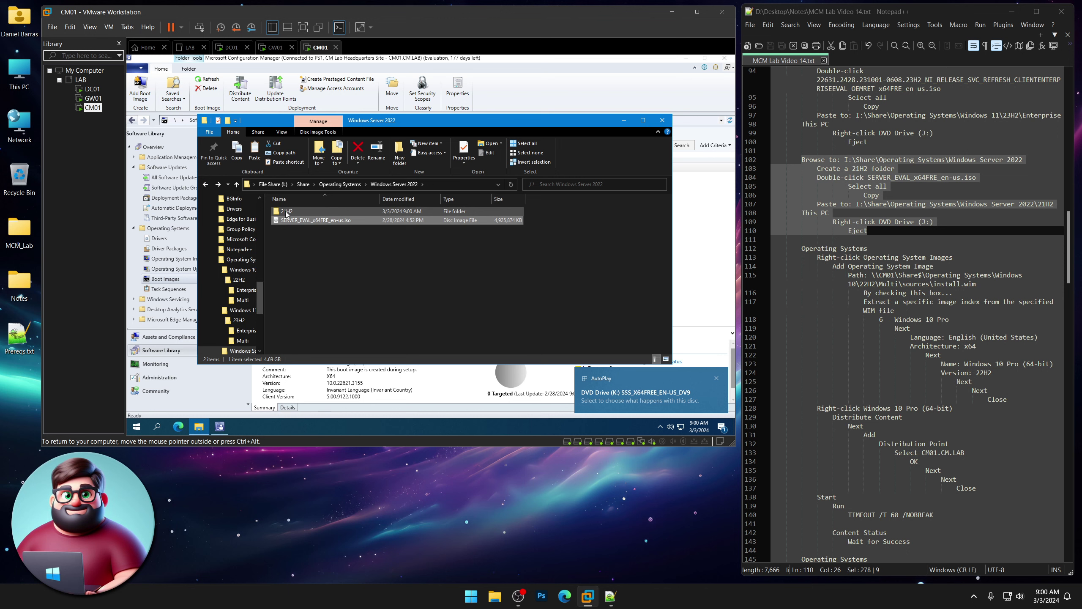
pyautogui.doubleClick(286, 211)
pyautogui.rightClick(321, 236)
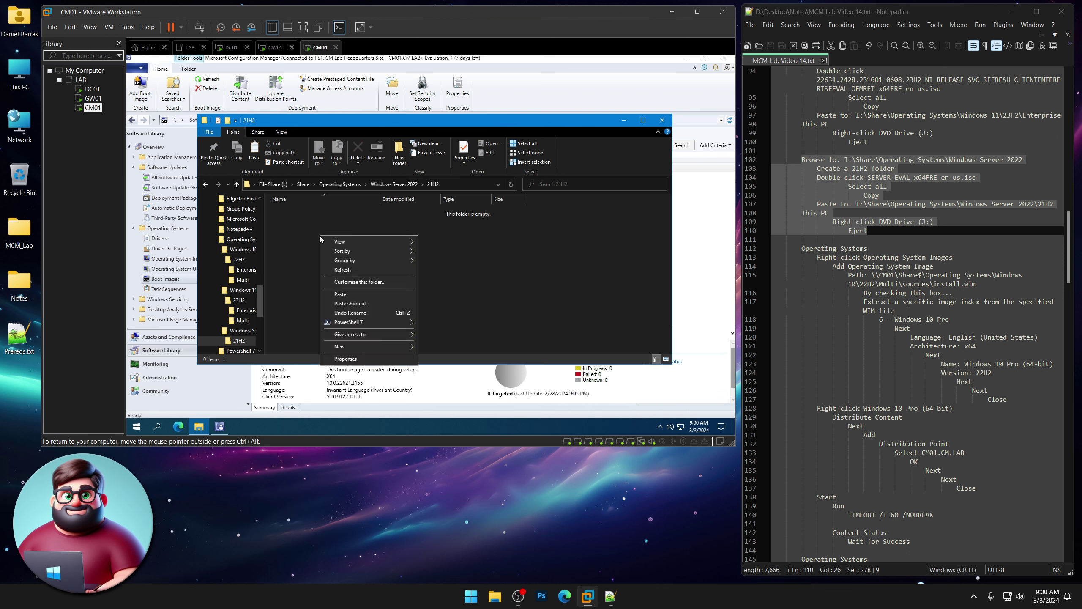
pyautogui.click(335, 294)
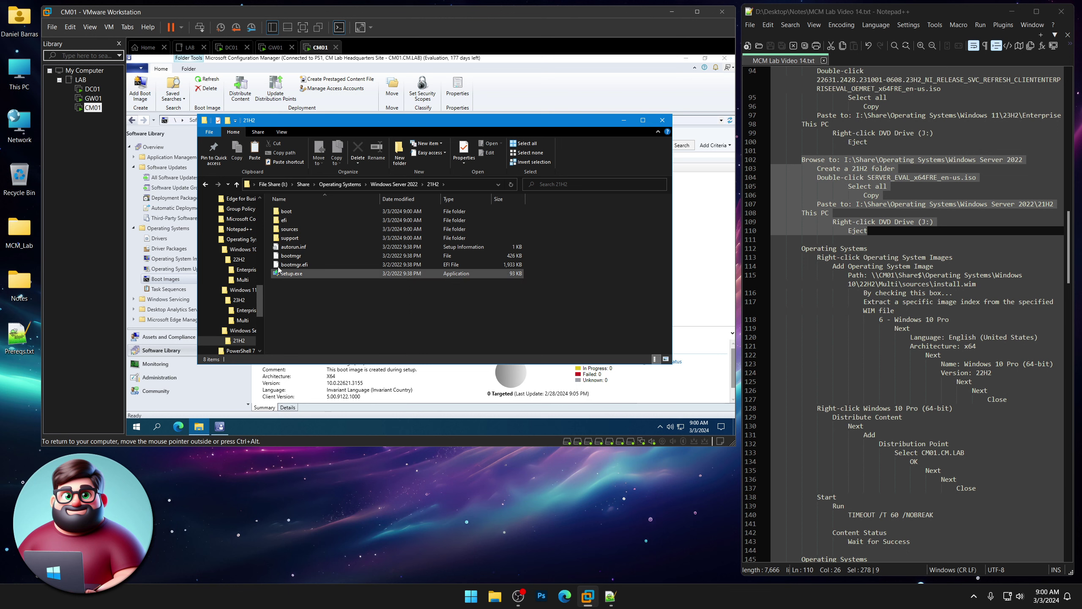
# Eject both mounted ISO drives, DVD Drive (J:) and DVD Drive (K:)
pyautogui.moveTo(259, 310); pyautogui.dragTo(264, 287)
pyautogui.scroll(1, 232, 260)
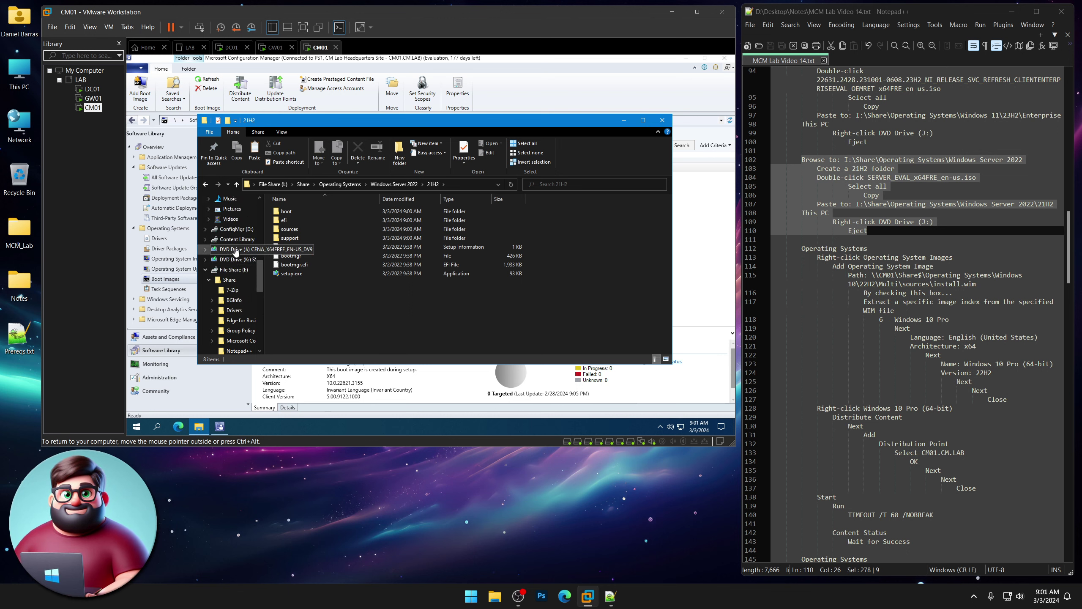
pyautogui.rightClick(235, 250)
pyautogui.click(267, 345)
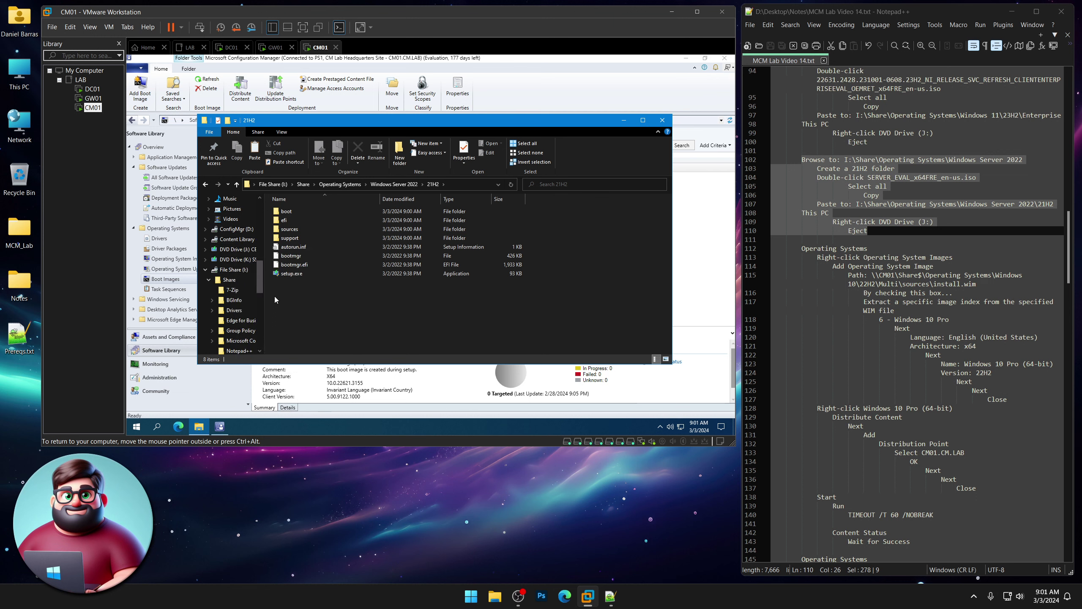
pyautogui.rightClick(244, 241)
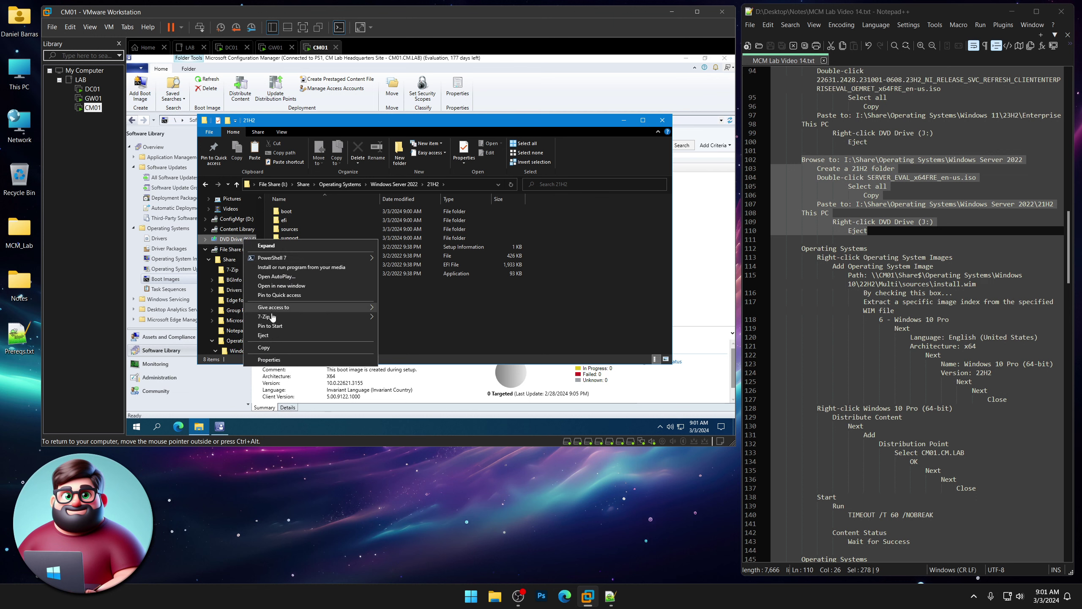
pyautogui.click(269, 336)
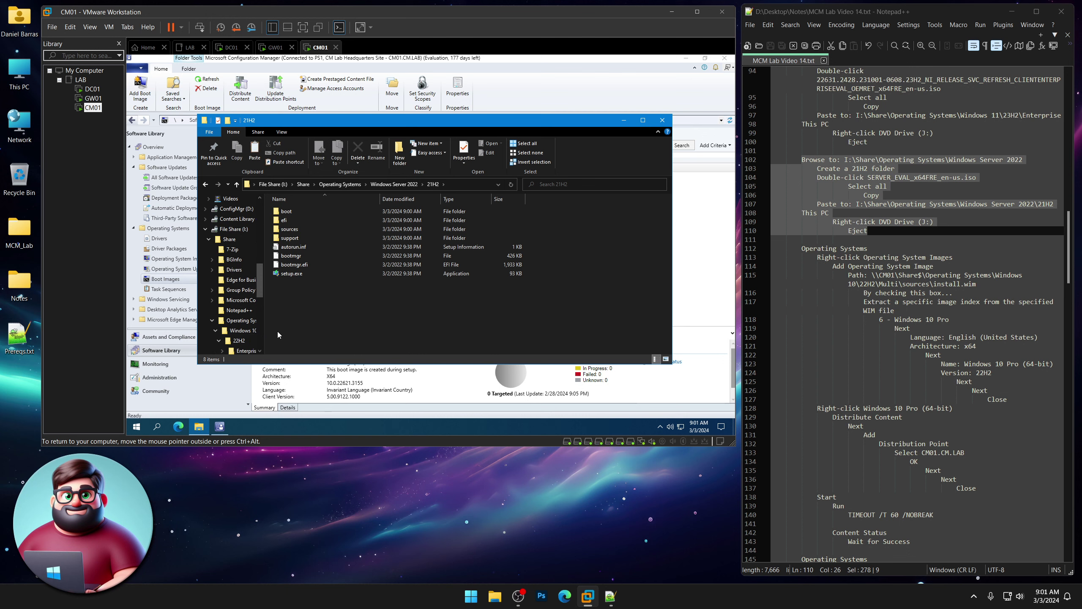
# Review the notes on adding and distributing operating system images and on enabling BitLocker in the mounted Windows Server 2022 image
pyautogui.scroll(-3, 891, 286)
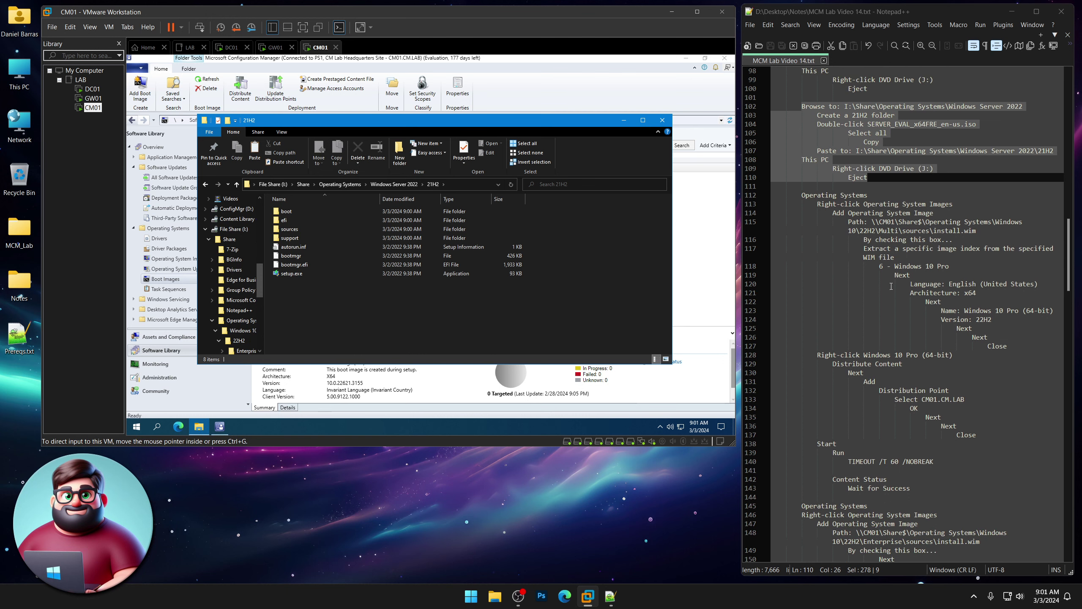
pyautogui.scroll(-1, 891, 287)
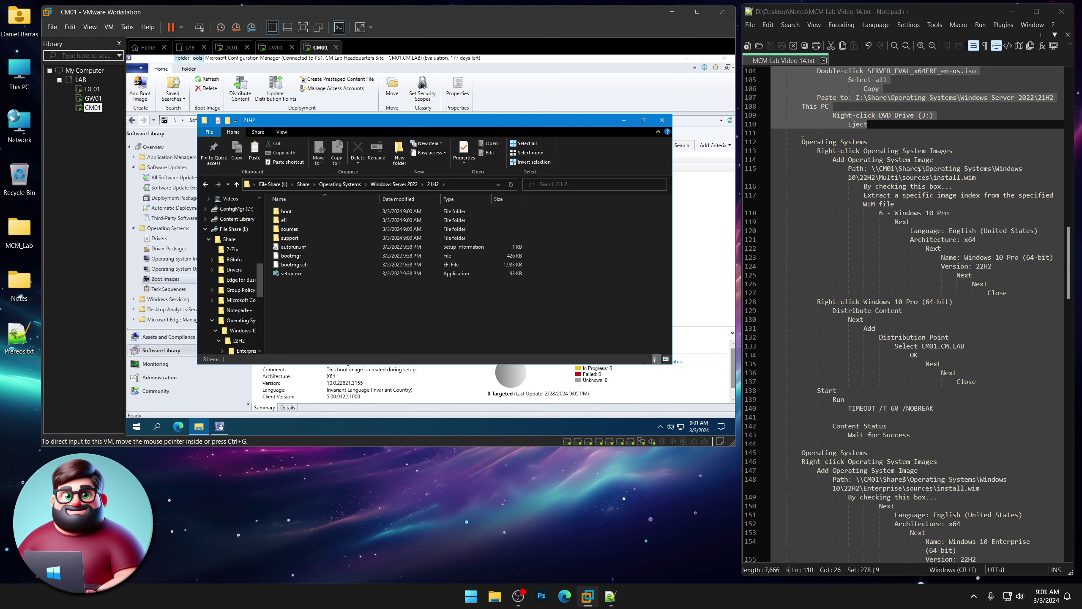
pyautogui.moveTo(803, 141); pyautogui.dragTo(977, 382)
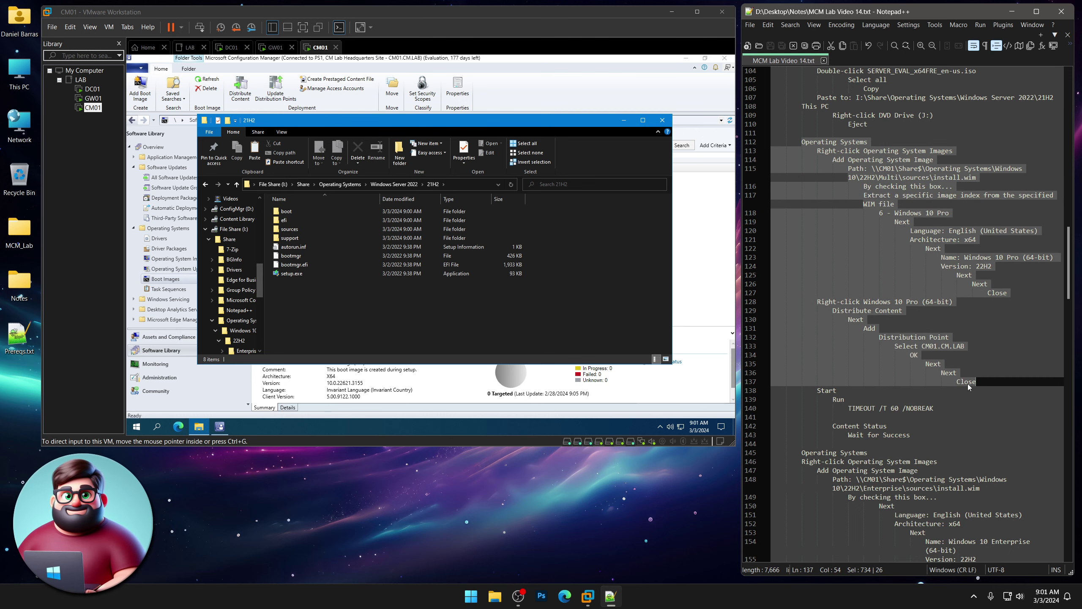
pyautogui.scroll(-18, 967, 385)
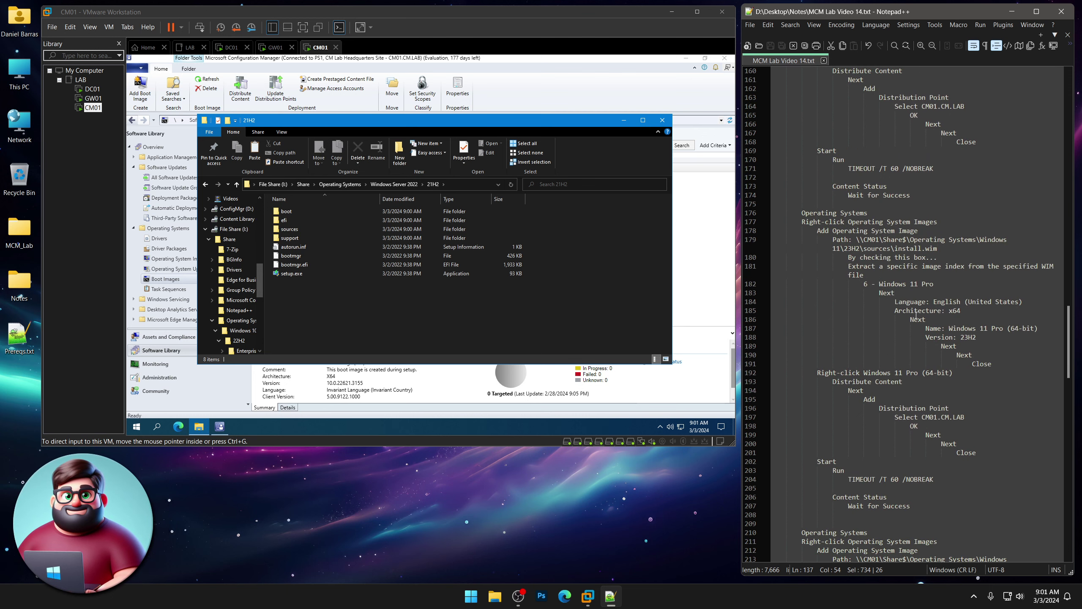
pyautogui.scroll(-18, 918, 315)
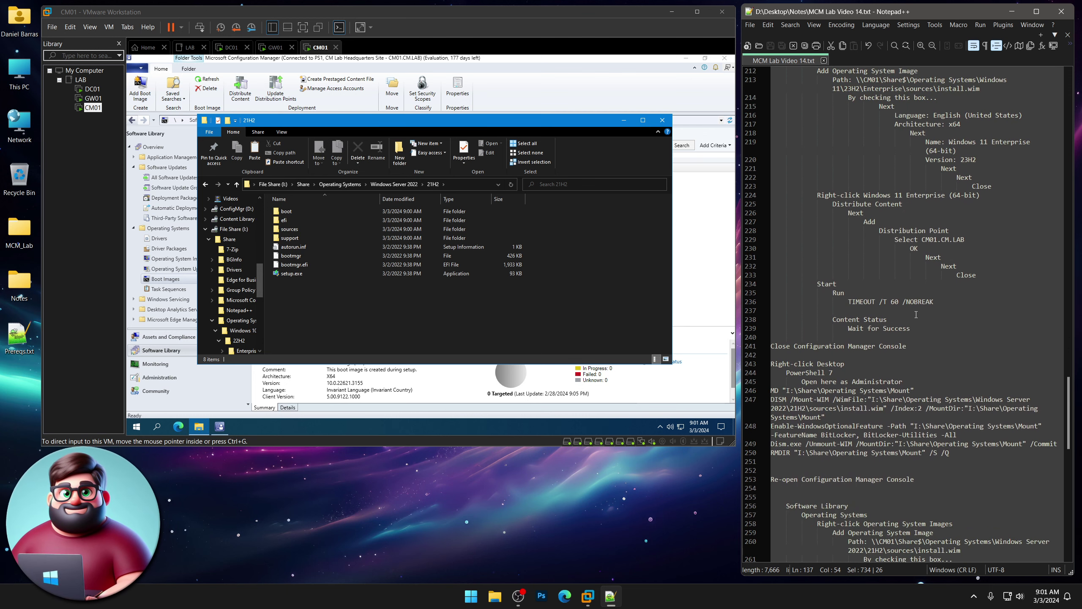
pyautogui.scroll(-3, 916, 315)
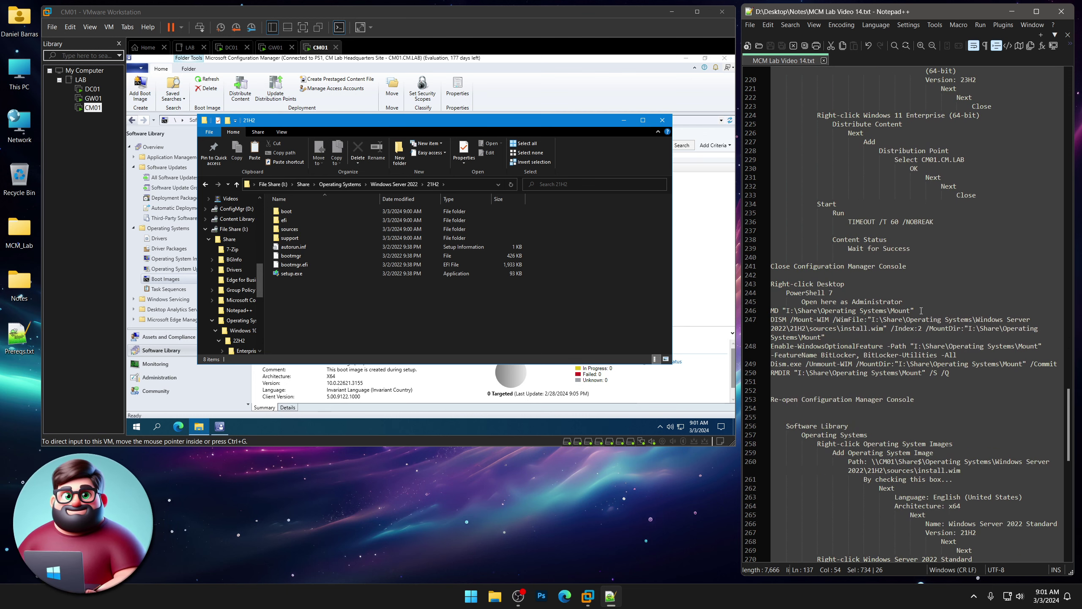
pyautogui.scroll(-3, 914, 310)
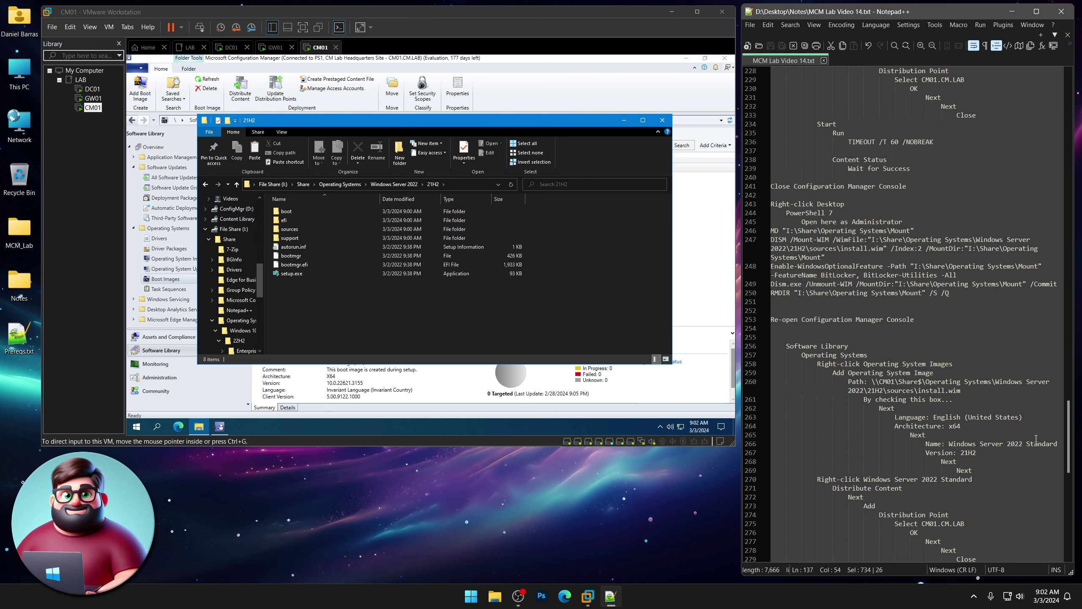
pyautogui.moveTo(1070, 454); pyautogui.dragTo(1080, 288)
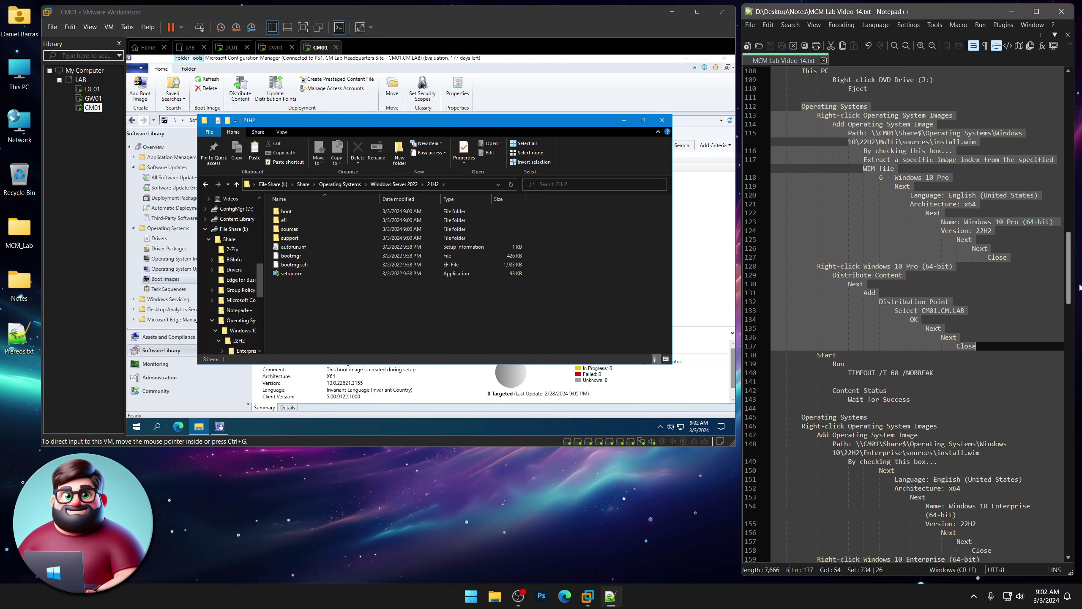
# Close the file browser and start the Add Operating System Image Wizard for Operating System Images
pyautogui.click(663, 119)
pyautogui.click(855, 124)
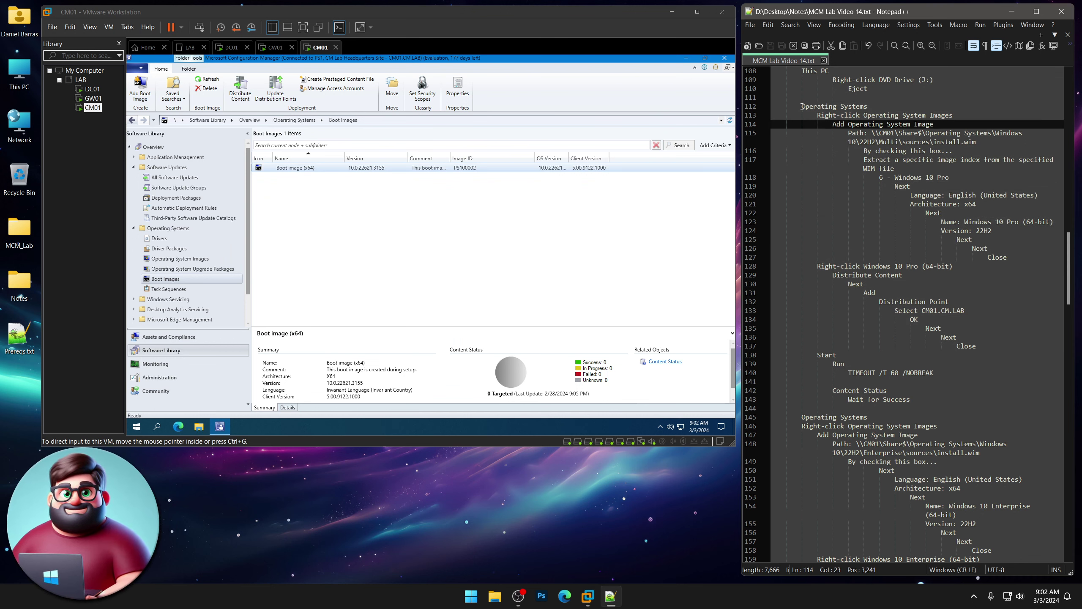
pyautogui.moveTo(802, 107); pyautogui.dragTo(844, 107)
pyautogui.click(320, 265)
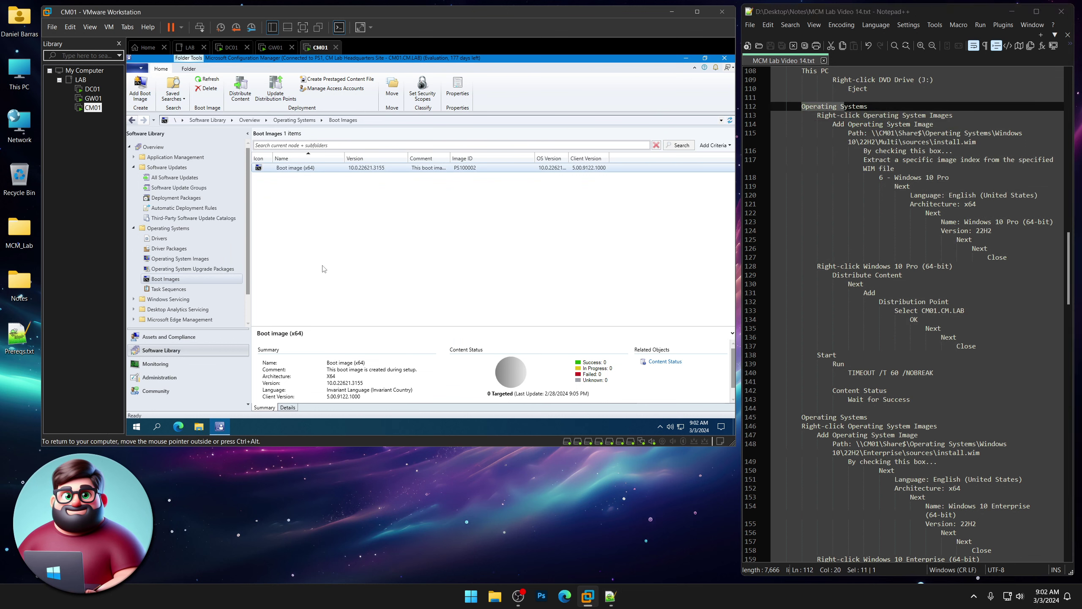
pyautogui.click(203, 261)
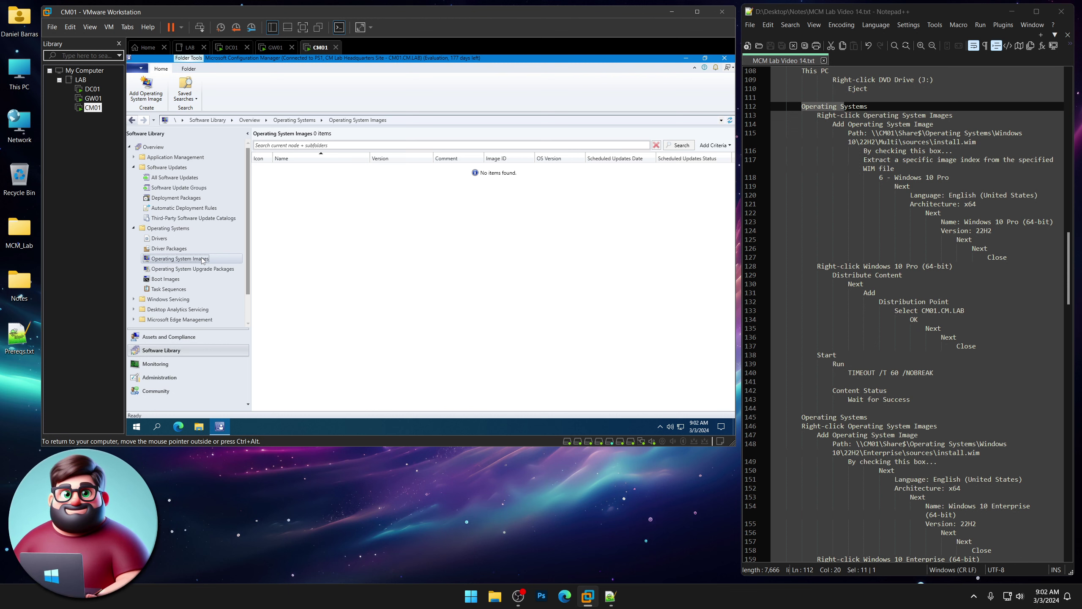
pyautogui.rightClick(203, 260)
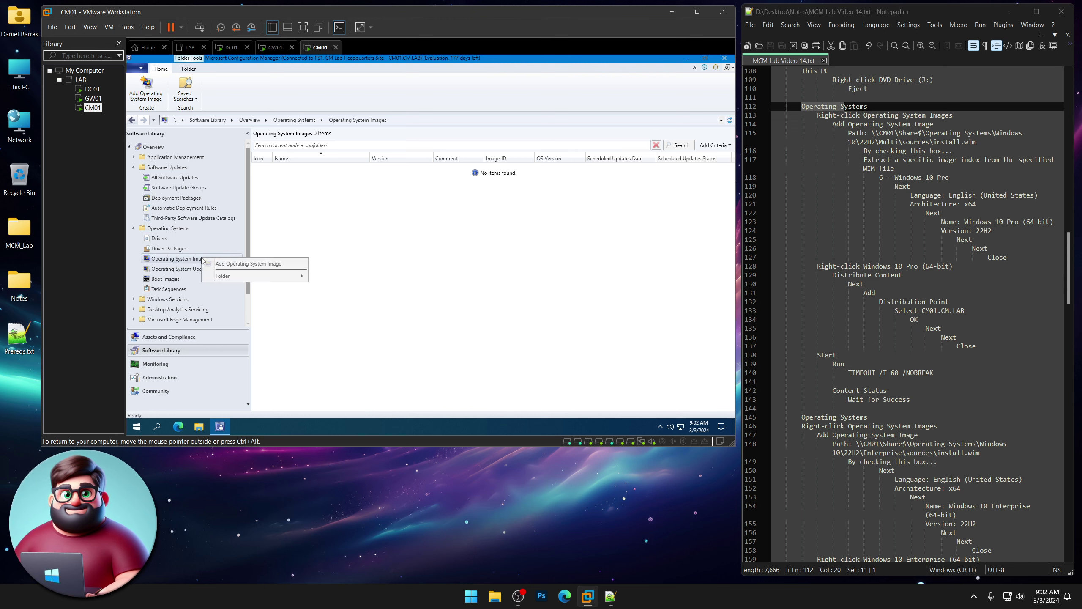
pyautogui.click(236, 265)
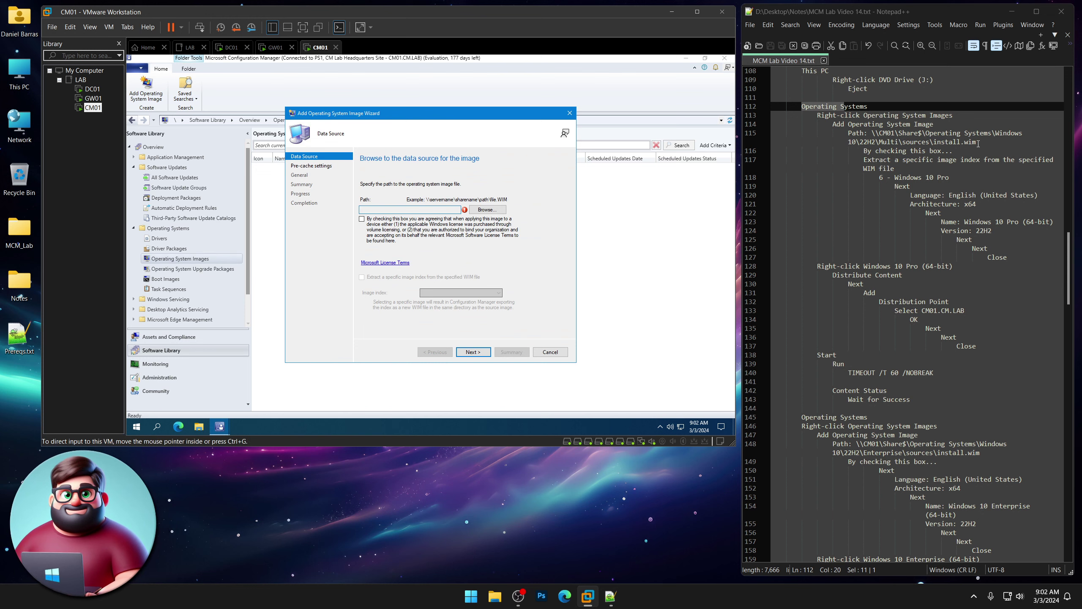
# Set the image path to \\CM01\Share$\Operating Systems\Windows 10\22H2\Multi\sources\install.wim and agree to the Microsoft license terms
pyautogui.moveTo(978, 143); pyautogui.dragTo(872, 133)
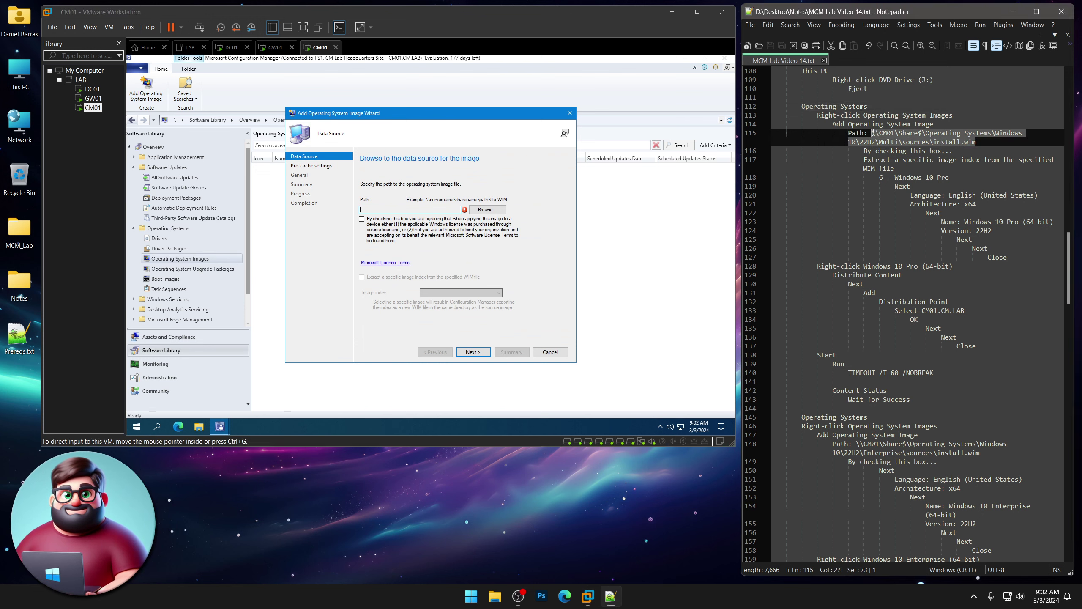
pyautogui.rightClick(888, 141)
pyautogui.click(899, 156)
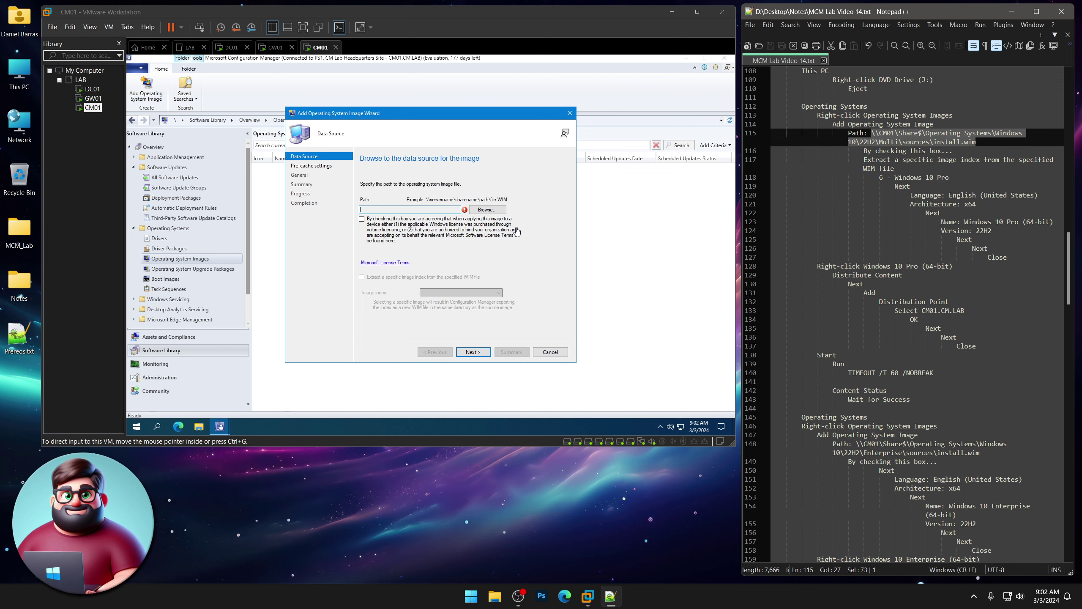
pyautogui.click(488, 209)
pyautogui.hotkey('ctrl', 'v')
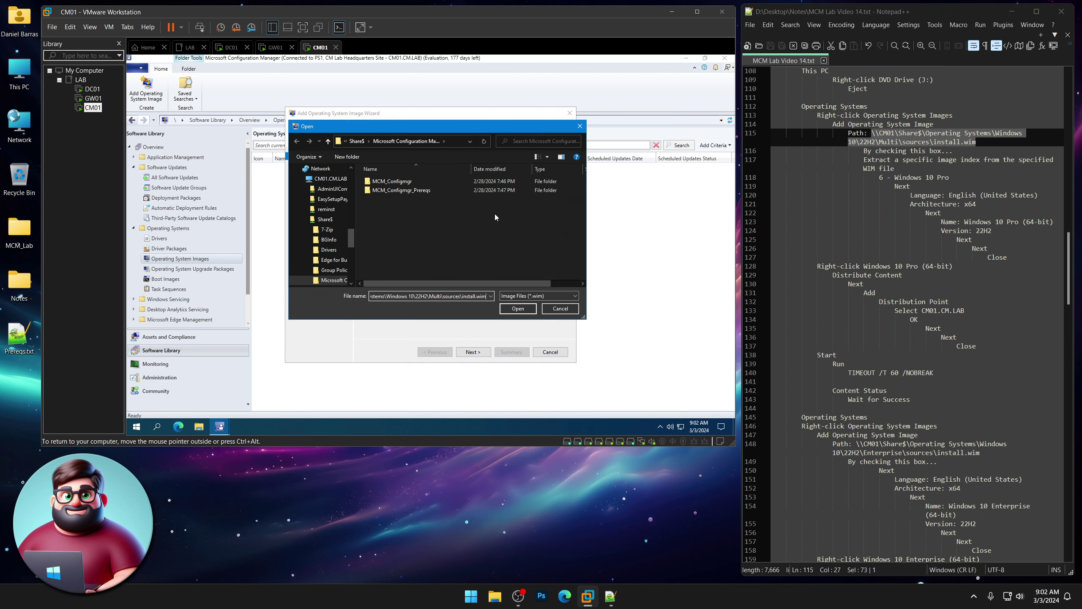
pyautogui.click(524, 311)
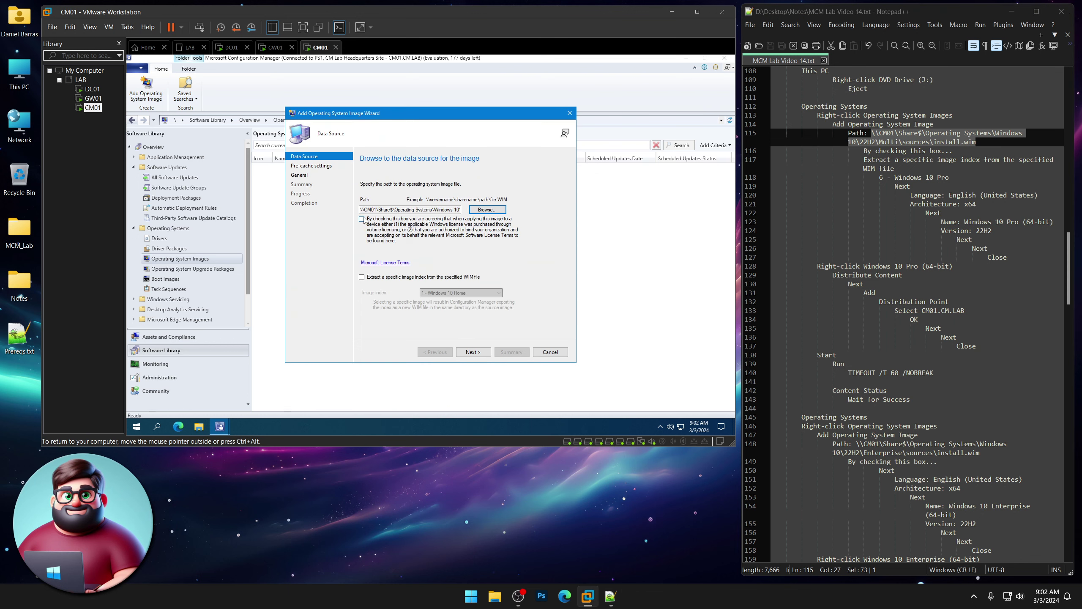
pyautogui.click(362, 219)
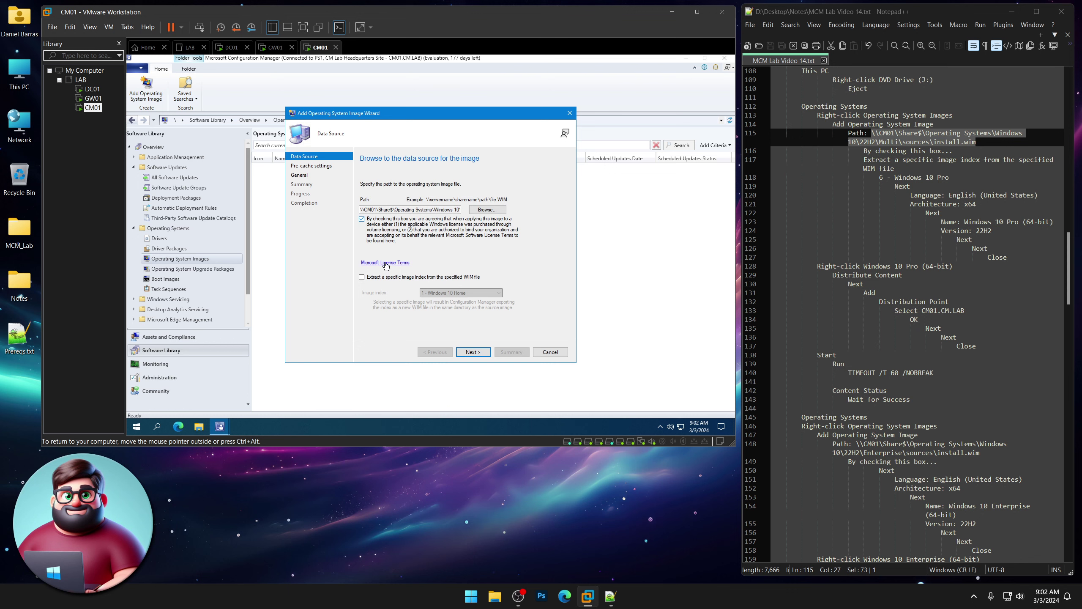
# Extract only image index 6 - Windows 10 Pro from the specified WIM file and continue to the pre-cache settings
pyautogui.click(362, 277)
pyautogui.click(498, 294)
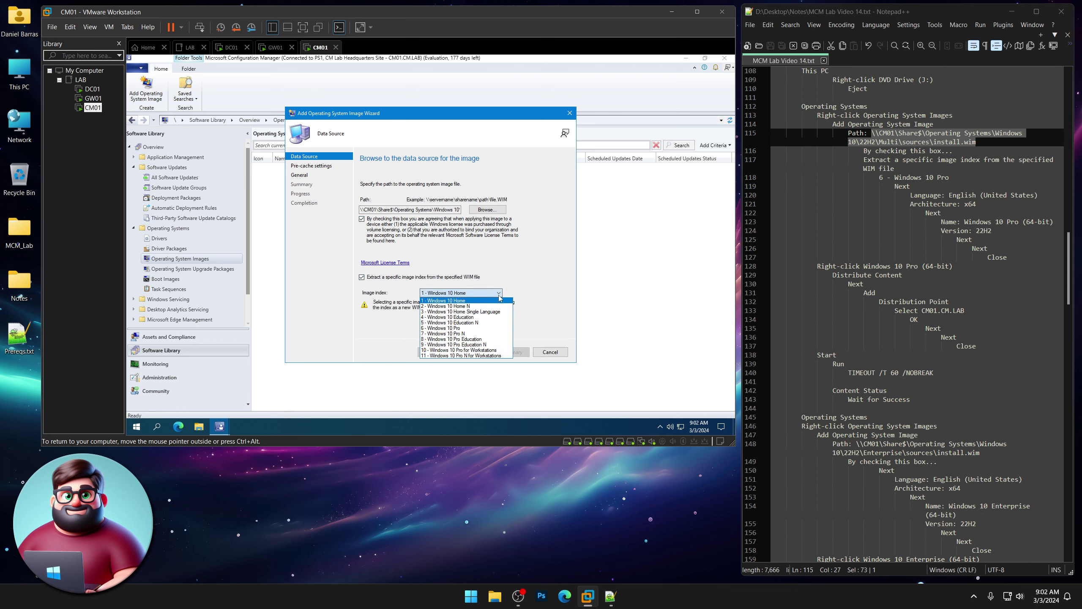
pyautogui.click(471, 328)
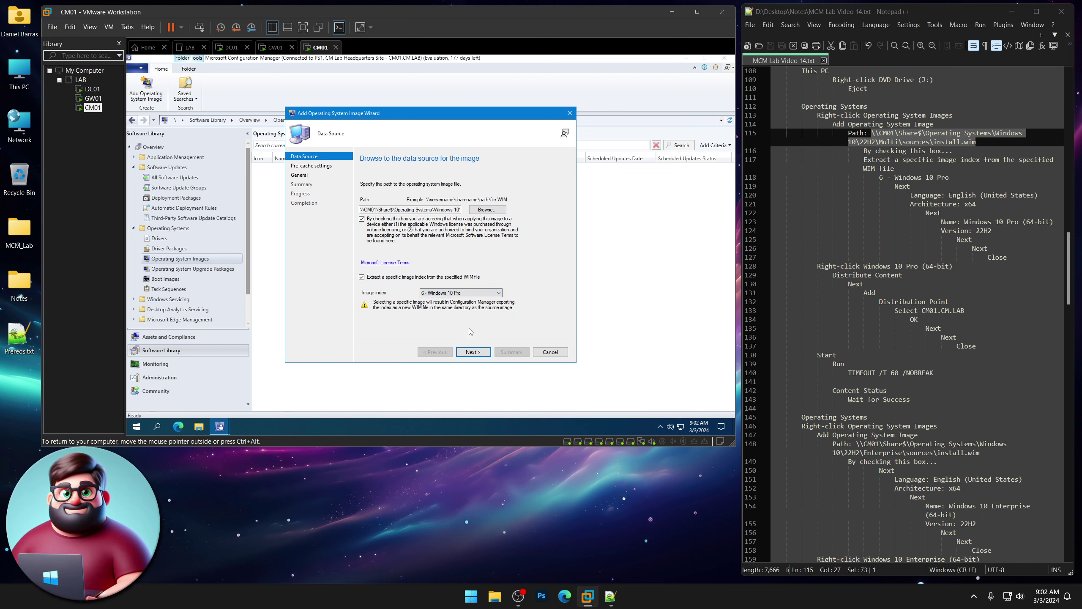
pyautogui.click(474, 353)
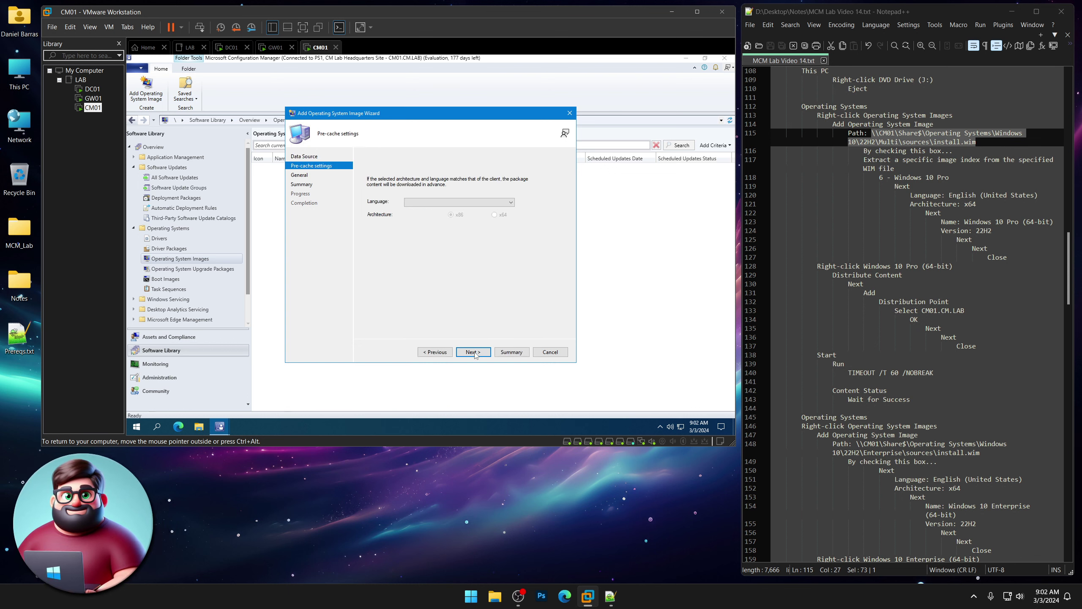
# Set the image's pre-cache language to English (United States) and its architecture to x64
pyautogui.click(511, 202)
pyautogui.moveTo(511, 220); pyautogui.dragTo(515, 259)
pyautogui.click(473, 290)
pyautogui.click(494, 216)
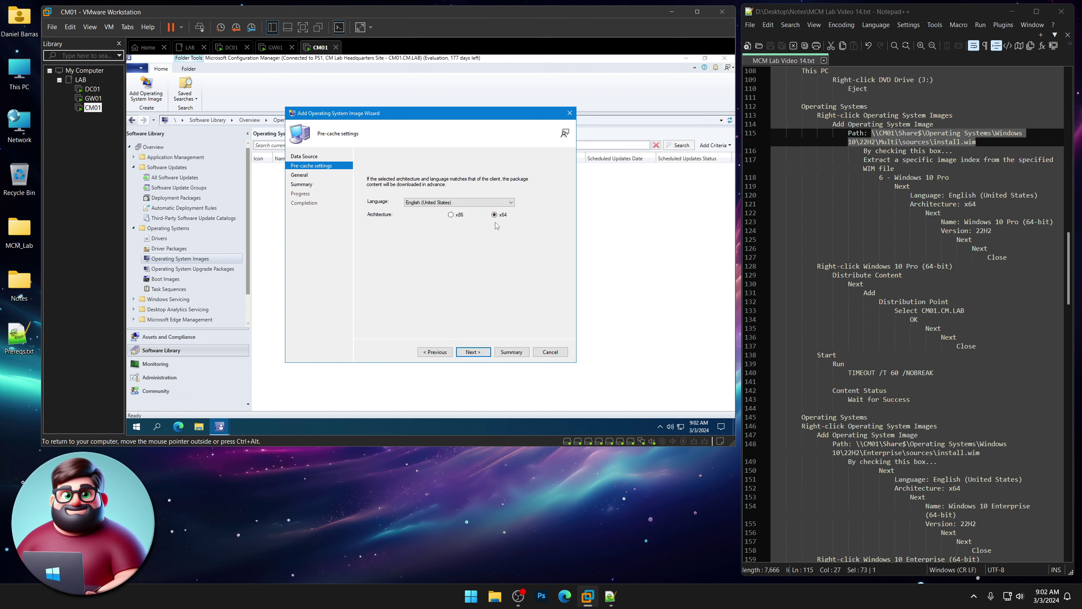
pyautogui.click(472, 352)
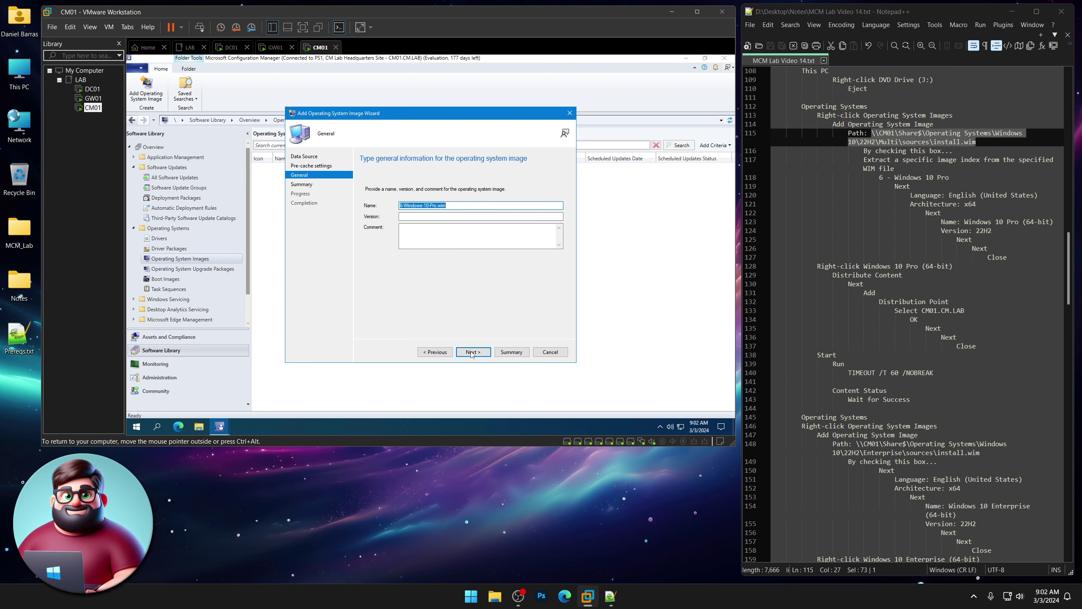
# Name the image Windows 10 Pro (64-bit) with version 22H2, then create it and close the wizard
pyautogui.write('Windowws')
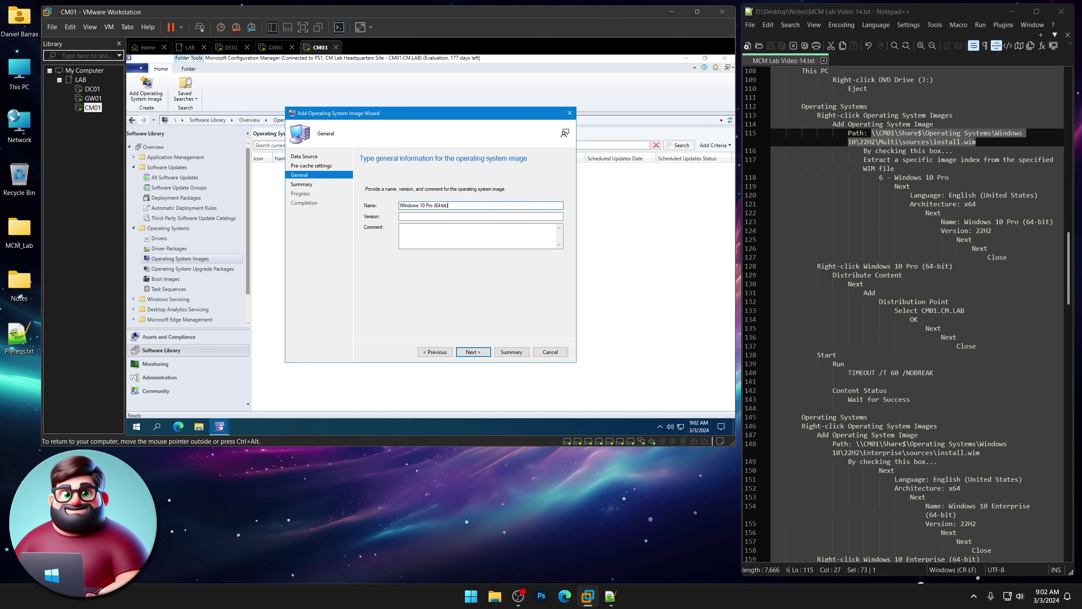
pyautogui.click(480, 216)
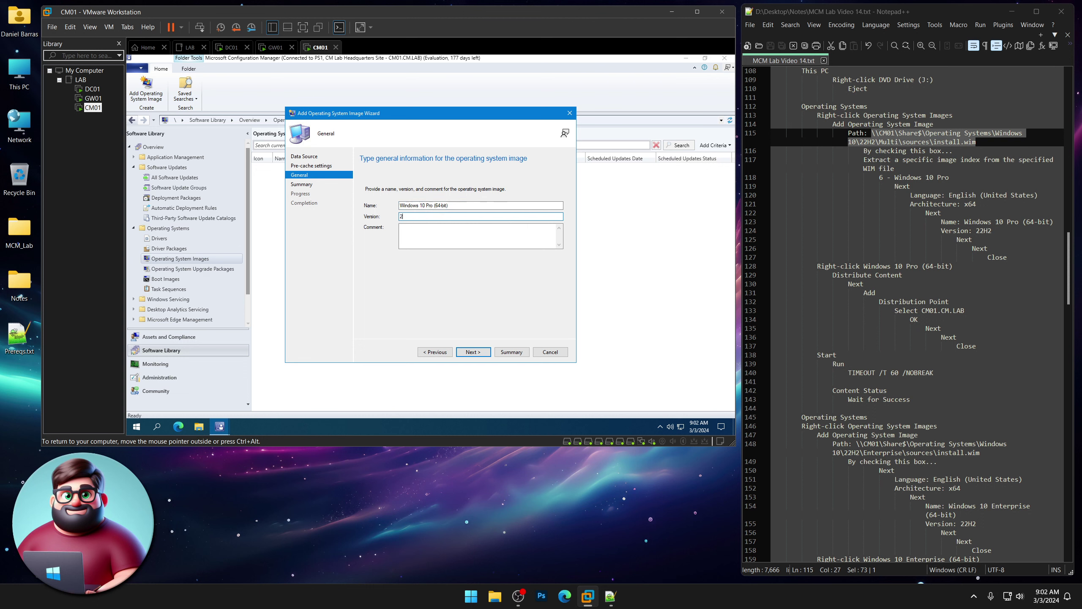
pyautogui.click(485, 354)
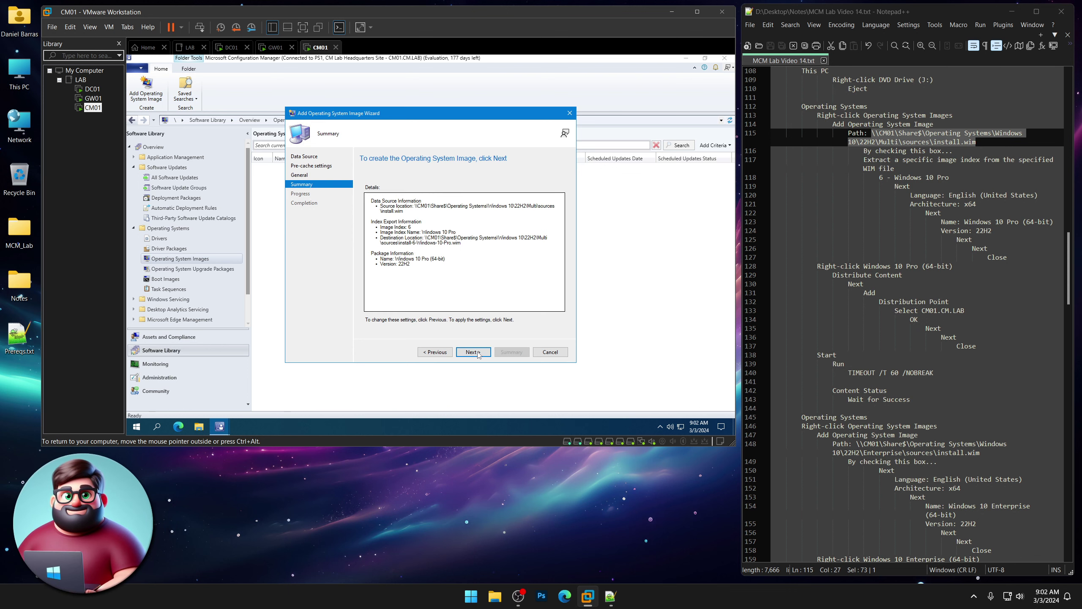
pyautogui.click(479, 354)
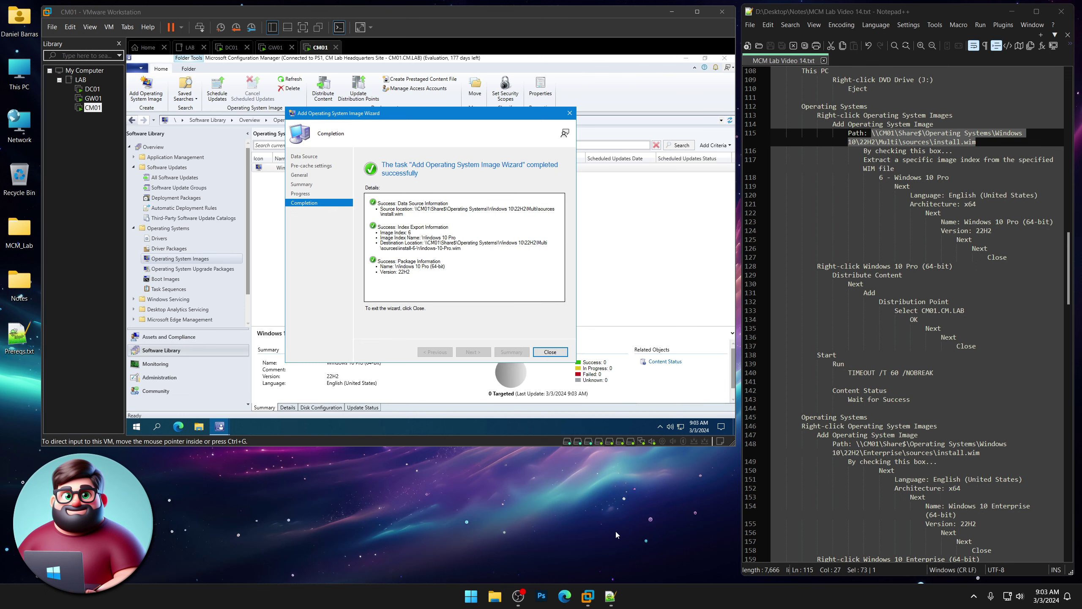
pyautogui.click(556, 352)
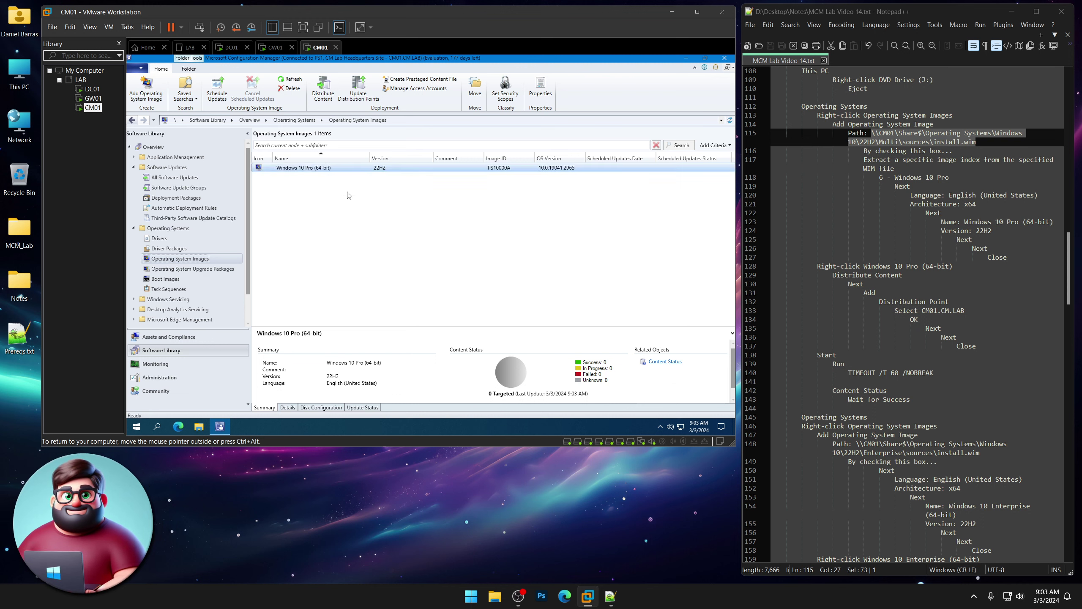
# Distribute the Windows 10 Pro (64-bit) image content to the CM01.CM.LAB distribution point
pyautogui.rightClick(311, 171)
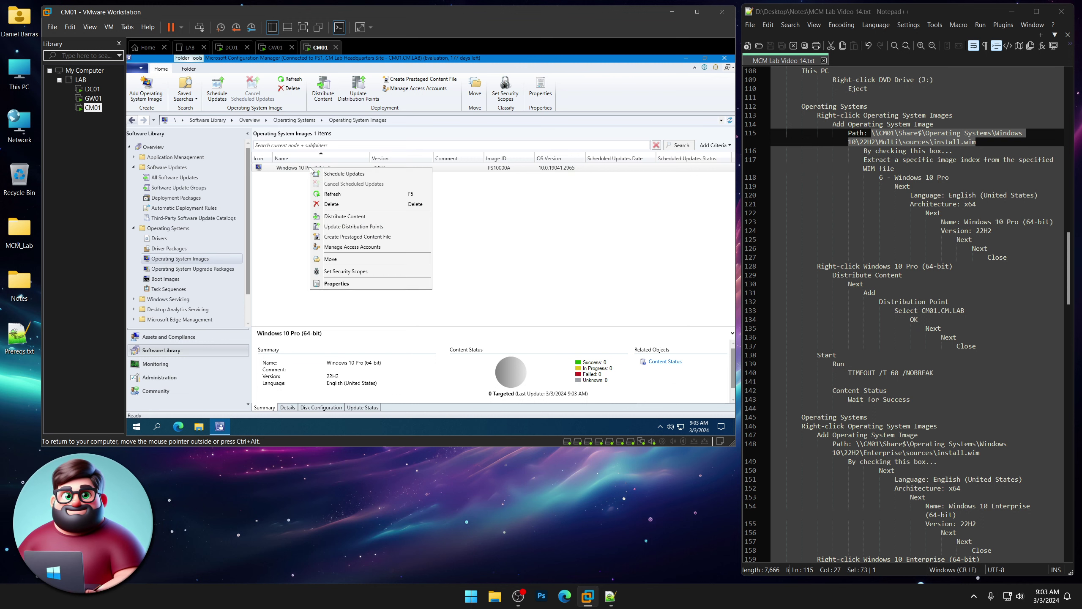
pyautogui.click(337, 217)
pyautogui.click(477, 352)
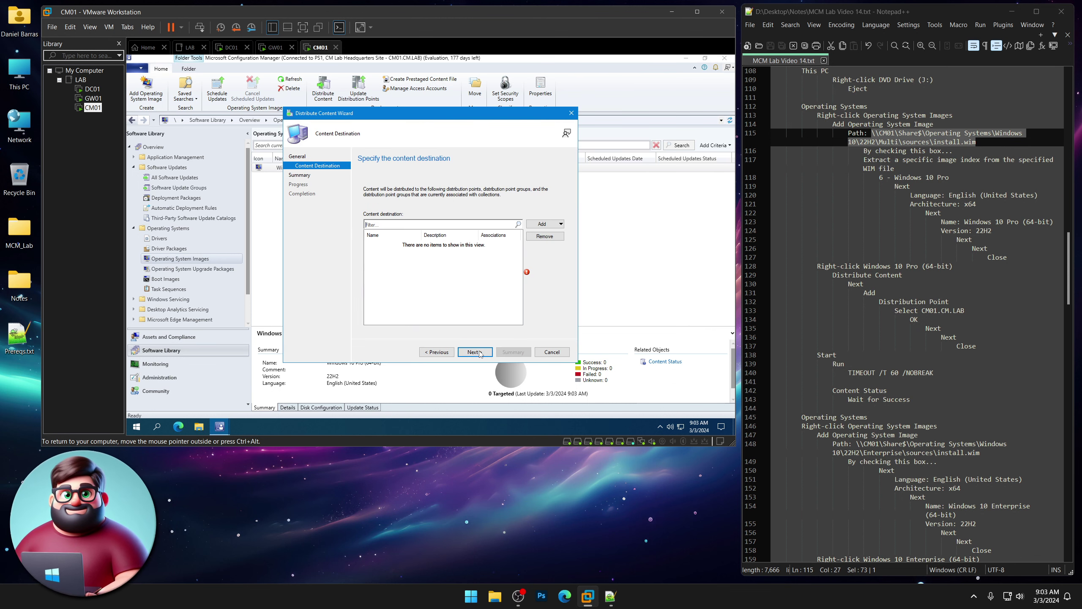
pyautogui.click(560, 224)
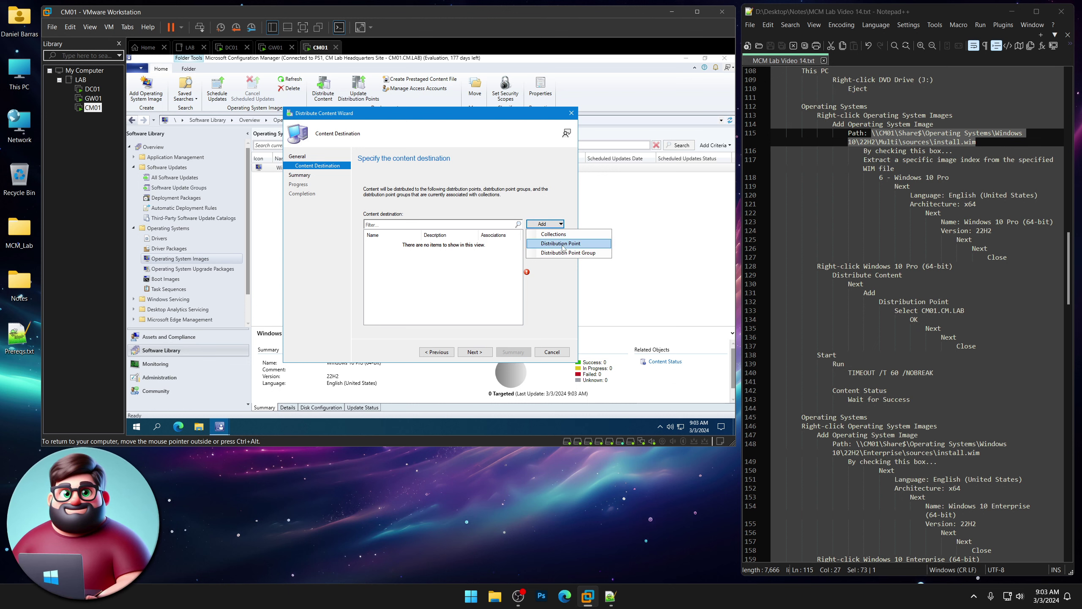
pyautogui.click(561, 243)
pyautogui.click(318, 205)
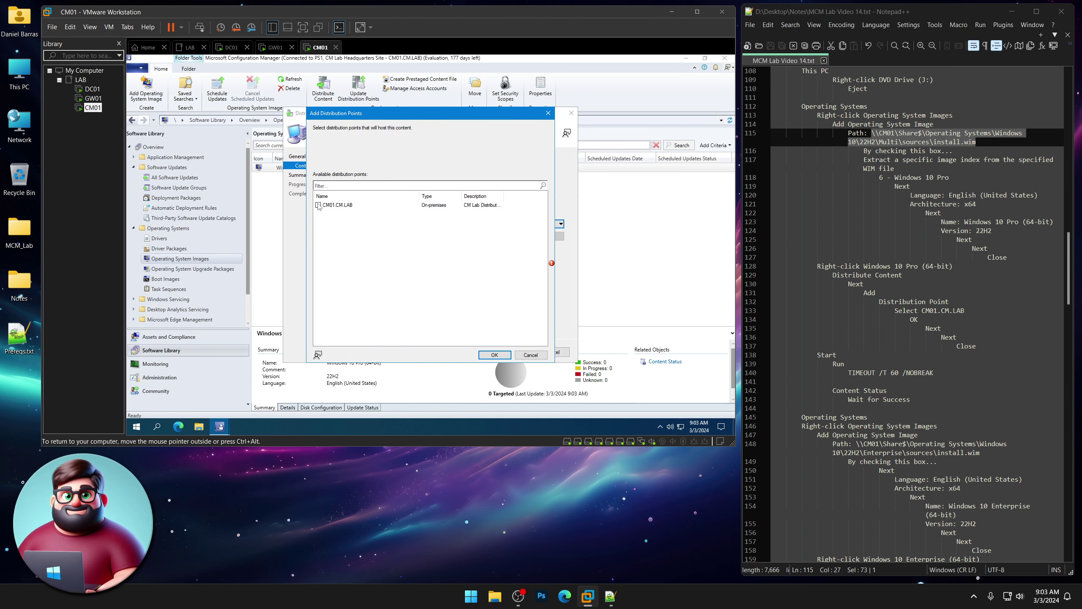
pyautogui.click(495, 355)
pyautogui.click(476, 353)
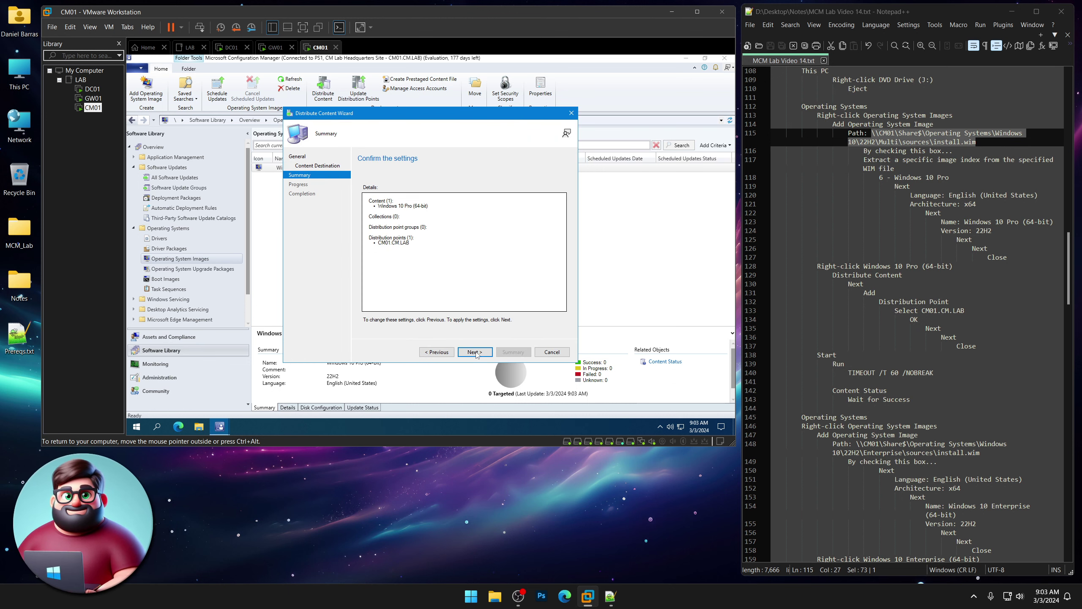
pyautogui.click(477, 353)
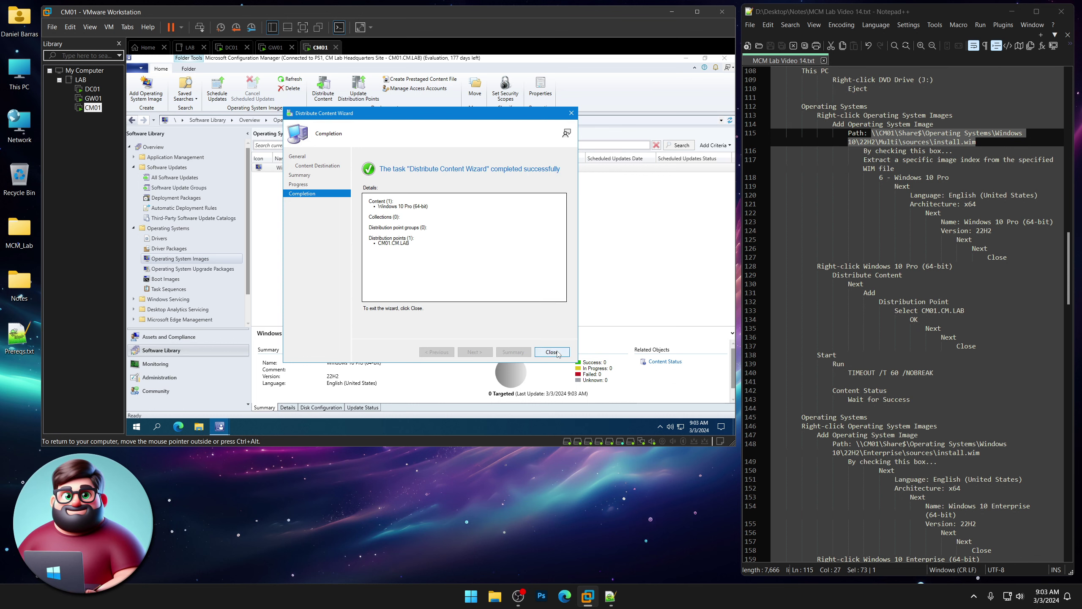
pyautogui.click(552, 352)
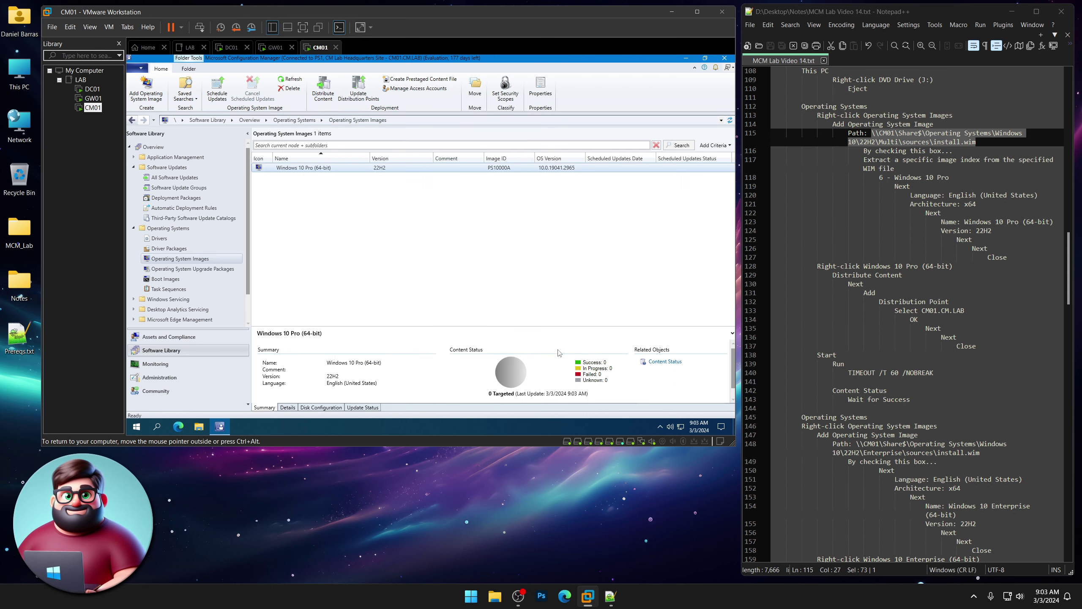
# Run the command TIMEOUT /T 60 /NOBREAK to wait one minute for the content distribution
pyautogui.rightClick(137, 427)
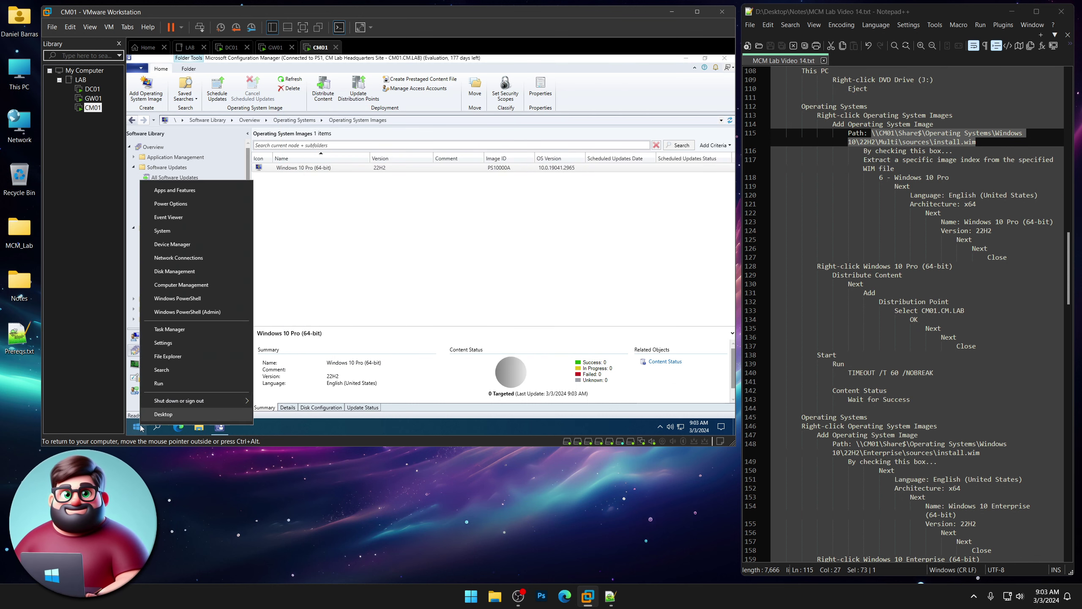
pyautogui.click(169, 385)
pyautogui.write('TIME')
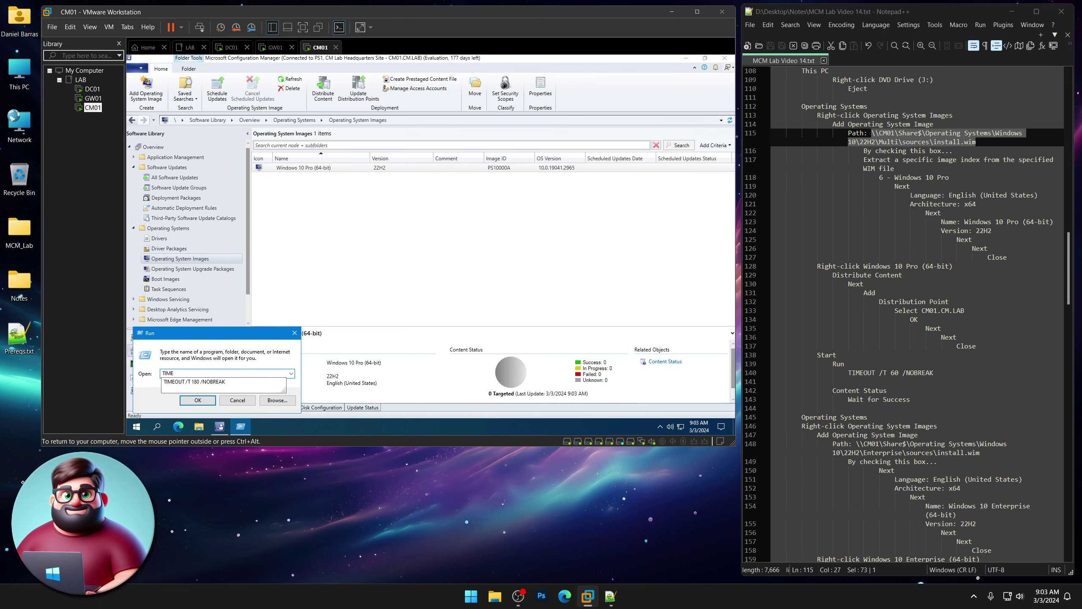
pyautogui.press('Down')
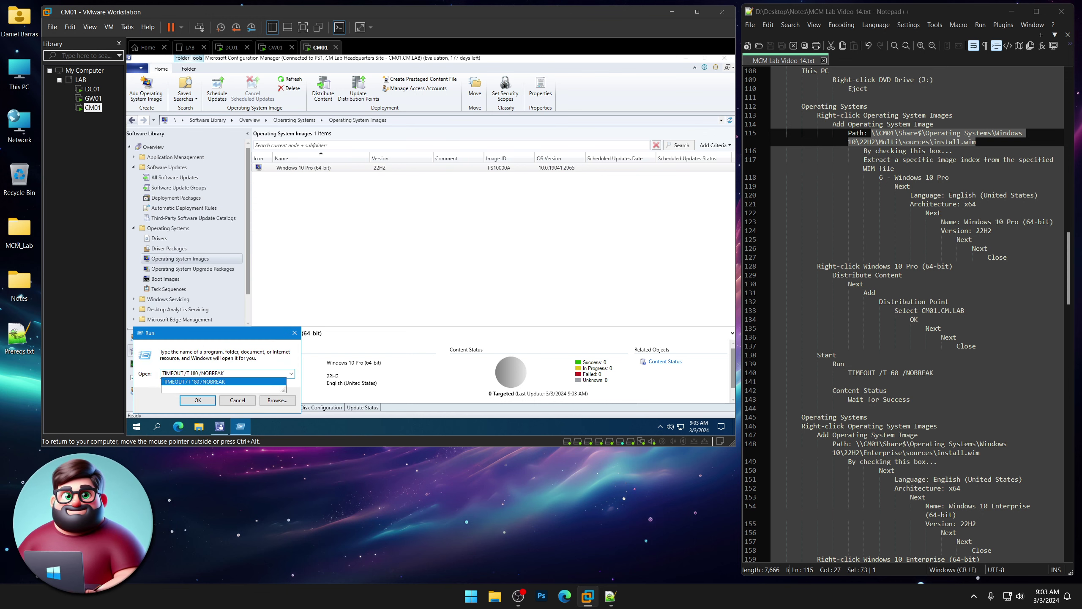
pyautogui.press('BackSpace')
pyautogui.press('BackSpace')
pyautogui.press('BackSpace')
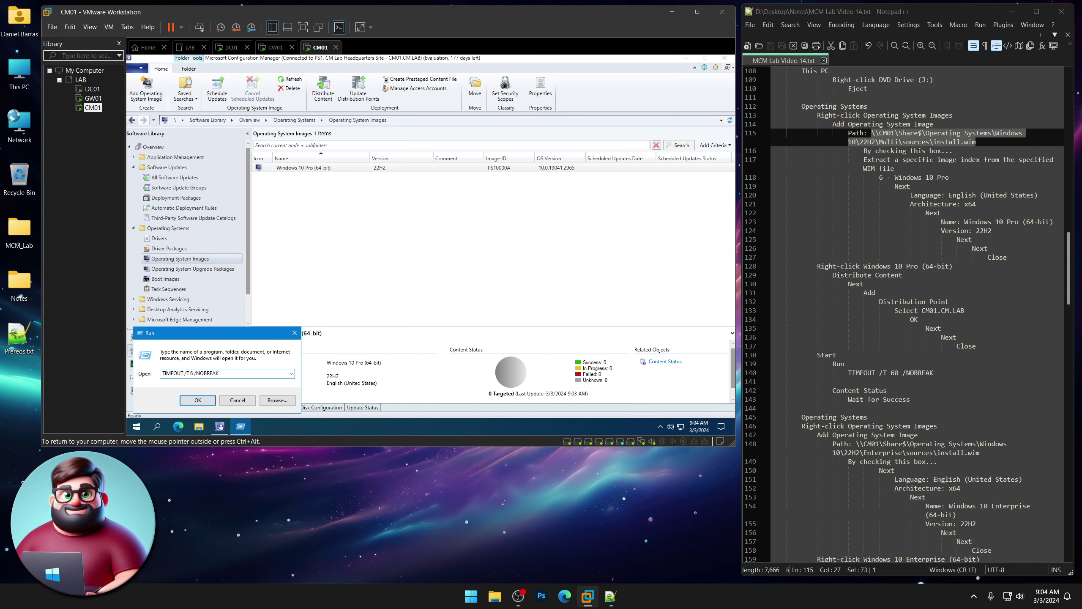
pyautogui.write('60')
pyautogui.press('Return')
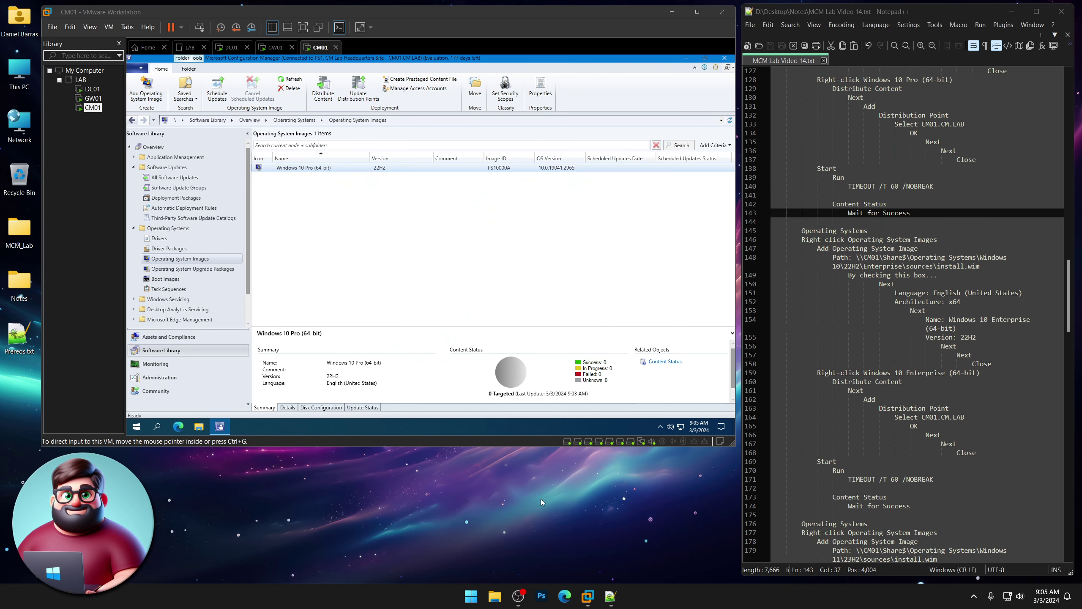
# Switch to Driver Packages and back to Operating System Images to check the Windows 10 Pro (64-bit) content status
pyautogui.click(183, 256)
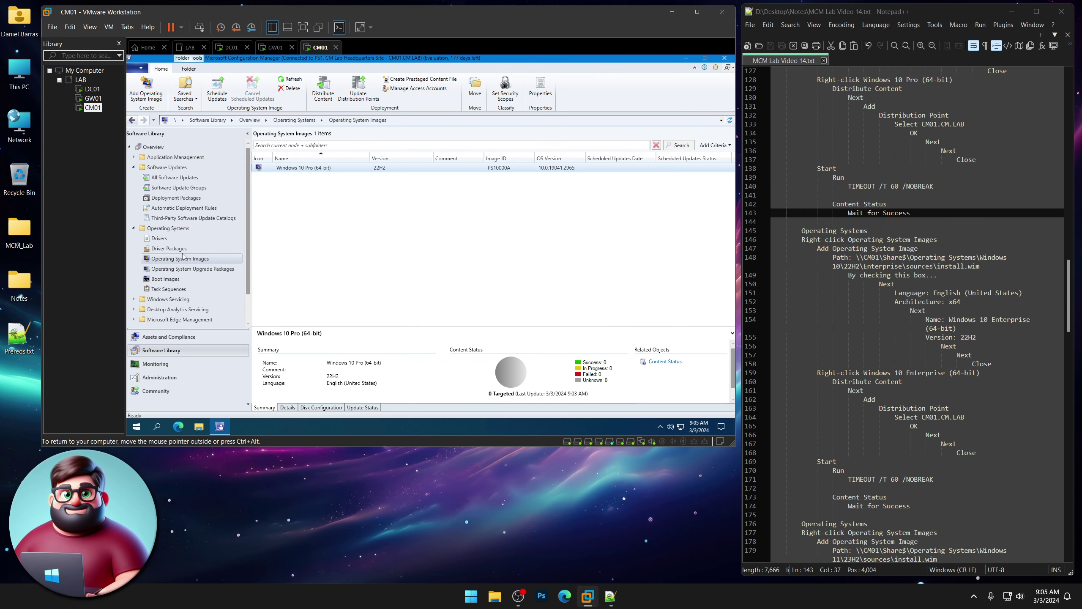
pyautogui.click(173, 249)
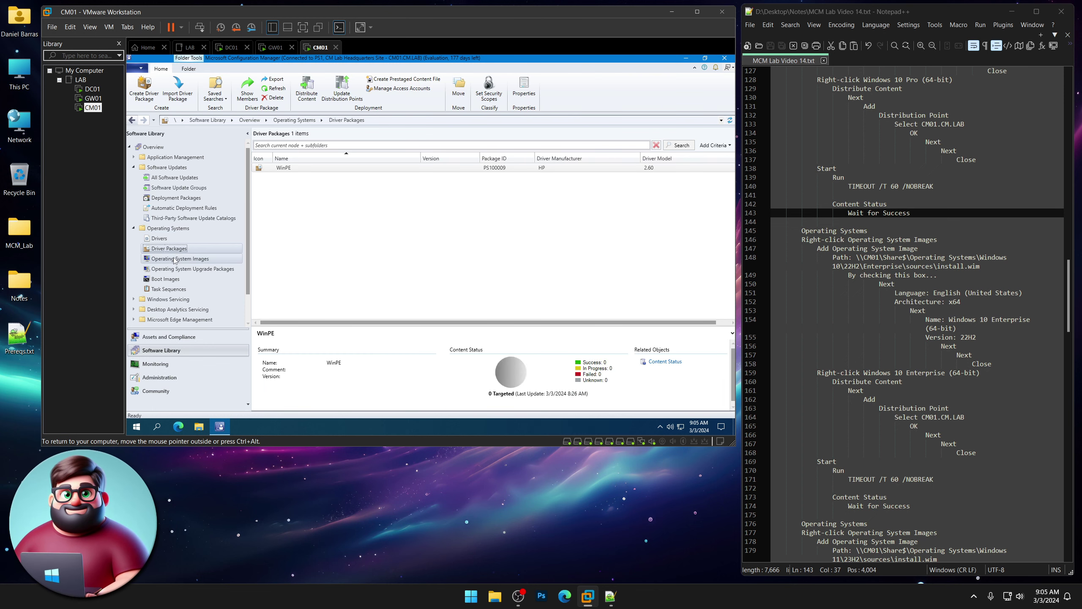
pyautogui.click(175, 259)
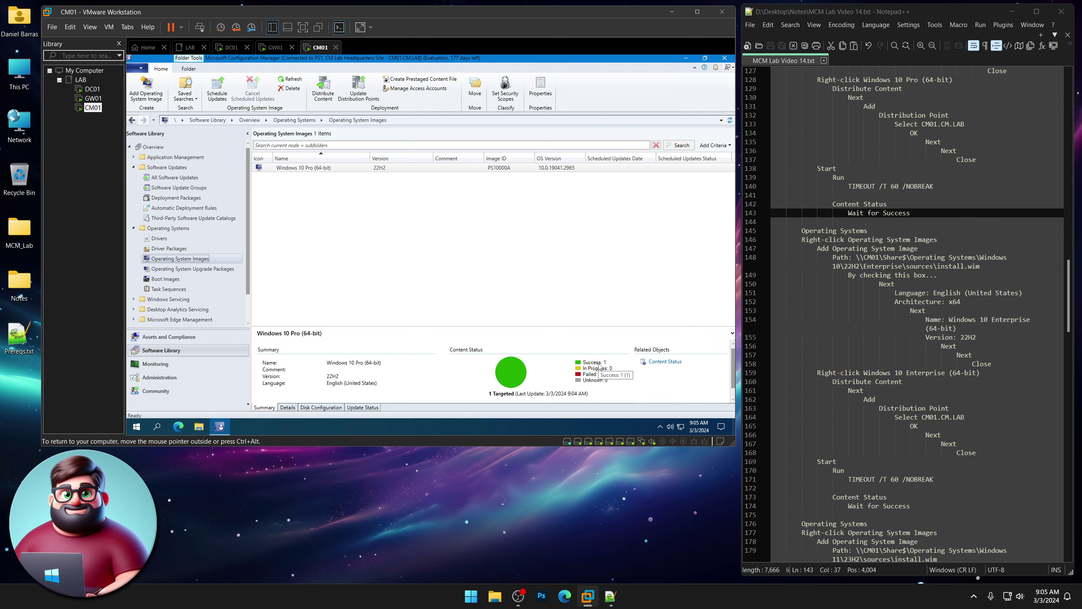
# Start adding another operating system image from \\CM01\Share$\Operating Systems\Windows 10\22H2\Enterprise\sources\install.wim, agree to the license terms and continue to the pre-cache settings
pyautogui.scroll(-3, 872, 301)
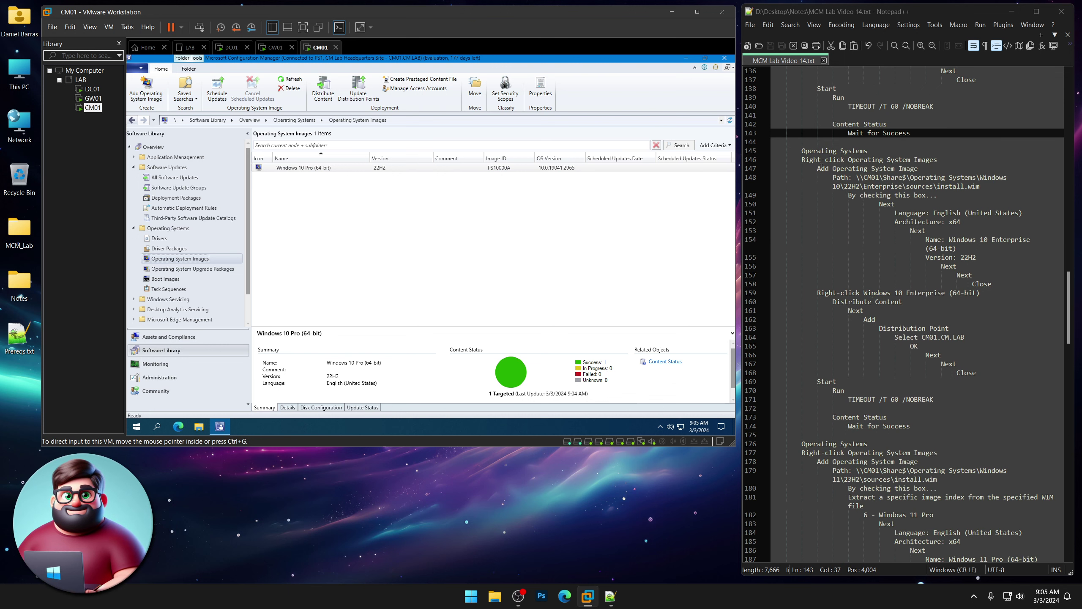
pyautogui.rightClick(198, 261)
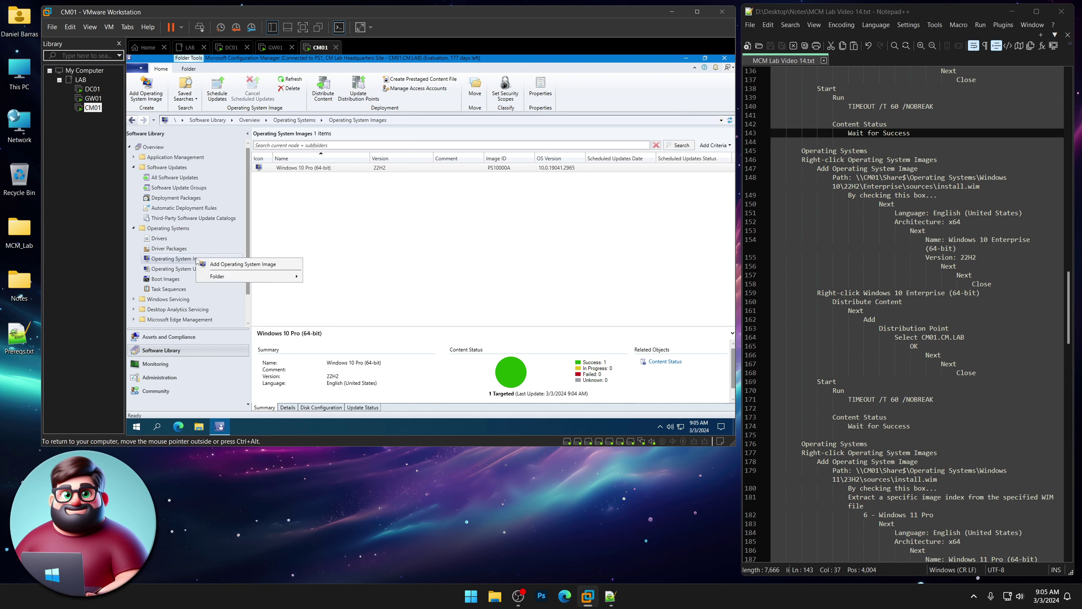
pyautogui.click(227, 265)
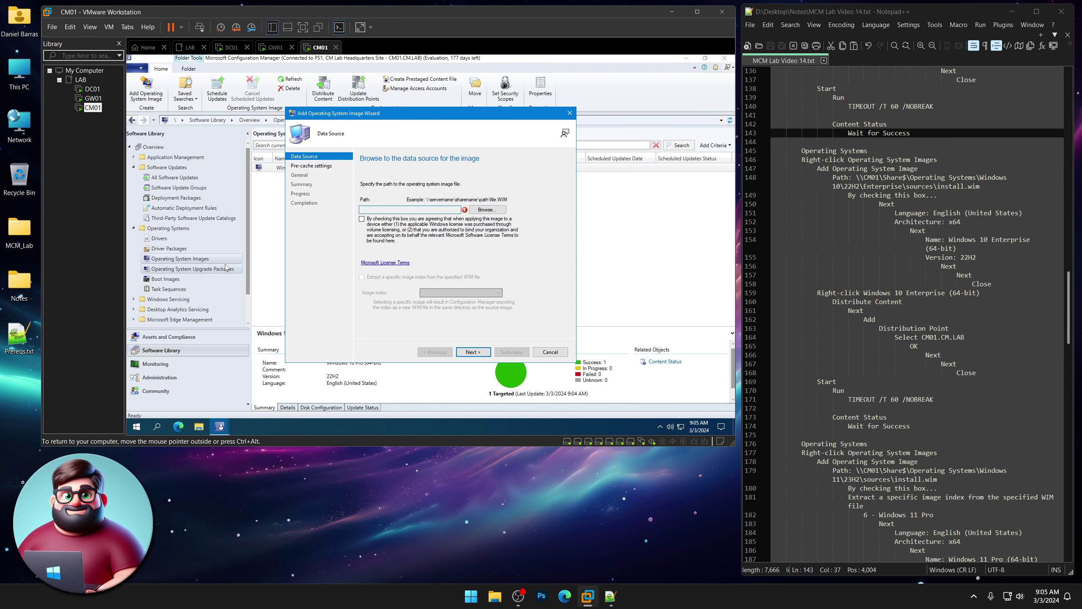
pyautogui.moveTo(987, 186); pyautogui.dragTo(857, 178)
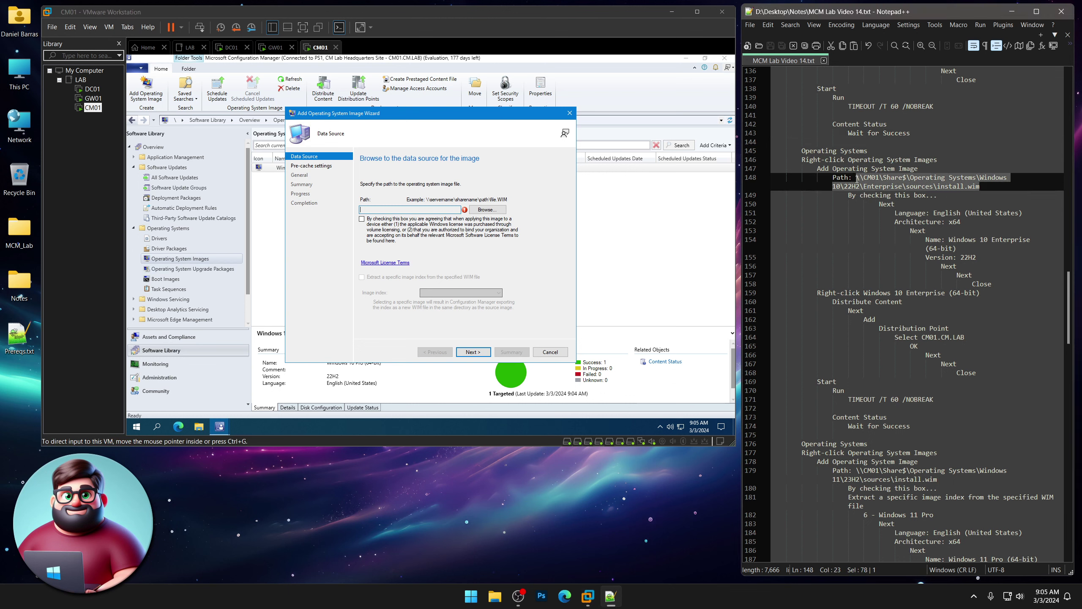
pyautogui.rightClick(889, 188)
pyautogui.click(916, 202)
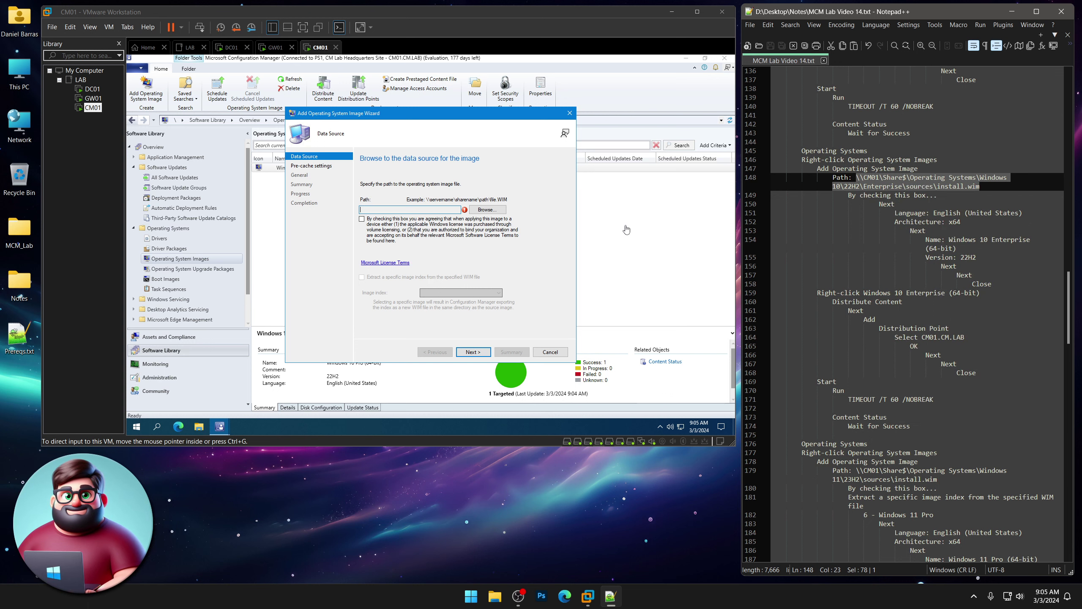
pyautogui.click(487, 209)
pyautogui.hotkey('ctrl', 'v')
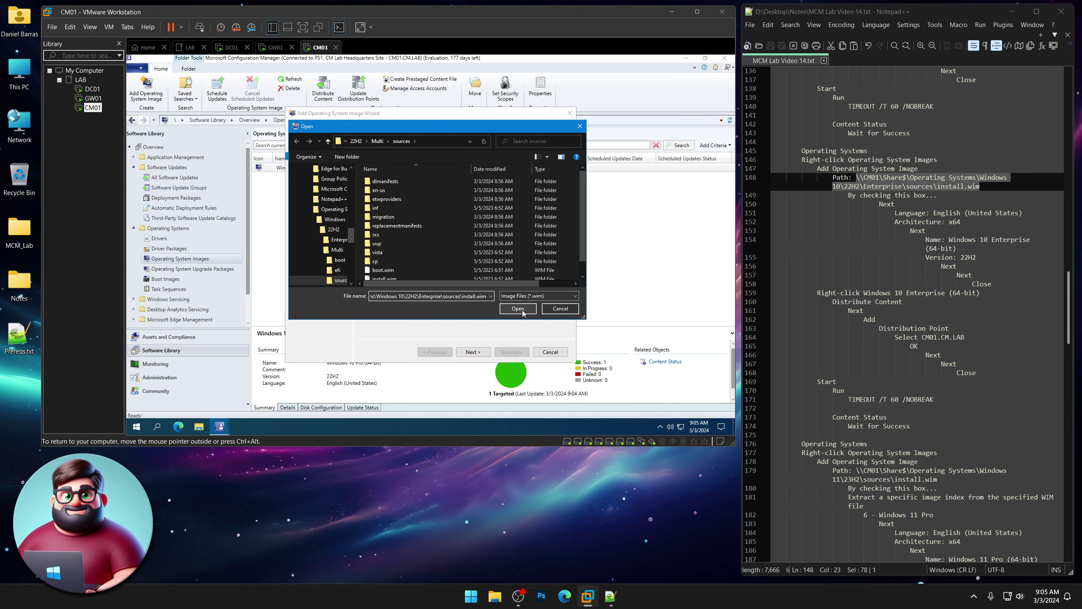
pyautogui.click(520, 308)
pyautogui.click(364, 222)
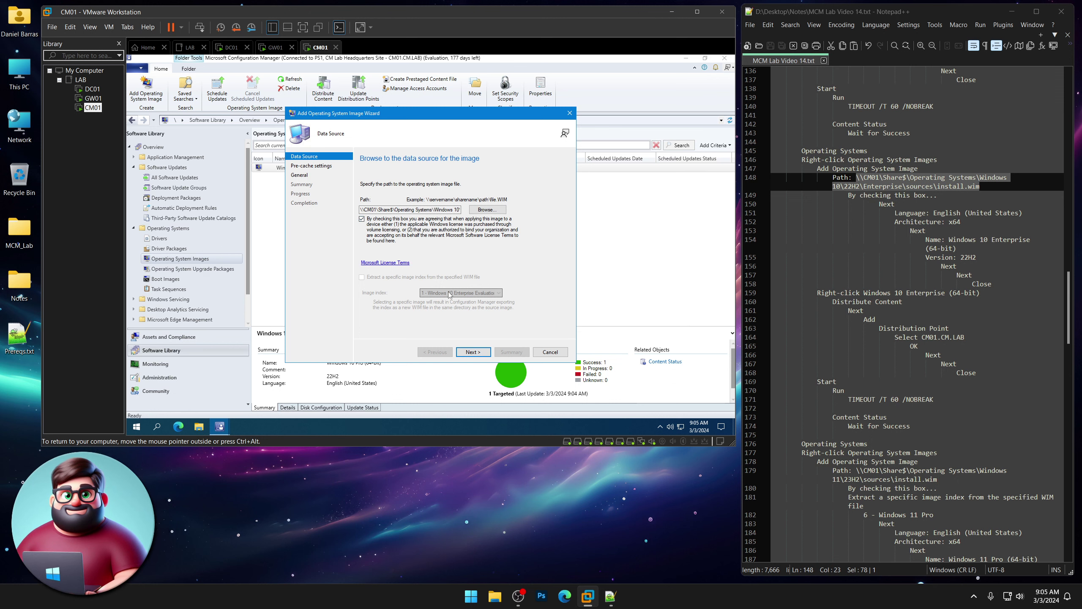
pyautogui.click(474, 352)
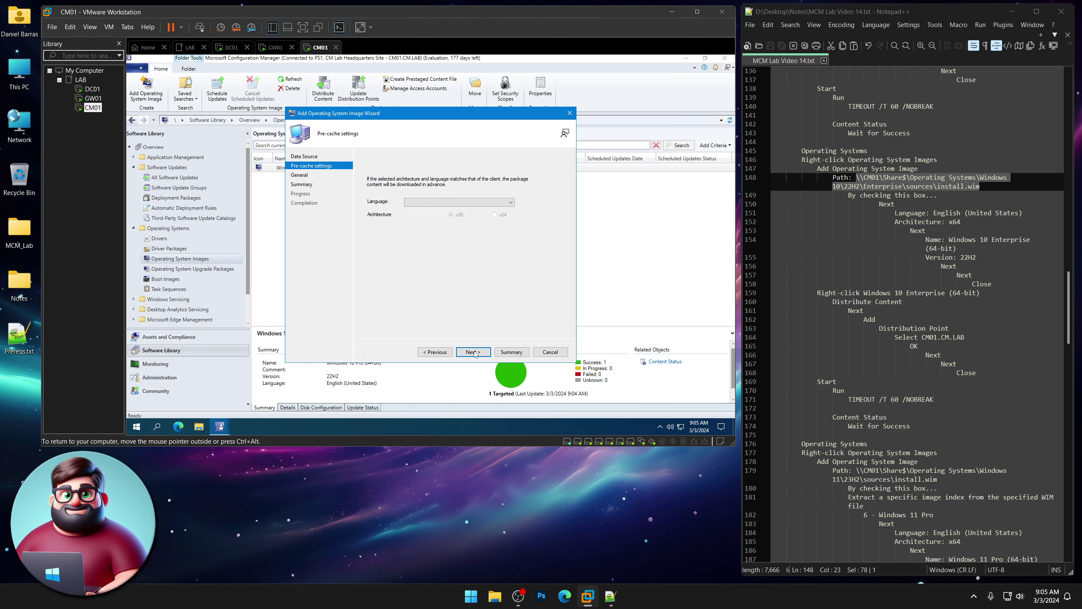
# Set the image's pre-cache language to English (United States) and architecture to x64, and continue to the general information
pyautogui.click(510, 201)
pyautogui.scroll(-15, 490, 255)
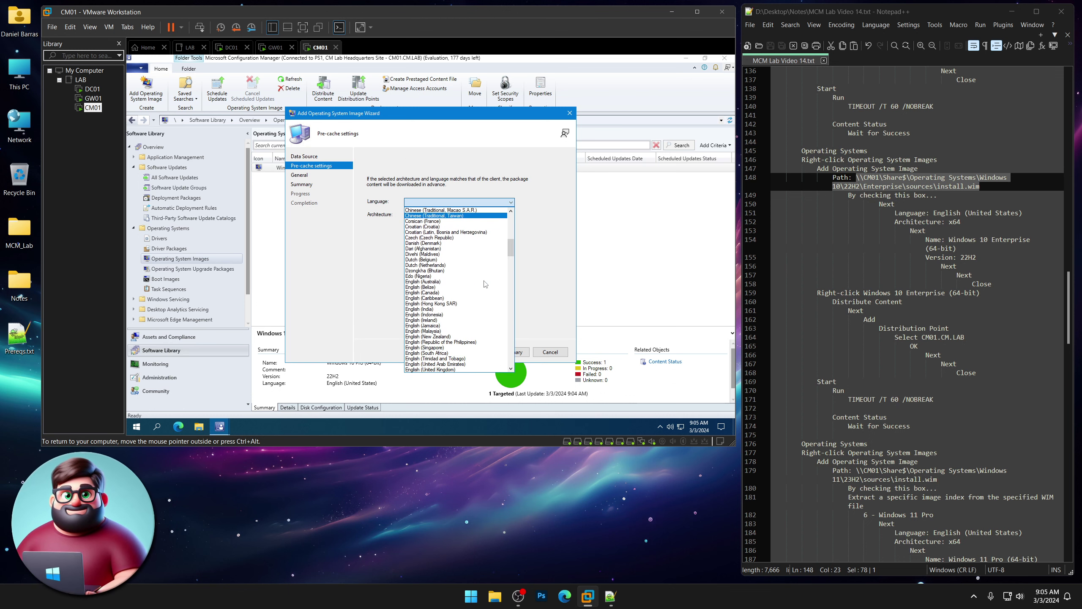
pyautogui.scroll(-1, 460, 332)
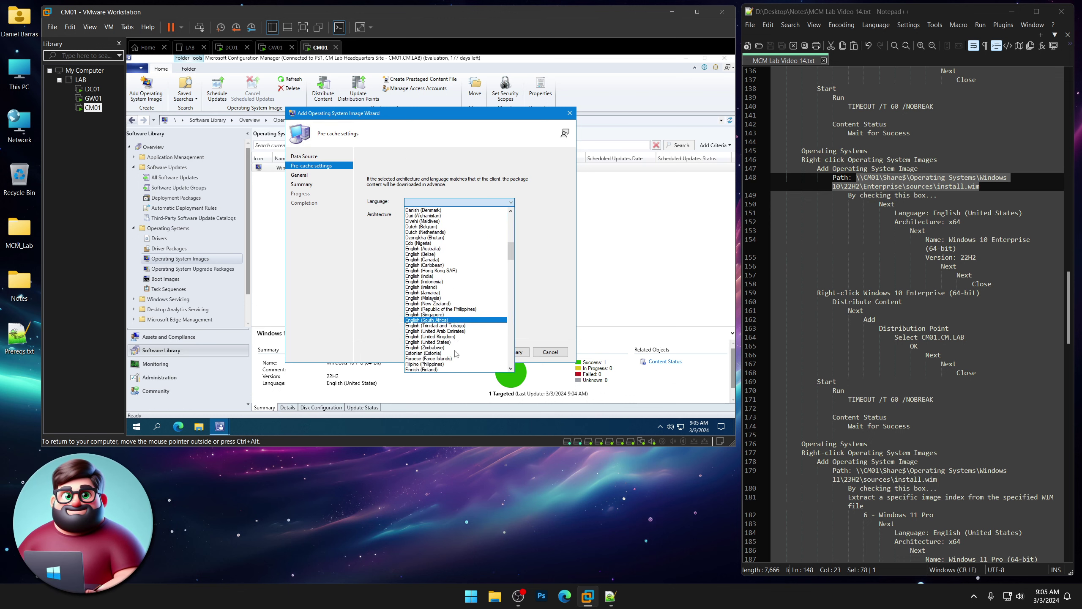
pyautogui.click(458, 358)
pyautogui.click(494, 215)
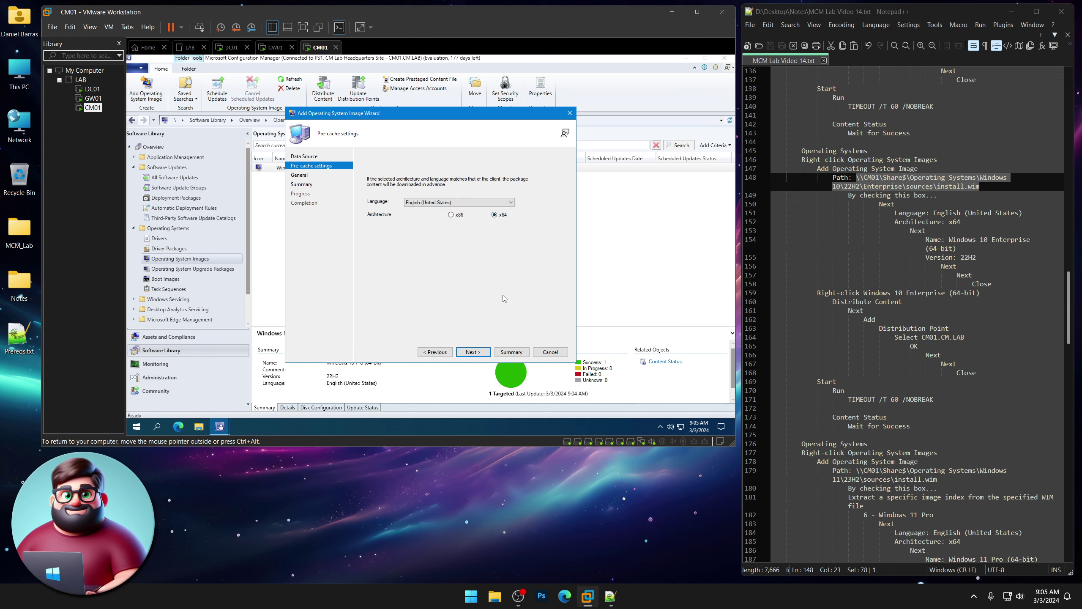
pyautogui.click(475, 352)
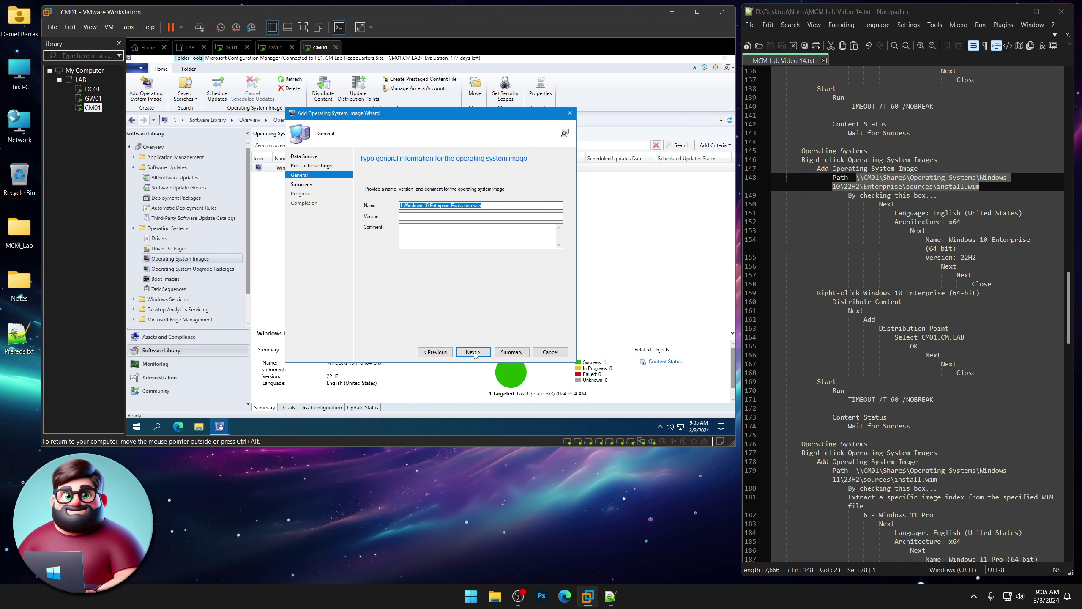
# Name the image Windows 10 Enterprise (64-bit), set its version to 22H2 and complete the Add Operating System Image Wizard
pyautogui.write('Windows 10')
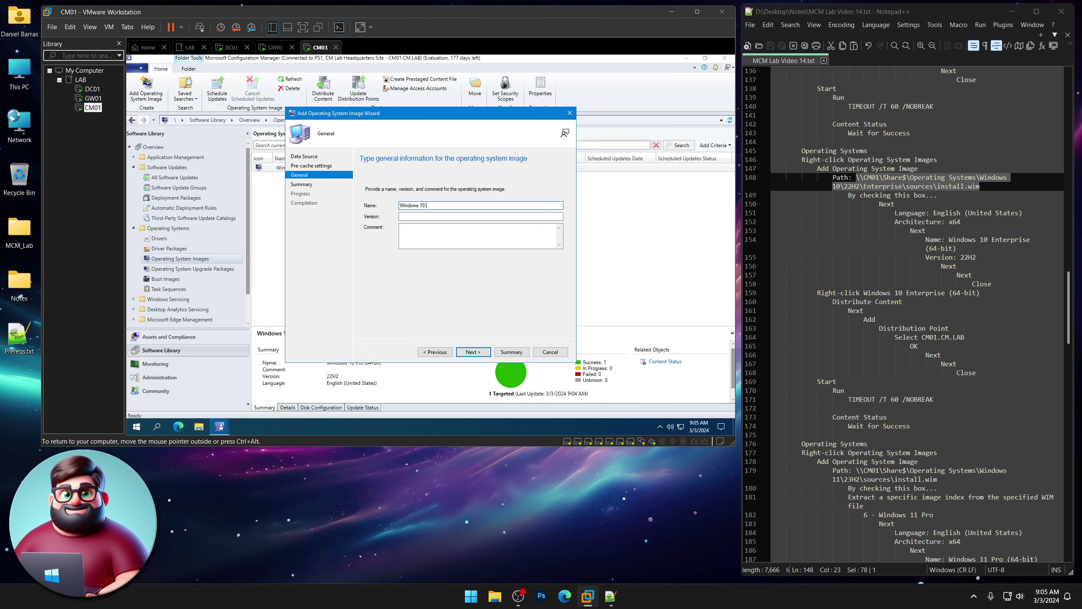
pyautogui.write(' Enter')
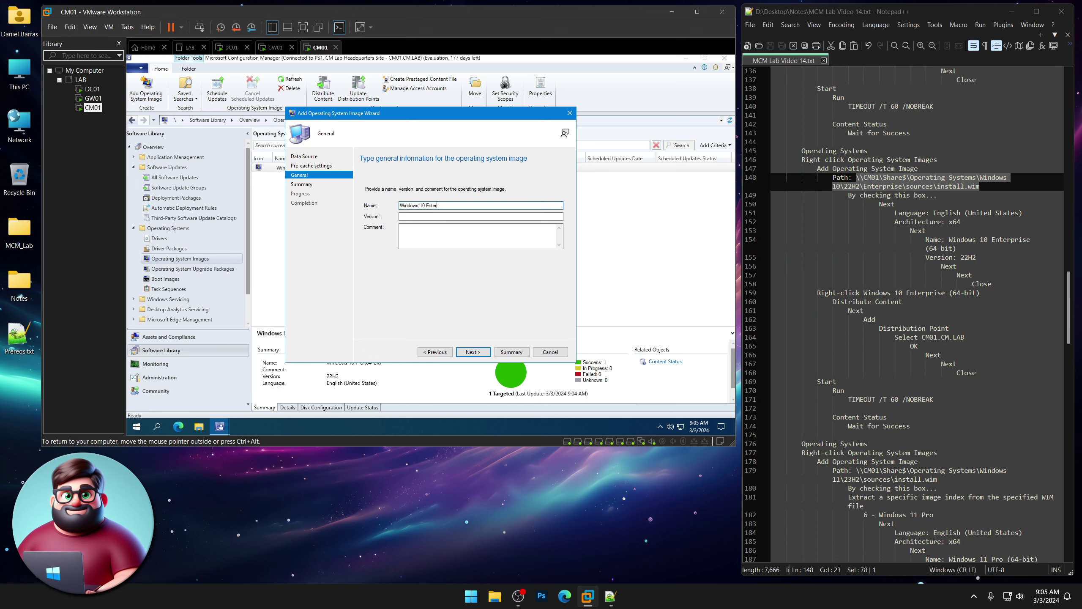
pyautogui.write('prise (64-bi')
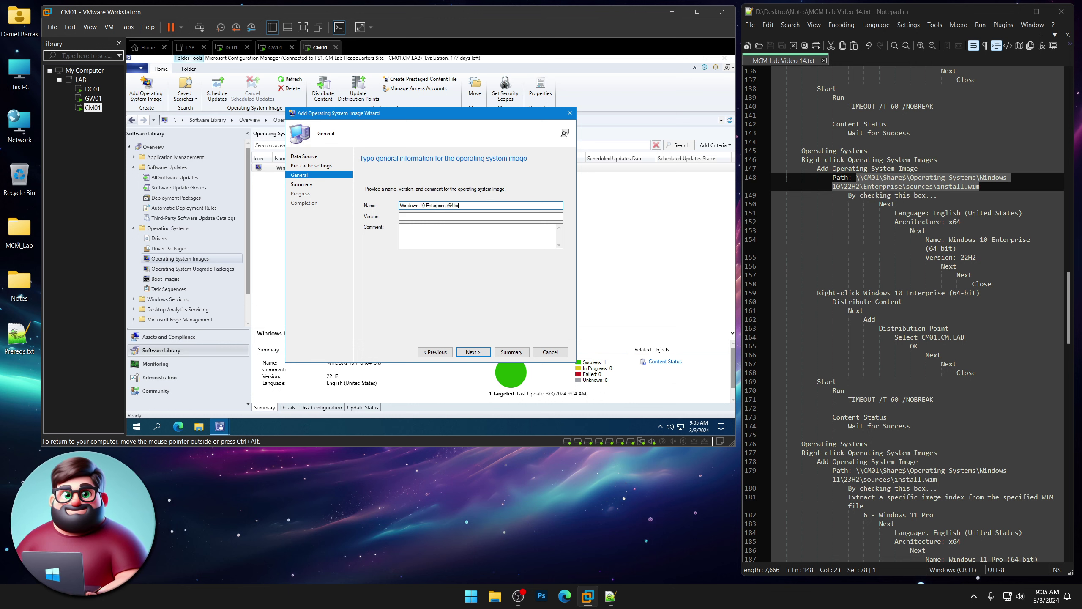
pyautogui.write('t)')
pyautogui.press('Tab')
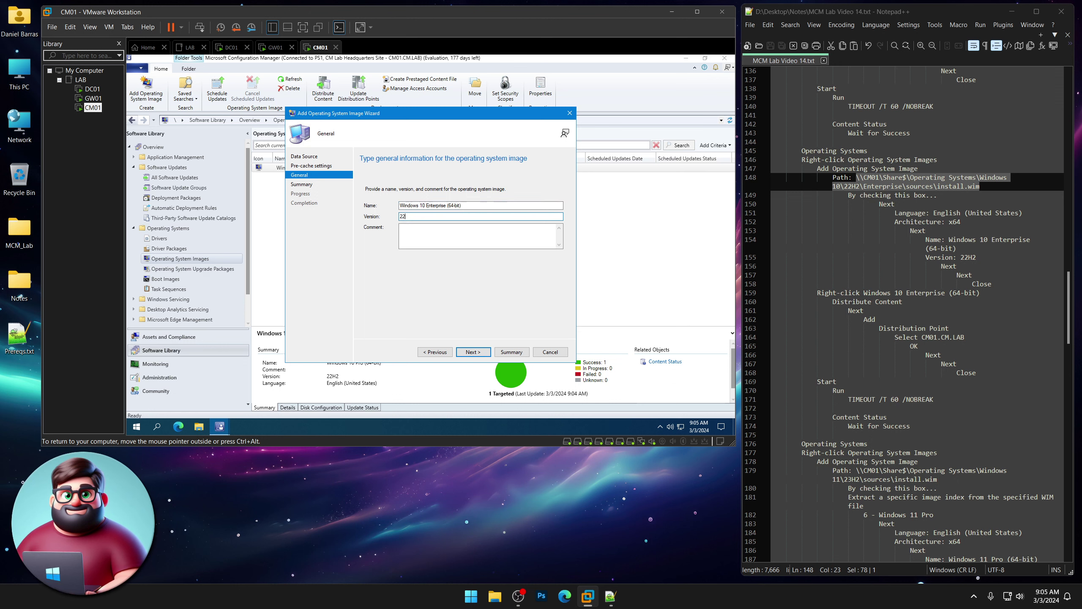
pyautogui.click(473, 353)
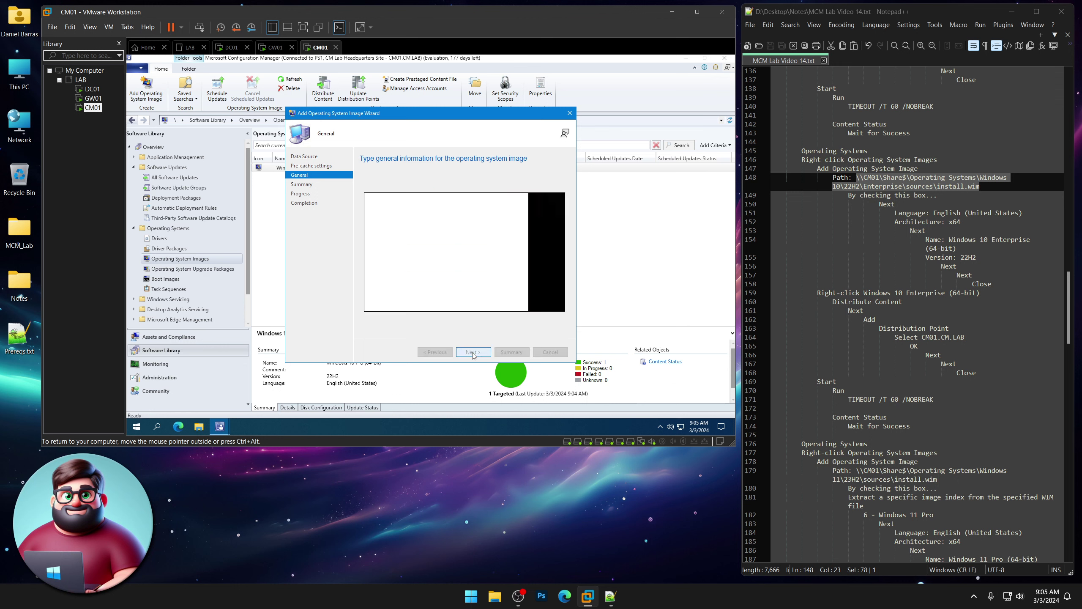
pyautogui.click(473, 352)
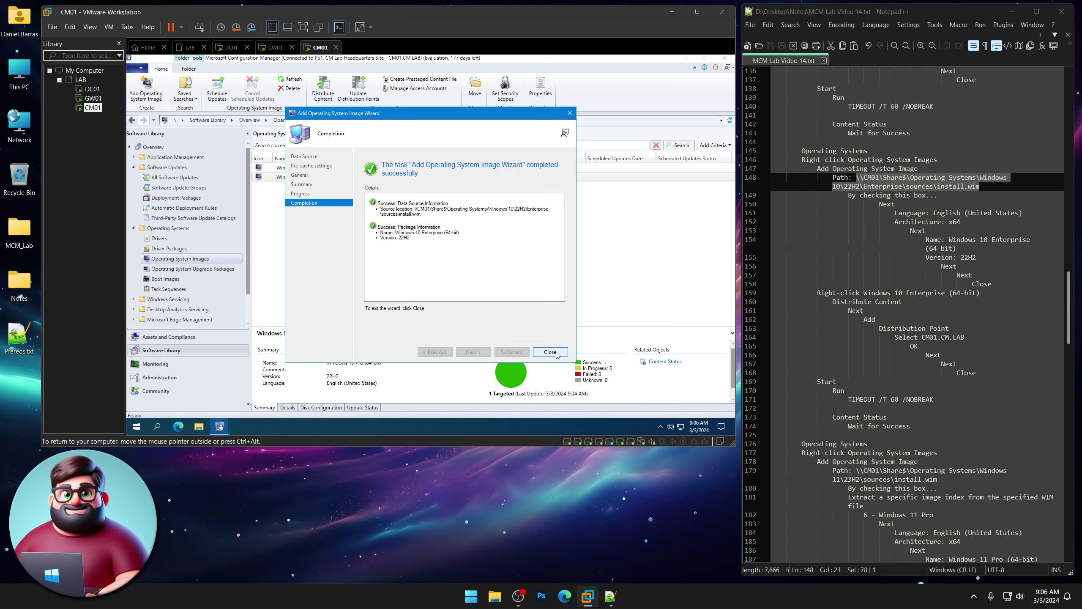
pyautogui.click(551, 352)
# Highlight the content distribution instructions for Windows 10 Enterprise (64-bit) in the notes
pyautogui.scroll(-3, 896, 277)
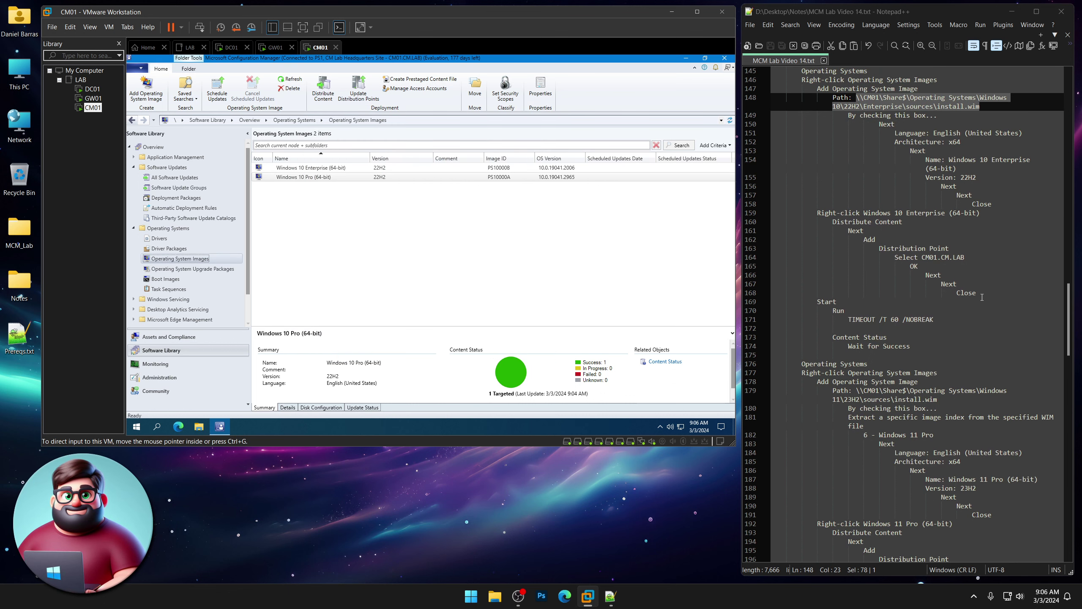
pyautogui.moveTo(978, 292); pyautogui.dragTo(818, 213)
pyautogui.click(438, 270)
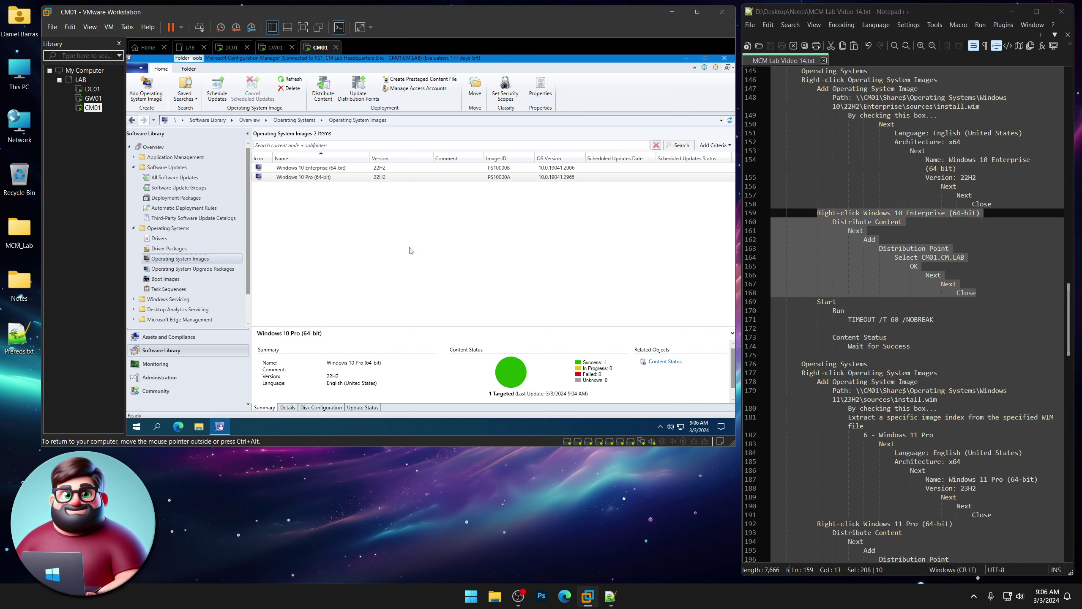
# Distribute the Windows 10 Enterprise (64-bit) image content to the CM01.CM.LAB distribution point
pyautogui.click(312, 170)
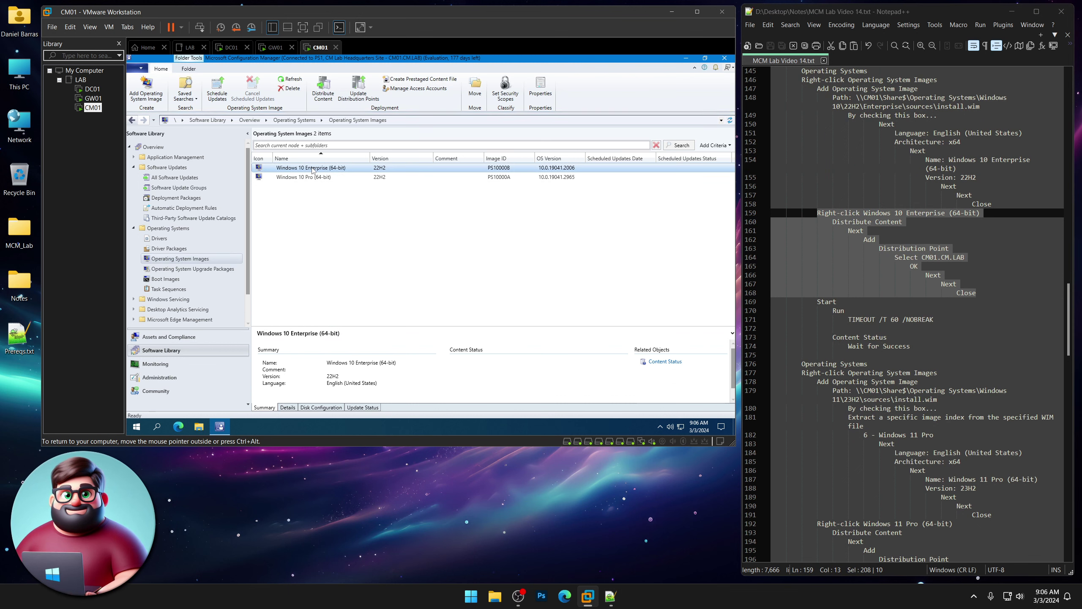
pyautogui.rightClick(313, 169)
pyautogui.click(346, 216)
pyautogui.click(474, 352)
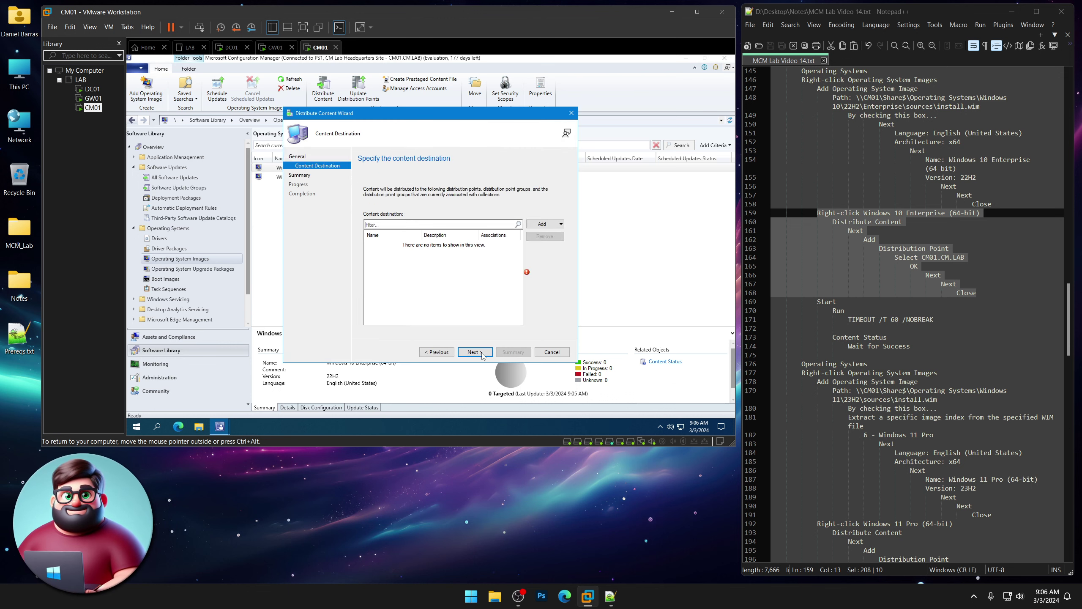
pyautogui.click(558, 224)
pyautogui.click(564, 244)
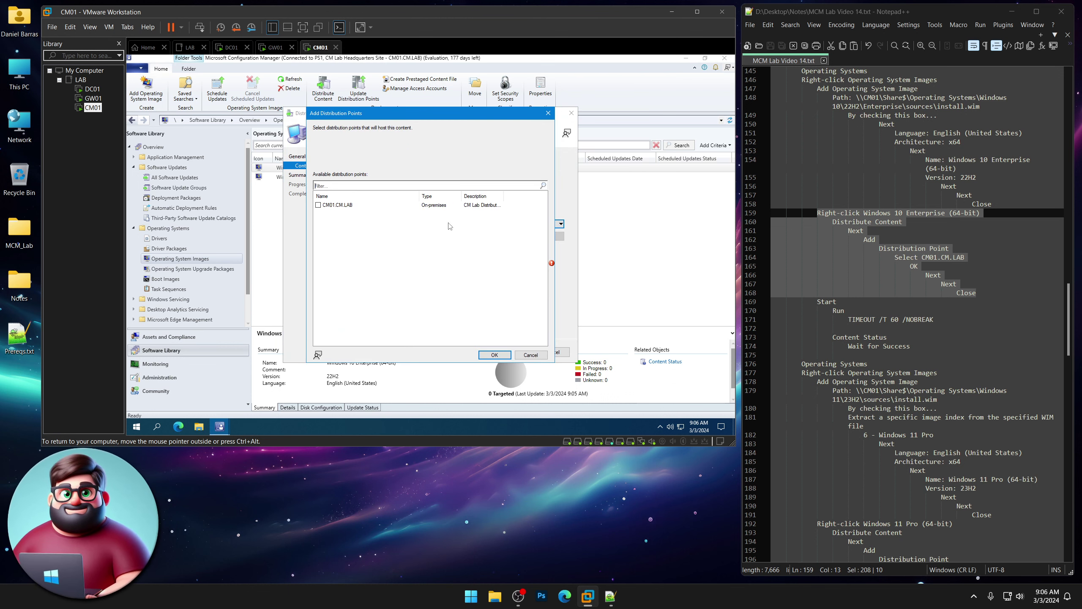
pyautogui.click(318, 205)
pyautogui.click(494, 355)
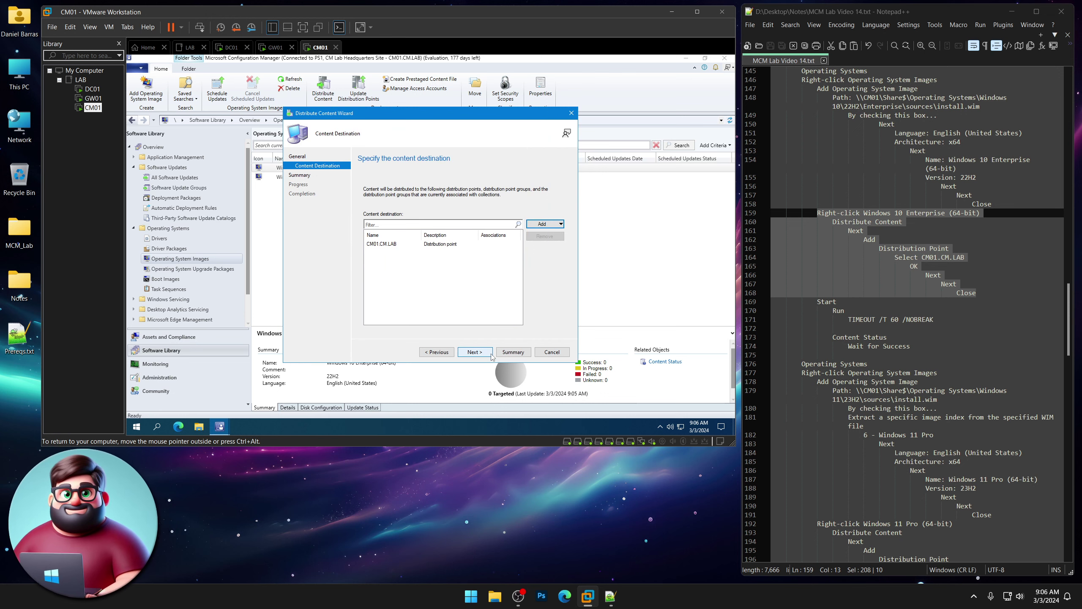
pyautogui.click(476, 353)
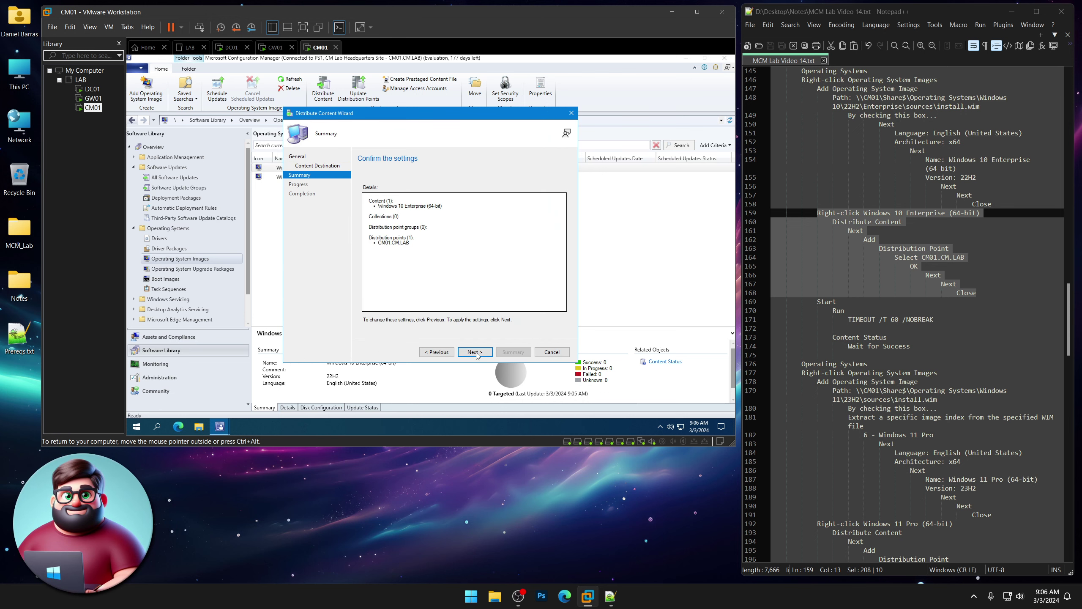
pyautogui.click(476, 352)
pyautogui.click(551, 352)
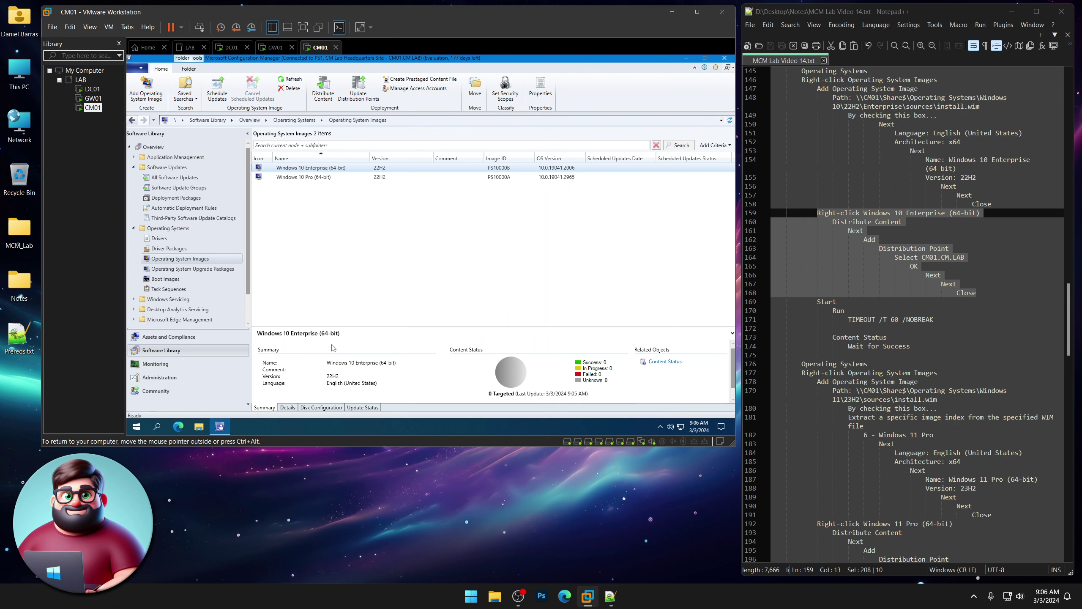
# Run TIMEOUT /T 60 /NOBREAK to wait one minute for the Windows 10 Enterprise content distribution
pyautogui.rightClick(137, 427)
pyautogui.click(162, 392)
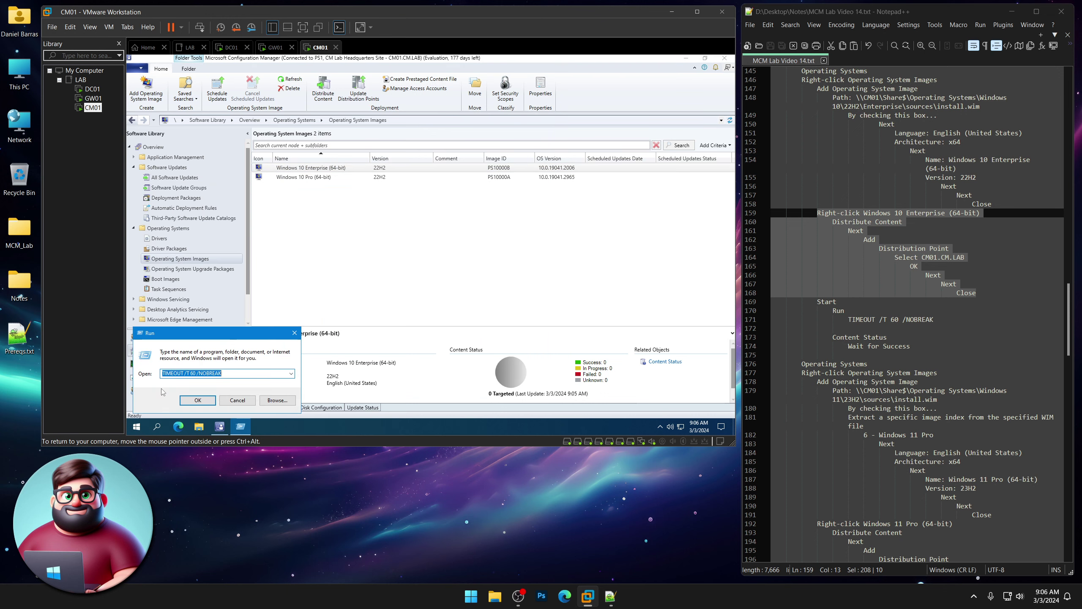
pyautogui.click(198, 400)
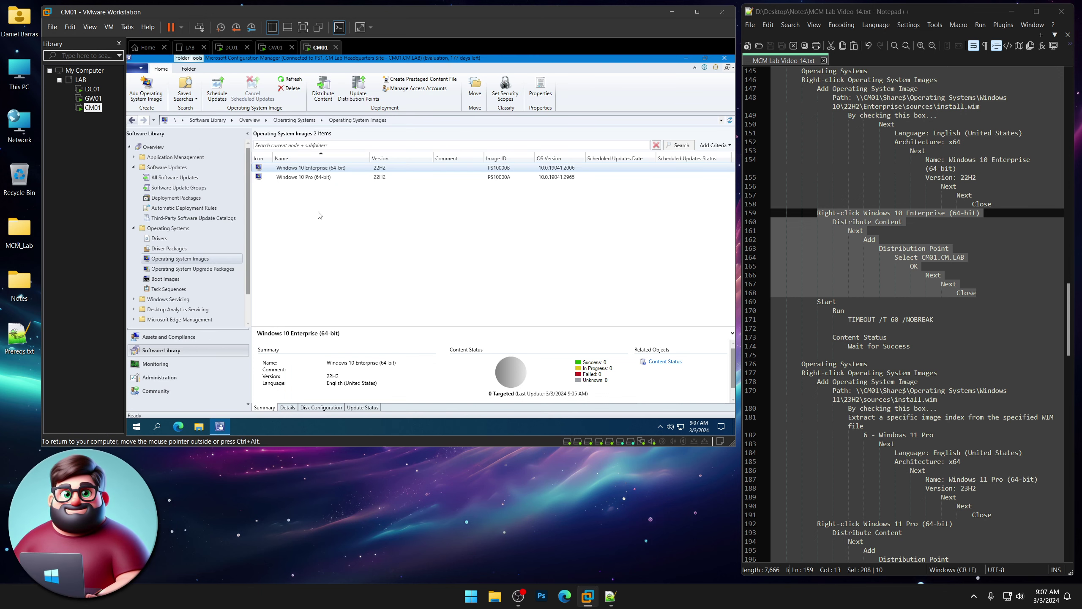
# Switch between the Windows 10 Pro and Windows 10 Enterprise images to check the Enterprise image's content status
pyautogui.click(316, 177)
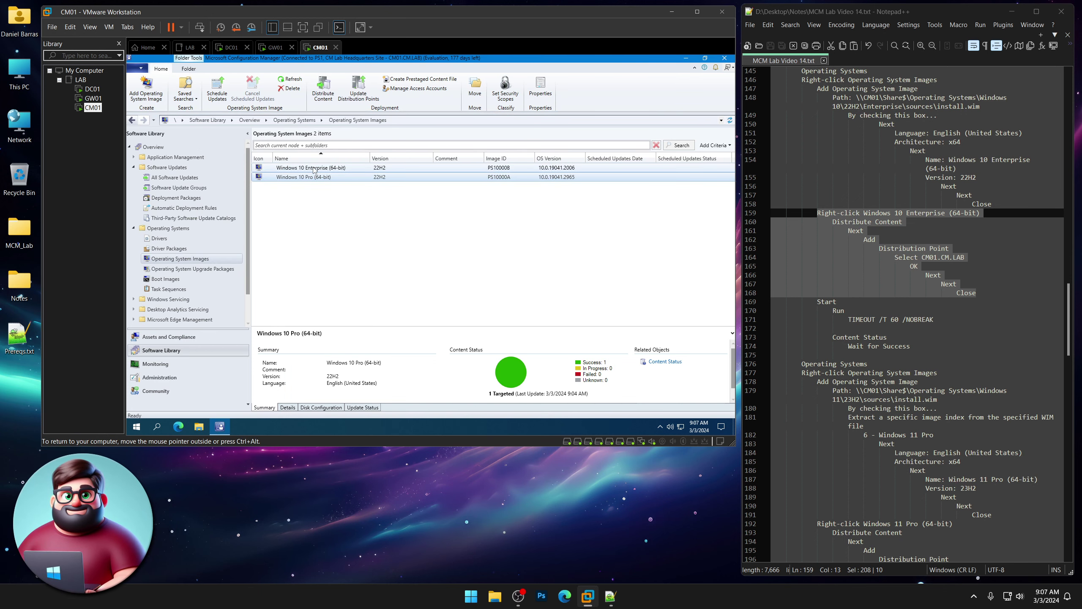
pyautogui.click(314, 168)
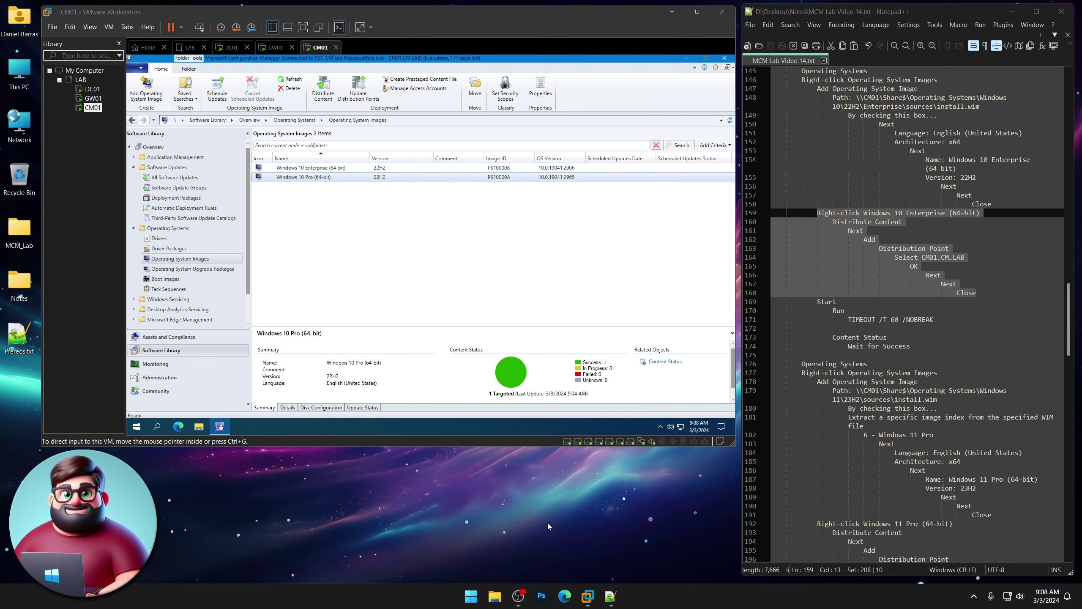
pyautogui.click(333, 168)
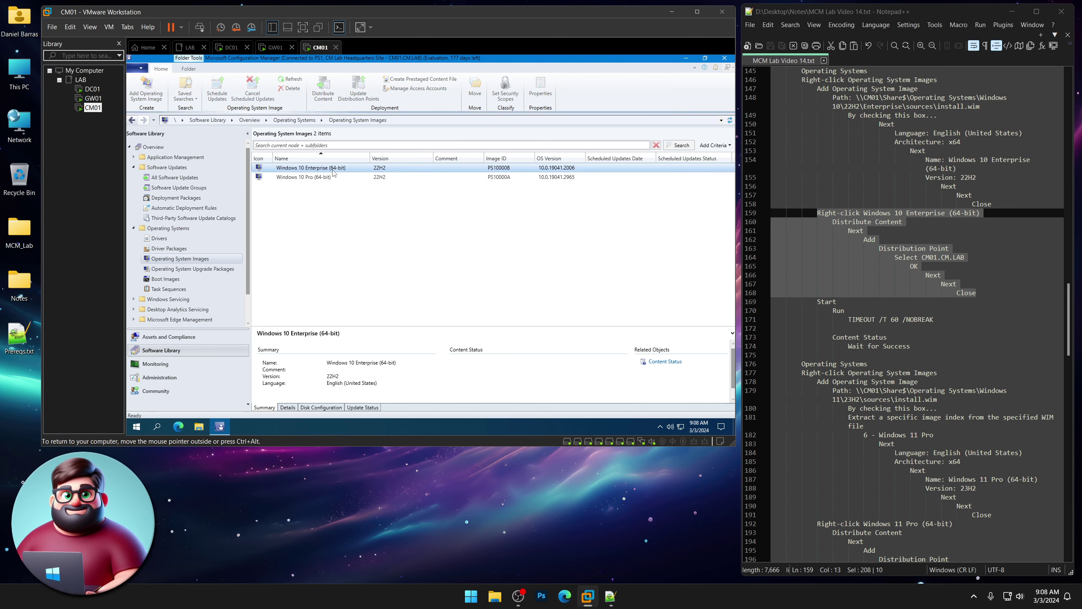
pyautogui.click(331, 174)
pyautogui.click(331, 169)
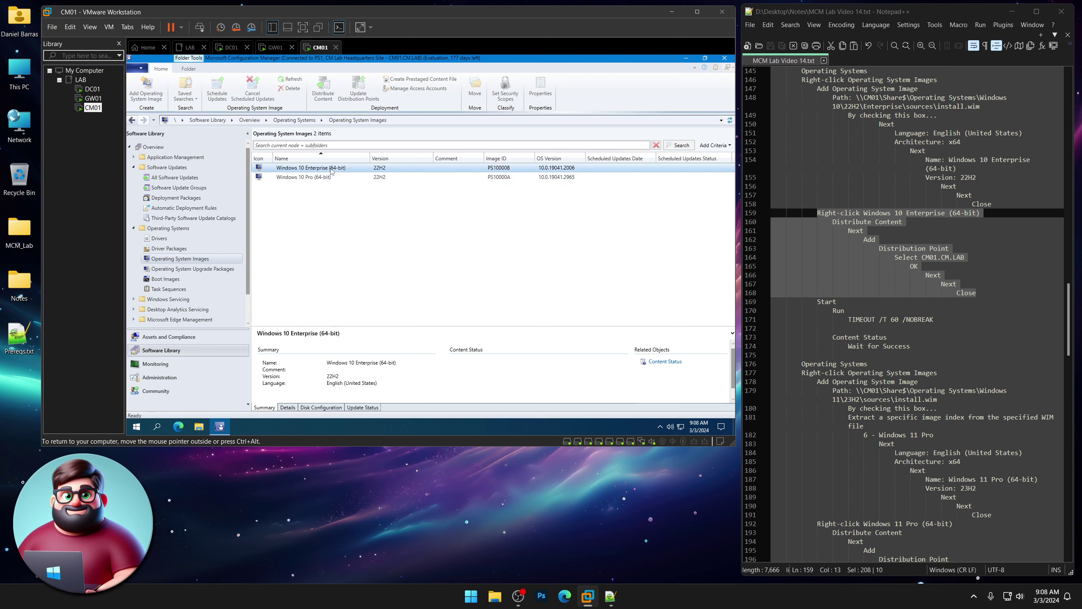
pyautogui.click(330, 176)
pyautogui.click(330, 169)
pyautogui.click(331, 175)
pyautogui.click(329, 169)
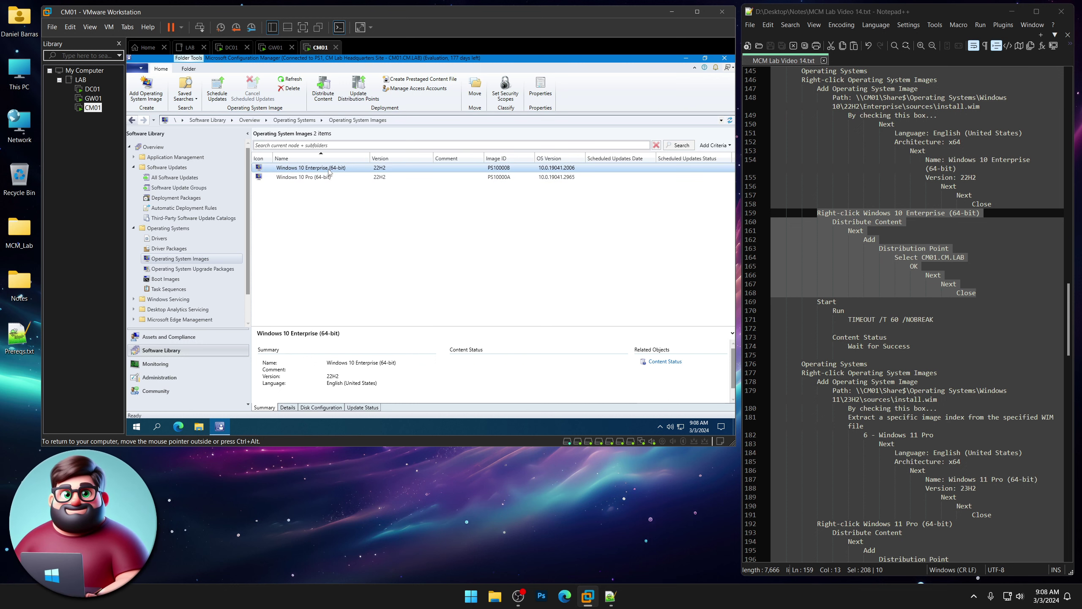
# Highlight the wait instructions and the instructions for adding the Windows 11 23H2 image in the notes
pyautogui.scroll(-5, 880, 284)
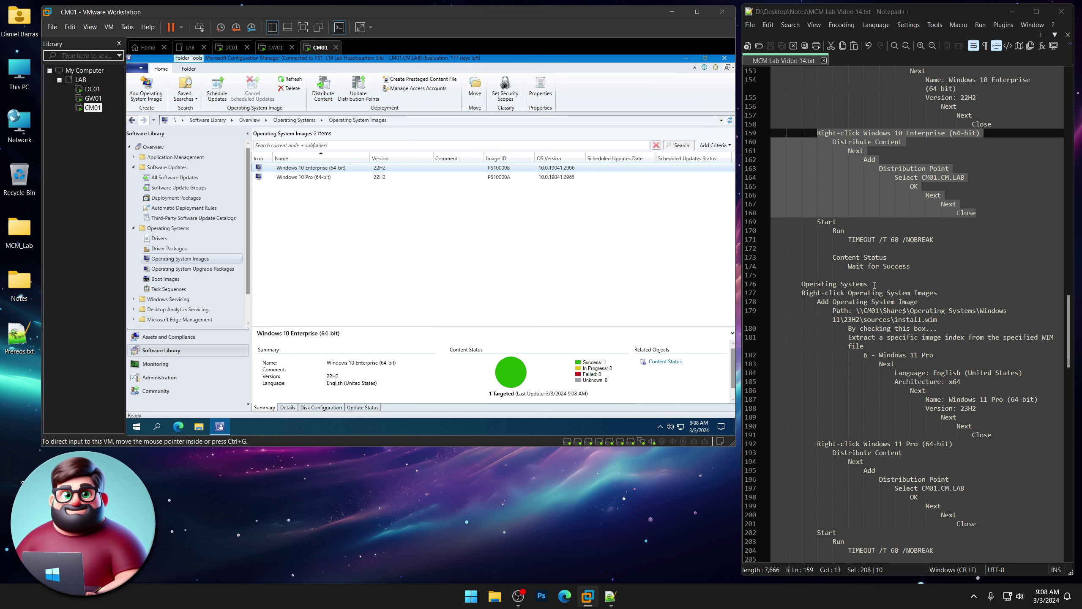
pyautogui.moveTo(921, 188); pyautogui.dragTo(853, 142)
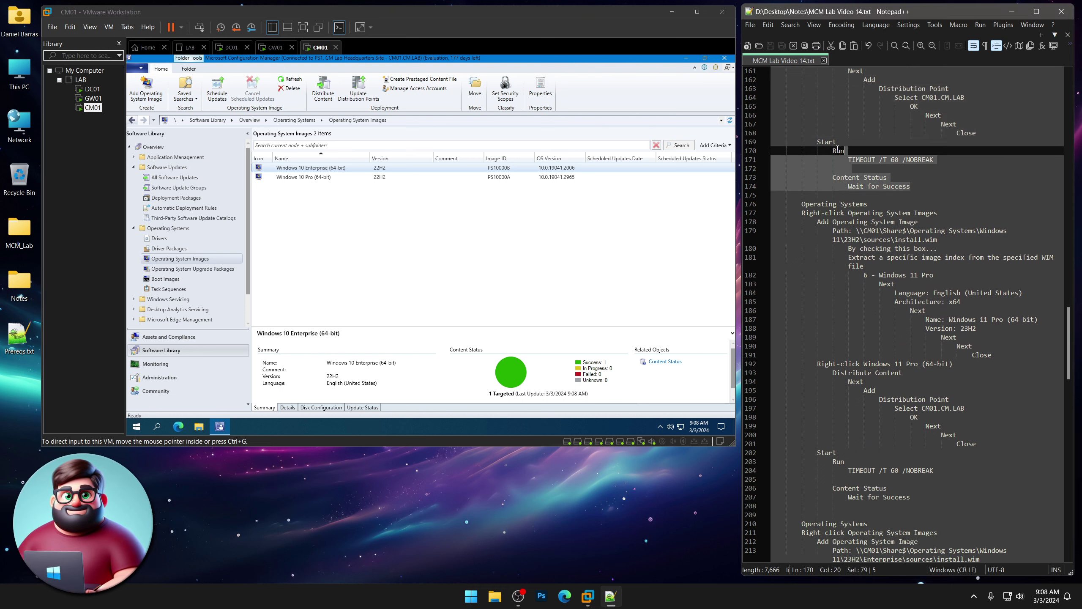
pyautogui.scroll(-3, 891, 277)
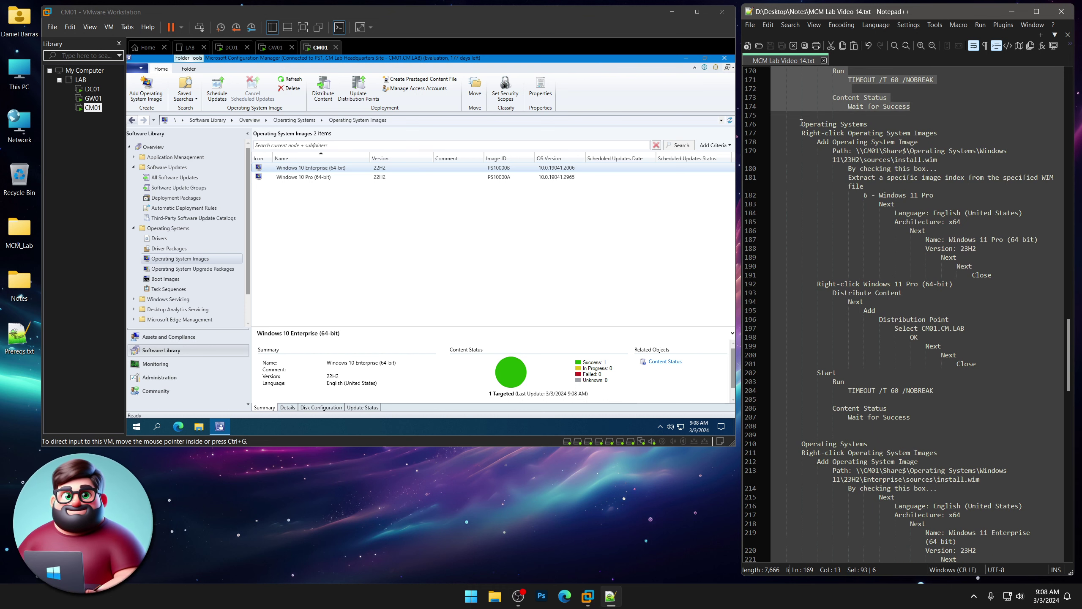
pyautogui.moveTo(800, 122); pyautogui.dragTo(919, 160)
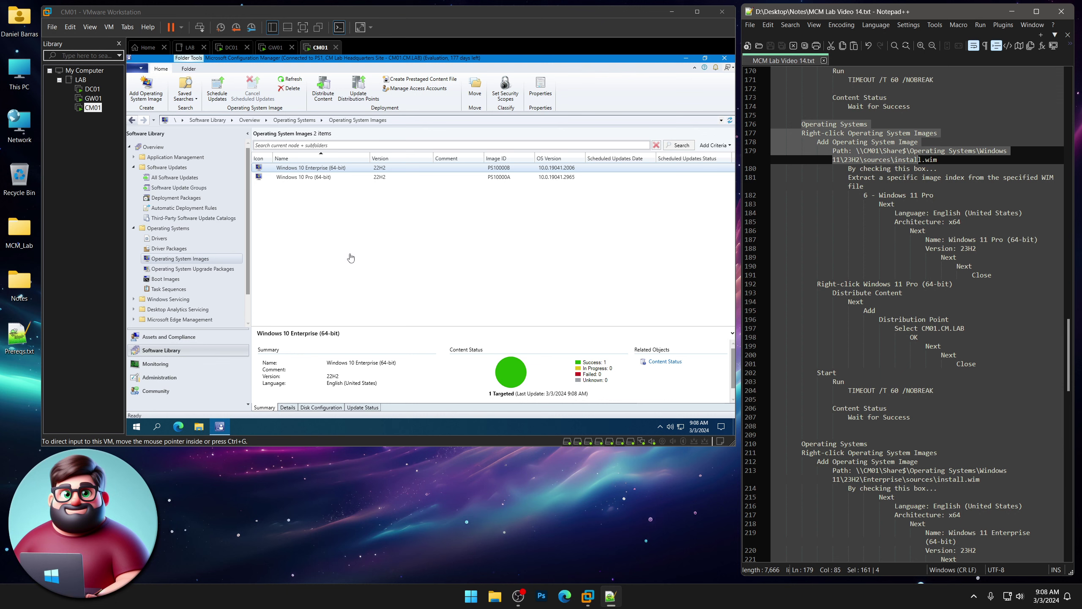
# Start adding an operating system image and try \\CM01\Share$\Operating Systems\Windows 11\23H2\sources\install.wim from the notes as its source file
pyautogui.rightClick(195, 259)
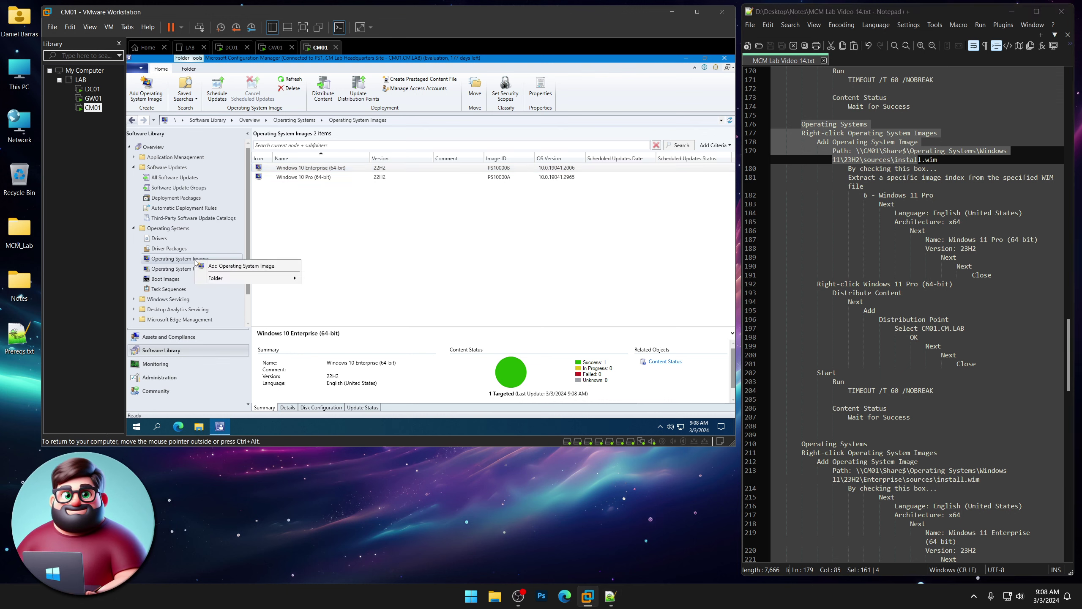
pyautogui.click(247, 267)
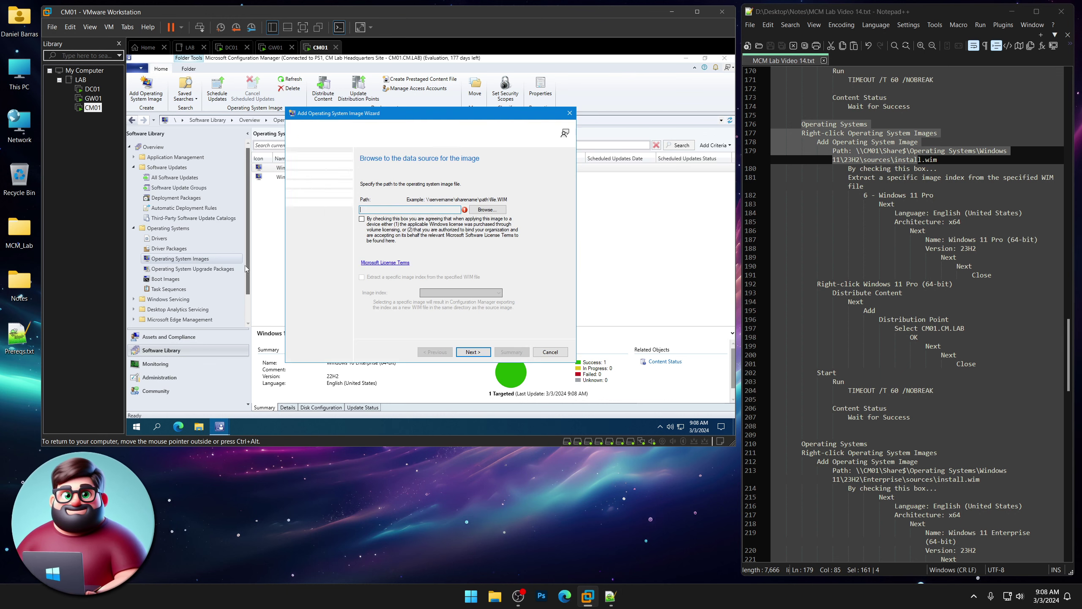
pyautogui.click(953, 177)
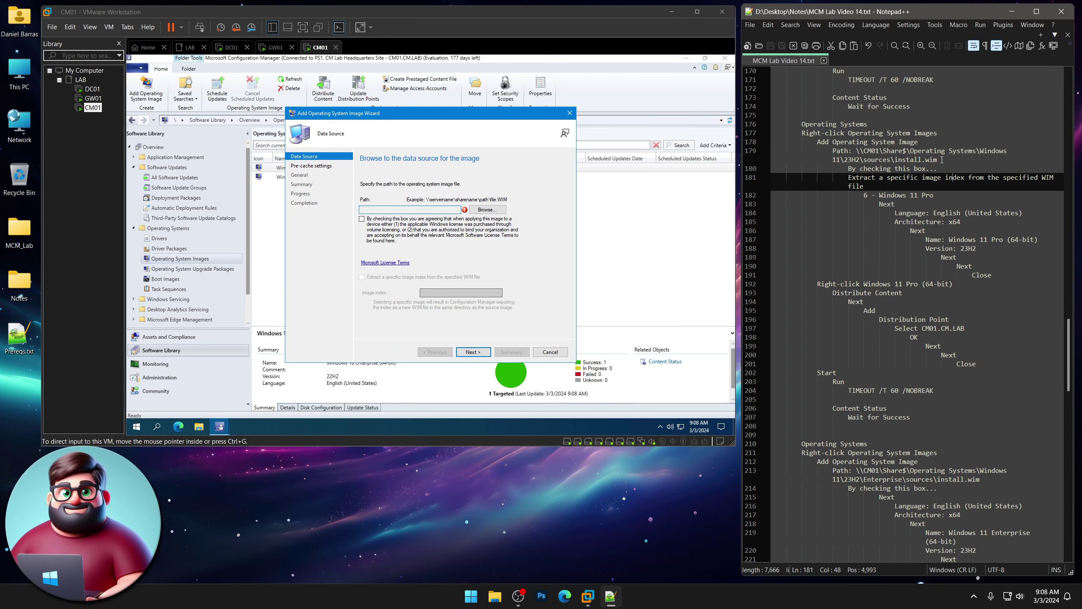
pyautogui.moveTo(939, 159); pyautogui.dragTo(857, 150)
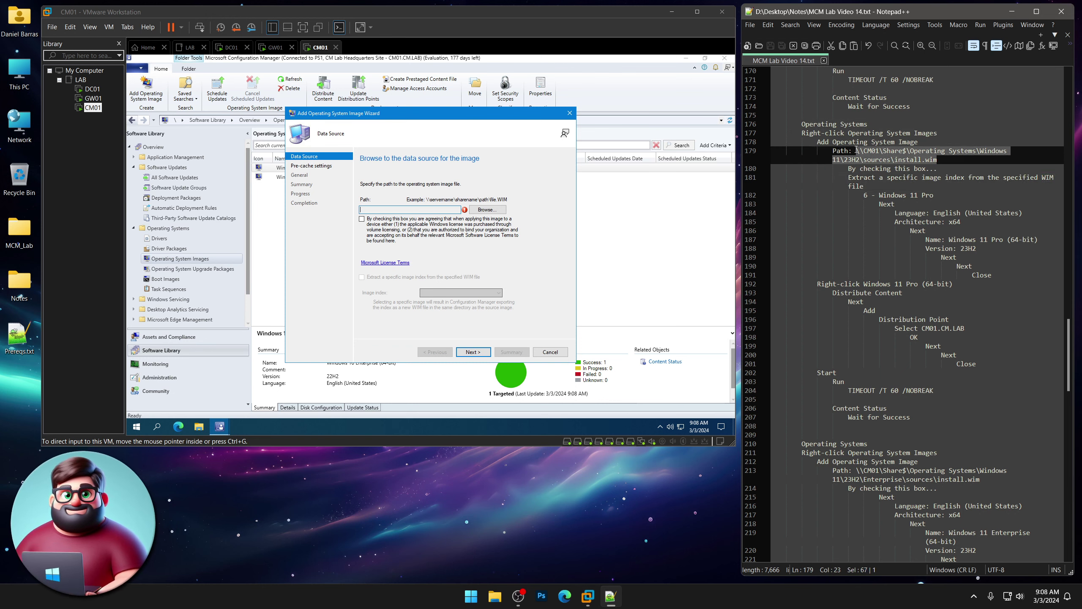
pyautogui.rightClick(878, 160)
pyautogui.click(904, 178)
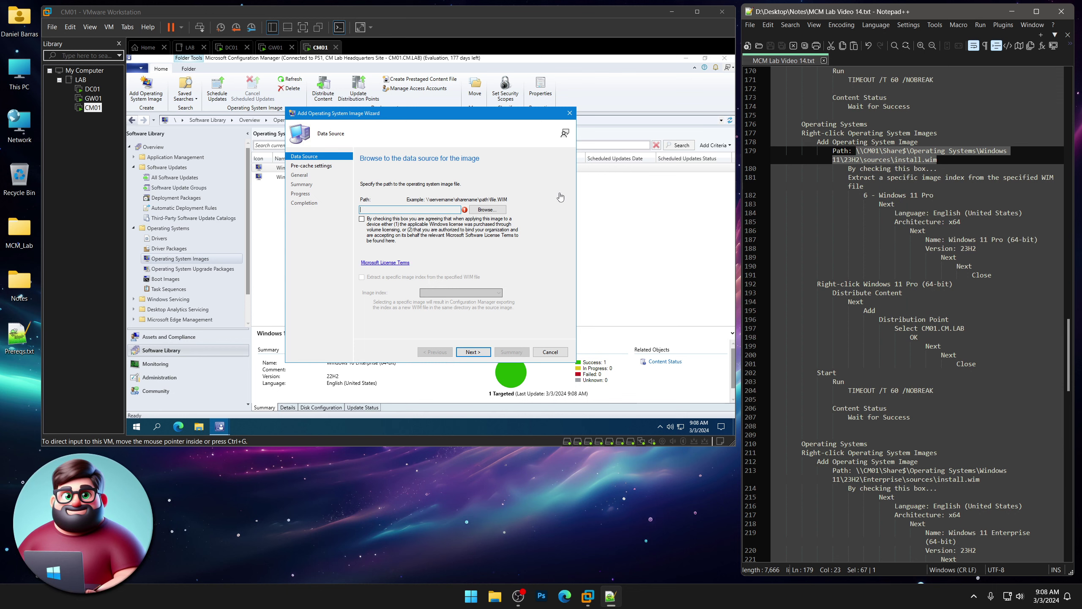
pyautogui.click(488, 209)
pyautogui.hotkey('ctrl', 'v')
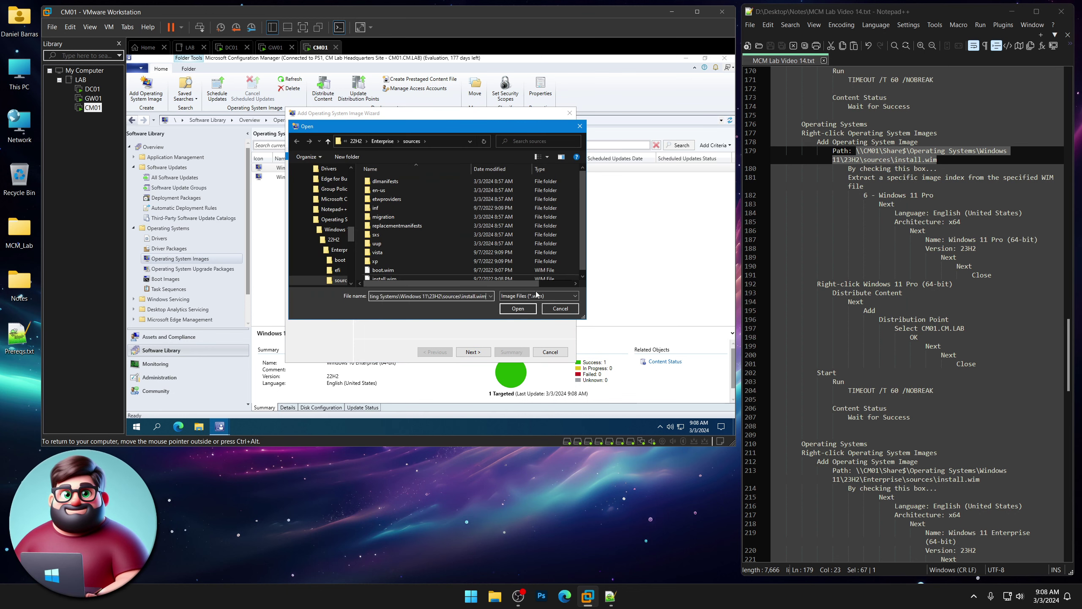
pyautogui.click(520, 310)
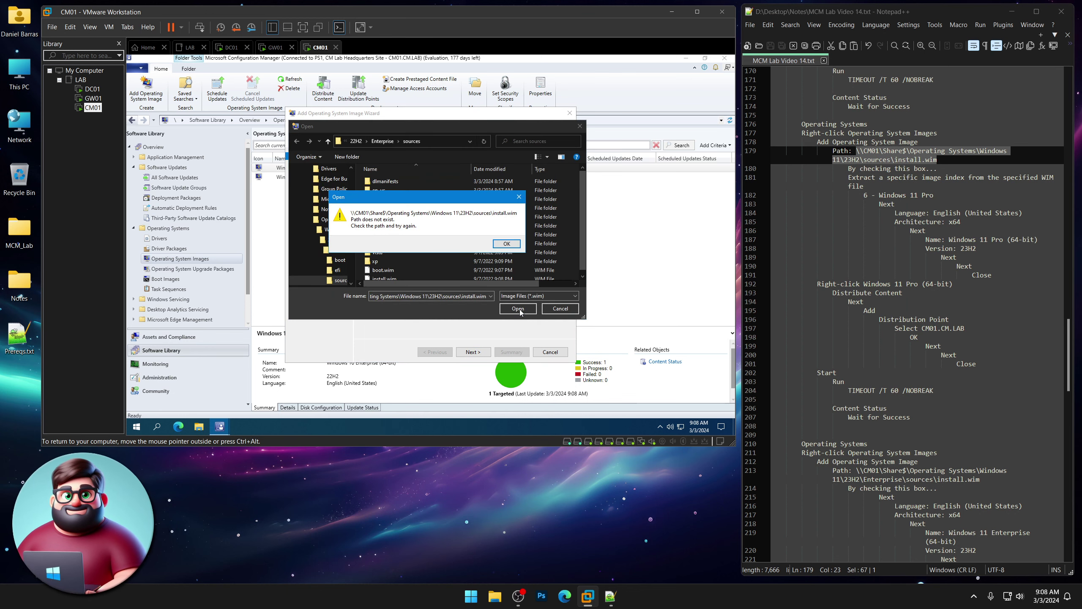
pyautogui.click(507, 243)
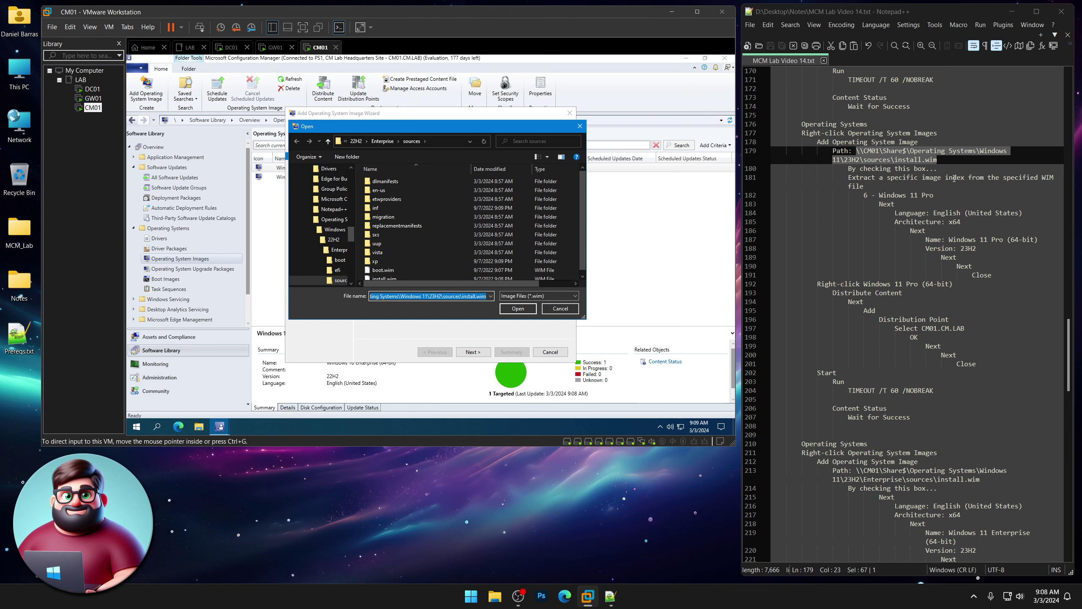
pyautogui.click(922, 160)
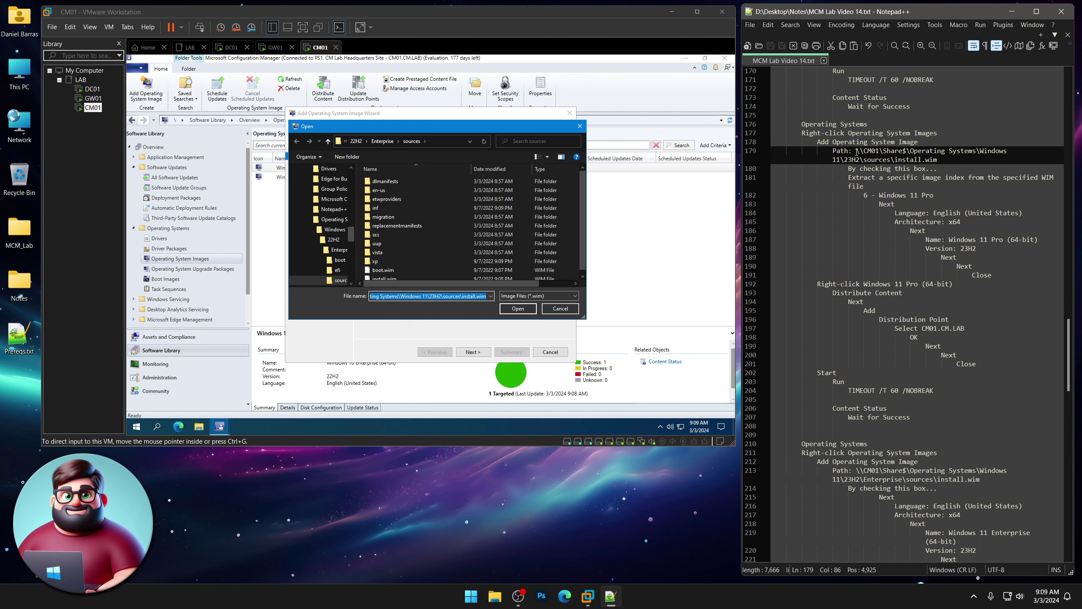
pyautogui.moveTo(856, 151); pyautogui.dragTo(939, 161)
pyautogui.rightClick(898, 161)
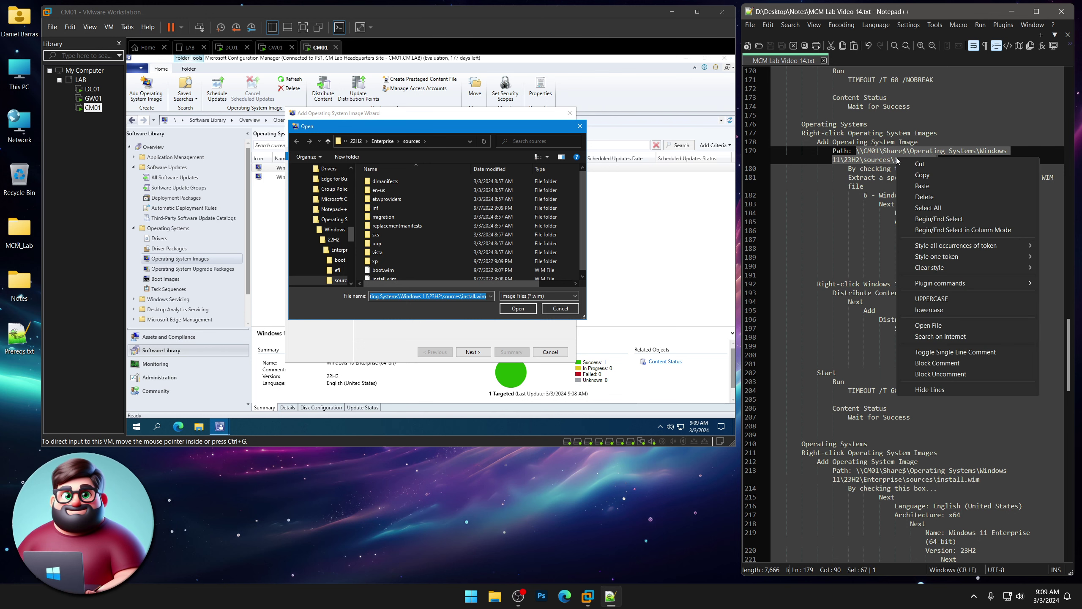
pyautogui.click(920, 175)
pyautogui.click(455, 315)
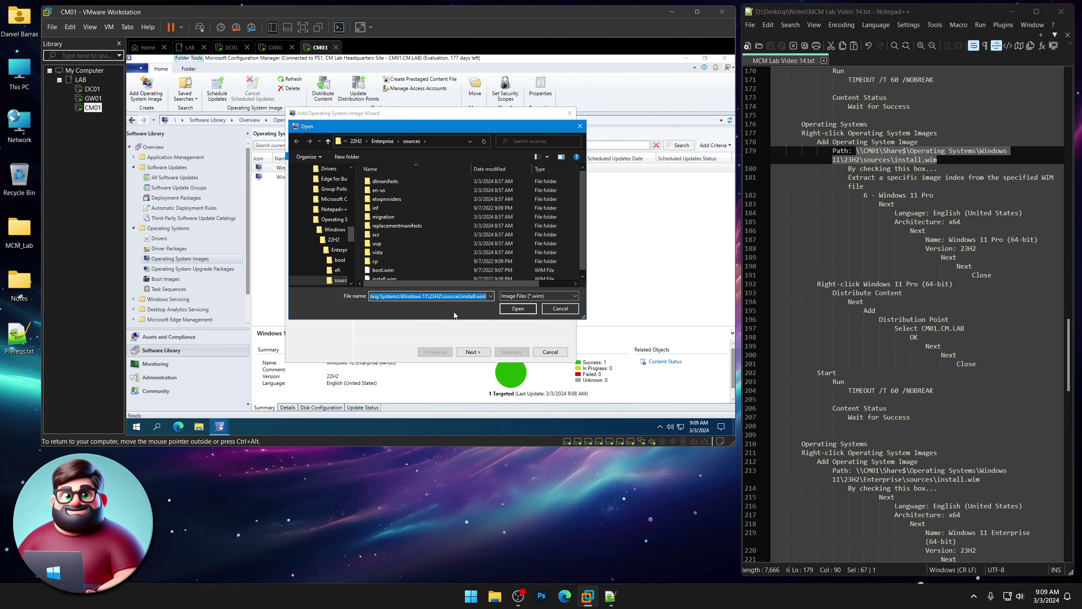
# Insert the Multi\ folder after 23H2\ in the Windows 11 Pro image path in the notes and save the file
pyautogui.click(856, 160)
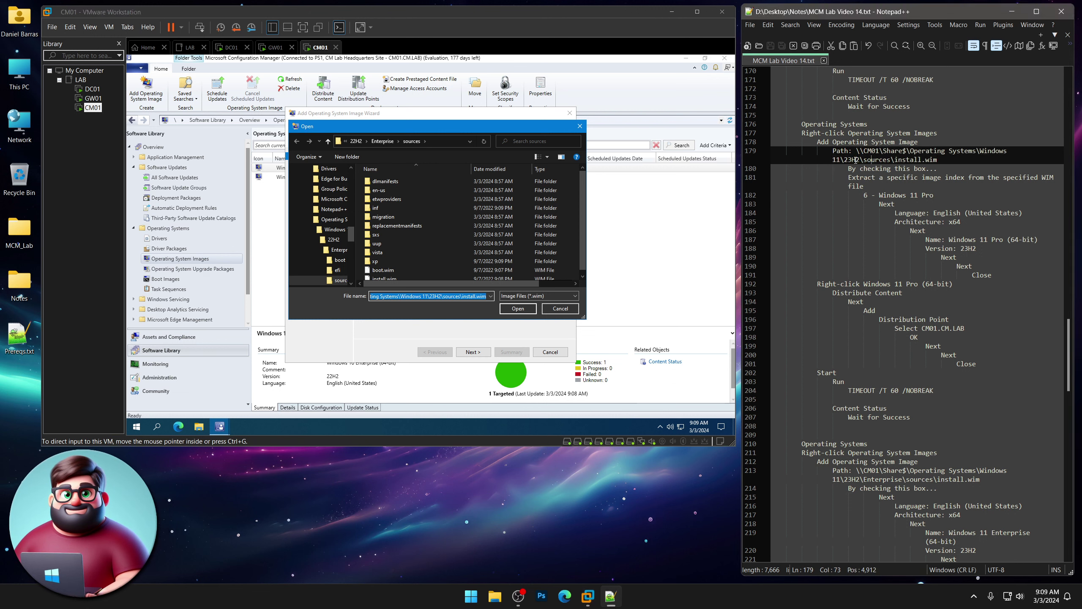
pyautogui.write('Multi\\')
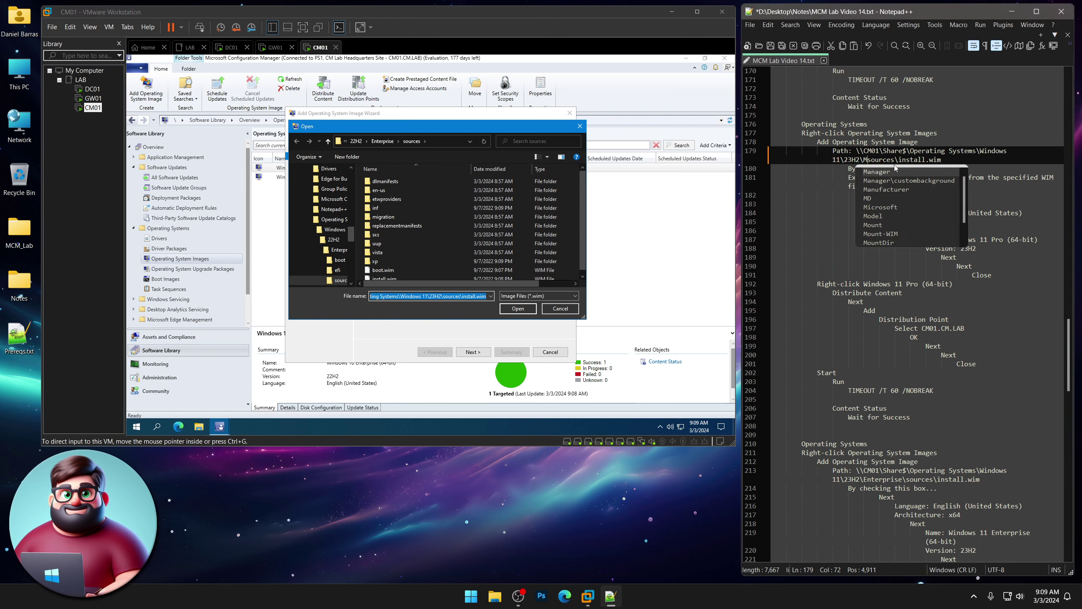
pyautogui.hotkey('ctrl', 's')
# Copy the corrected path from the notes and open \\CM01\Share$\Operating Systems\Windows 11\23H2\Multi\sources\install.wim as the image source
pyautogui.moveTo(964, 160); pyautogui.dragTo(857, 152)
pyautogui.rightClick(877, 154)
pyautogui.click(894, 169)
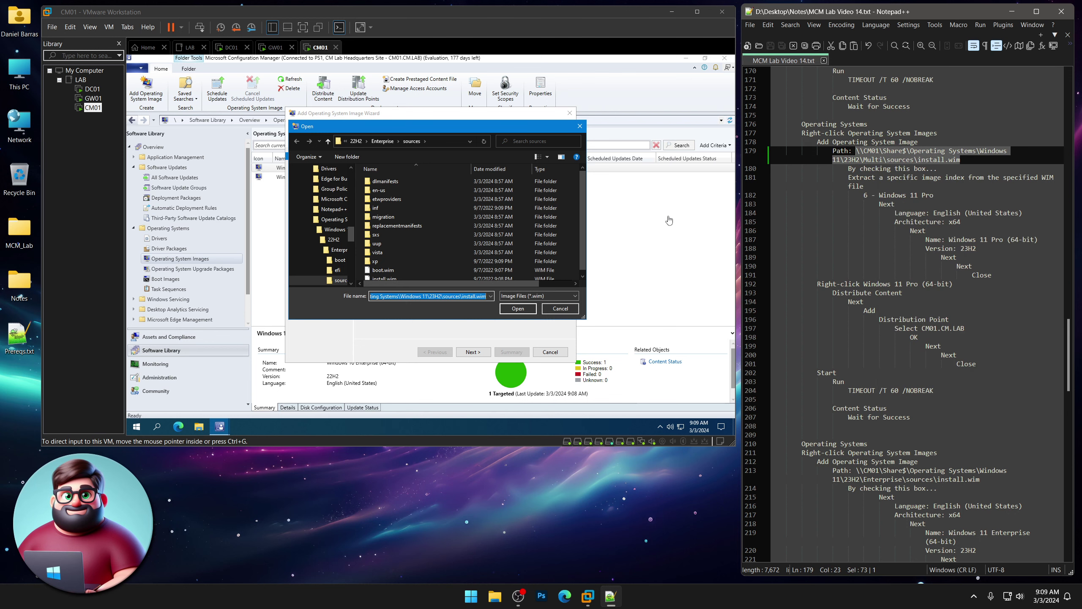
pyautogui.click(447, 302)
pyautogui.hotkey('ctrl', 'v')
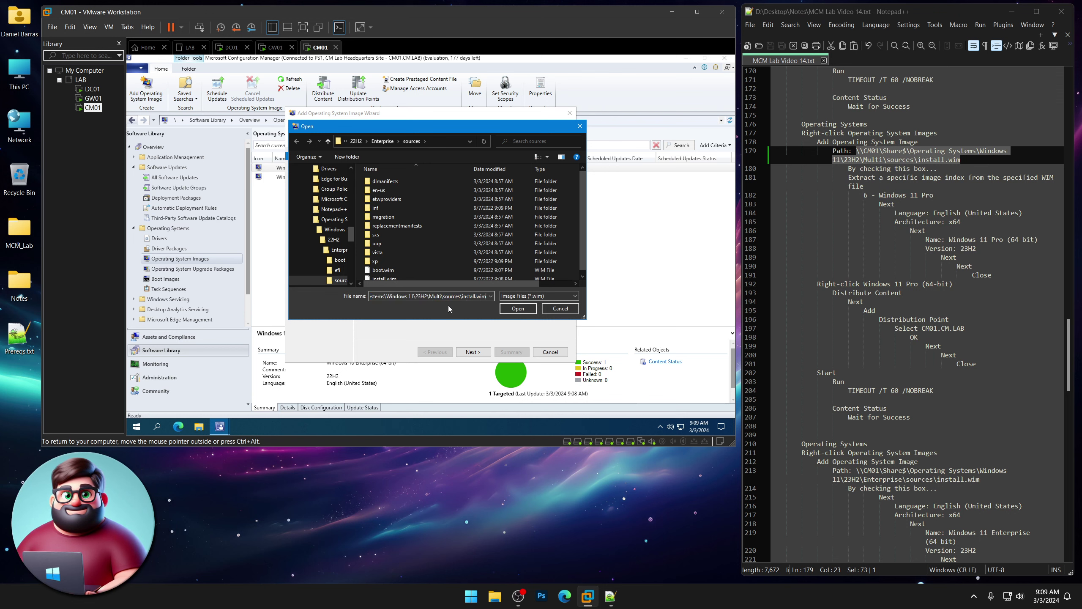
pyautogui.click(523, 308)
# Accept the license agreement, enable extracting a specific image index, and choose 6 - Windows 11 Pro
pyautogui.click(362, 219)
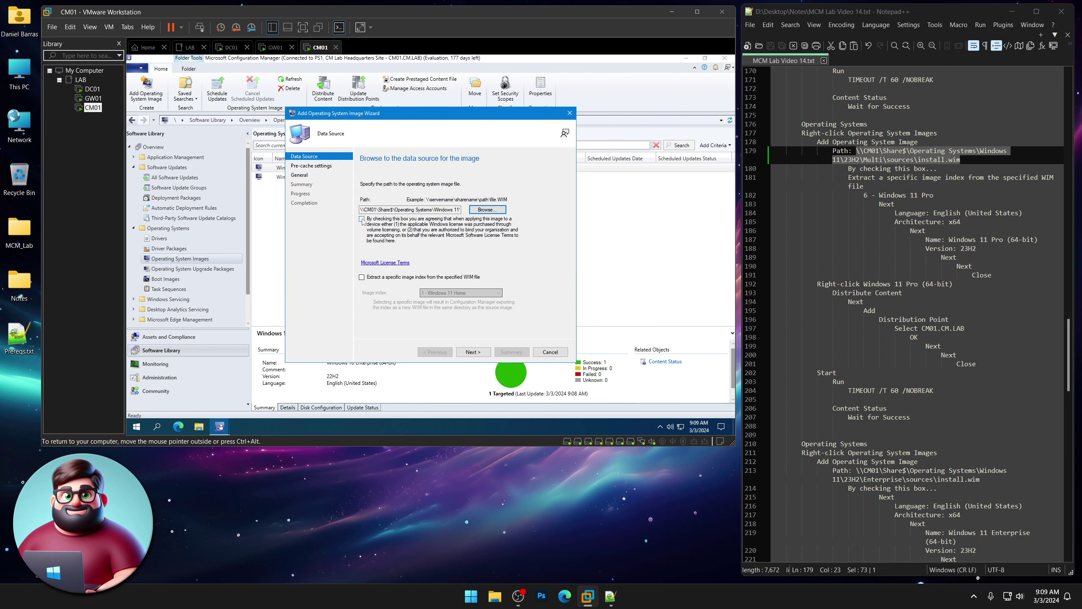
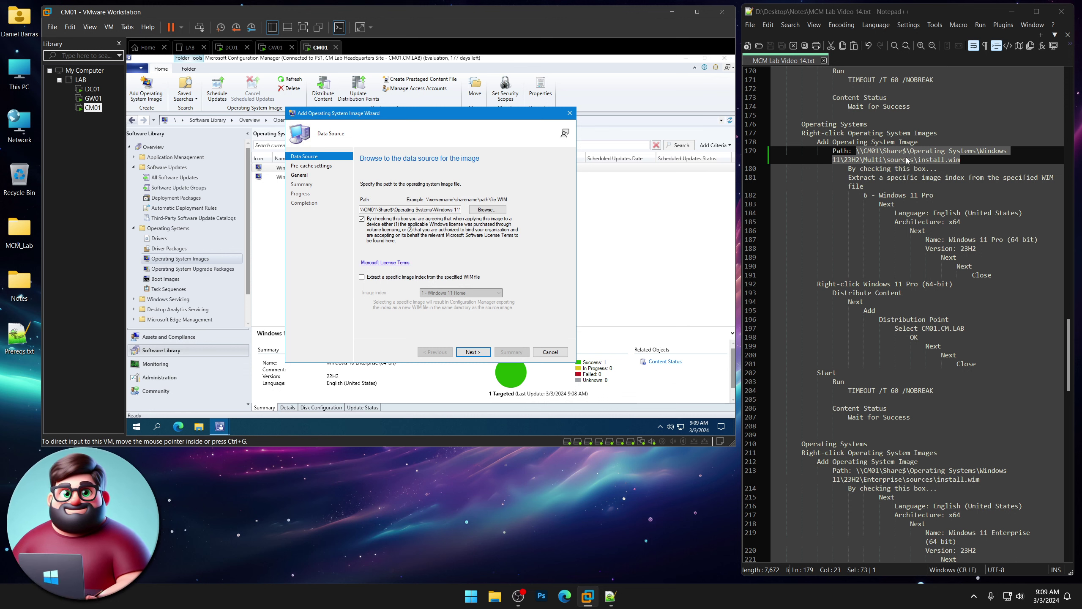
pyautogui.click(361, 277)
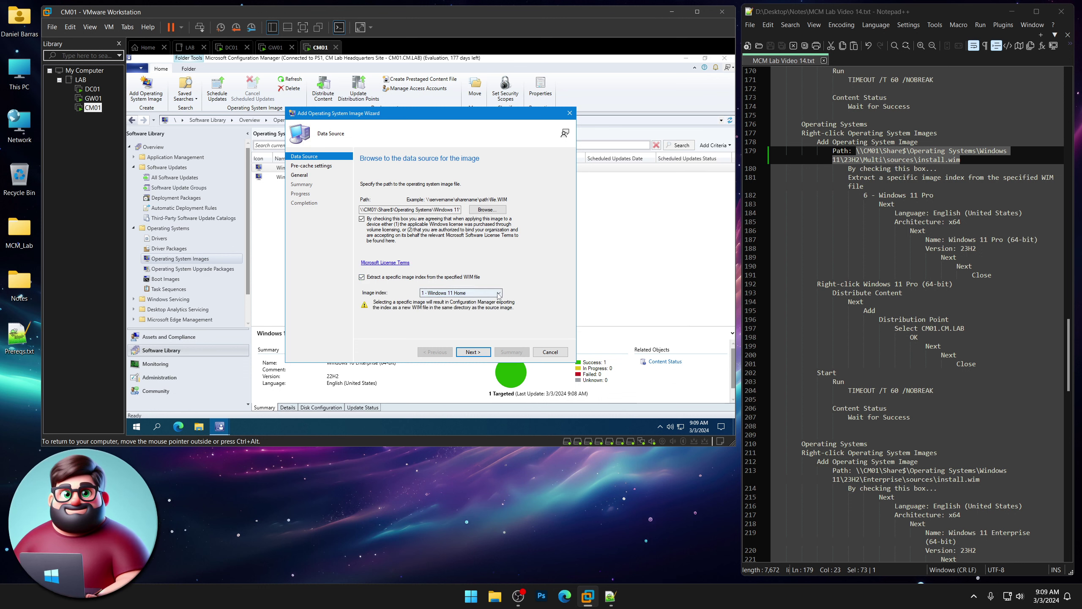
pyautogui.click(462, 293)
pyautogui.click(462, 328)
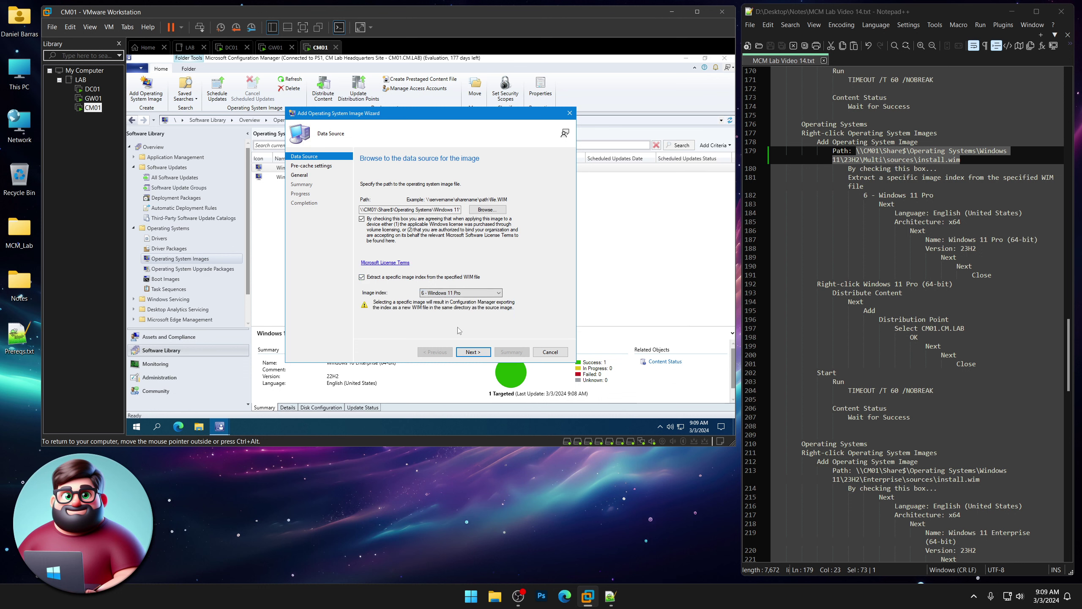
pyautogui.click(476, 353)
# Set the image's pre-cache language to English (United States) and its architecture to x64
pyautogui.click(510, 202)
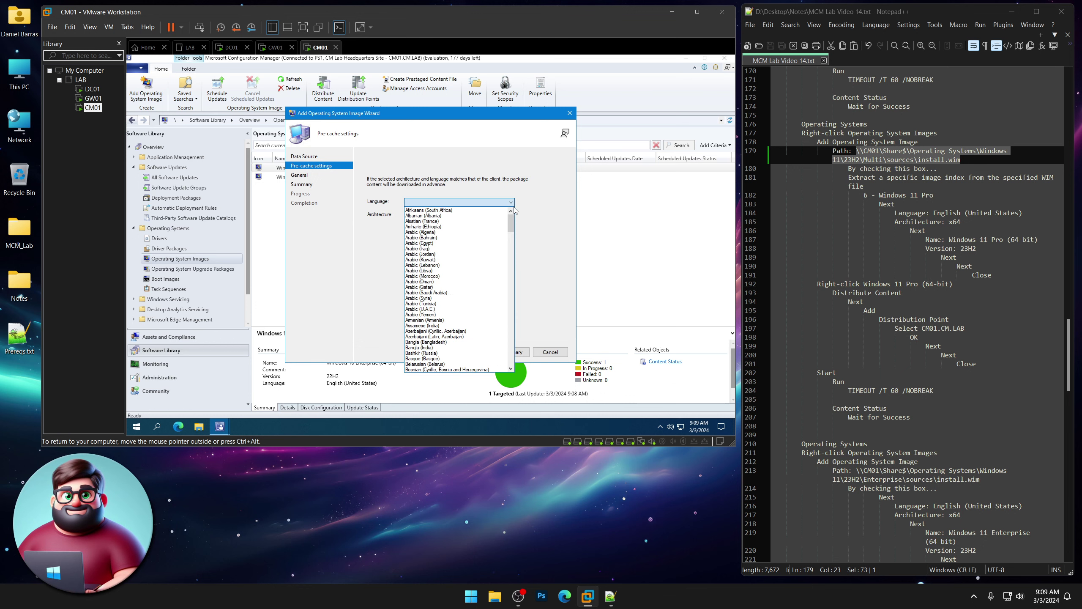
pyautogui.moveTo(513, 224); pyautogui.dragTo(514, 263)
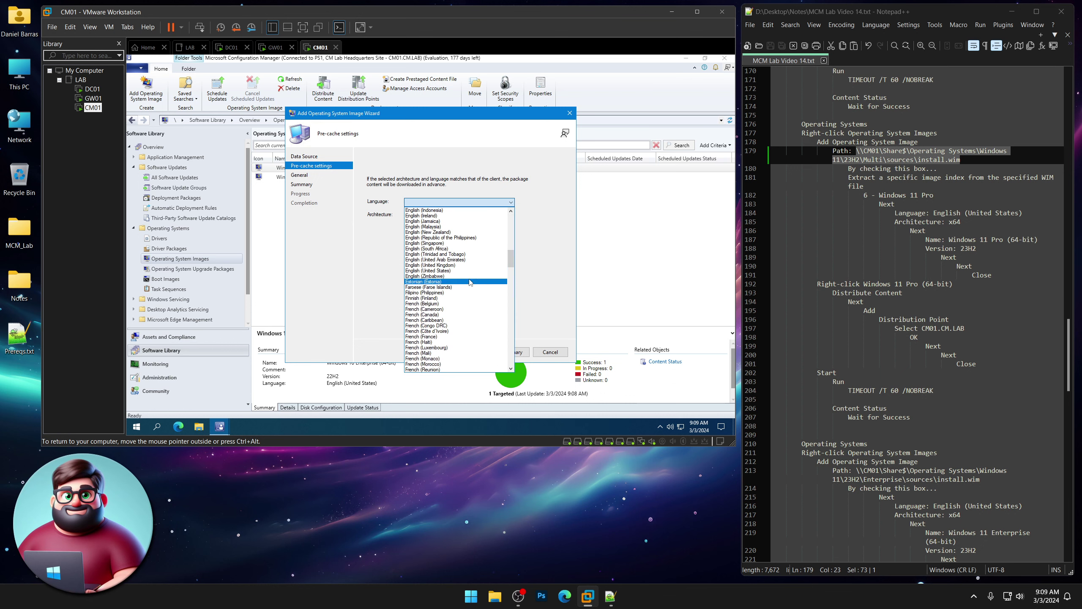
pyautogui.click(454, 270)
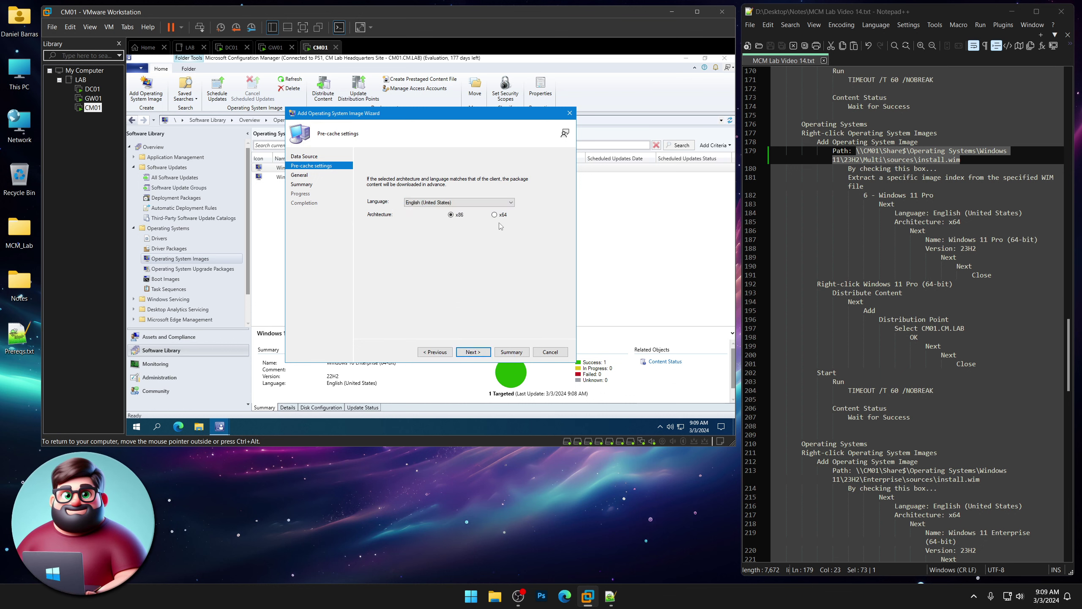
pyautogui.click(494, 214)
pyautogui.click(473, 352)
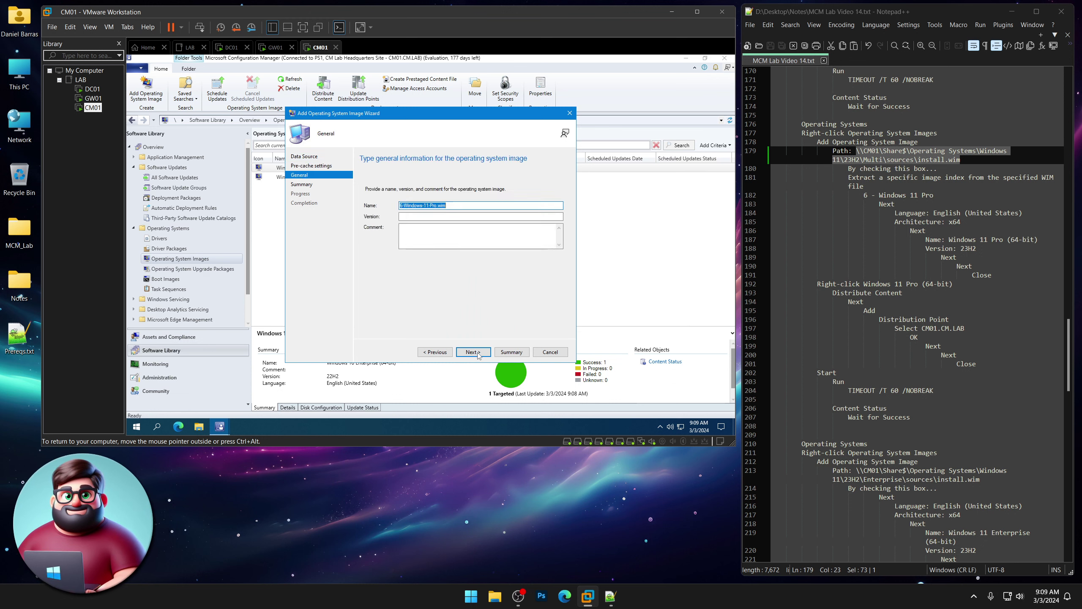
# Name the image Windows 11 Pro (64-bit) with version 23H2 and complete the Add Operating System Image Wizard
pyautogui.write('Wi')
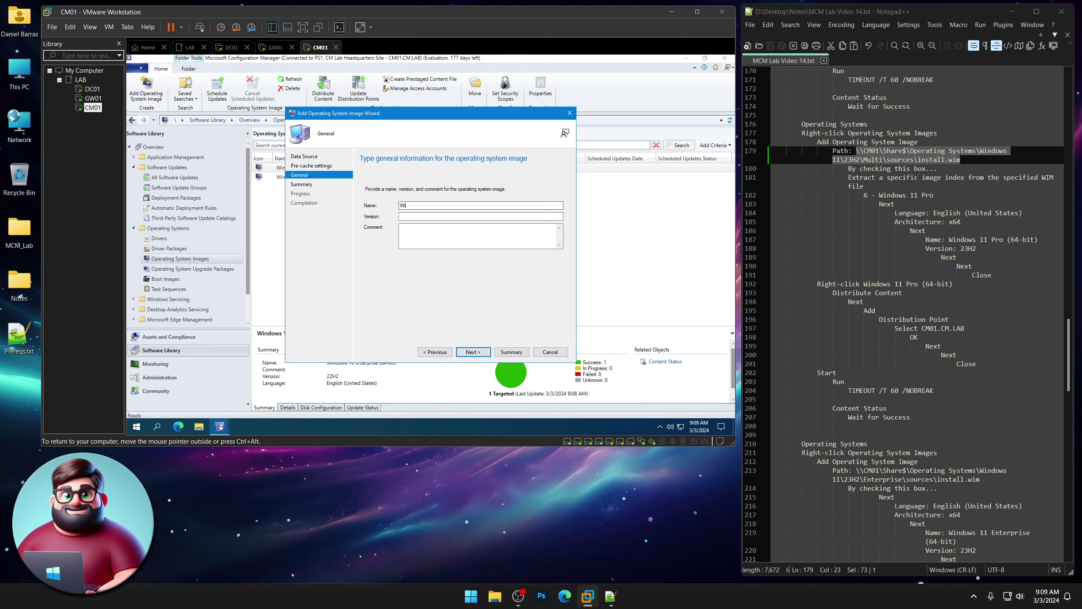
pyautogui.write('ndows 11 Pro (64-bit')
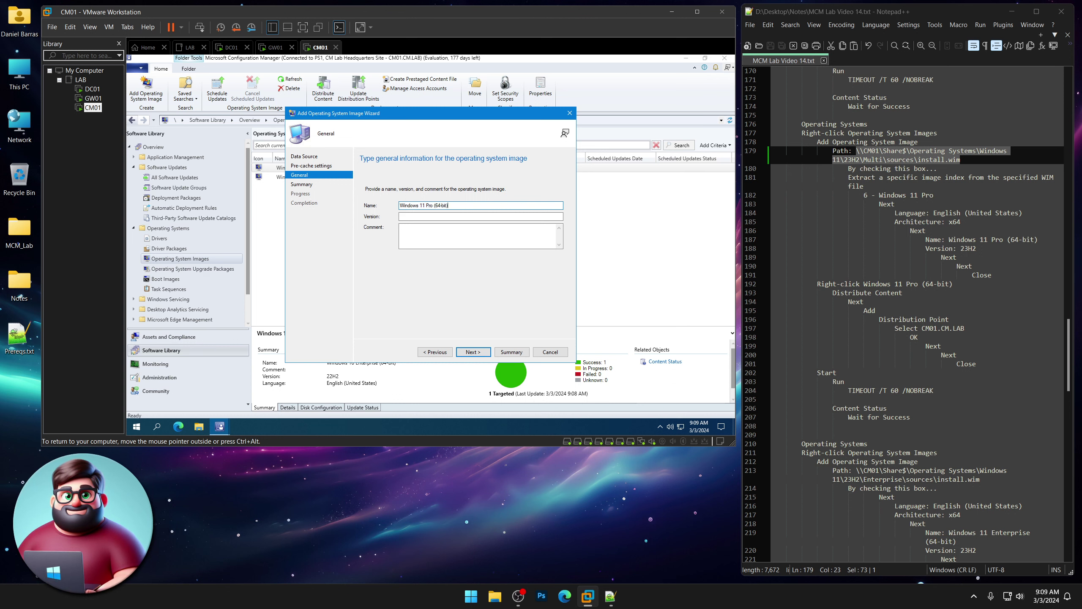
pyautogui.press('Tab')
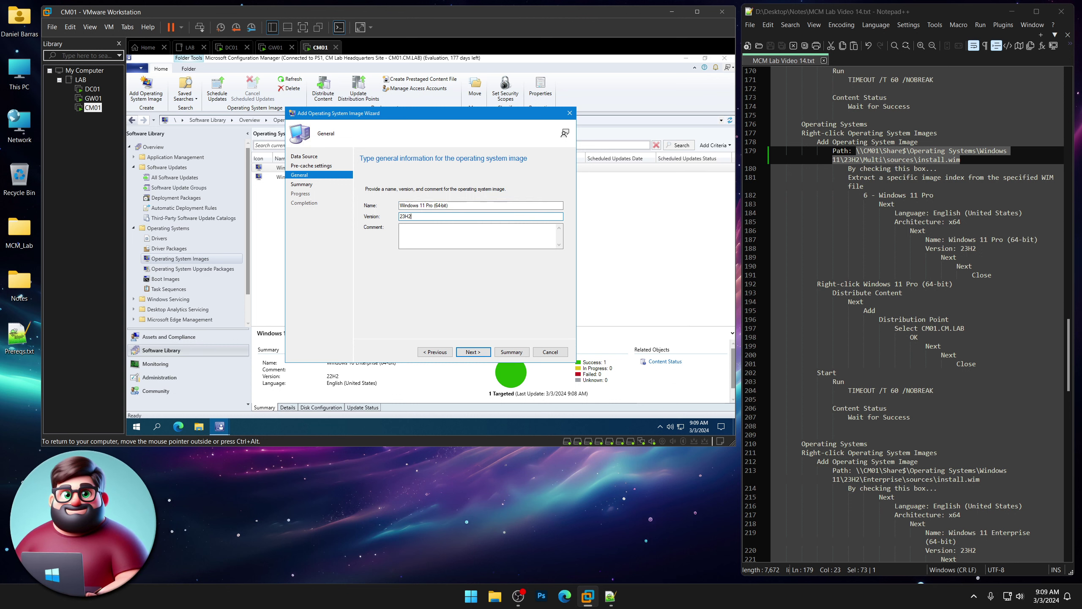
pyautogui.write('23H2')
pyautogui.click(479, 354)
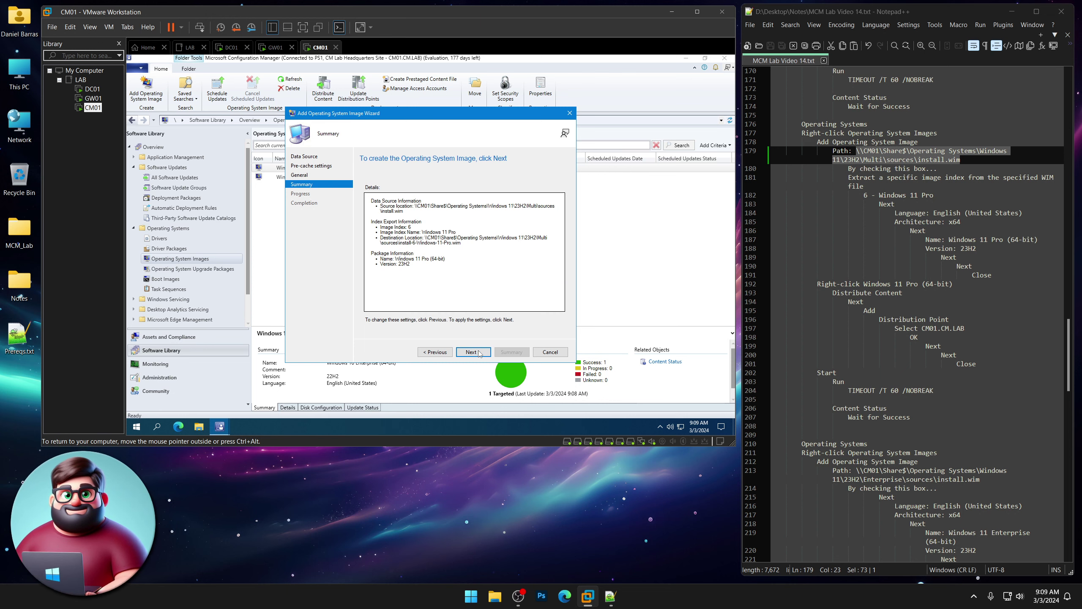
pyautogui.click(479, 353)
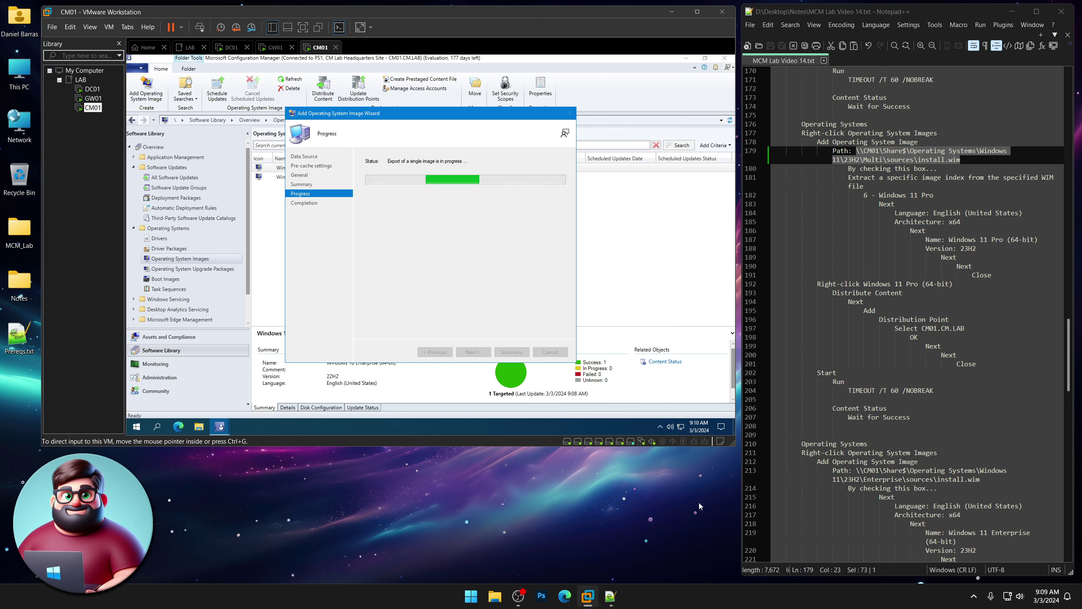
pyautogui.scroll(-1, 855, 388)
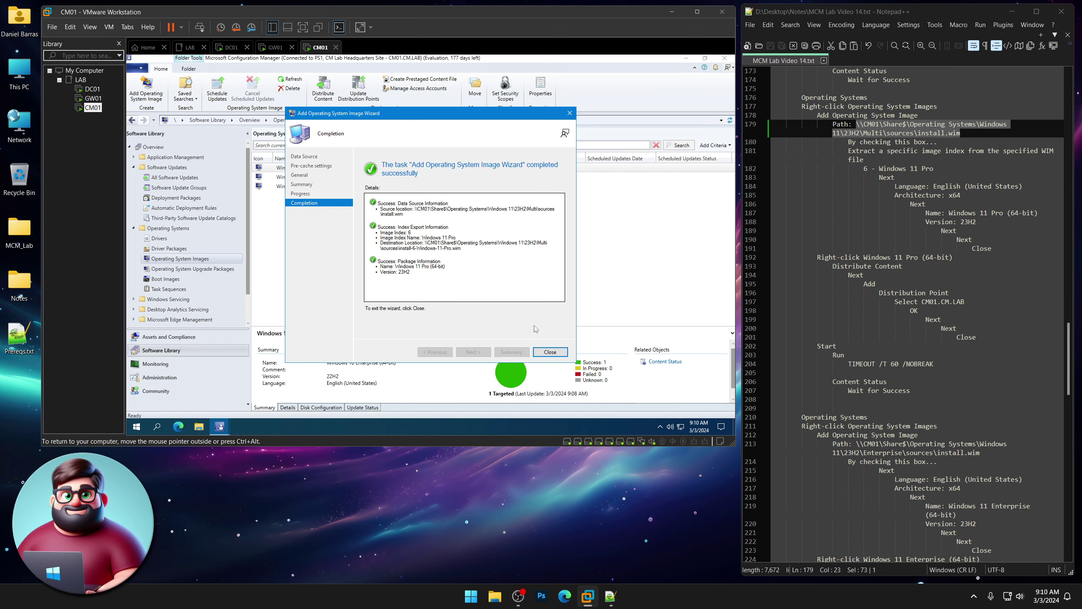
pyautogui.click(550, 352)
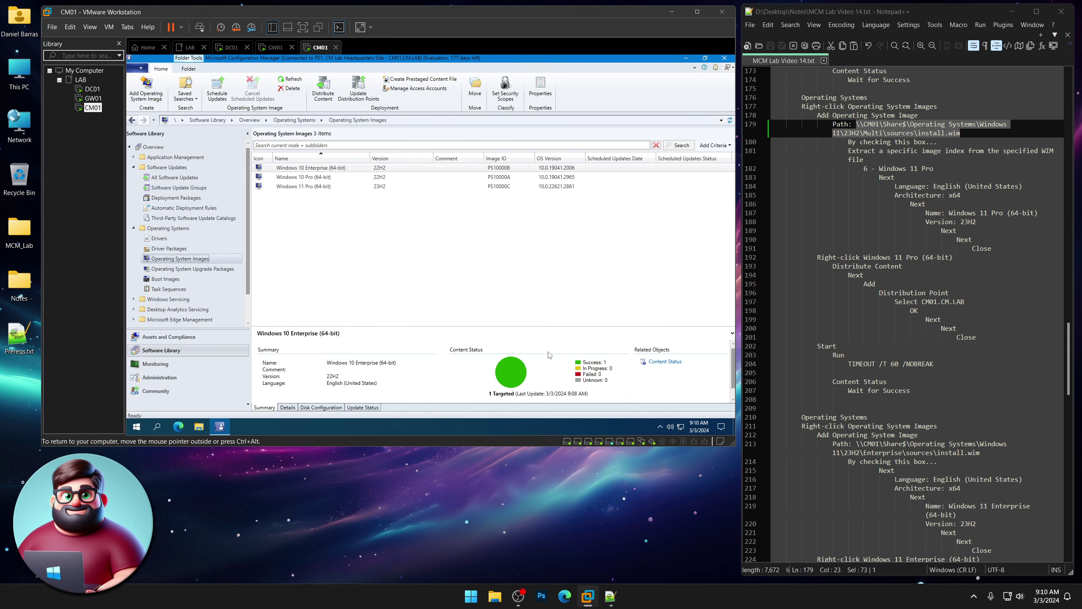
# Distribute the Windows 11 Pro (64-bit) image to the CM01.CM.LAB distribution point and complete the Distribute Content Wizard
pyautogui.scroll(-3, 895, 256)
pyautogui.moveTo(977, 258); pyautogui.dragTo(819, 178)
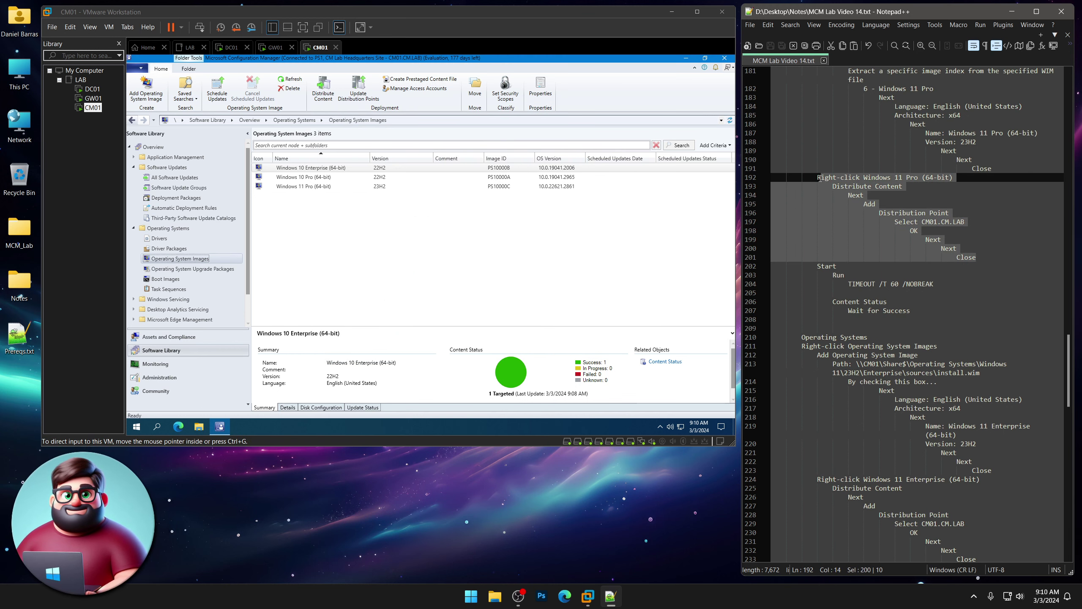
pyautogui.rightClick(313, 188)
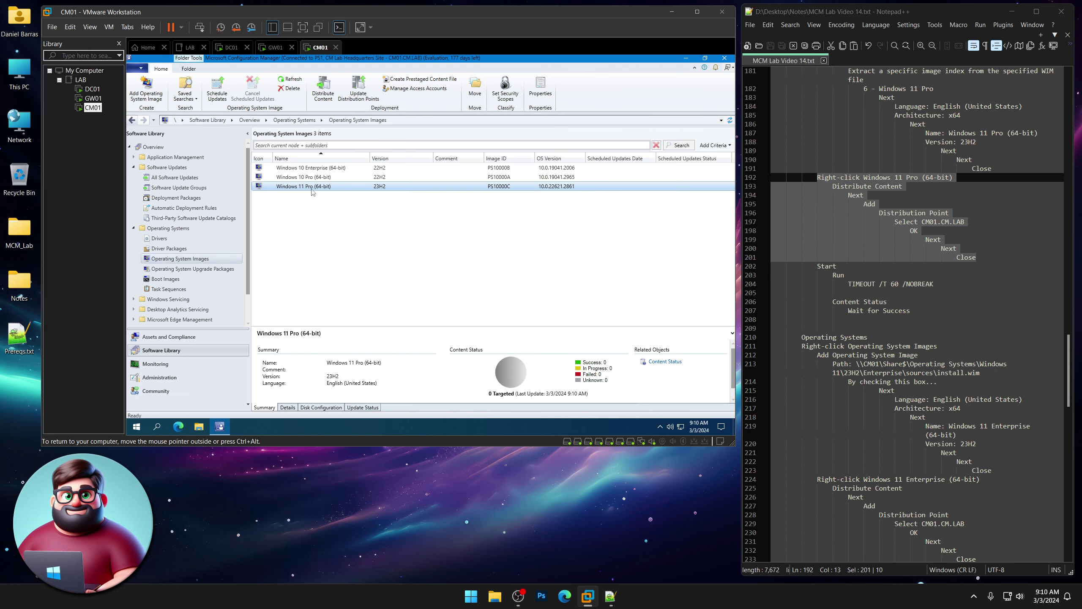
pyautogui.click(334, 238)
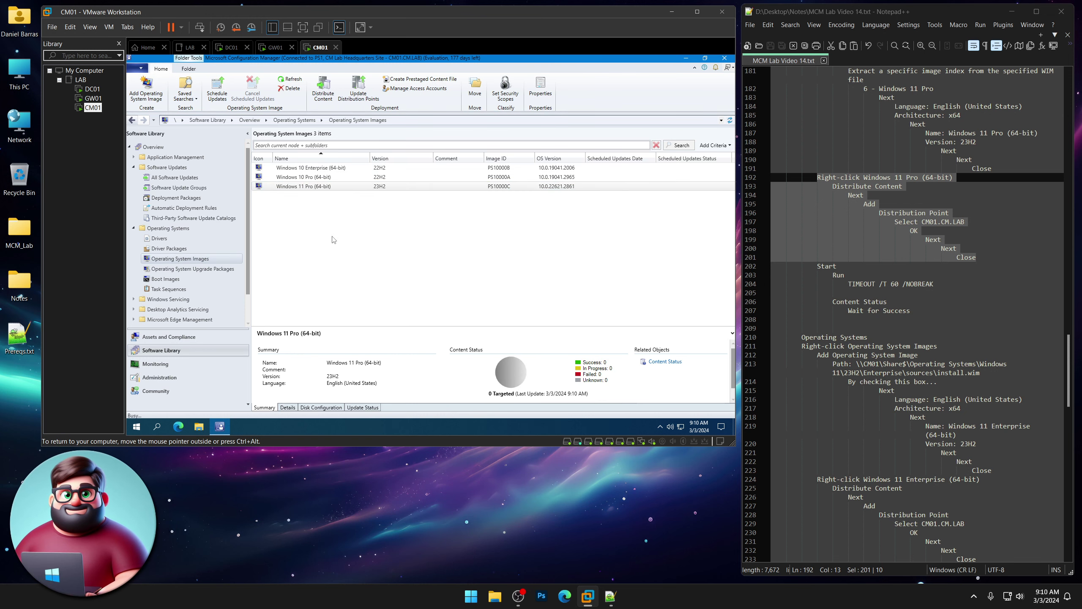
pyautogui.click(476, 352)
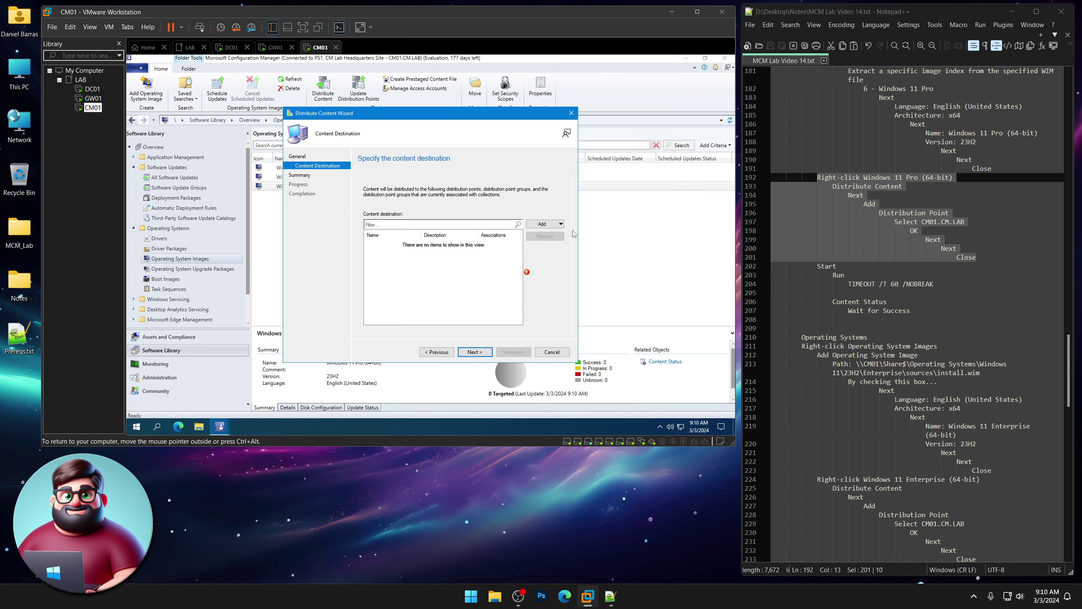
pyautogui.click(545, 223)
pyautogui.click(561, 246)
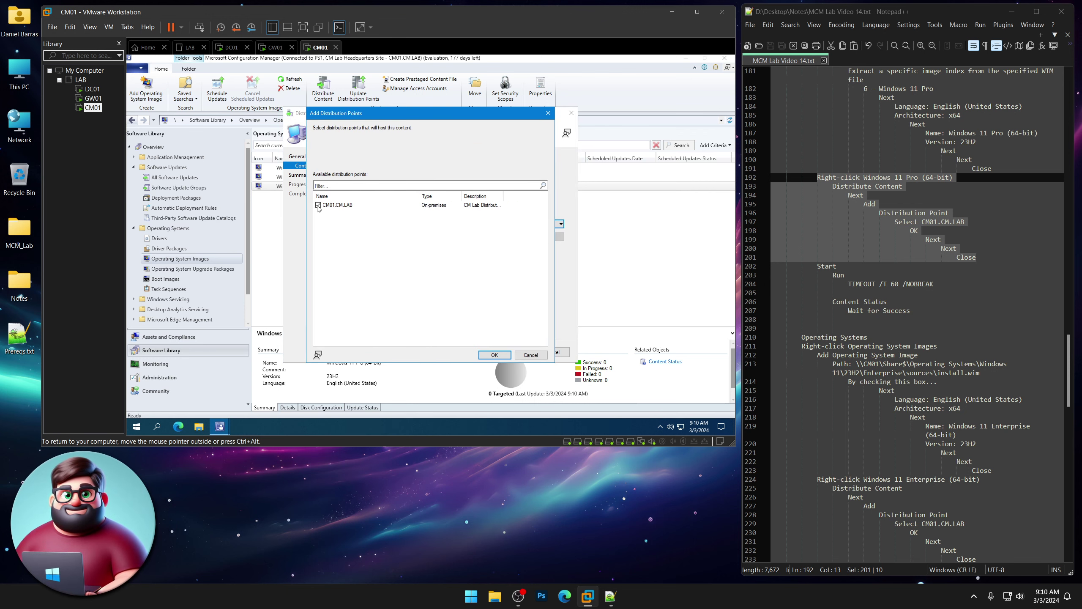
pyautogui.click(494, 354)
pyautogui.click(477, 353)
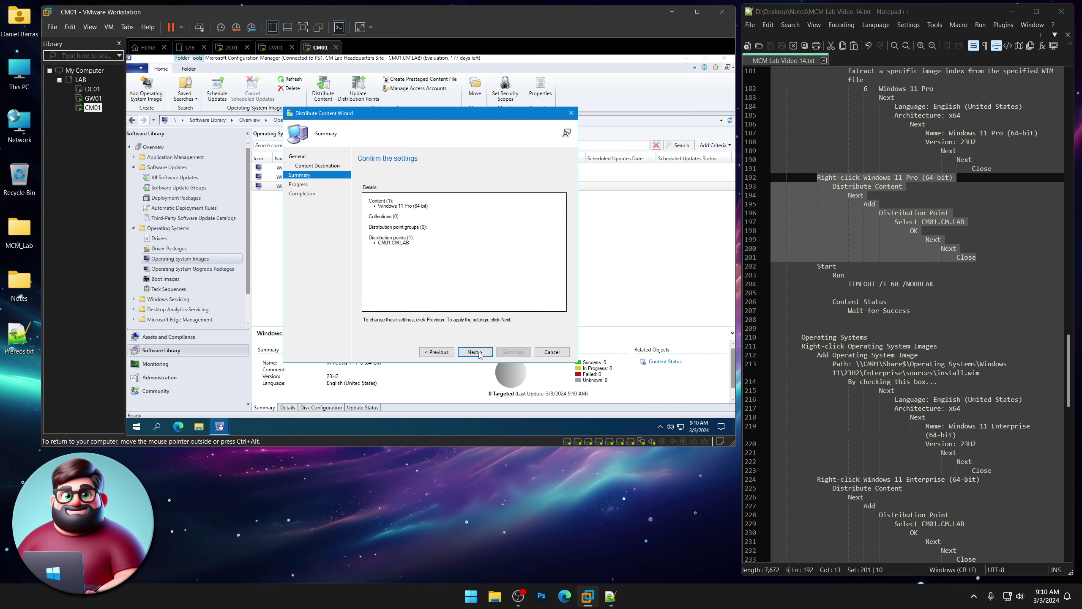
pyautogui.click(480, 352)
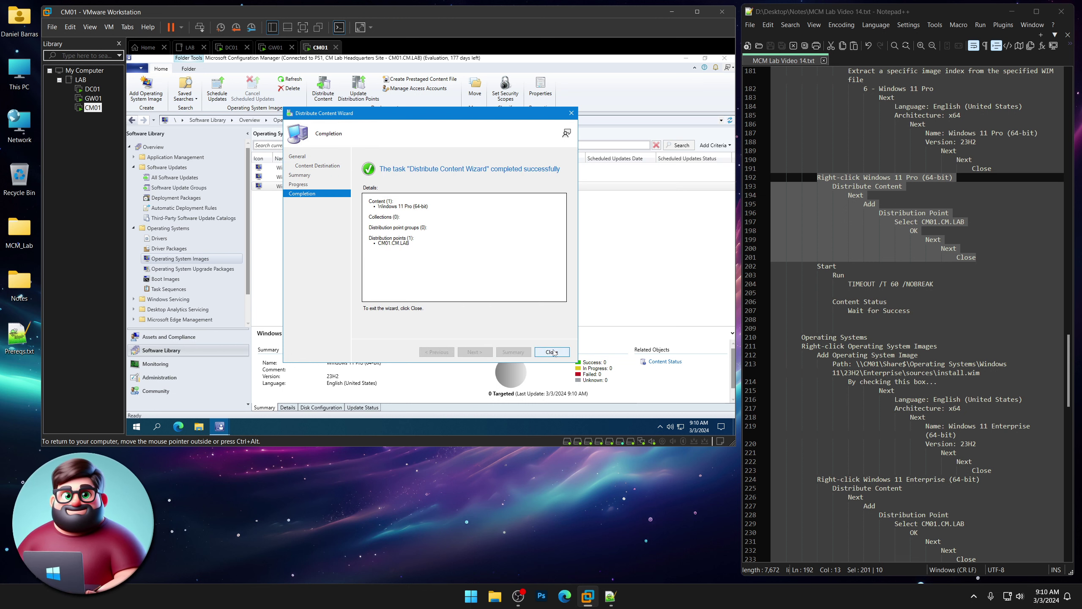
pyautogui.click(553, 352)
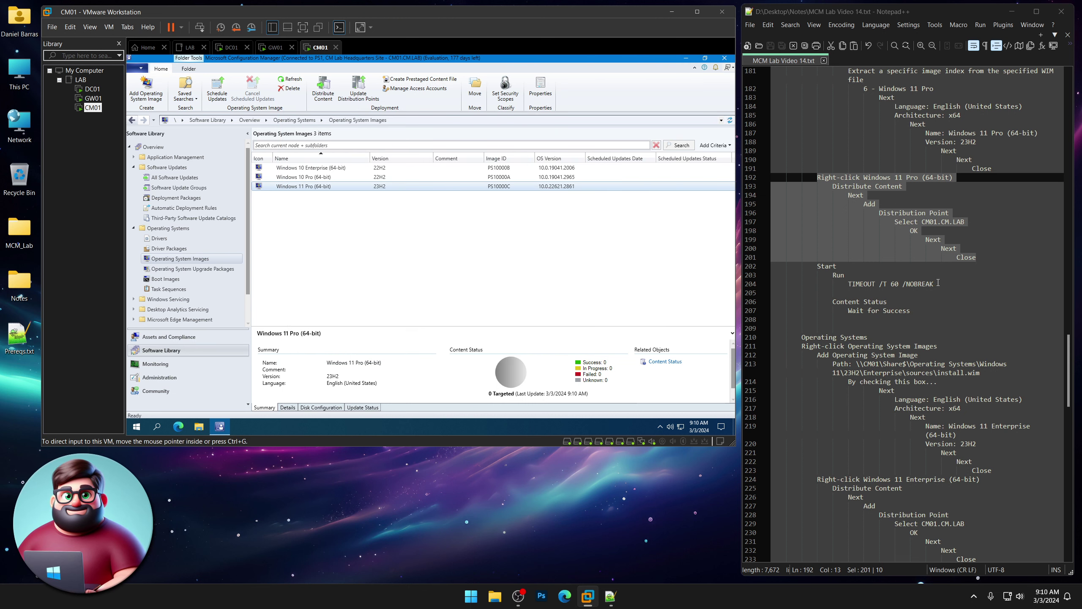
# Run TIMEOUT /T 60 /NOBREAK on CM01 to wait for the content distribution
pyautogui.moveTo(938, 284); pyautogui.dragTo(855, 286)
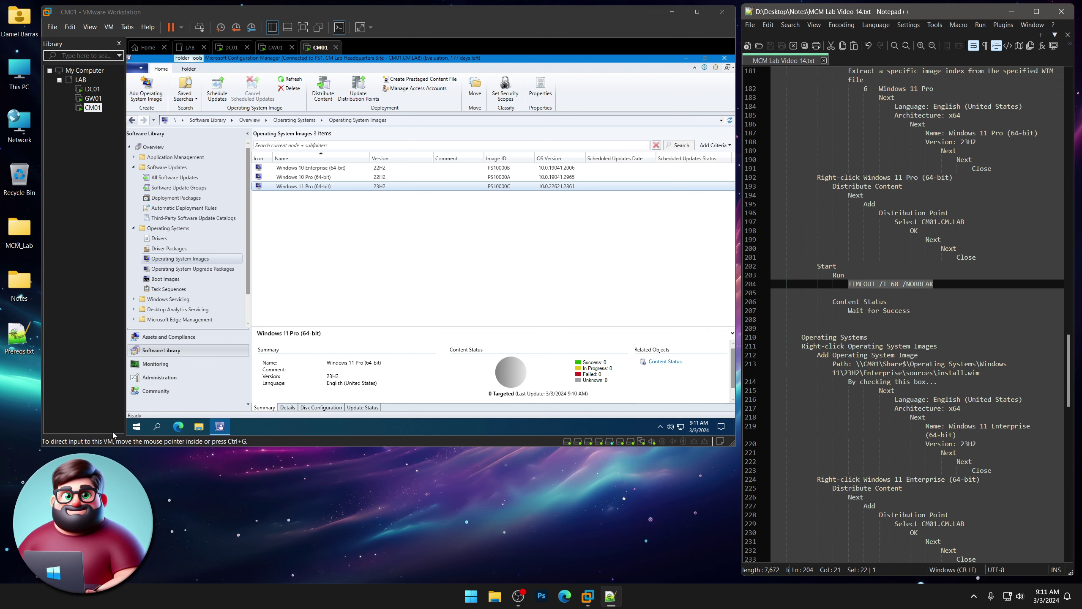
pyautogui.rightClick(137, 426)
pyautogui.click(160, 390)
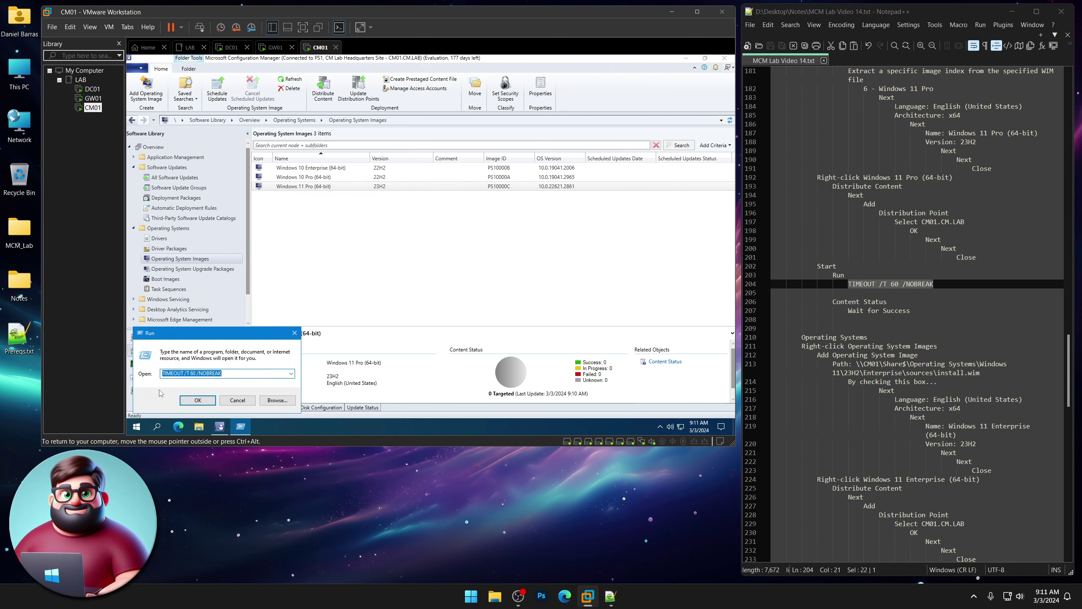
pyautogui.press('Return')
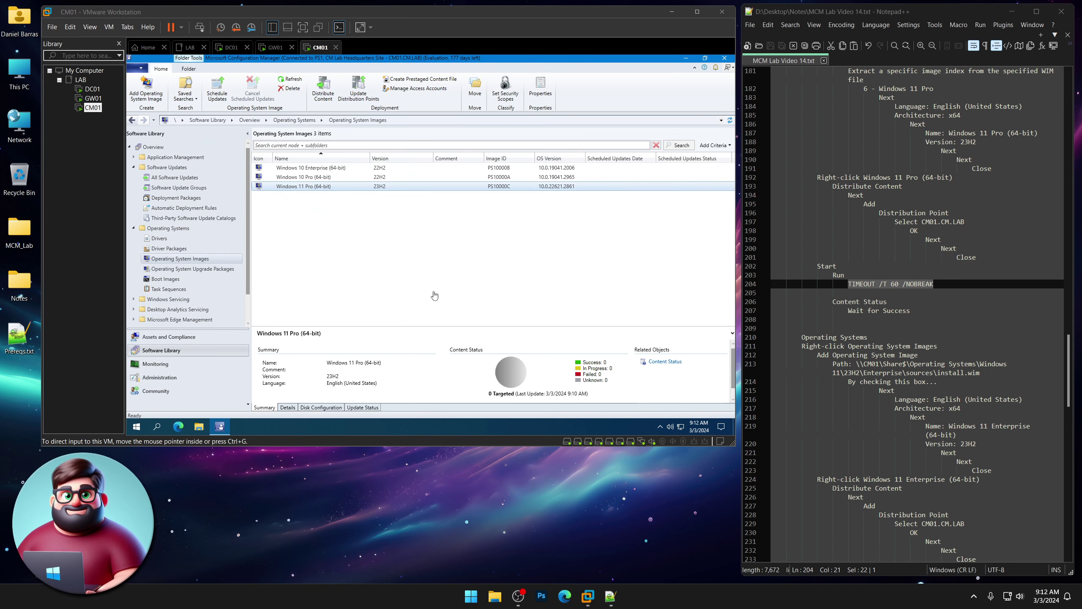
# Check the content status of Windows 11 Pro (64-bit) and the other operating system images
pyautogui.click(491, 271)
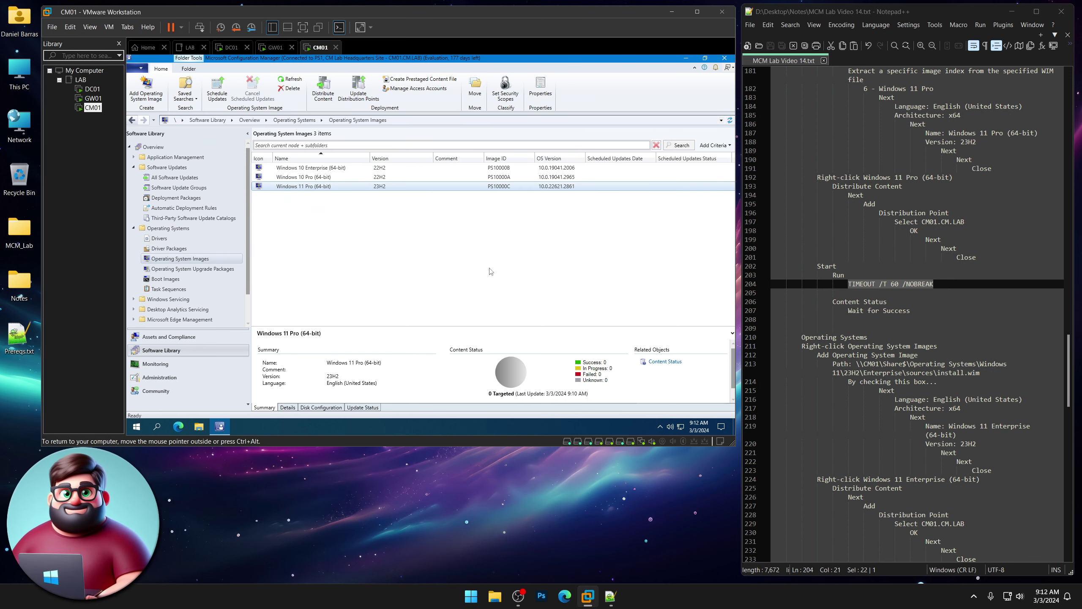
pyautogui.click(312, 177)
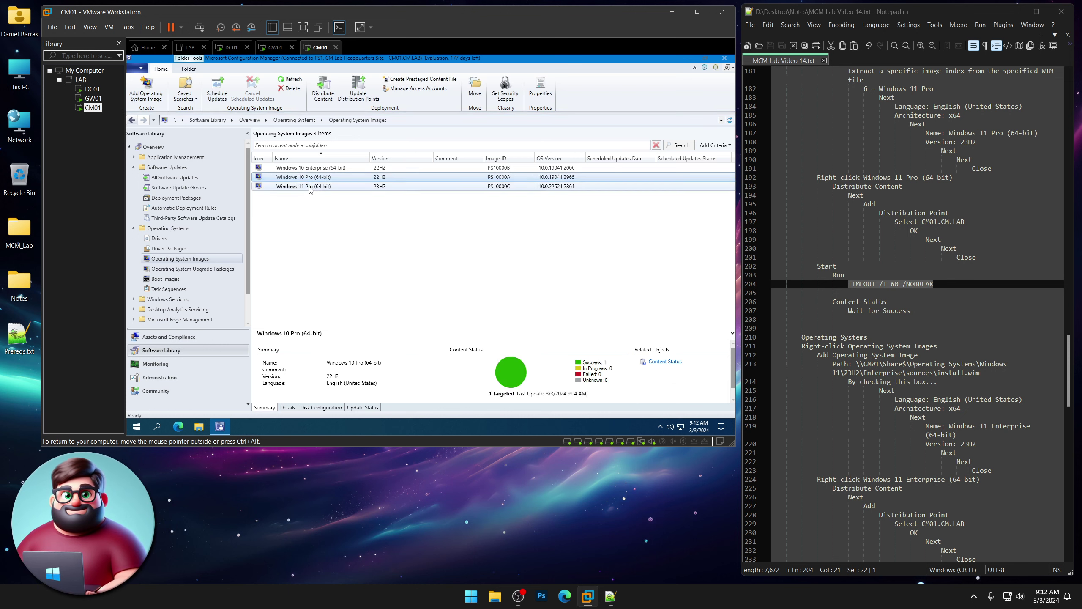
pyautogui.click(311, 187)
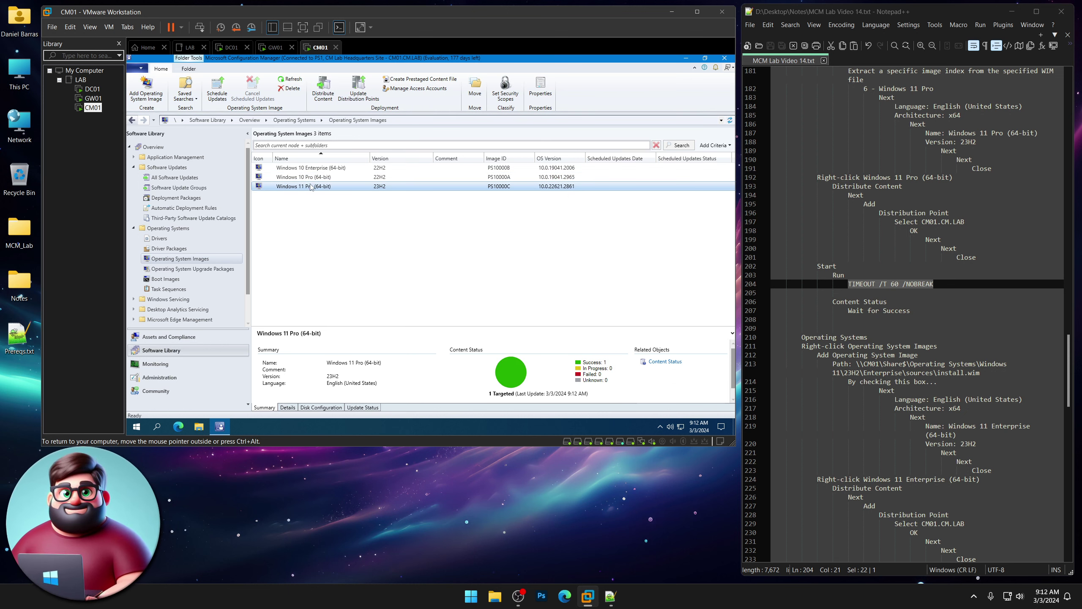
pyautogui.press('Up')
pyautogui.press('Up')
pyautogui.press('Down')
pyautogui.press('Down')
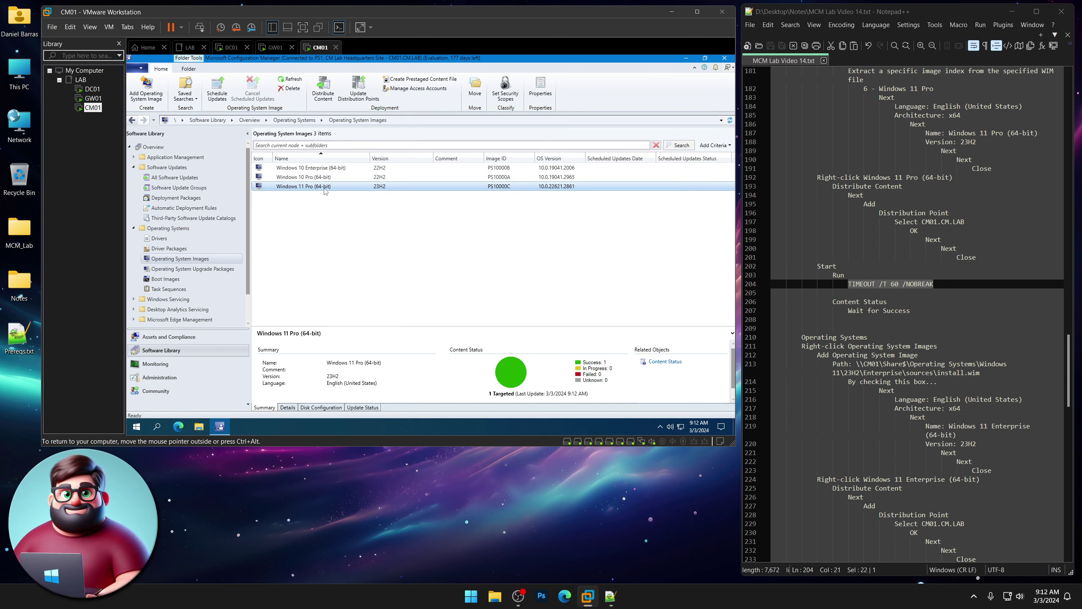
# Start adding an operating system image from \\CM01\Share$\Operating Systems\Windows 11\23H2\Enterprise\sources\install.wim, copied from the notes, and accept the license agreement
pyautogui.scroll(-6, 890, 331)
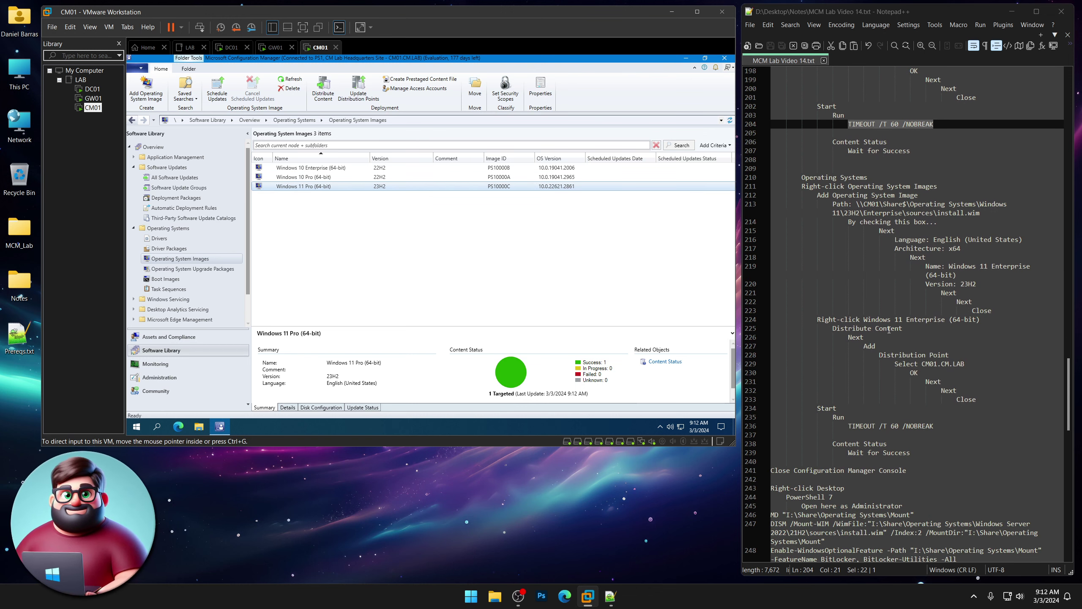
pyautogui.moveTo(797, 178); pyautogui.dragTo(993, 310)
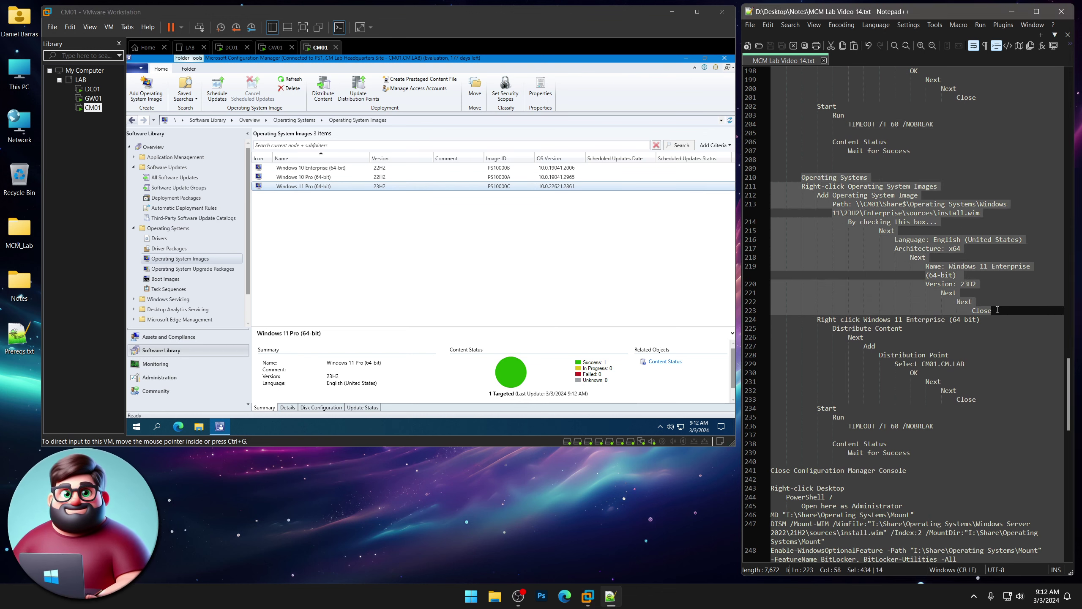
pyautogui.click(374, 293)
pyautogui.rightClick(192, 260)
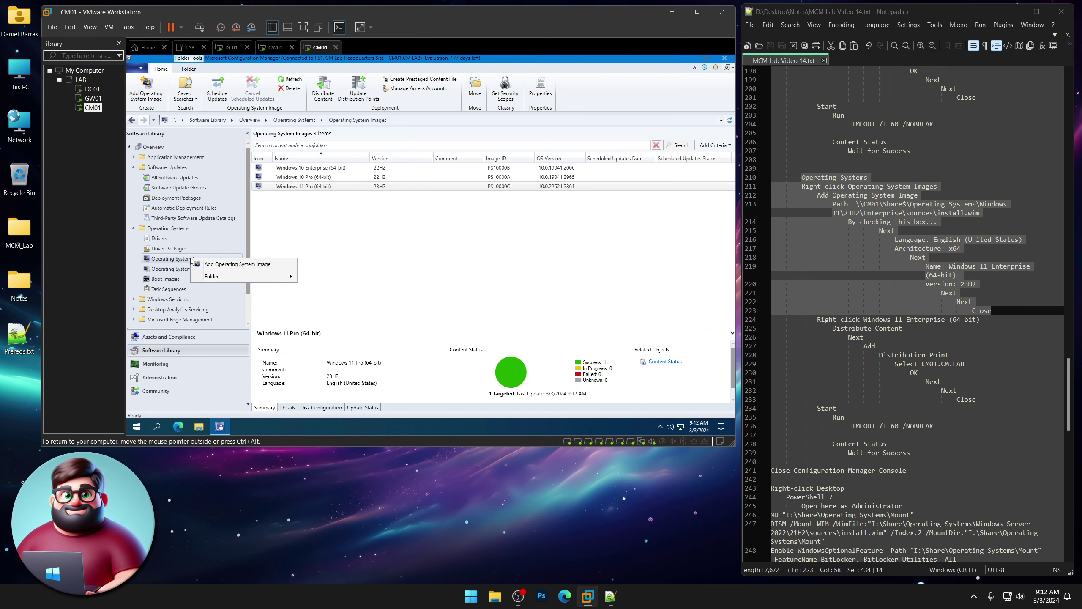
pyautogui.click(218, 264)
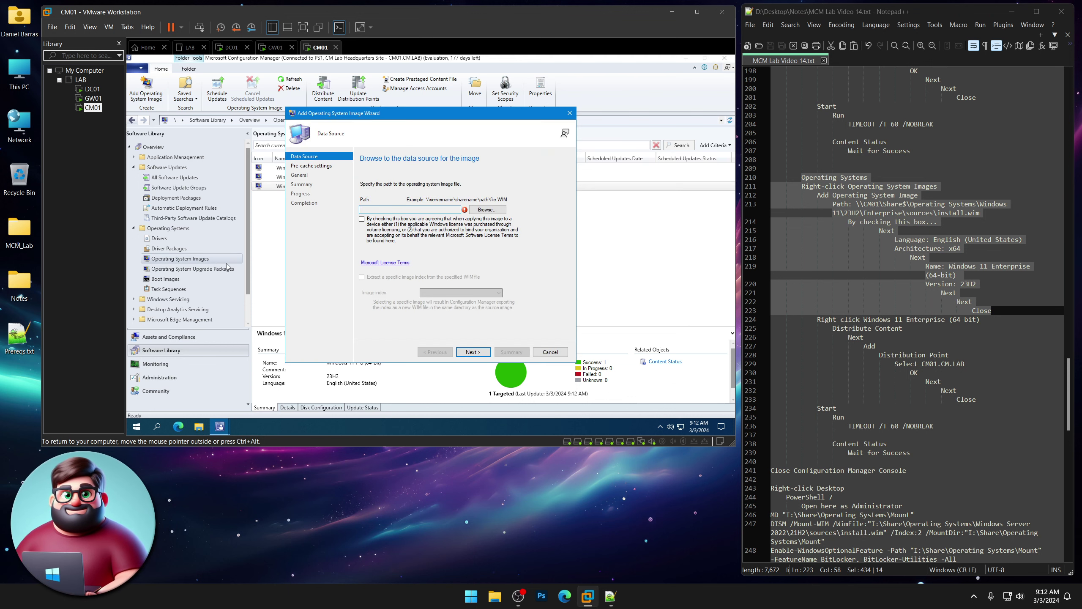
pyautogui.click(1018, 233)
pyautogui.moveTo(982, 213); pyautogui.dragTo(865, 203)
pyautogui.rightClick(871, 207)
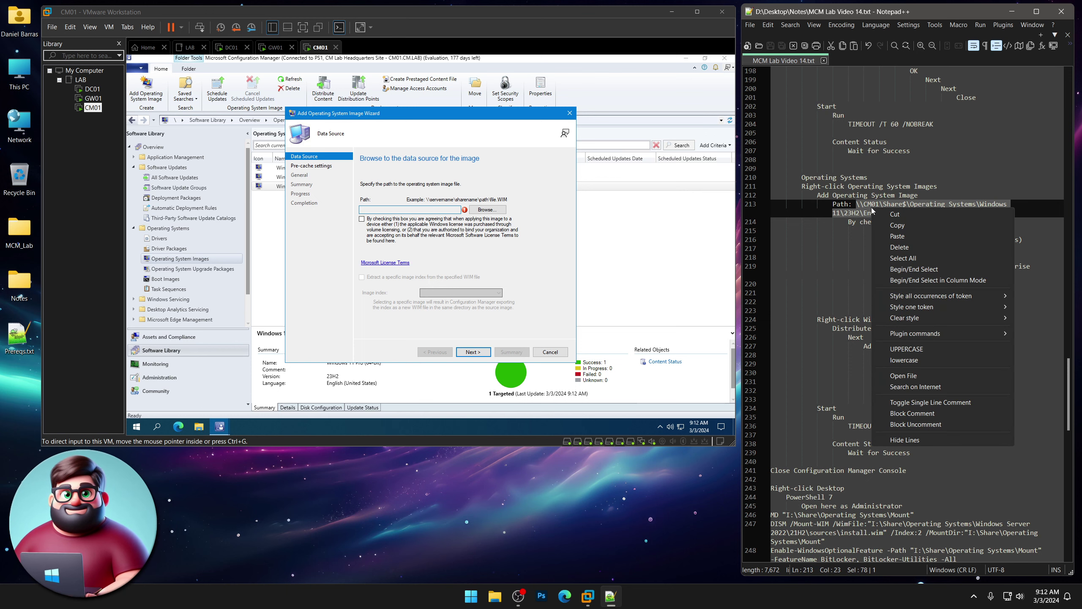
pyautogui.click(887, 225)
pyautogui.click(494, 210)
pyautogui.hotkey('ctrl', 'v')
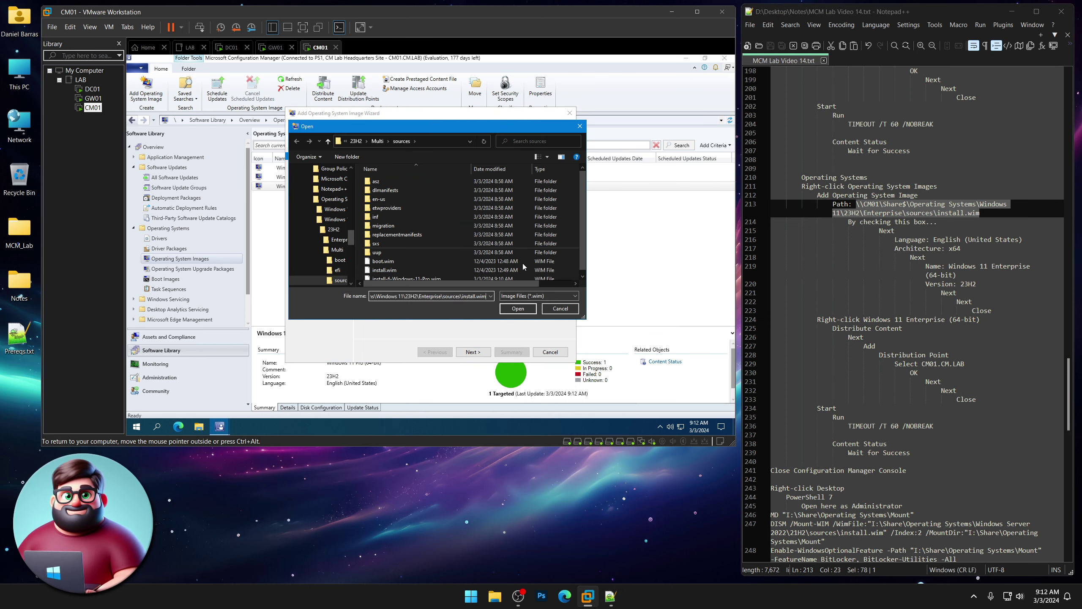
pyautogui.click(518, 311)
pyautogui.click(362, 219)
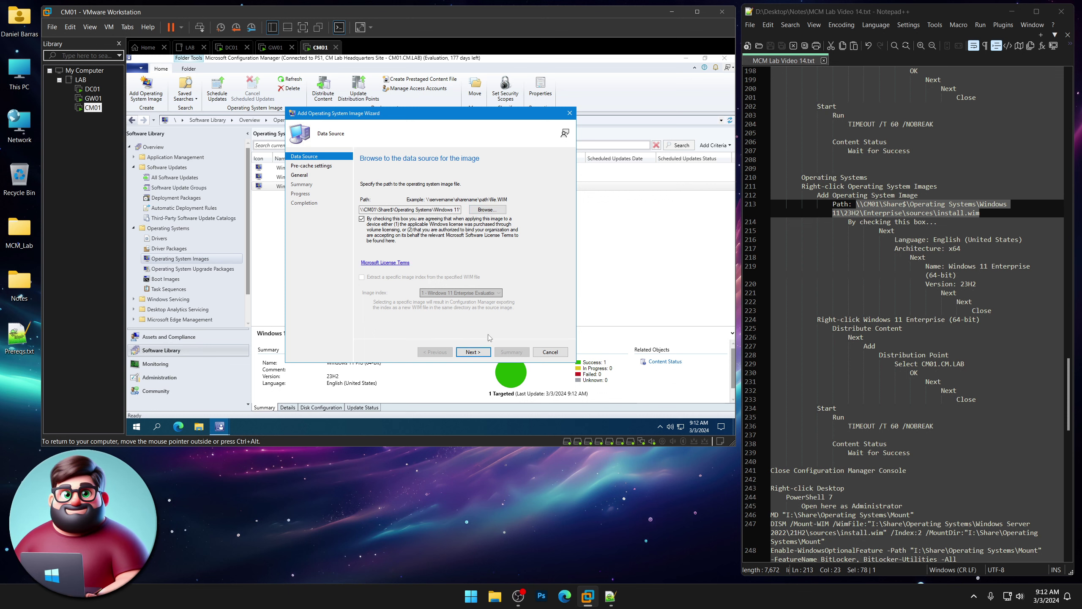
pyautogui.click(473, 352)
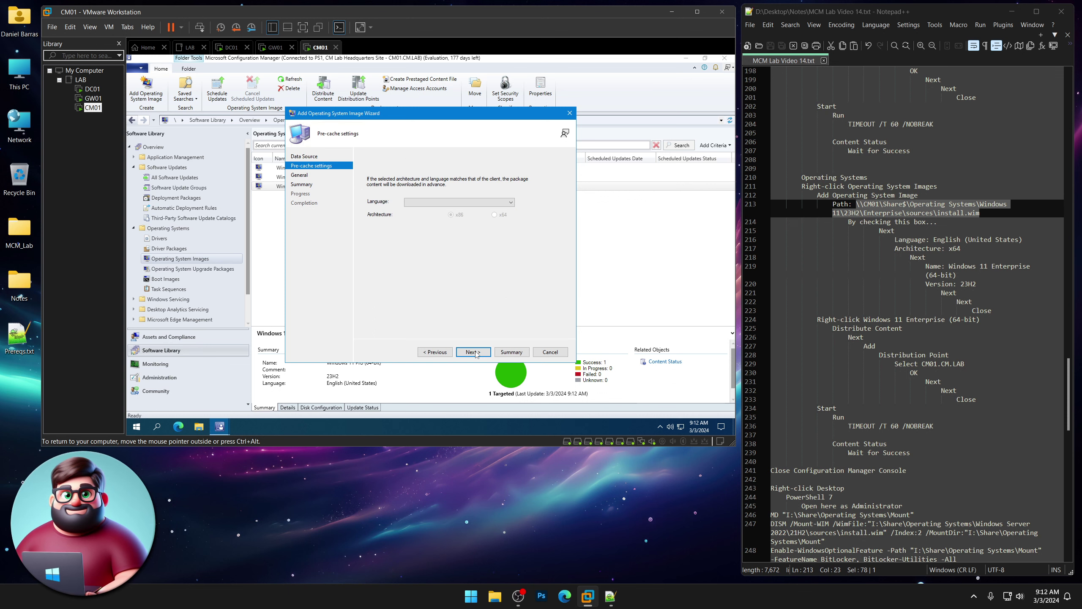
# Set the Windows 11 Enterprise image's pre-cache language to English (United States) and its architecture to x64
pyautogui.click(511, 203)
pyautogui.moveTo(513, 221); pyautogui.dragTo(514, 254)
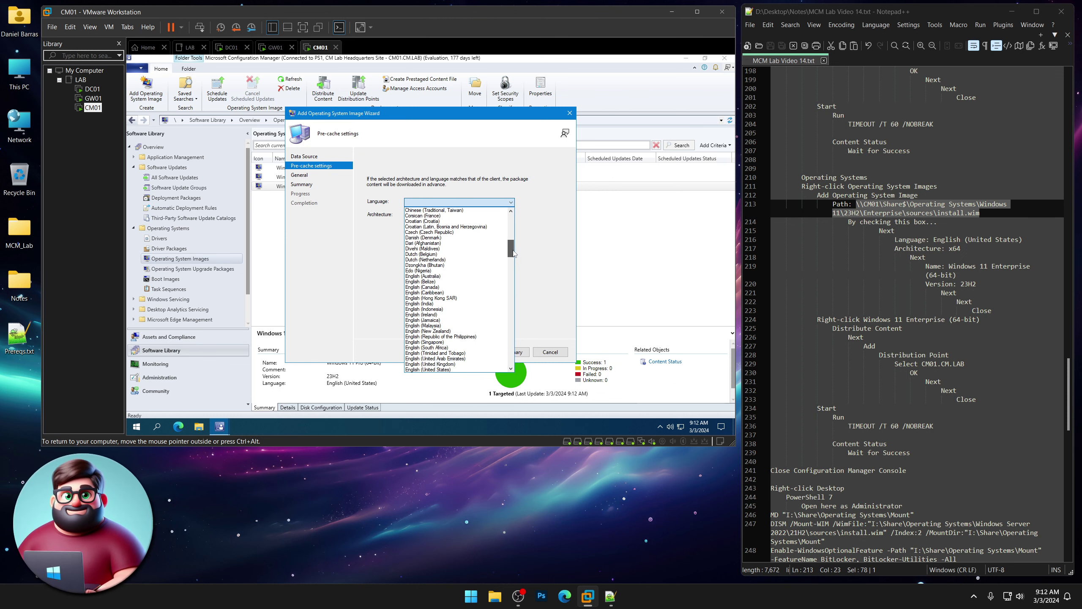
pyautogui.scroll(-2, 469, 333)
pyautogui.click(462, 337)
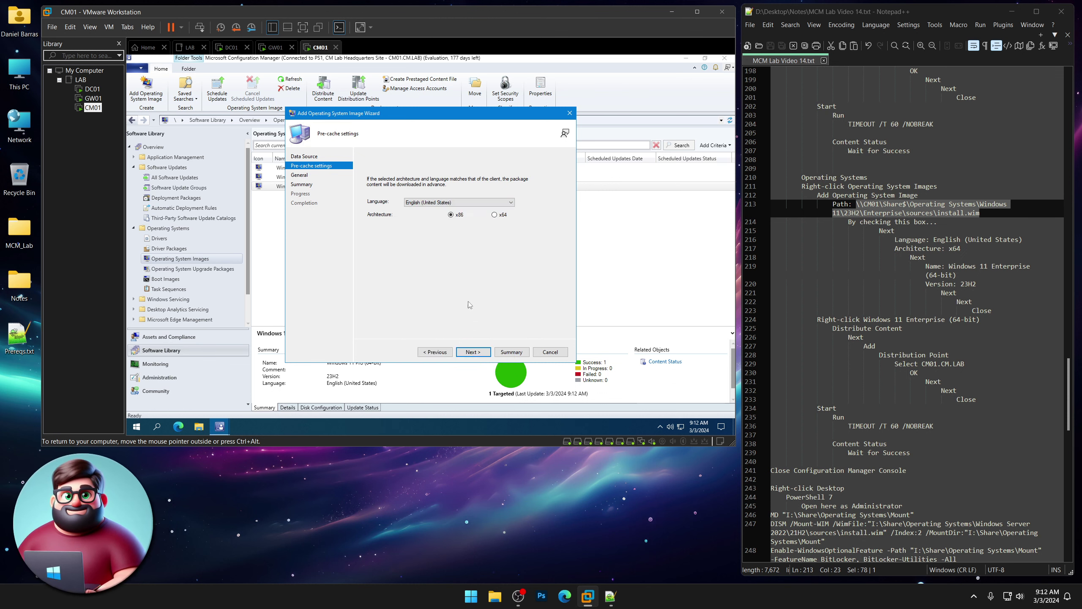
pyautogui.click(494, 215)
pyautogui.click(481, 353)
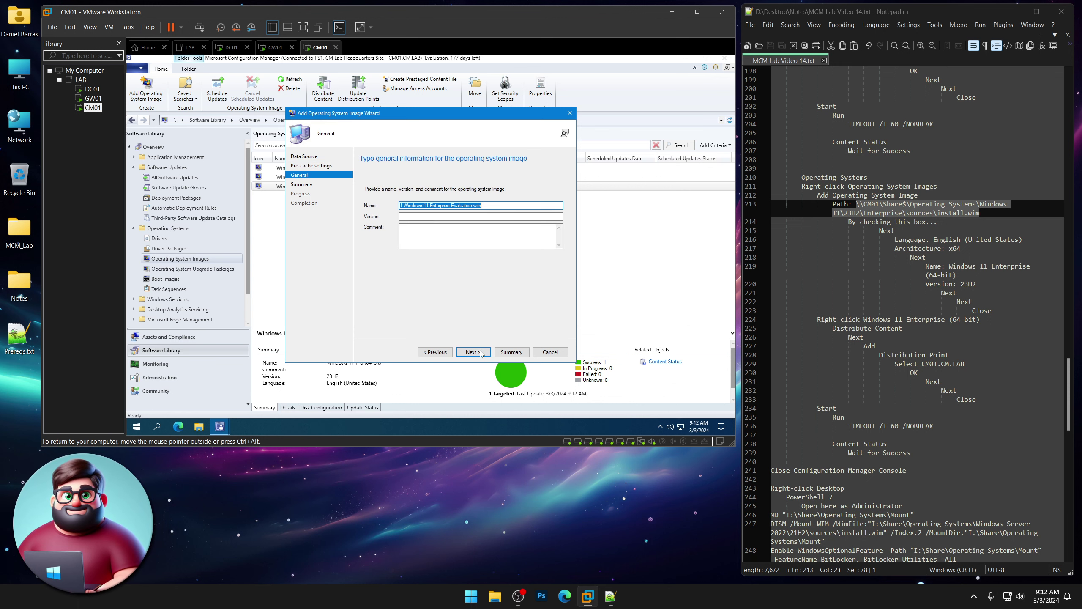
# Name the image Windows 11 Enterprise (64-bit) with version 23H2 and complete the Add Operating System Image Wizard
pyautogui.write('Window')
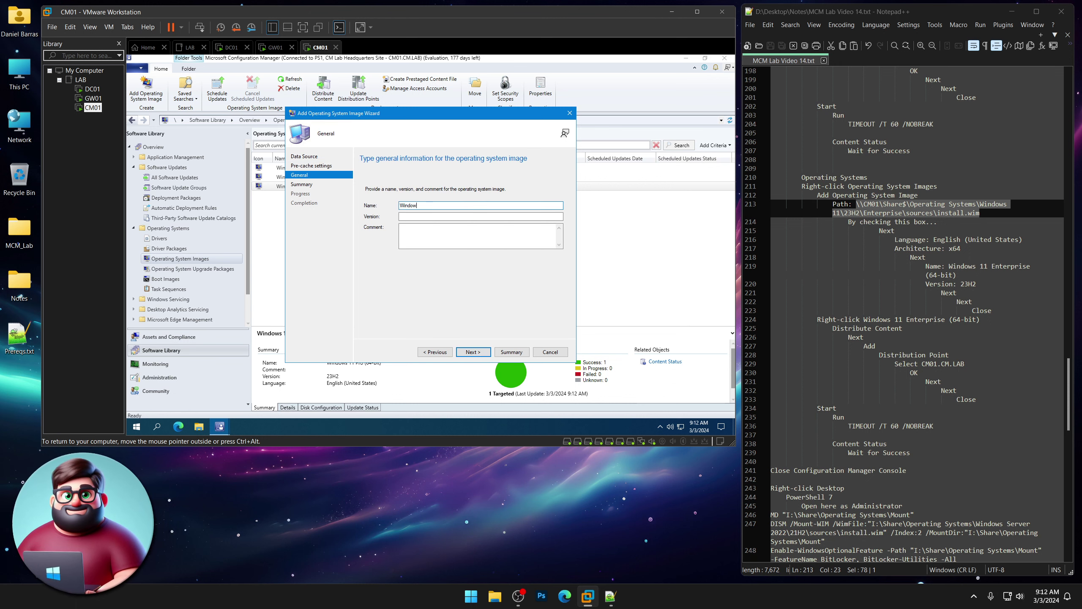
pyautogui.write('s 11 Enterprise (6')
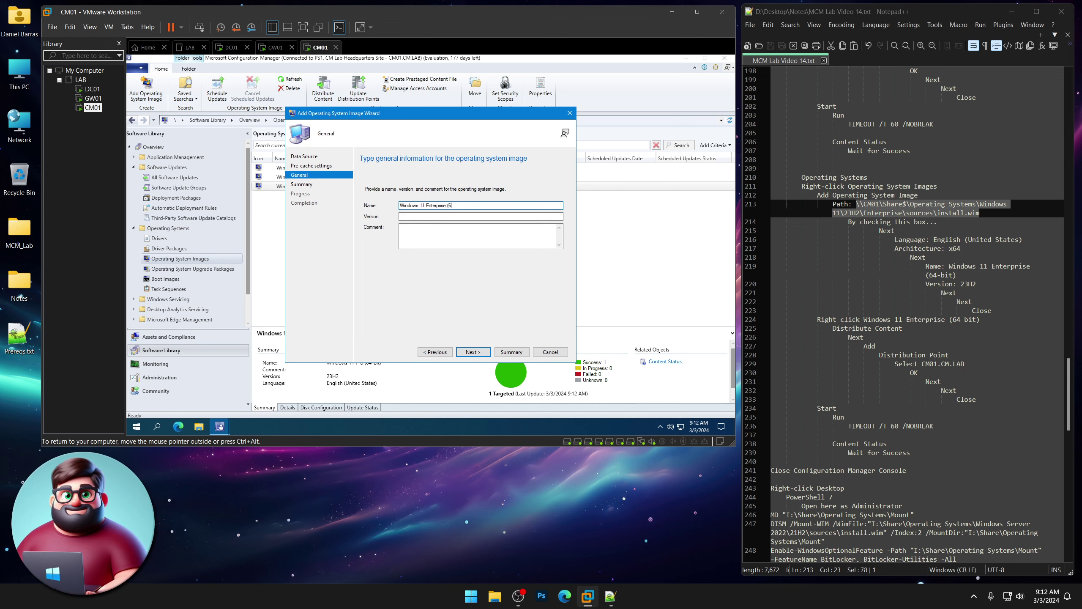
pyautogui.write('4-bit)')
pyautogui.press('Tab')
pyautogui.write('23H2')
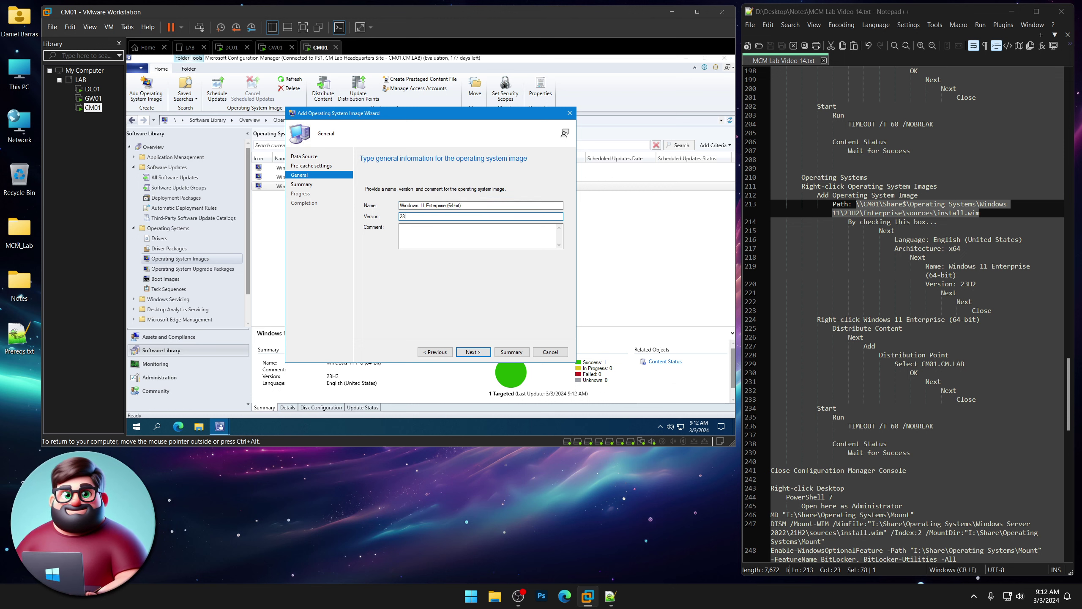
pyautogui.click(482, 353)
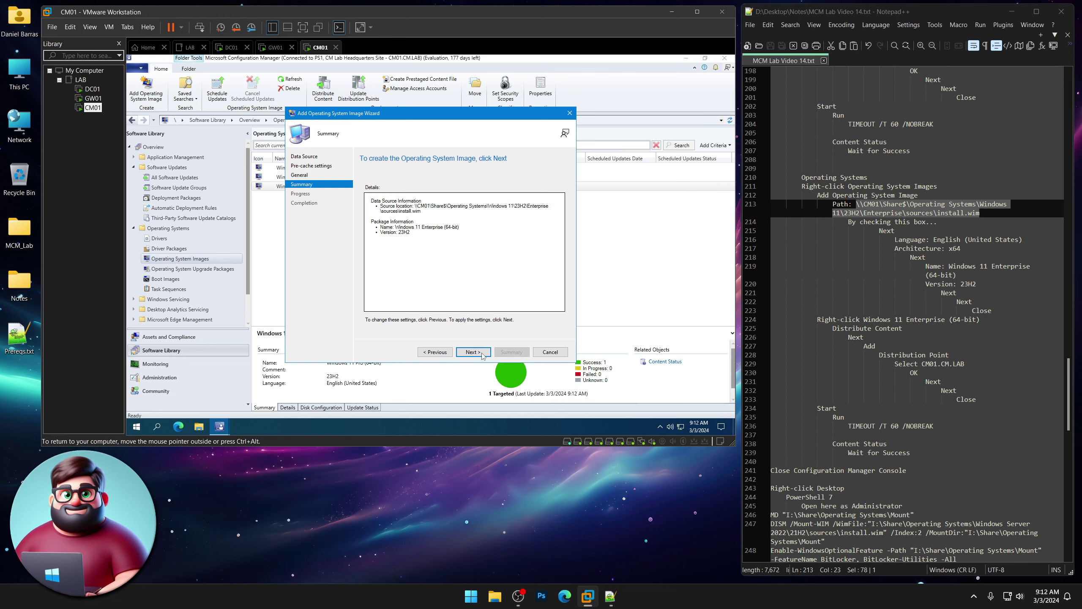
pyautogui.click(482, 353)
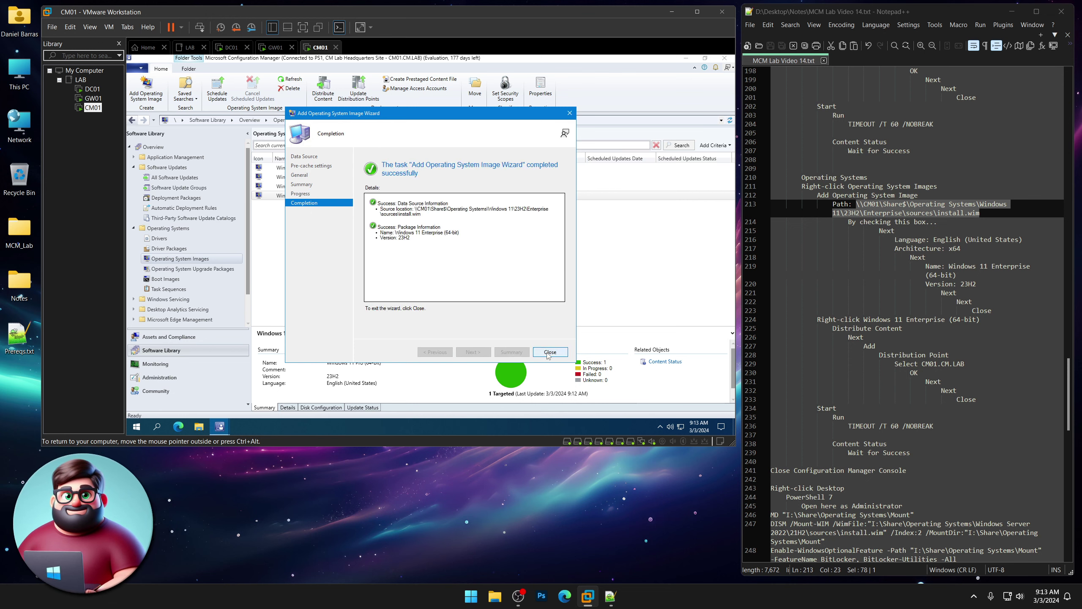
pyautogui.click(549, 352)
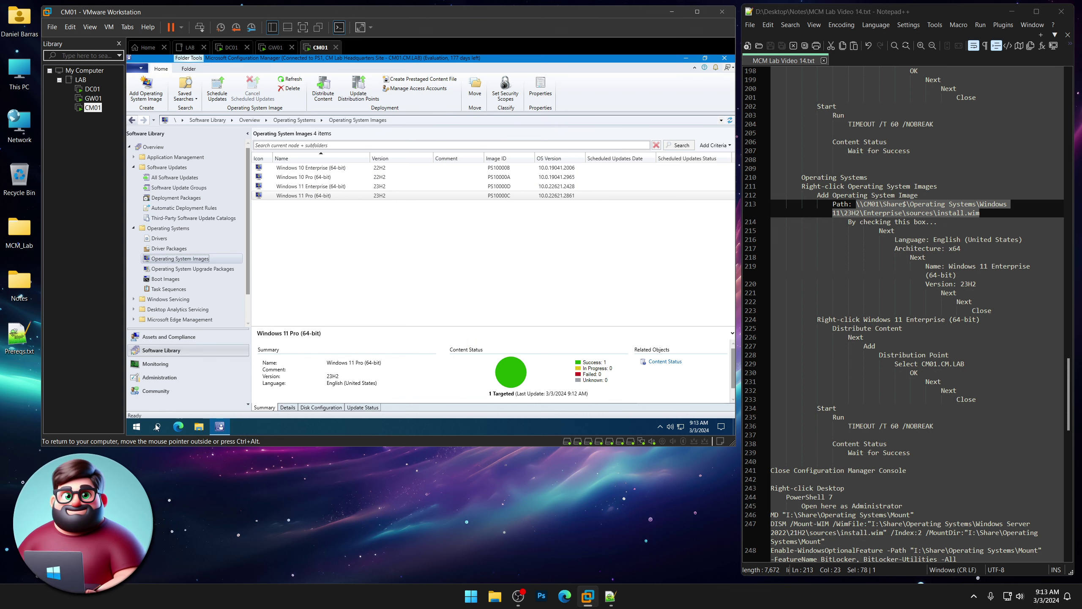
# Run TIMEOUT /T 60 /NOBREAK on CM01 and check the content status of Windows 11 Enterprise (64-bit)
pyautogui.rightClick(134, 427)
pyautogui.click(162, 386)
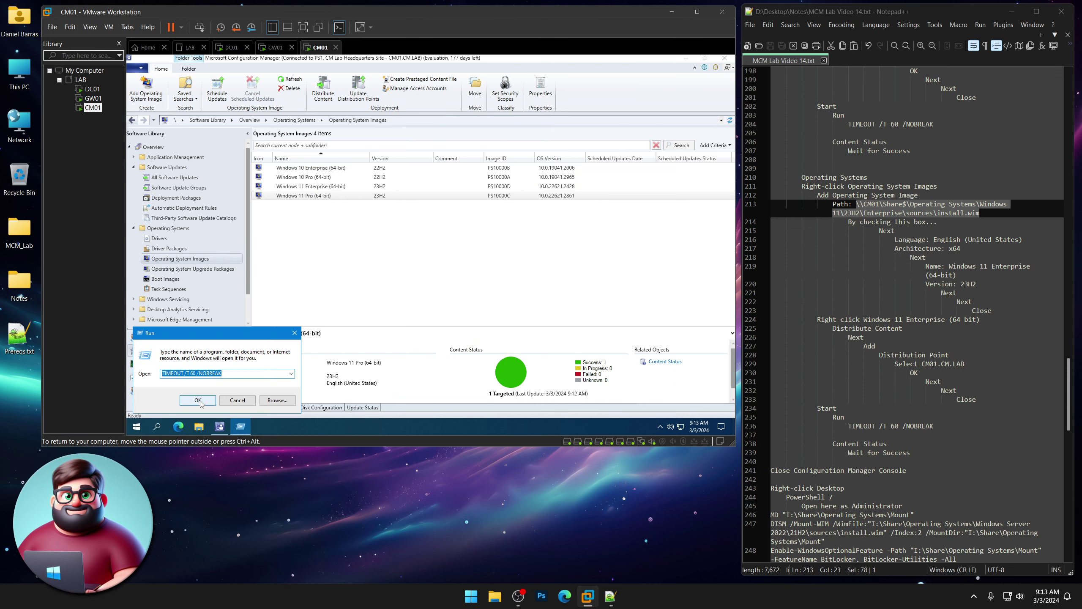
pyautogui.click(203, 405)
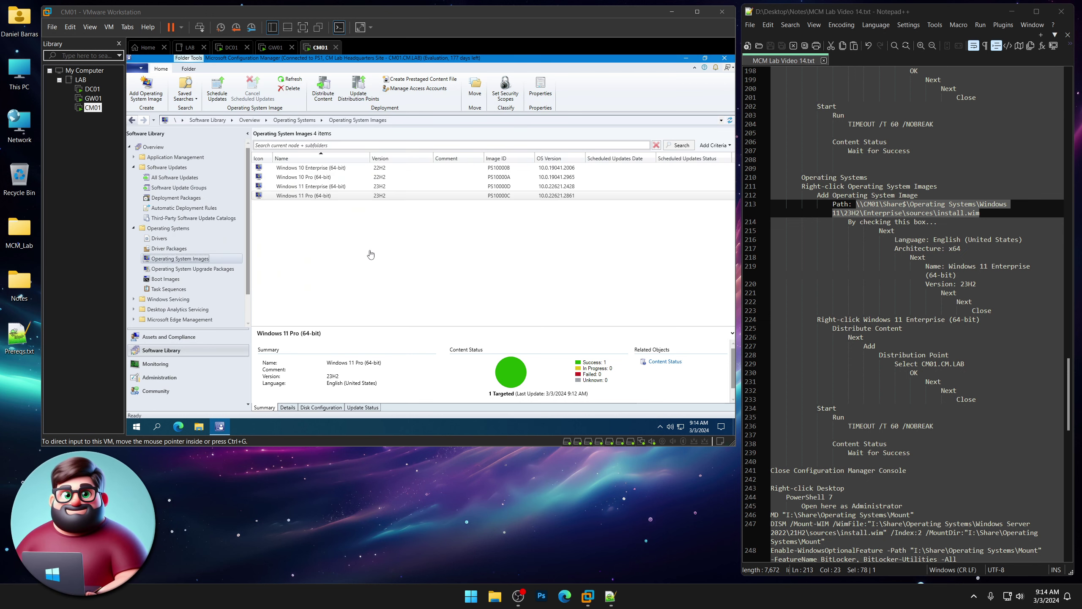
pyautogui.click(318, 188)
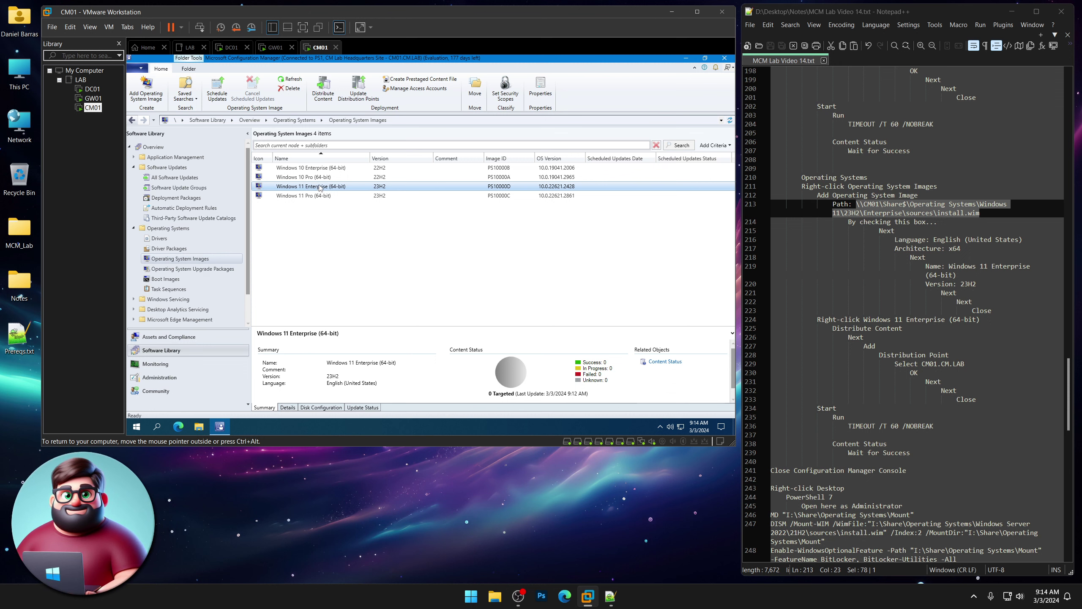
# Distribute the content of Windows 11 Enterprise (64-bit) to the CM01.CM.LAB distribution point and complete the Distribute Content Wizard
pyautogui.rightClick(320, 189)
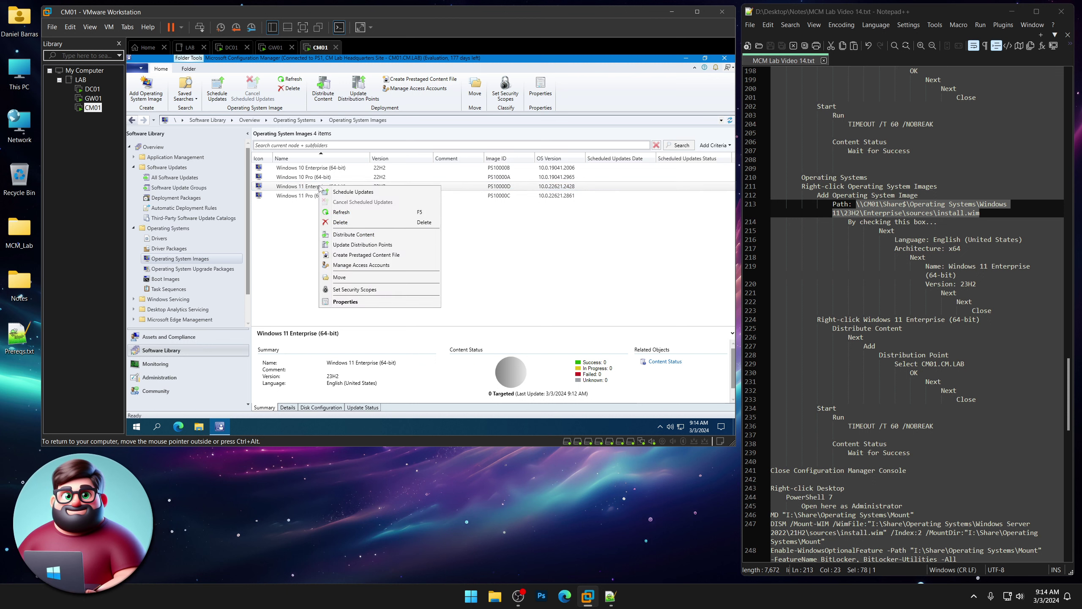
pyautogui.click(347, 235)
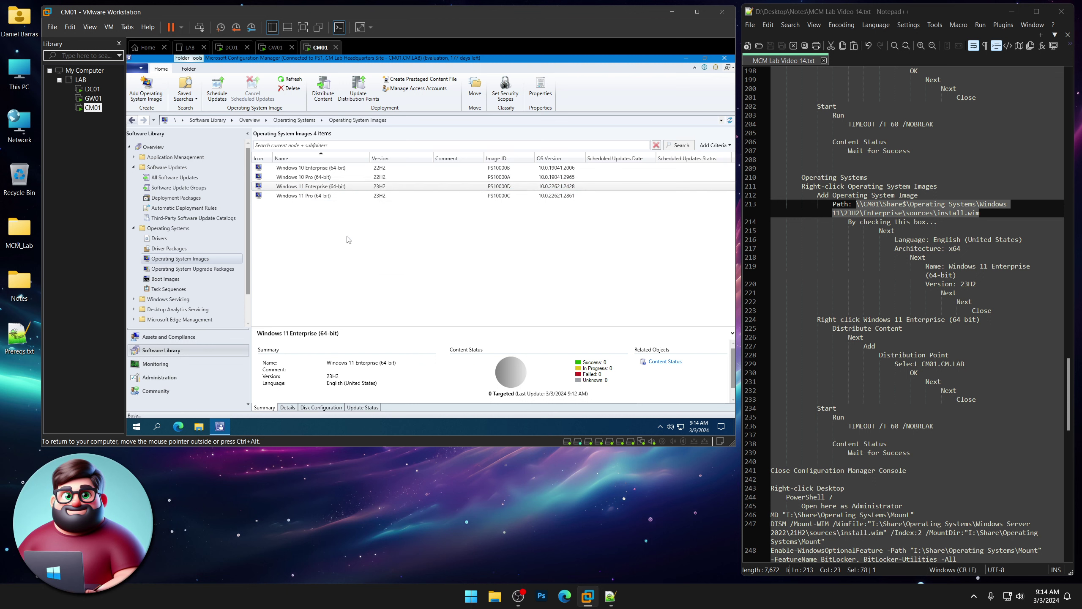
pyautogui.click(477, 351)
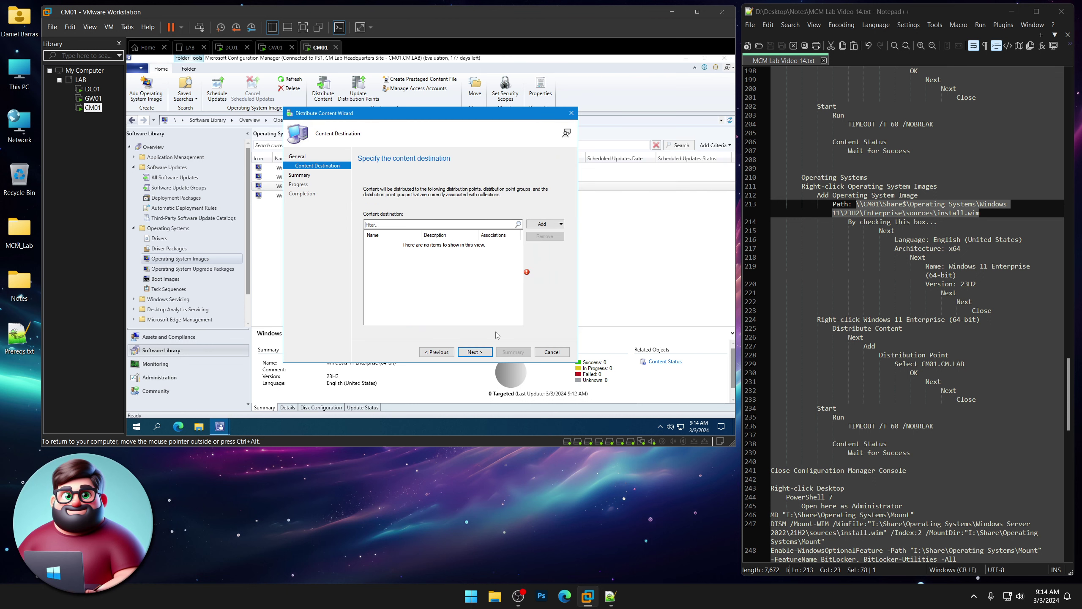
pyautogui.click(561, 224)
pyautogui.click(553, 238)
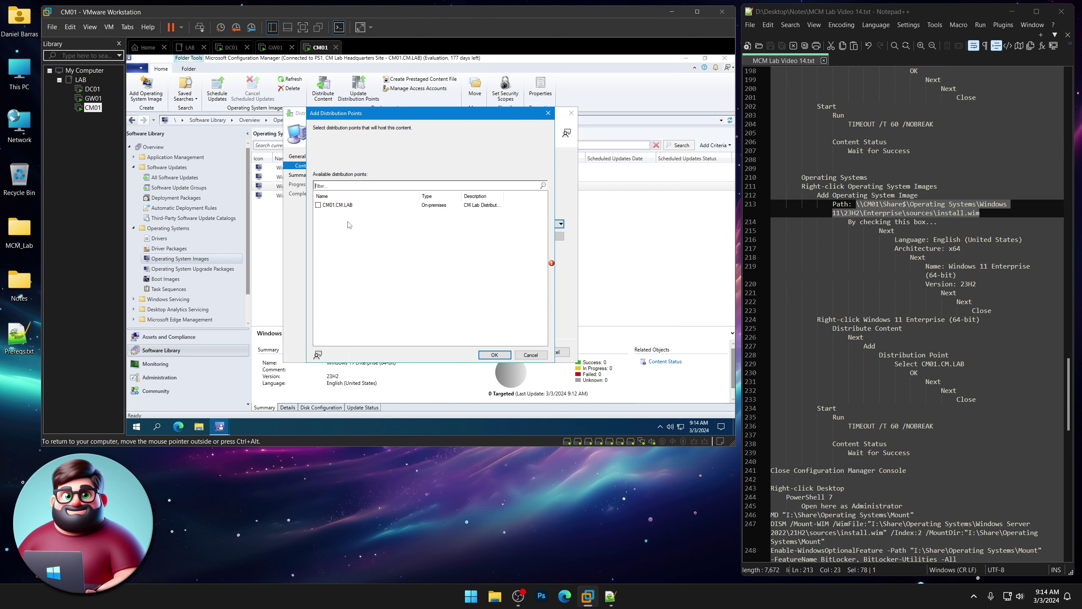
pyautogui.click(493, 355)
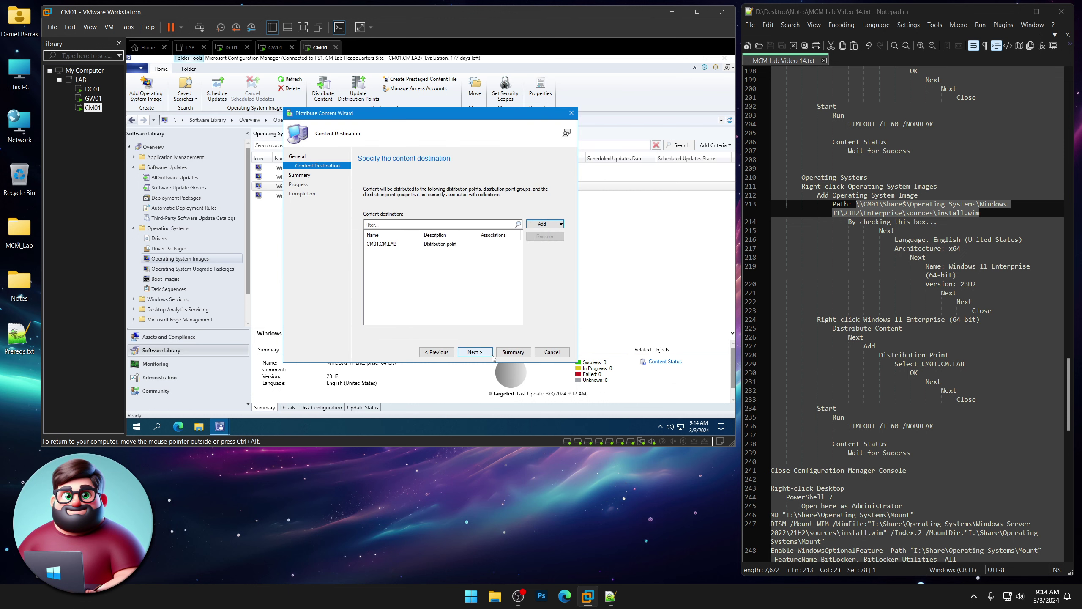
pyautogui.click(478, 353)
pyautogui.click(478, 353)
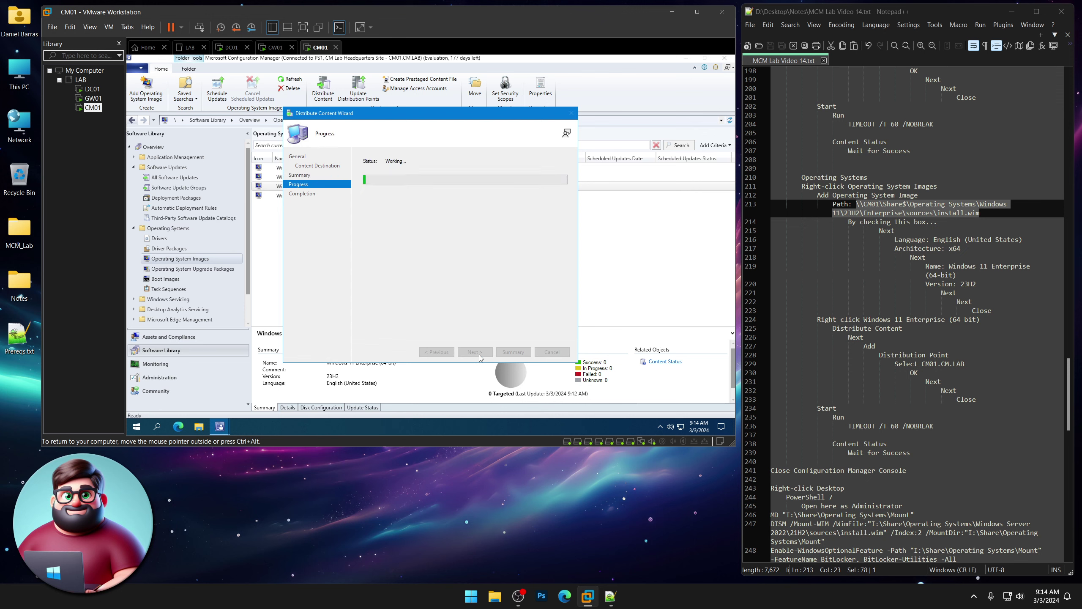
pyautogui.click(552, 352)
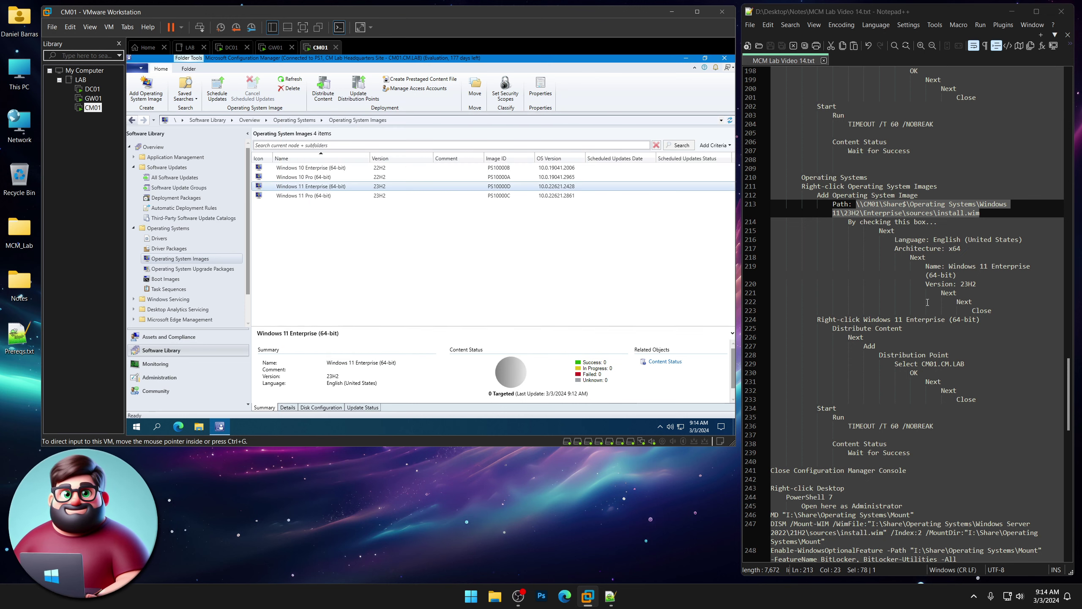
# Wait 60 seconds by running TIMEOUT /T 60 /NOBREAK, and check the content status of the Windows 11 Enterprise, Windows 10 Pro and Windows 10 Enterprise images
pyautogui.scroll(-5, 981, 267)
pyautogui.click(981, 267)
pyautogui.moveTo(981, 267); pyautogui.dragTo(816, 186)
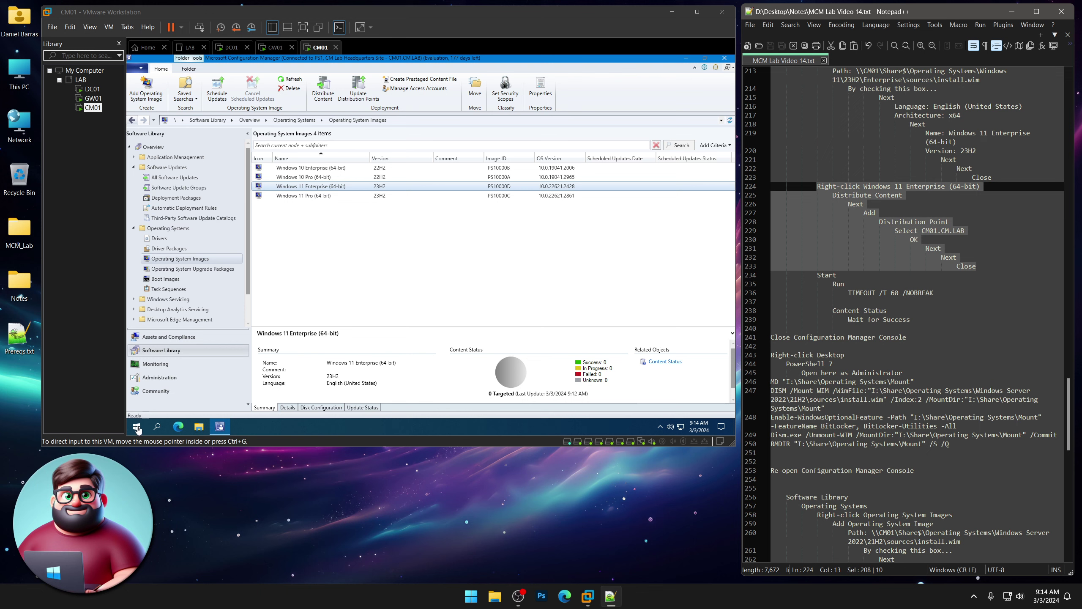
pyautogui.click(210, 416)
pyautogui.press('super+x')
pyautogui.click(216, 389)
pyautogui.click(197, 400)
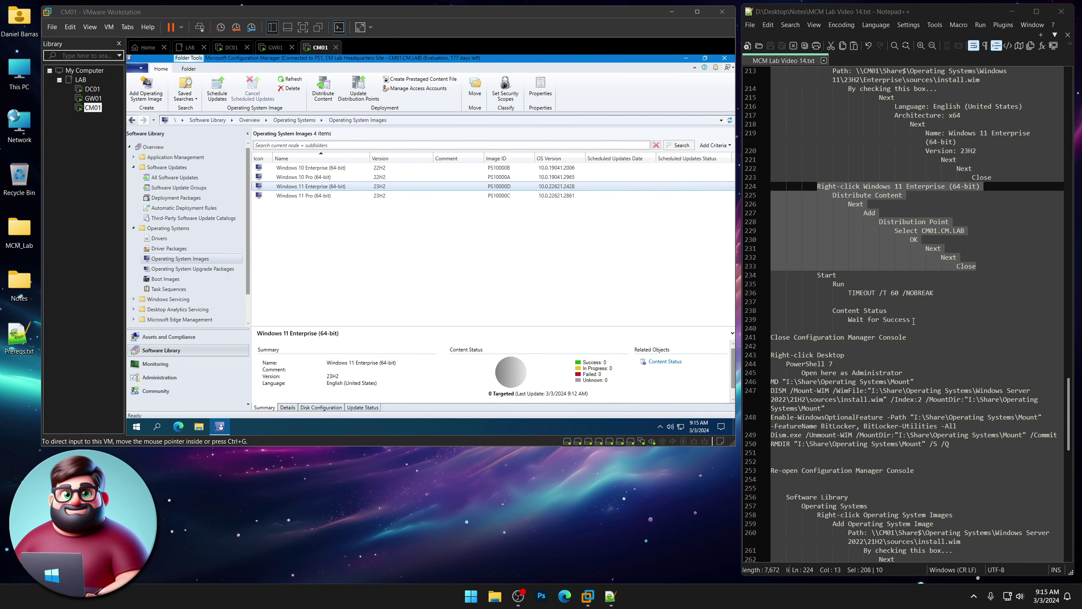
pyautogui.moveTo(913, 321); pyautogui.dragTo(755, 318)
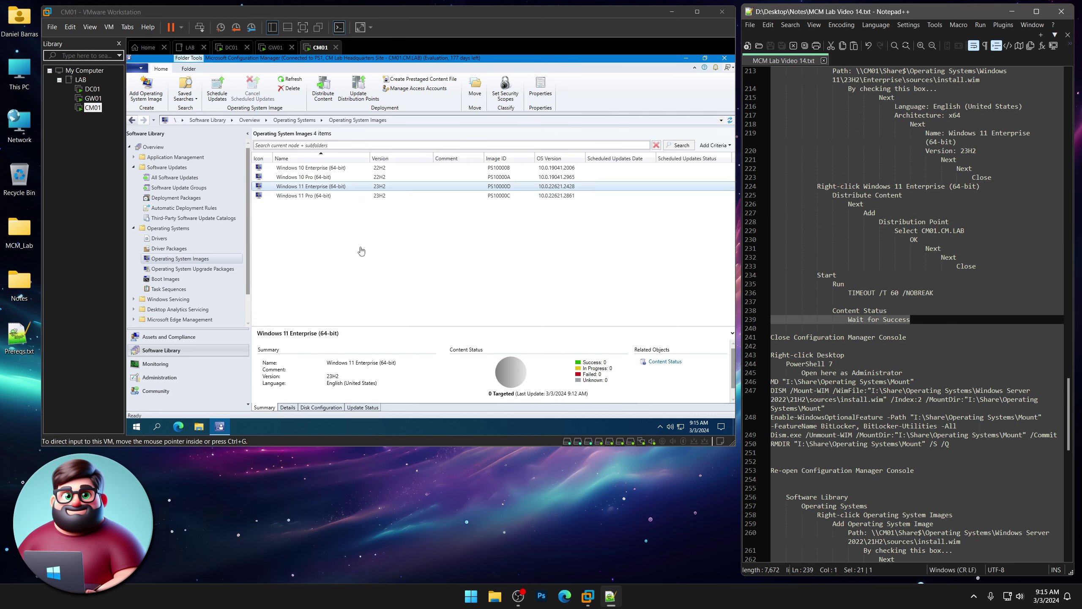
pyautogui.click(317, 188)
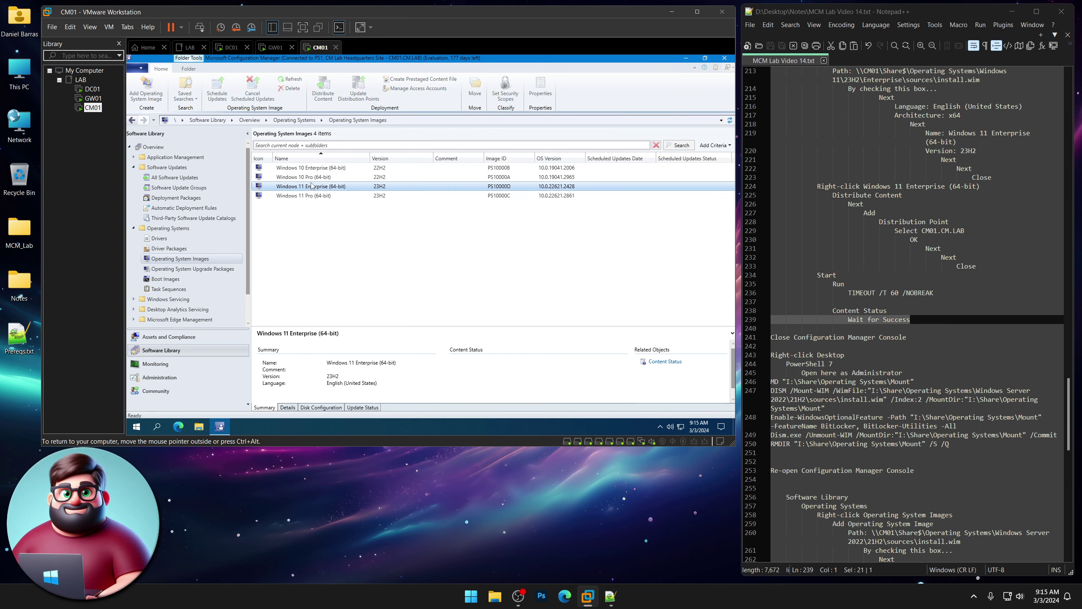
pyautogui.click(315, 176)
pyautogui.click(316, 168)
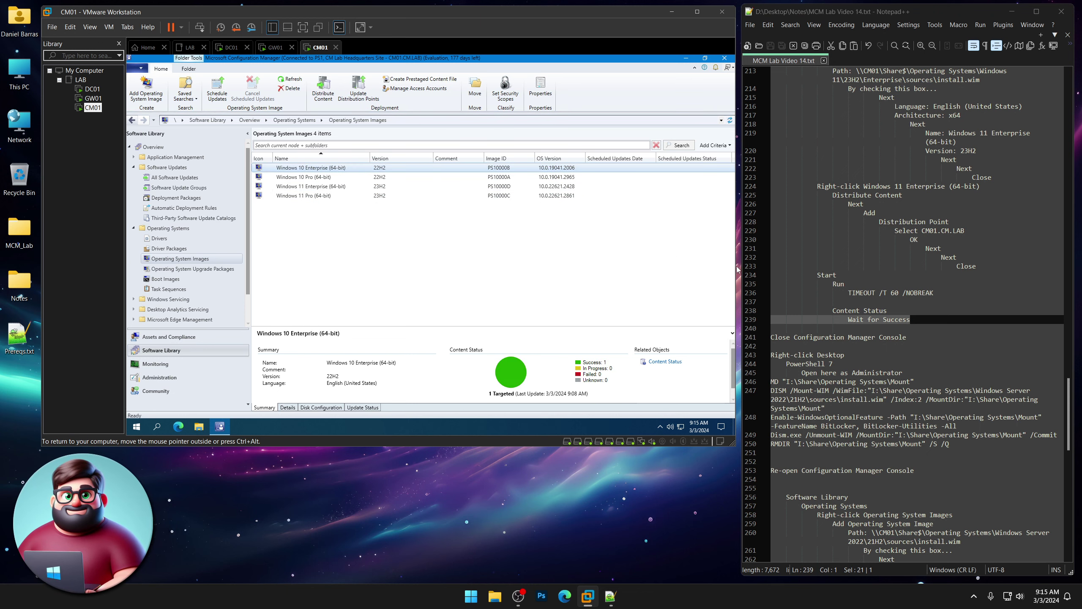
# Close the Configuration Manager console and open PowerShell 7 as administrator from the CM01 desktop, approving the elevation request
pyautogui.click(725, 59)
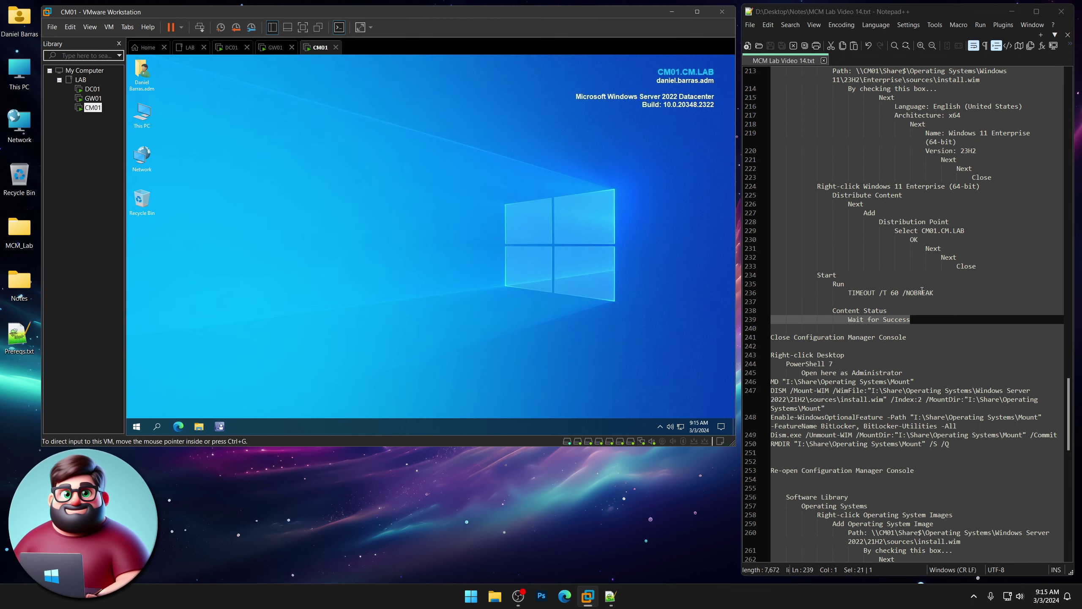
pyautogui.scroll(-8, 912, 291)
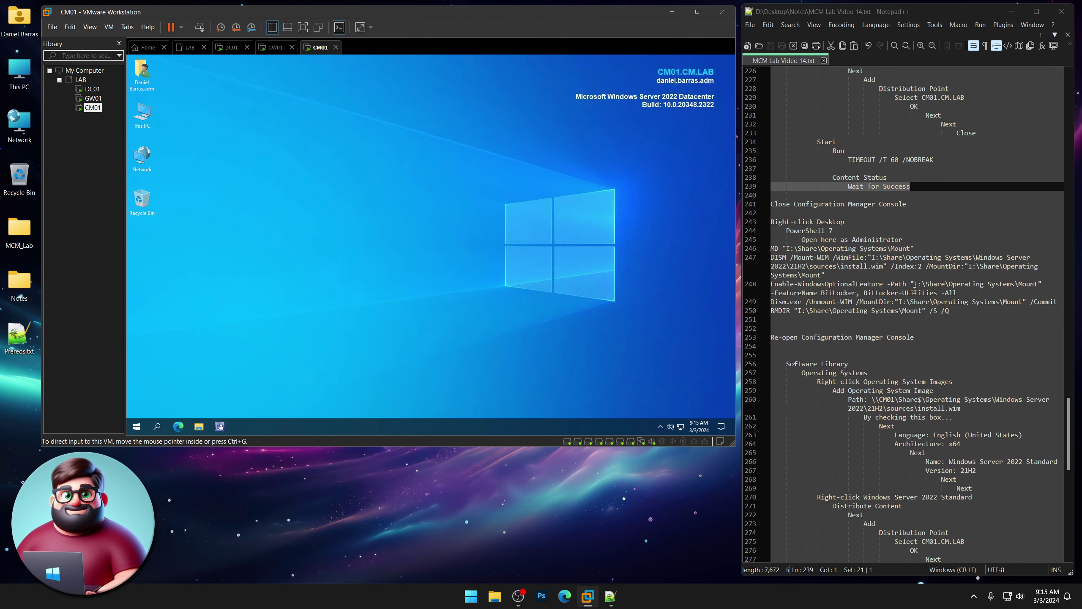
pyautogui.rightClick(396, 118)
pyautogui.moveTo(426, 170)
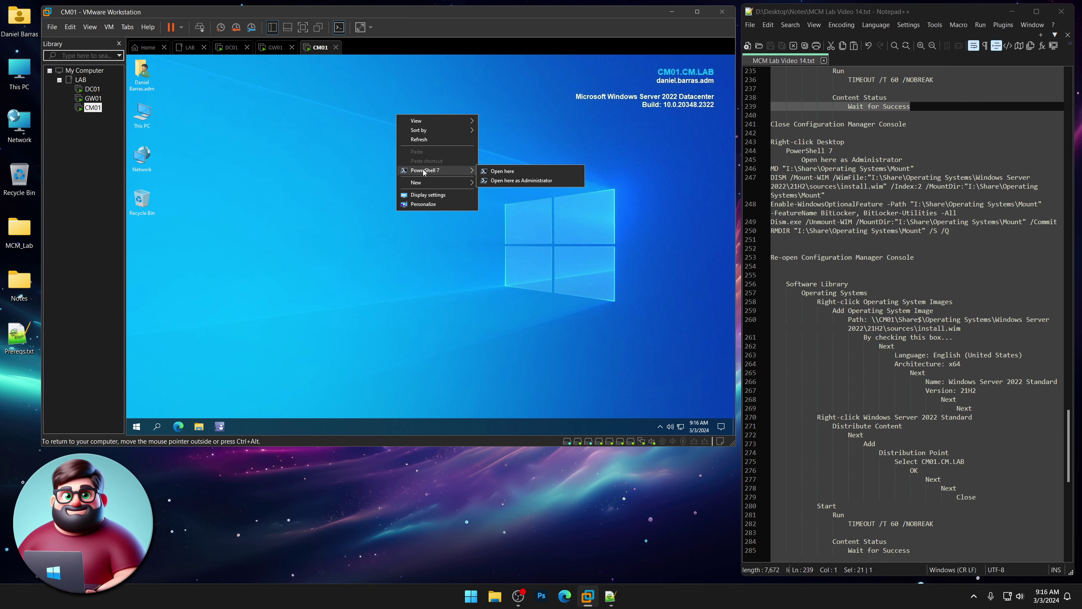
pyautogui.click(509, 182)
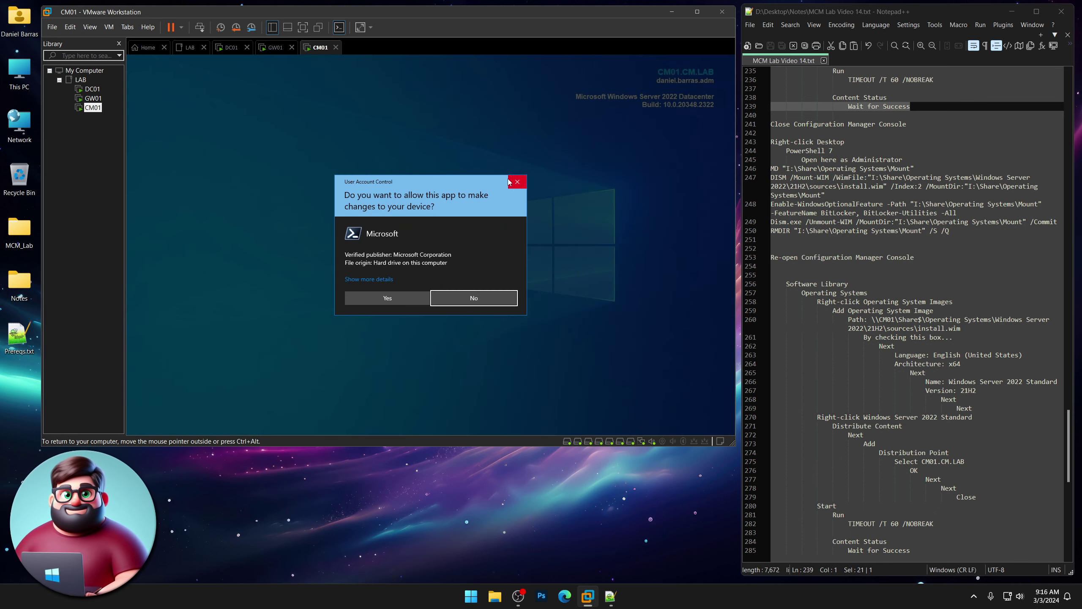
pyautogui.click(405, 300)
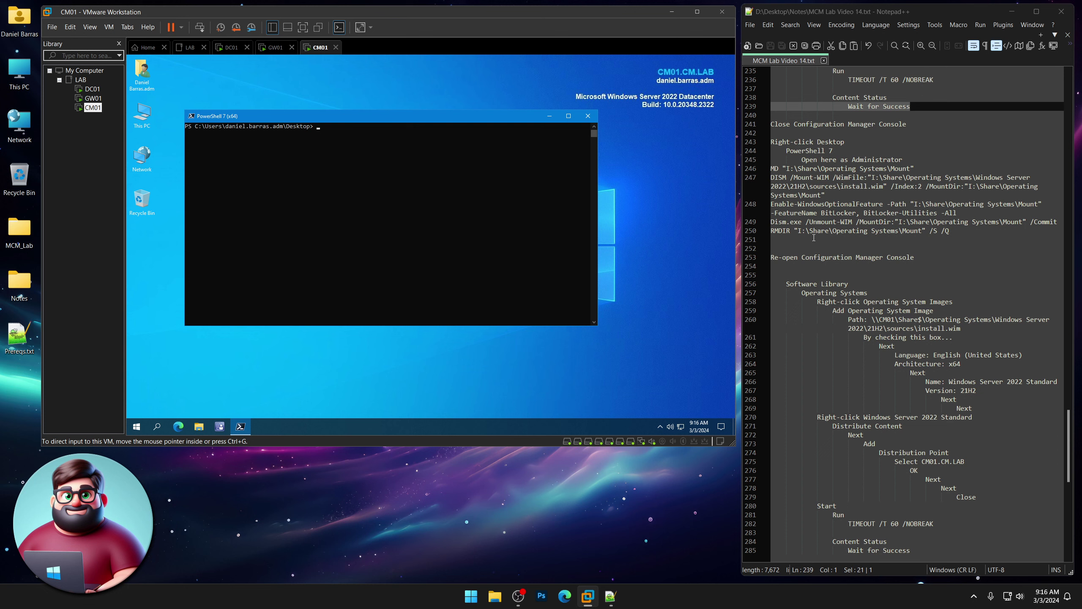
# Run the notes' commands that mount the Windows Server 2022 install.wim at index 2, enable BitLocker and BitLocker-Utilities, commit the image and remove the Mount folder
pyautogui.moveTo(951, 231); pyautogui.dragTo(770, 169)
pyautogui.rightClick(808, 185)
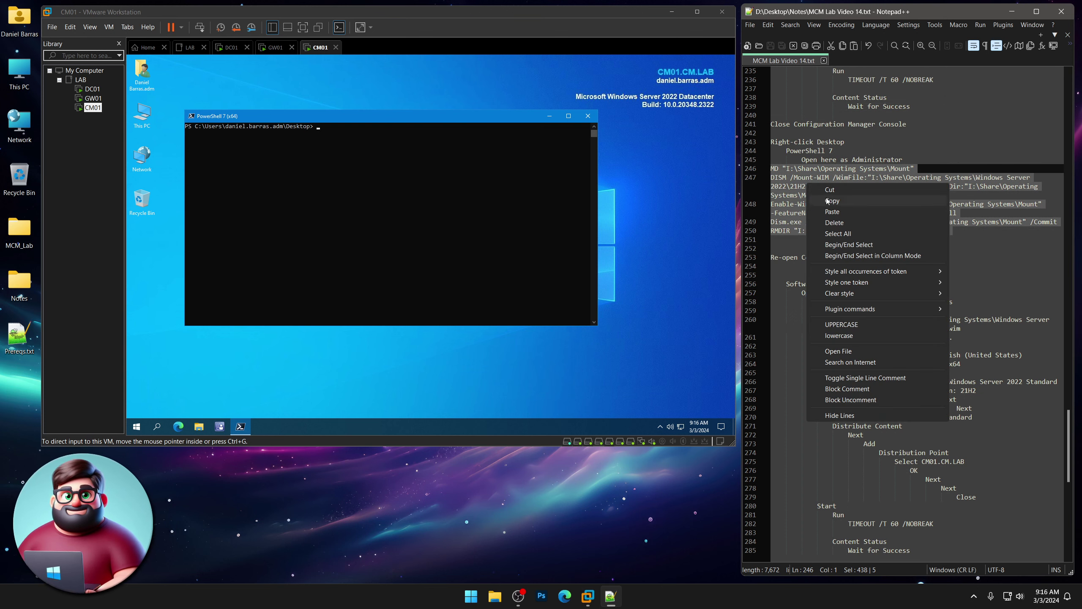
pyautogui.click(833, 202)
pyautogui.click(396, 146)
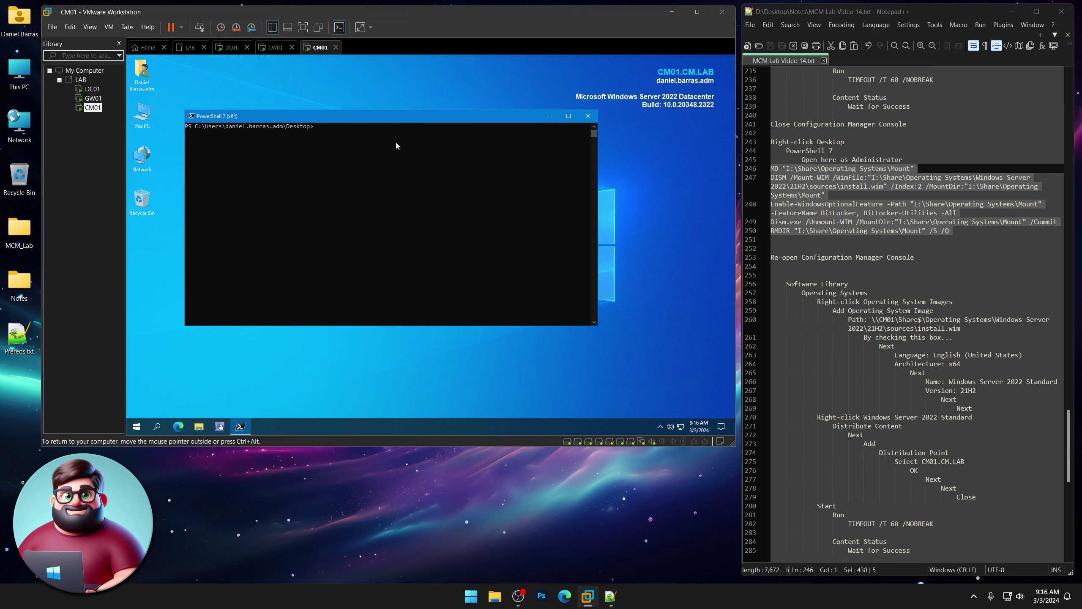
pyautogui.rightClick(399, 140)
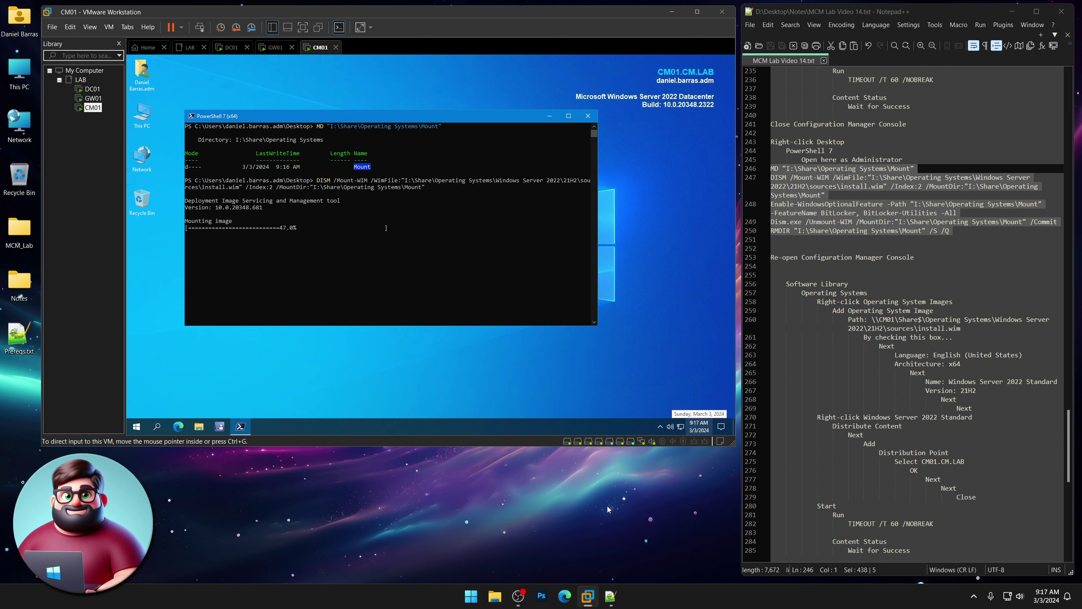
pyautogui.click(661, 259)
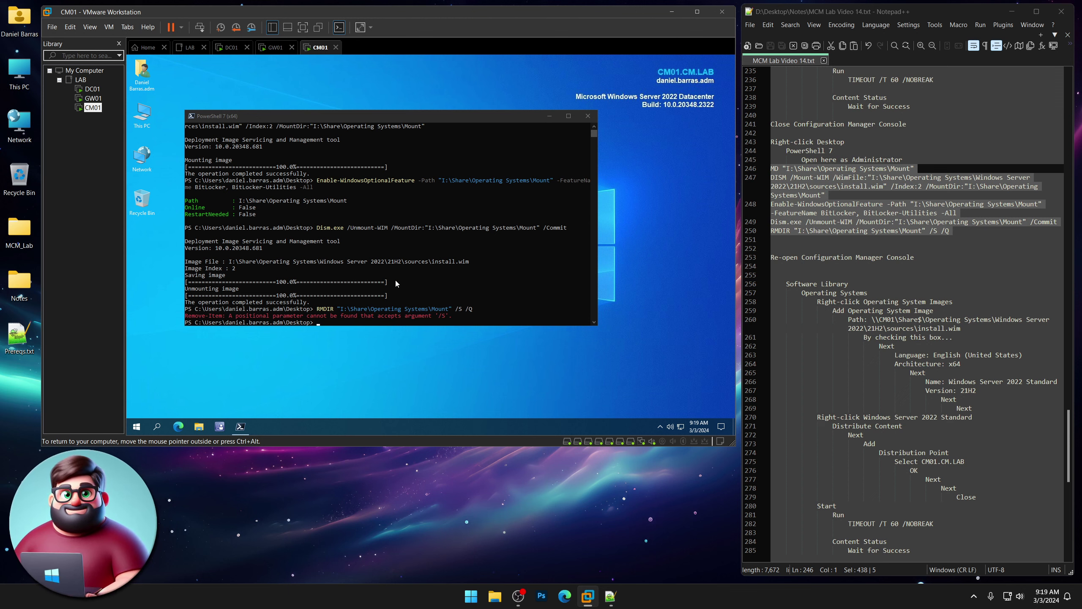
# End the PowerShell 7 session with the exit command
pyautogui.click(453, 124)
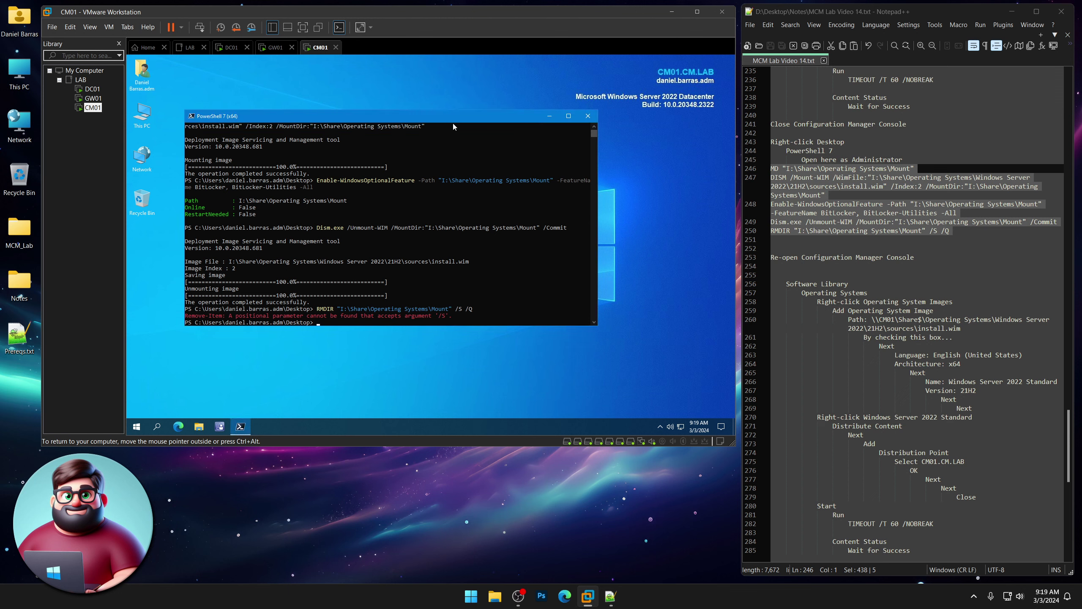
pyautogui.press('Return')
pyautogui.write('exit')
pyautogui.press('Return')
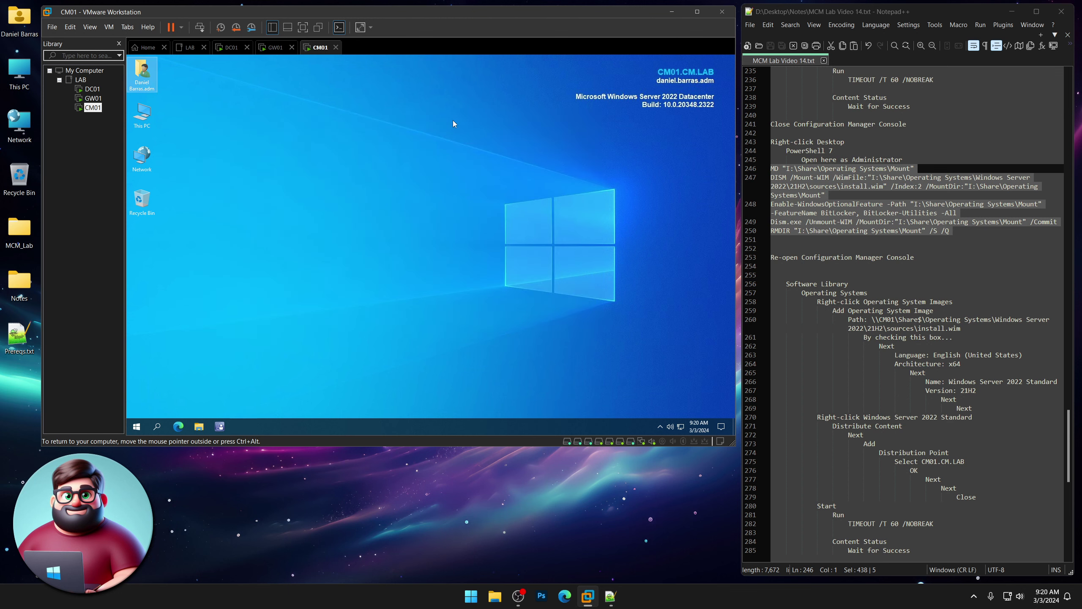
# Copy the path "I:\Share\Operating Systems\Mount" from the RMDIR line in the notes and open that folder on CM01
pyautogui.moveTo(957, 230); pyautogui.dragTo(930, 231)
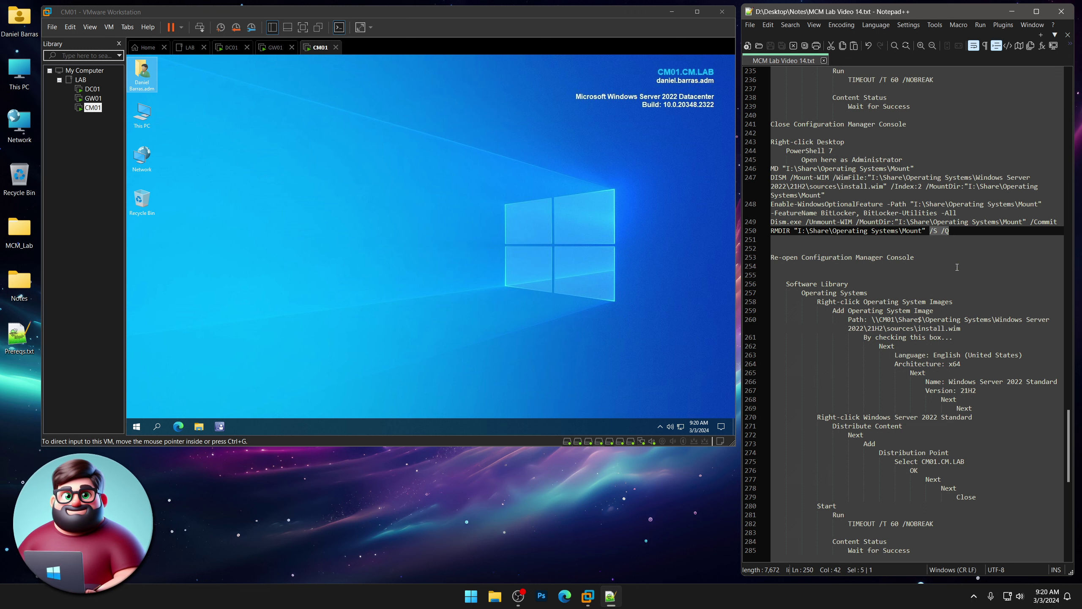
pyautogui.click(317, 236)
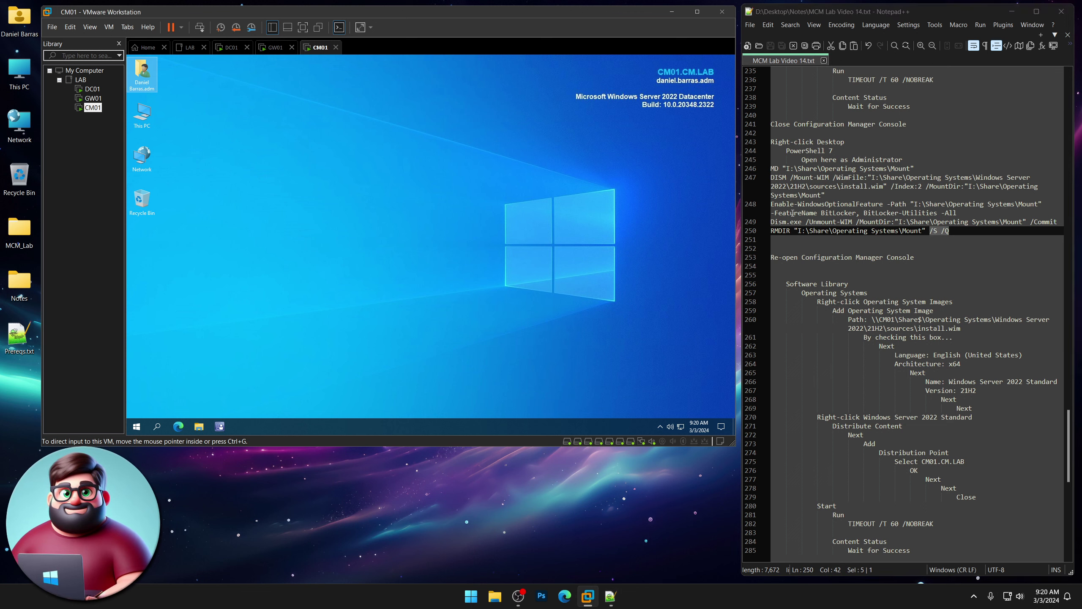
pyautogui.moveTo(926, 231); pyautogui.dragTo(795, 232)
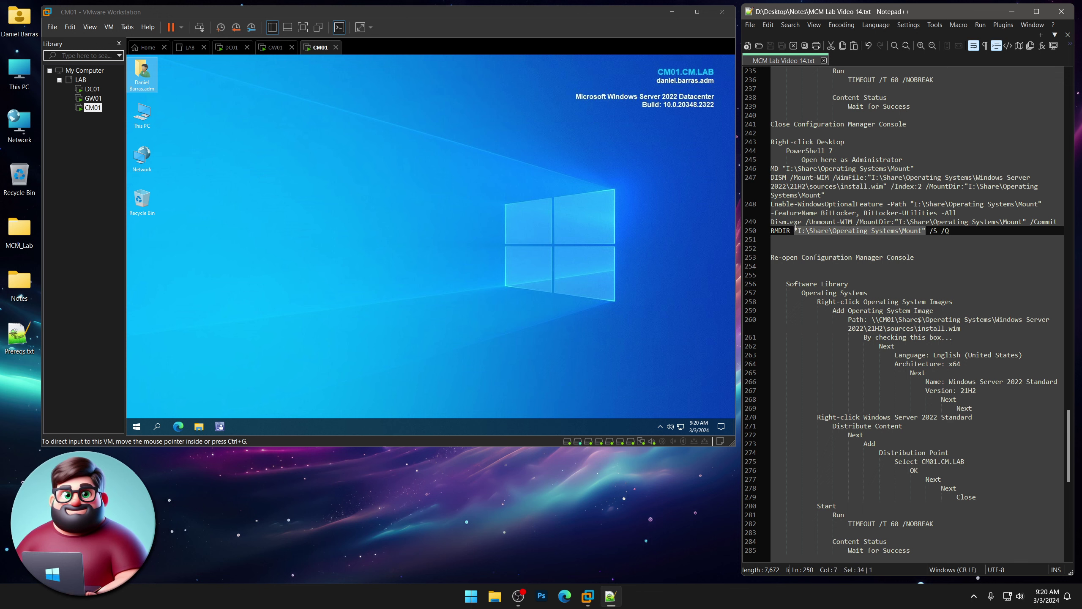
pyautogui.rightClick(811, 237)
pyautogui.click(829, 251)
pyautogui.click(653, 266)
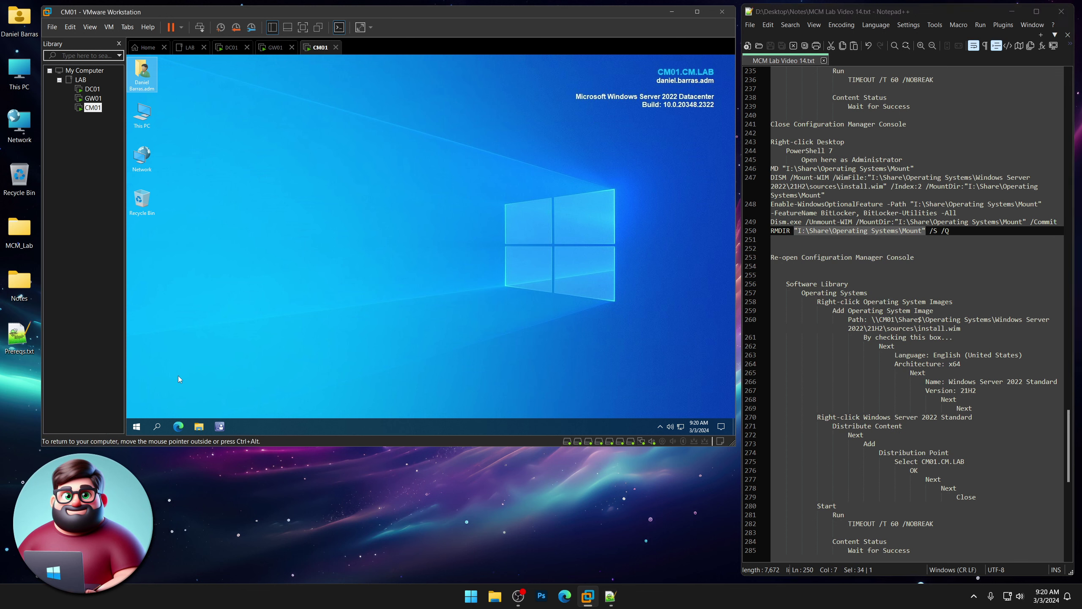
pyautogui.rightClick(135, 429)
pyautogui.click(167, 386)
pyautogui.hotkey('ctrl', 'v')
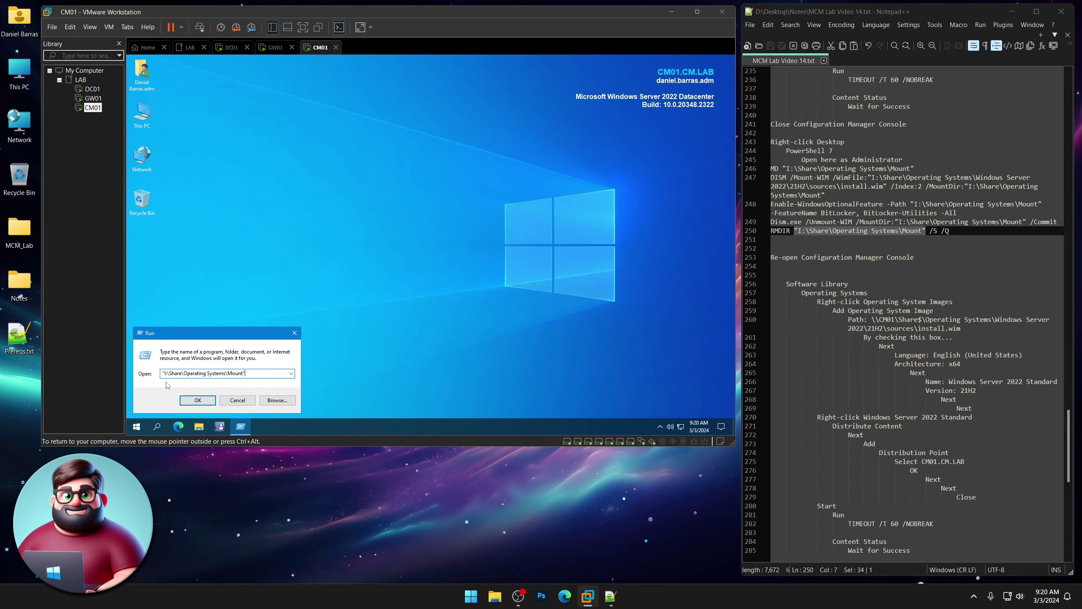
pyautogui.press('Return')
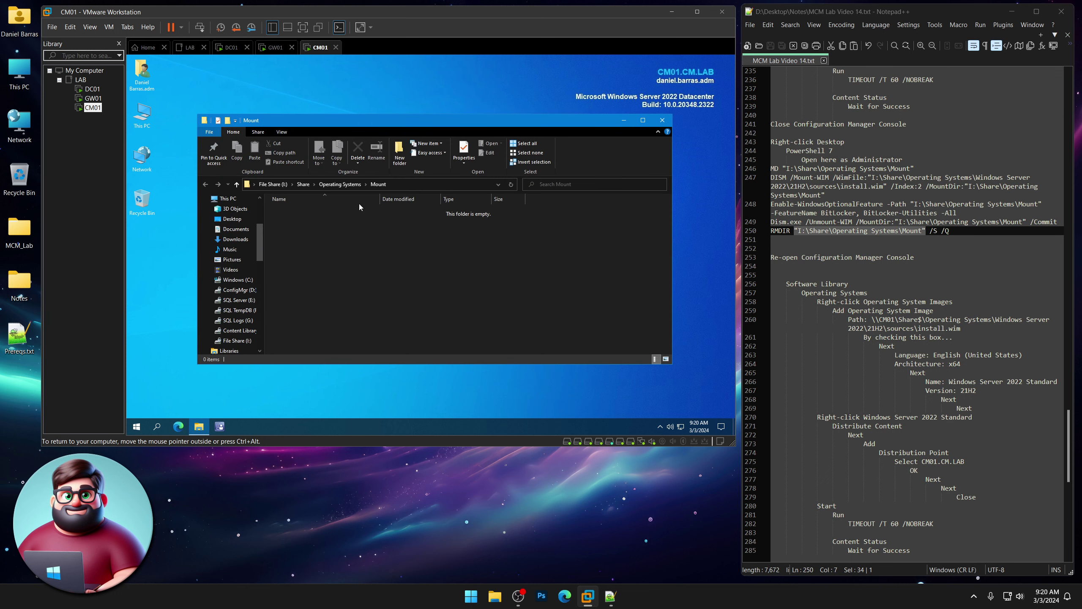
# Delete the Mount folder from I:\Share\Operating Systems and empty the Recycle Bin on CM01
pyautogui.click(341, 186)
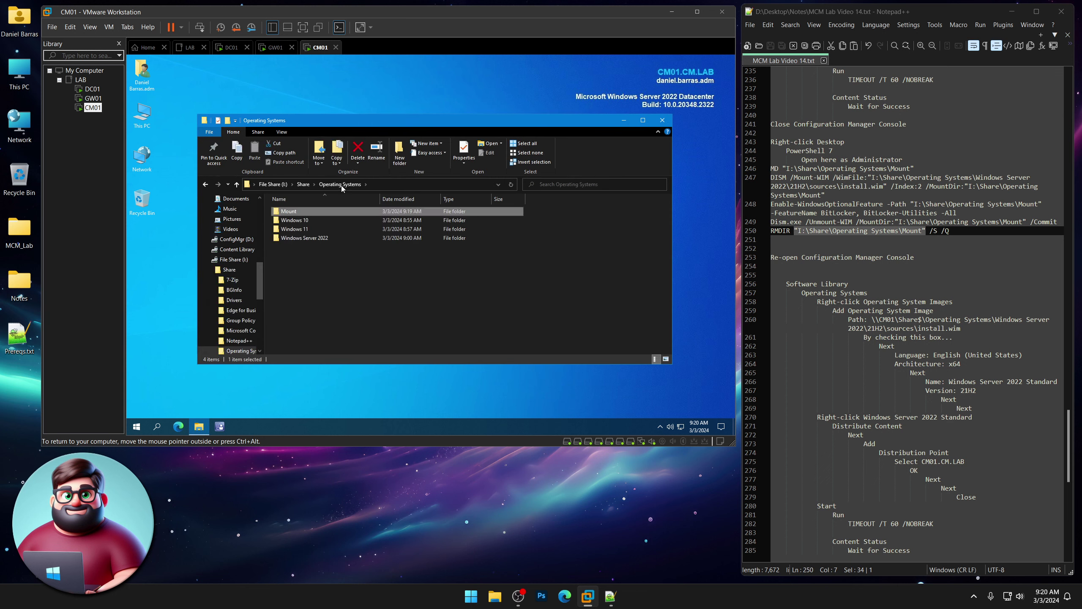
pyautogui.rightClick(297, 212)
pyautogui.click(317, 350)
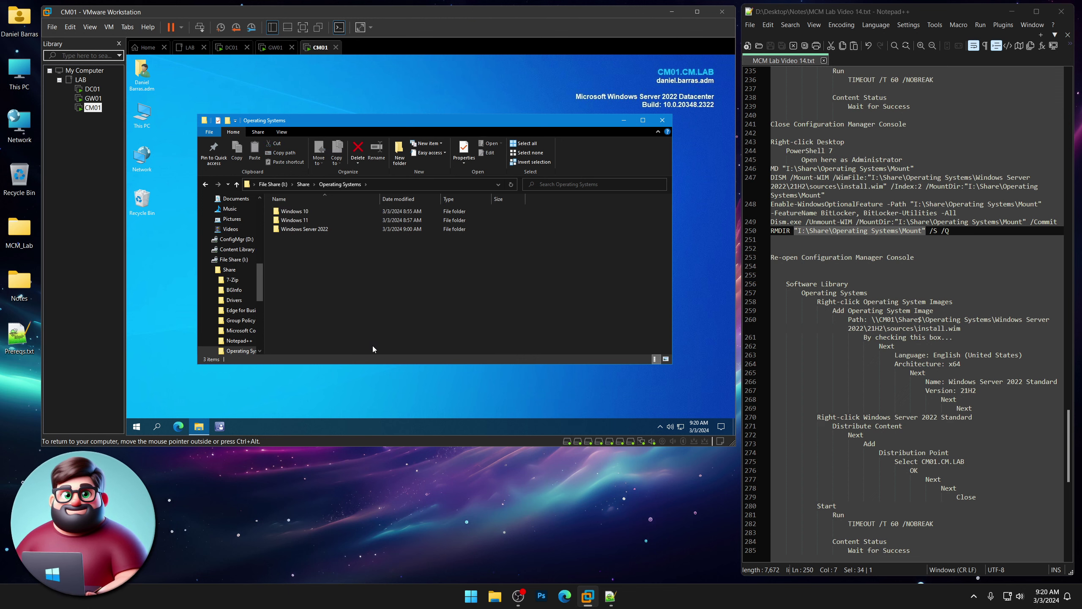
pyautogui.click(661, 120)
pyautogui.rightClick(142, 198)
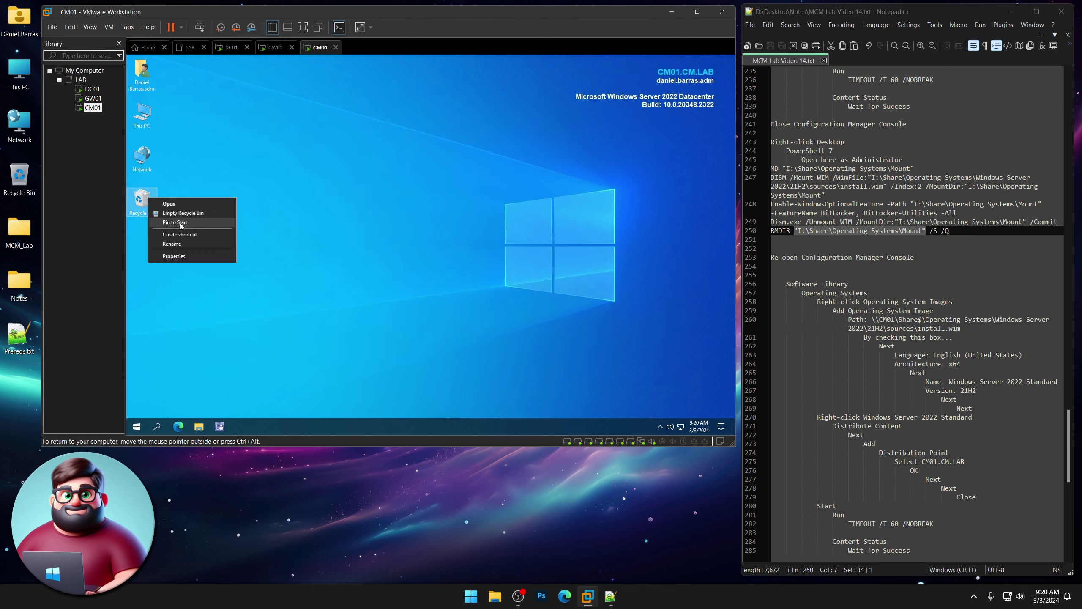
pyautogui.click(179, 213)
pyautogui.click(464, 274)
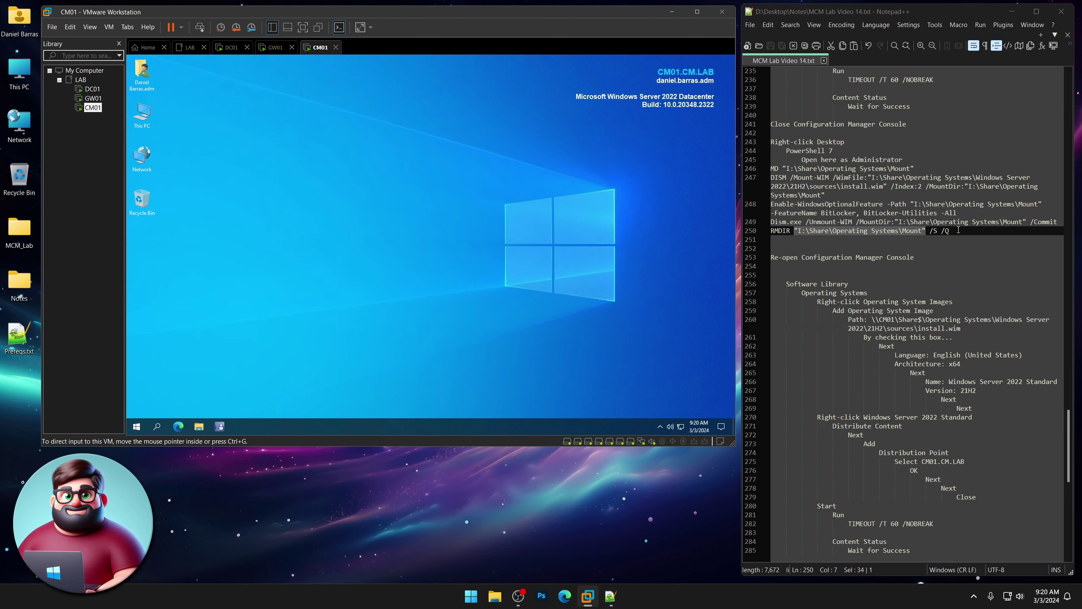
# Remove the RMDIR command line and one blank line after it from the notes file
pyautogui.moveTo(950, 231); pyautogui.dragTo(762, 232)
pyautogui.press('Delete')
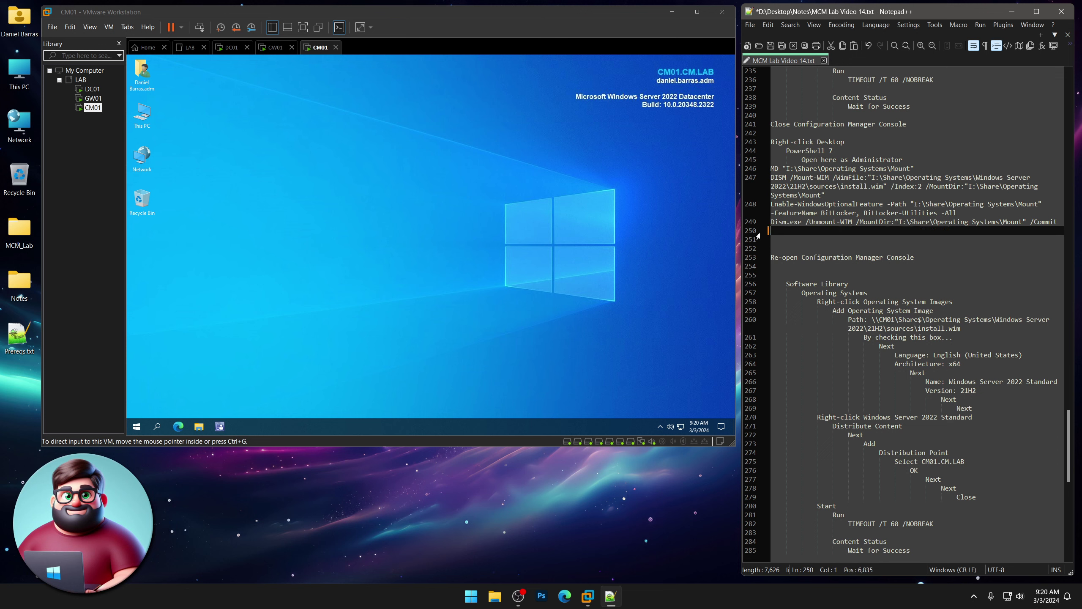
pyautogui.press('Delete')
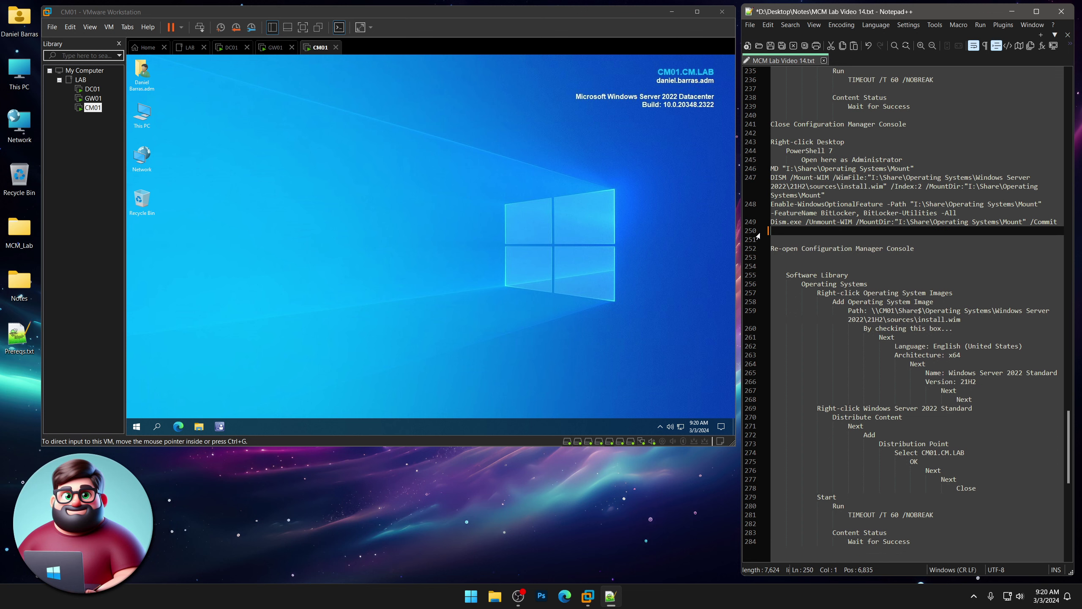
# Save the notes file, reopen the Configuration Manager console on CM01 and show the Operating System Images in the Software Library
pyautogui.click(771, 47)
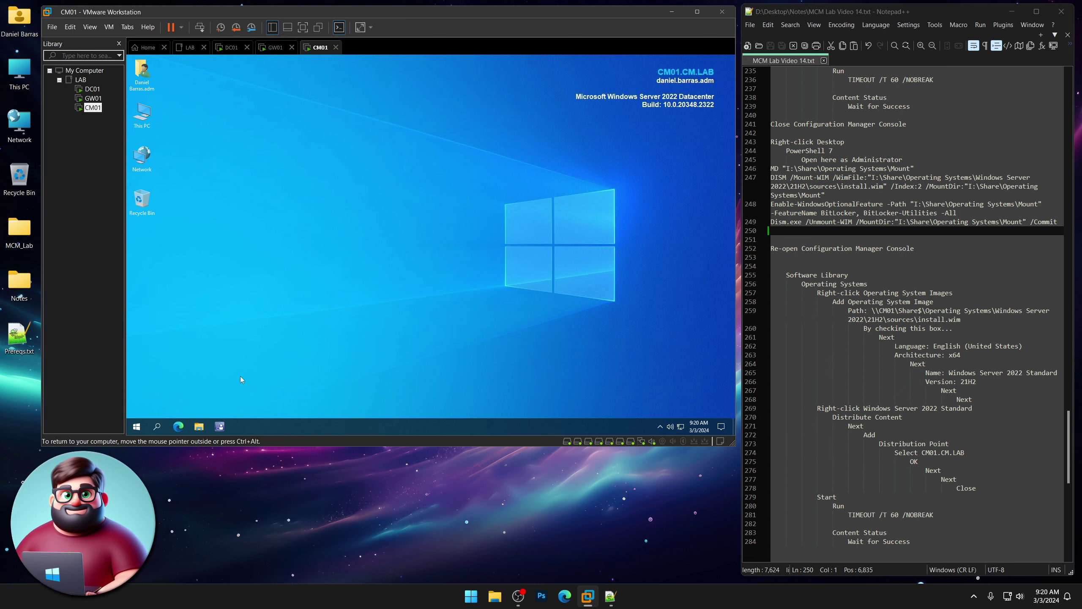
pyautogui.click(221, 426)
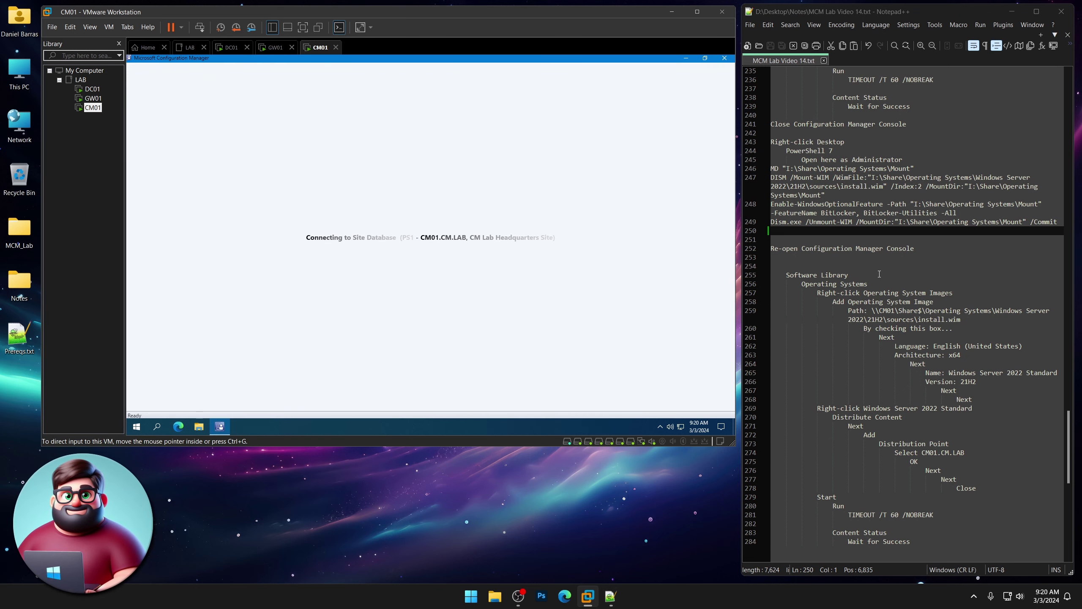
pyautogui.scroll(-3, 878, 285)
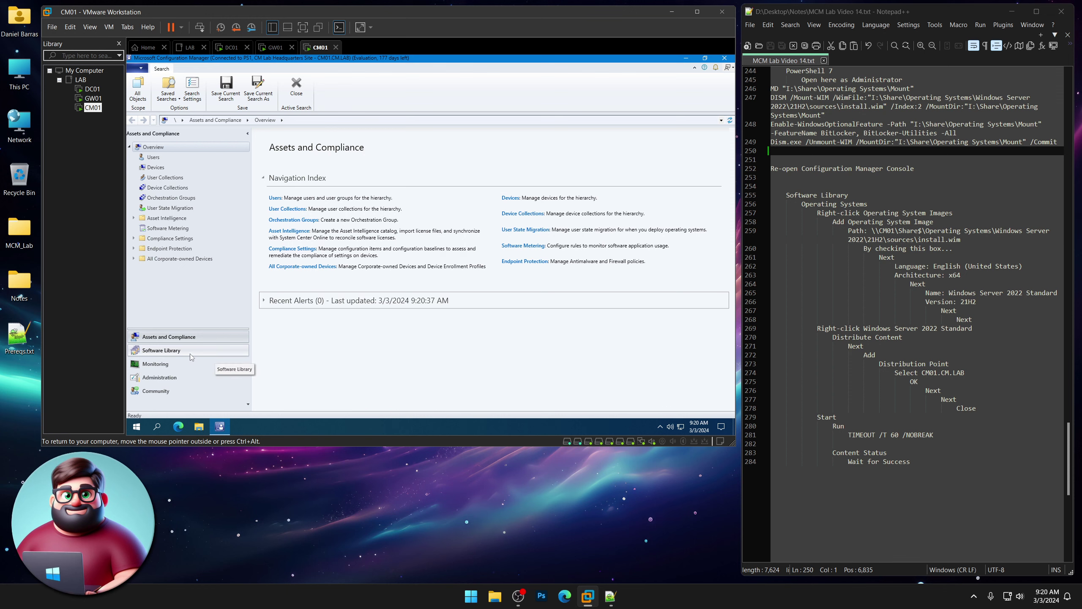
pyautogui.click(169, 351)
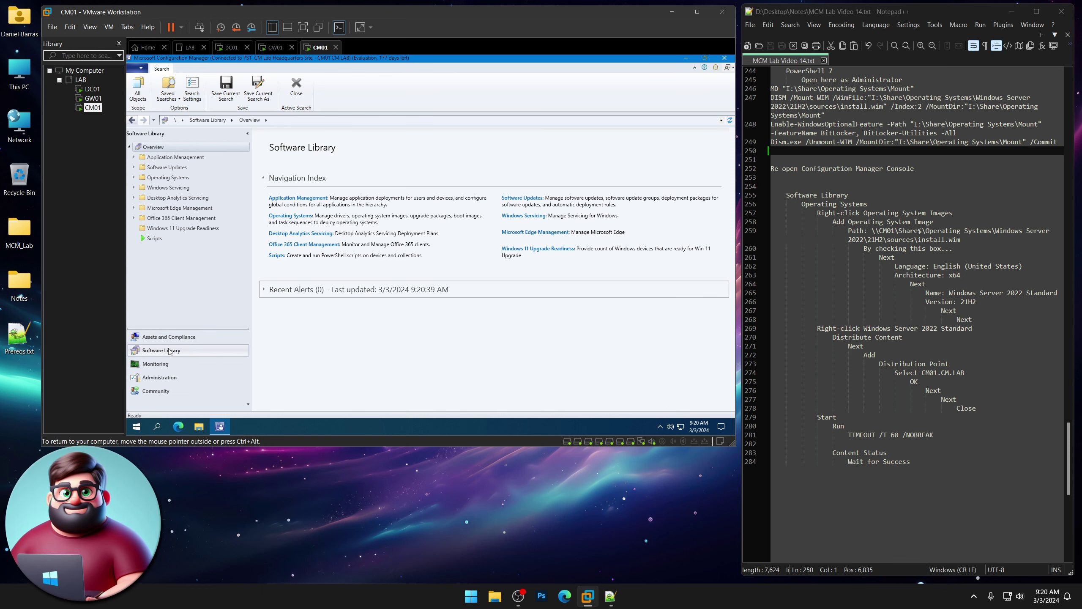
pyautogui.click(134, 178)
pyautogui.click(197, 209)
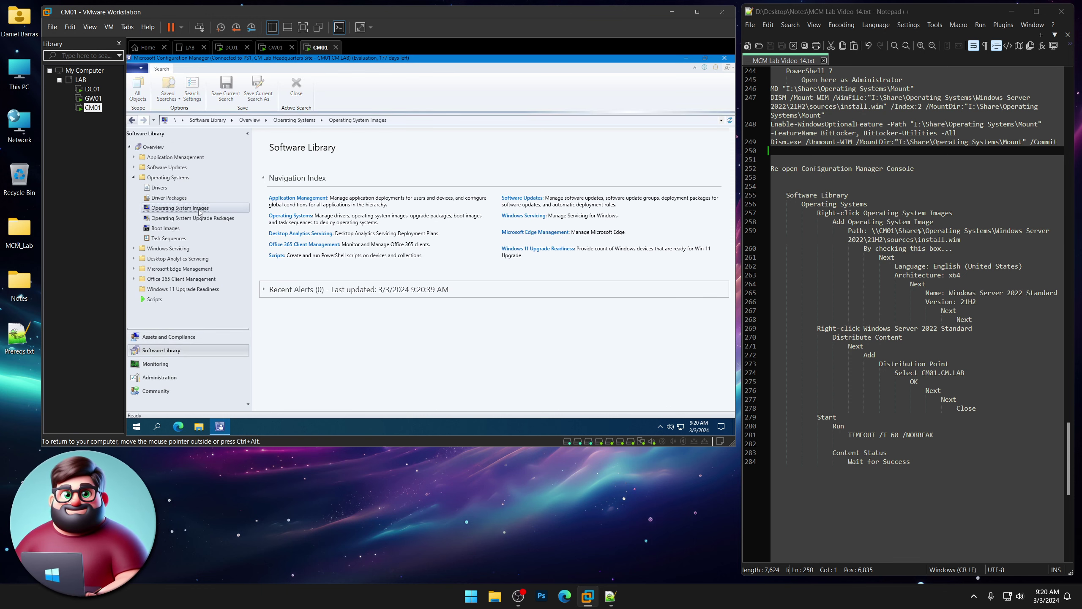
# Begin adding an operating system image from "\\CM01\Share$\Operating Systems\Windows Server 2022\21H2\sources\install.wim", copied from the notes, and accept the license agreement
pyautogui.rightClick(199, 212)
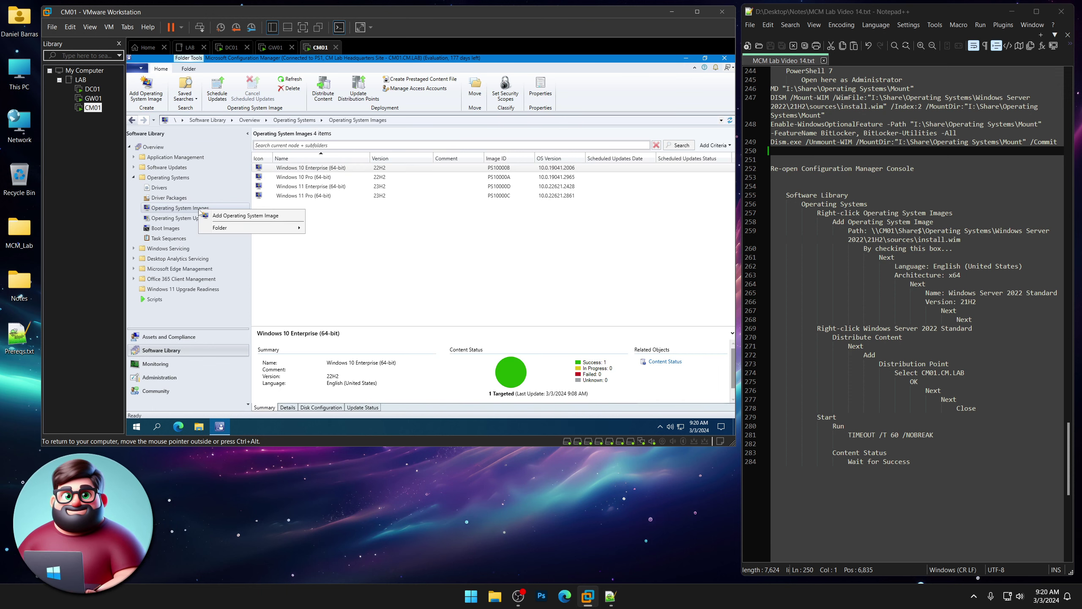
pyautogui.click(249, 215)
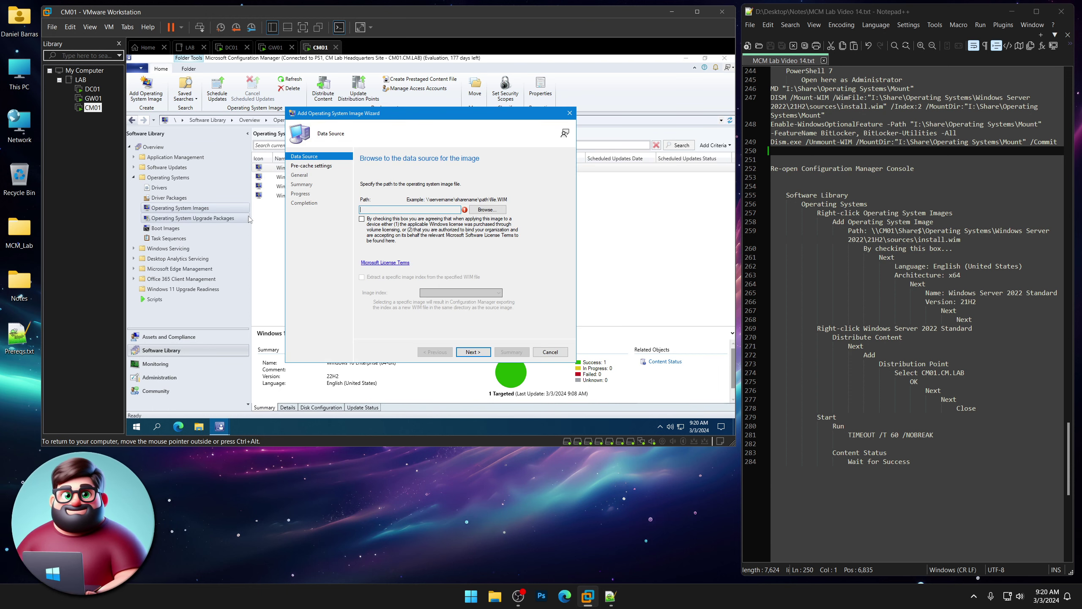
pyautogui.moveTo(966, 241); pyautogui.dragTo(872, 231)
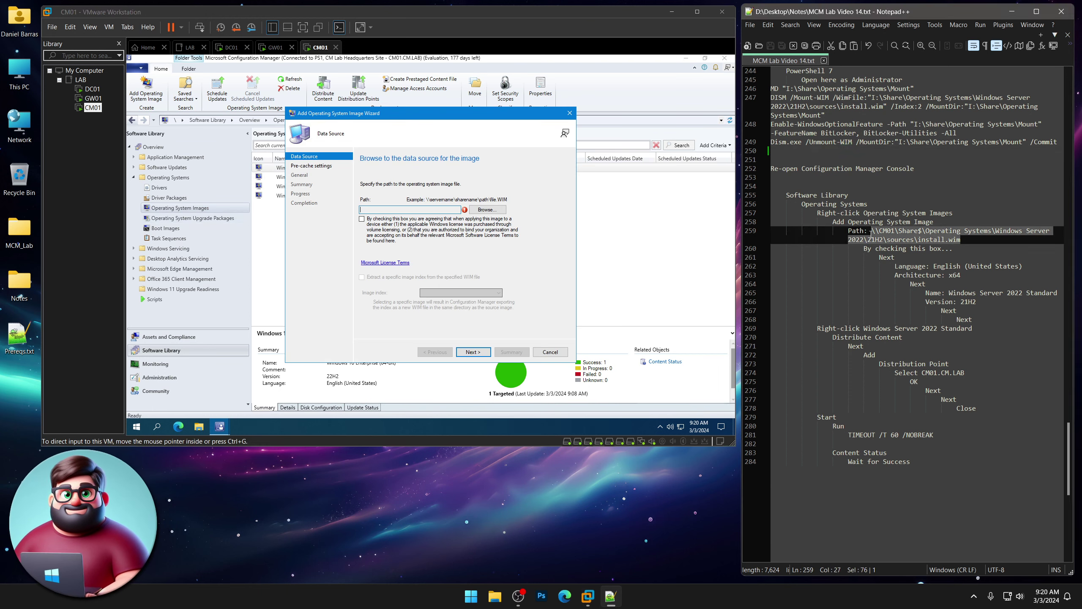
pyautogui.rightClick(890, 234)
pyautogui.click(912, 252)
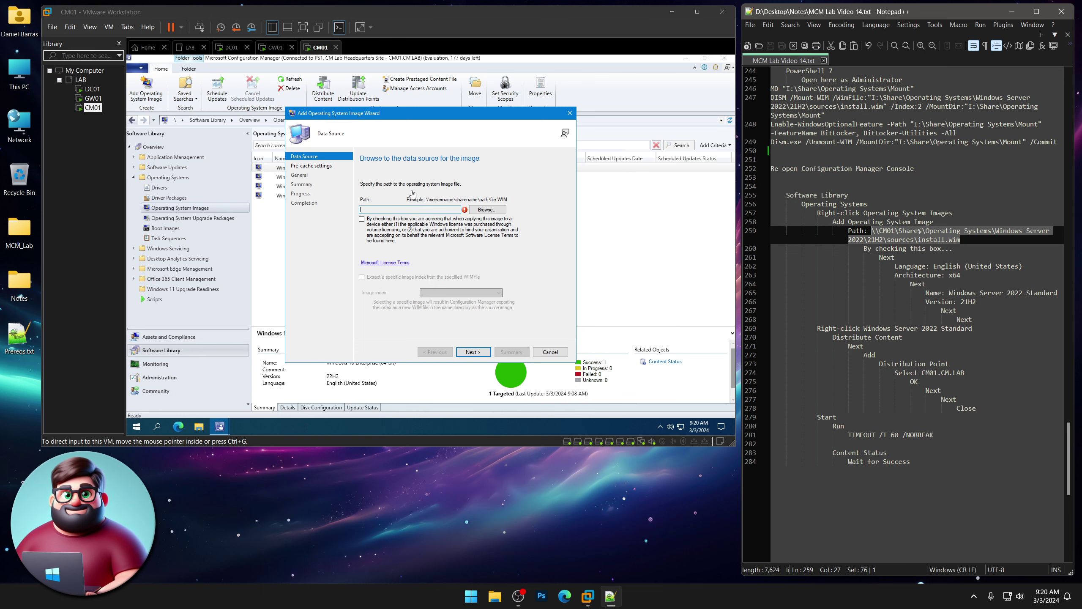
pyautogui.click(494, 213)
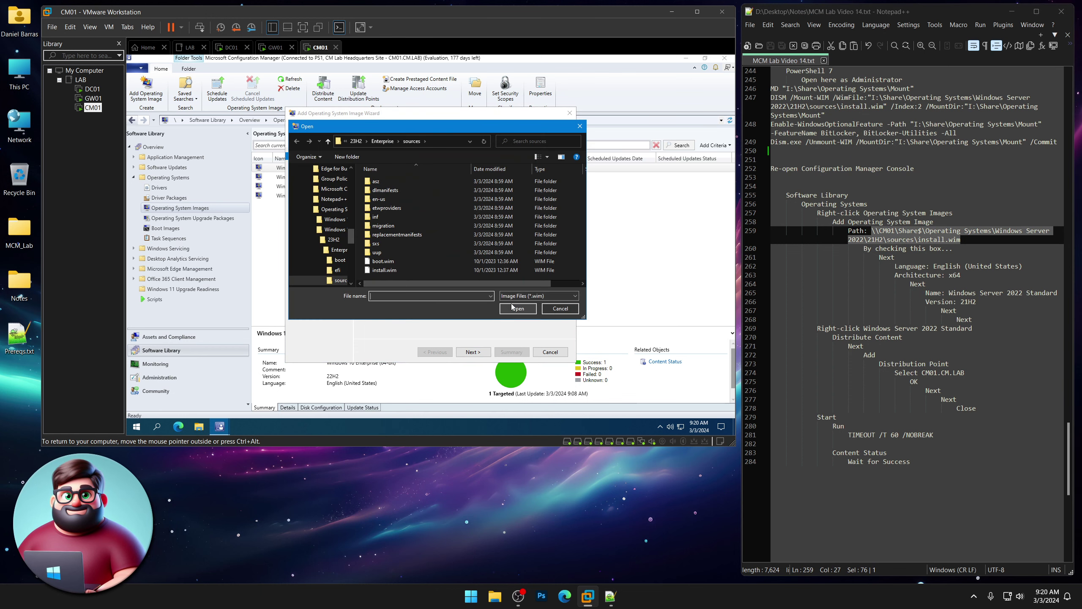
pyautogui.hotkey('ctrl', 'v')
pyautogui.click(519, 309)
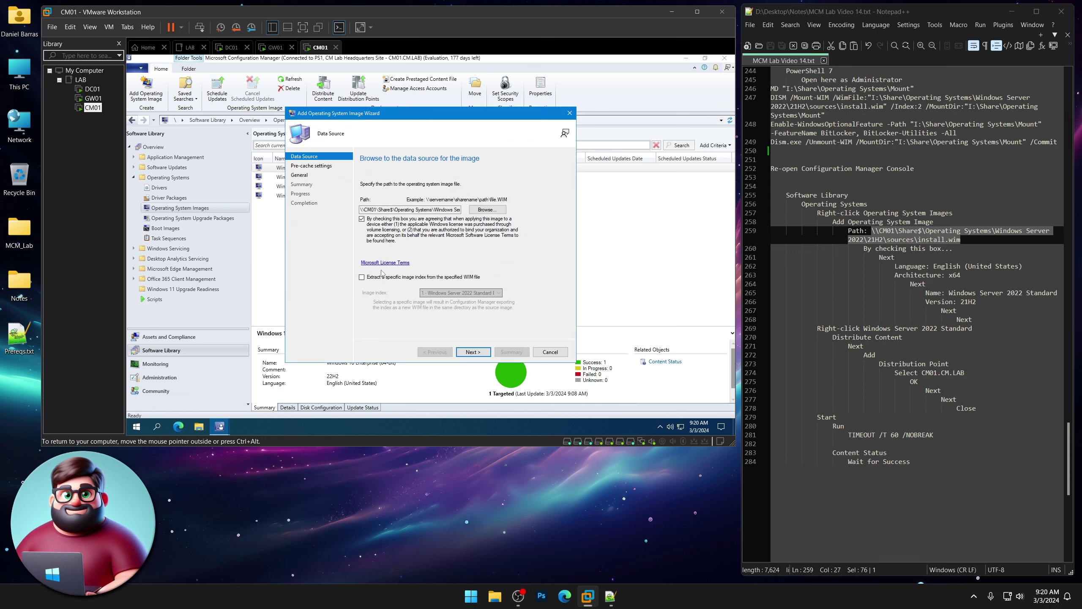
# Choose to extract only image index 2, Windows Server 2022 Standard Evaluation (Desktop Experience), from the WIM file
pyautogui.click(362, 277)
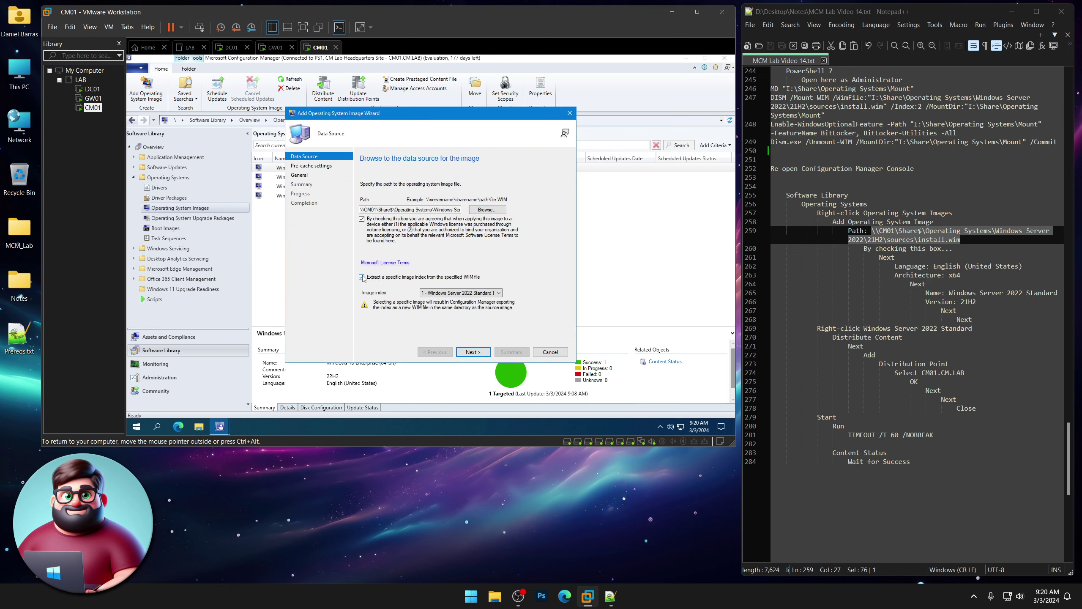
pyautogui.click(499, 293)
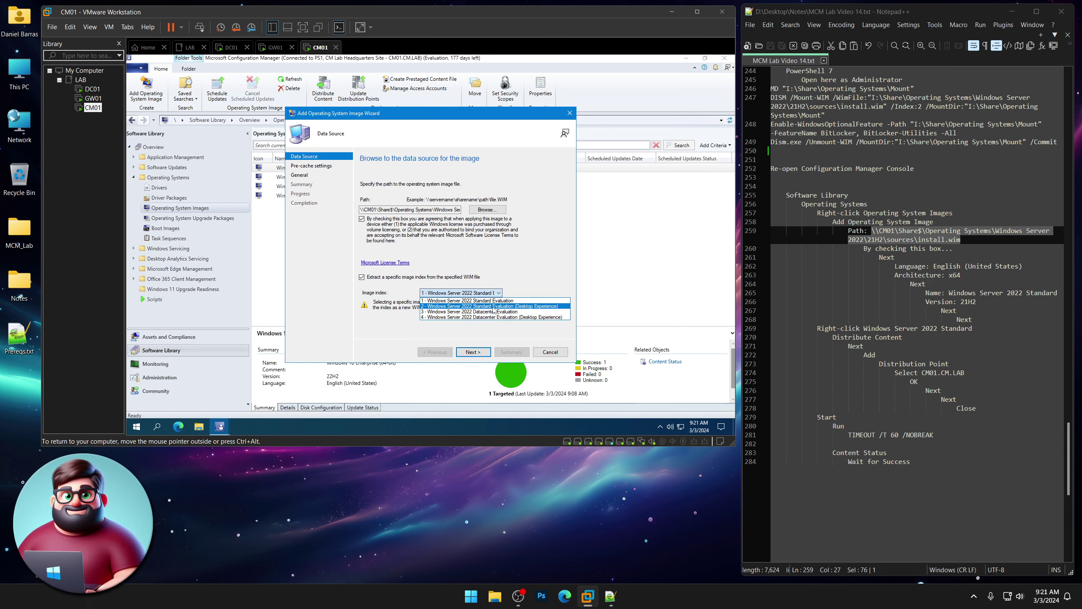
pyautogui.click(493, 308)
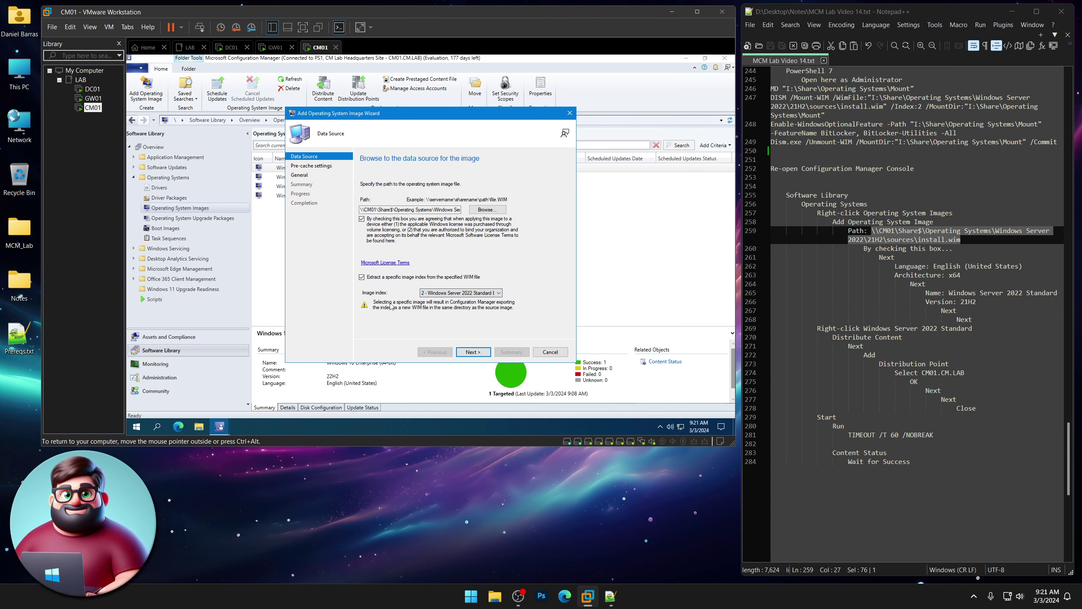
pyautogui.click(474, 352)
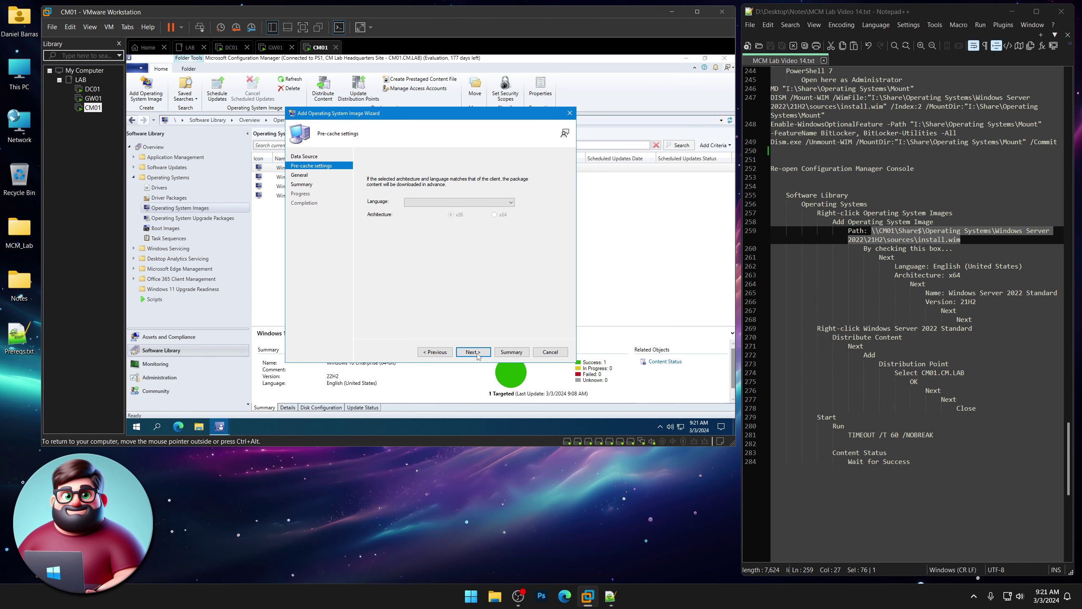
# Set the image's pre-cache language to English (United States) and its architecture to x64
pyautogui.click(510, 202)
pyautogui.moveTo(511, 223); pyautogui.dragTo(513, 256)
pyautogui.click(463, 299)
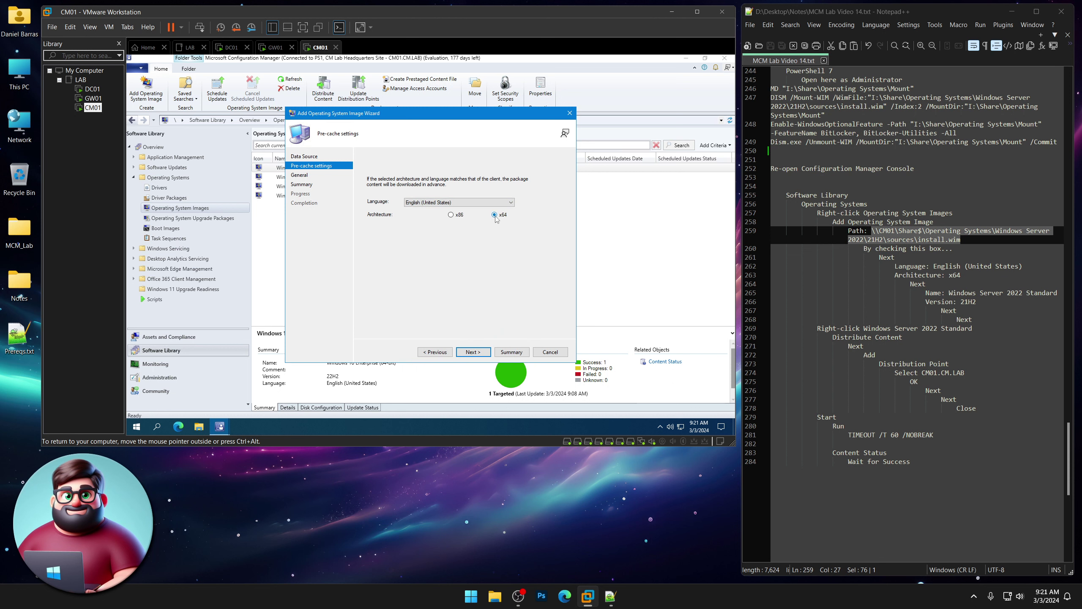
pyautogui.click(476, 352)
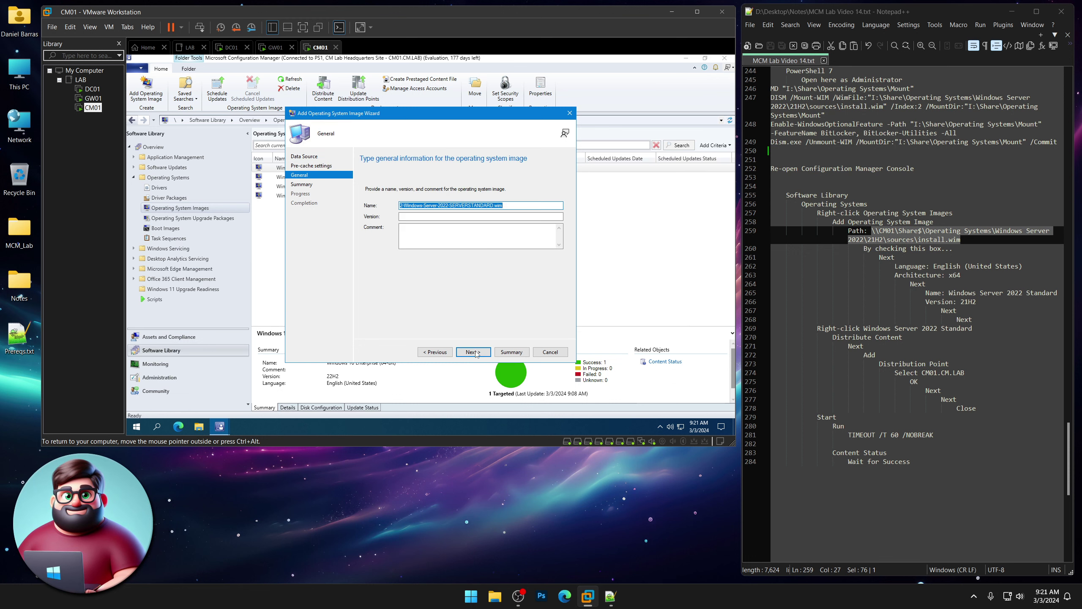
# Name the image "Windows Server 2022 Standard" with version 21H2 and complete the Add Operating System Image Wizard
pyautogui.write('Windows Servbe')
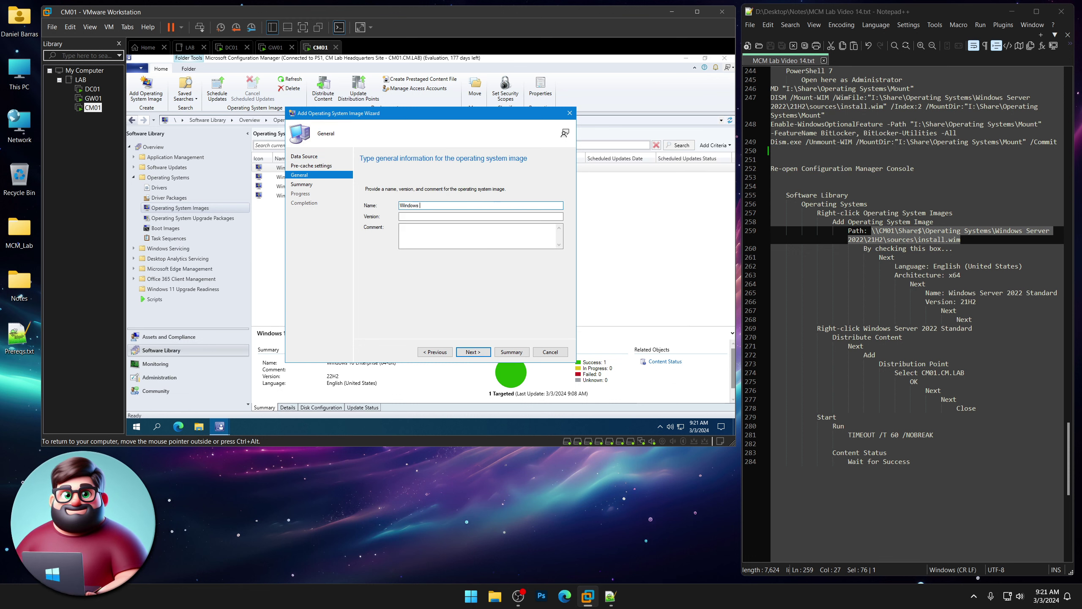
pyautogui.press('BackSpace')
pyautogui.press('BackSpace')
pyautogui.write('er')
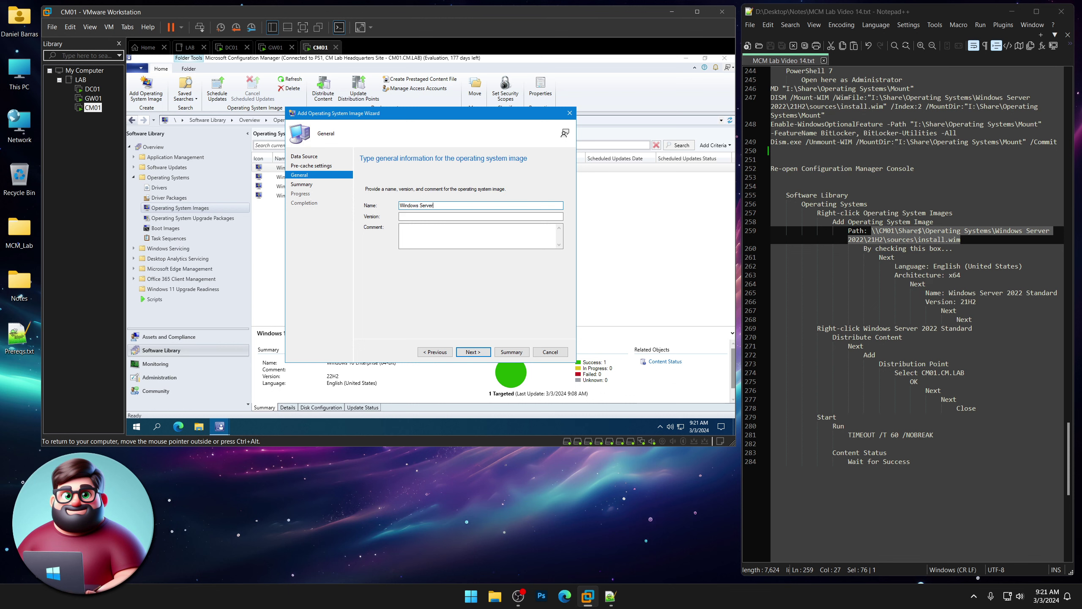
pyautogui.write(' 2022 Standard')
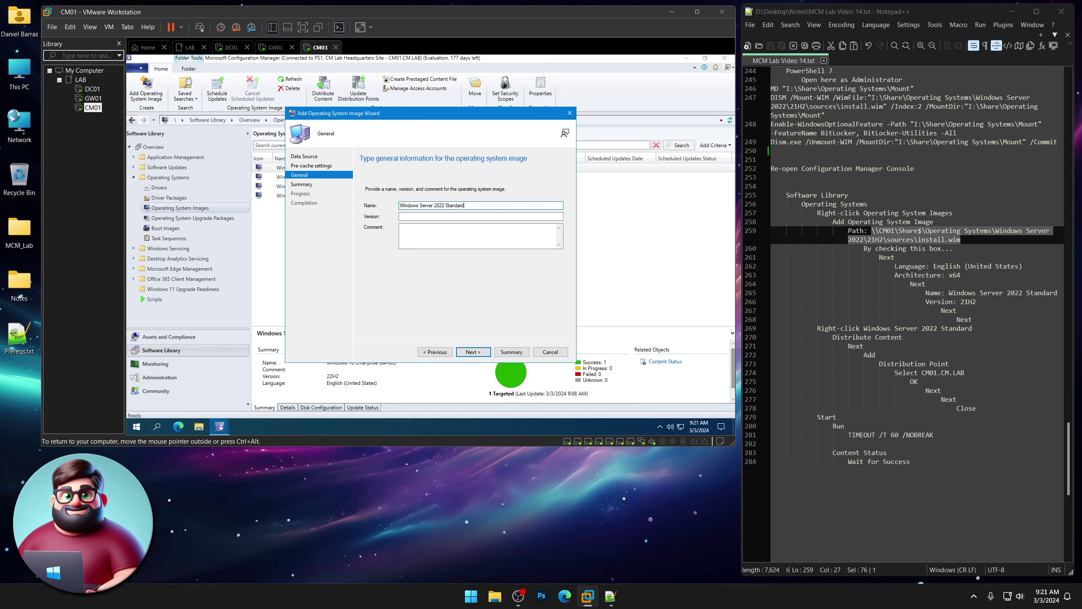
pyautogui.press('Tab')
pyautogui.write('21')
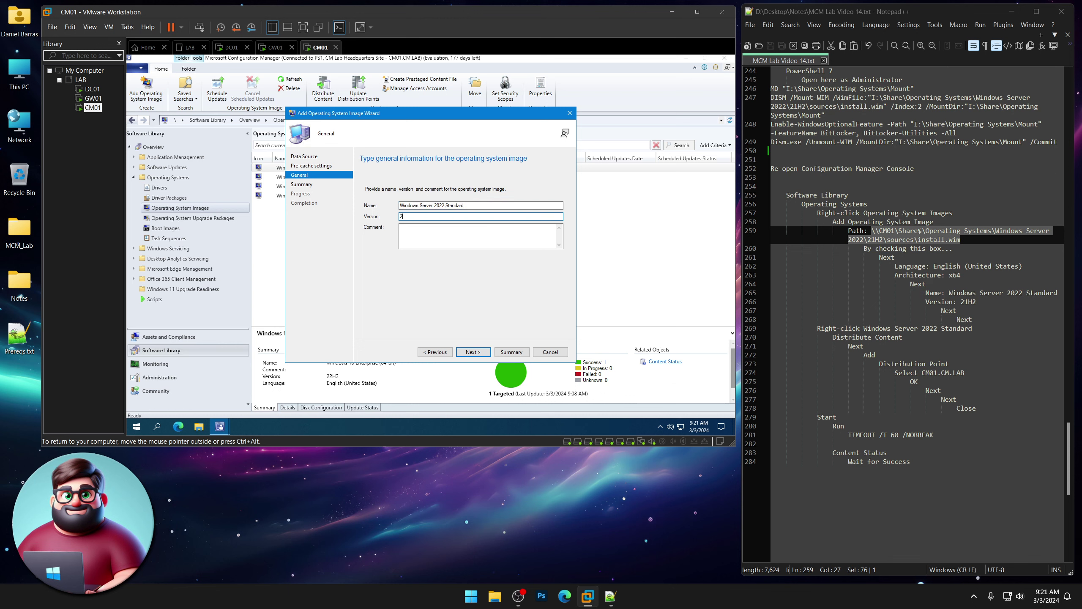
pyautogui.click(481, 353)
pyautogui.click(480, 354)
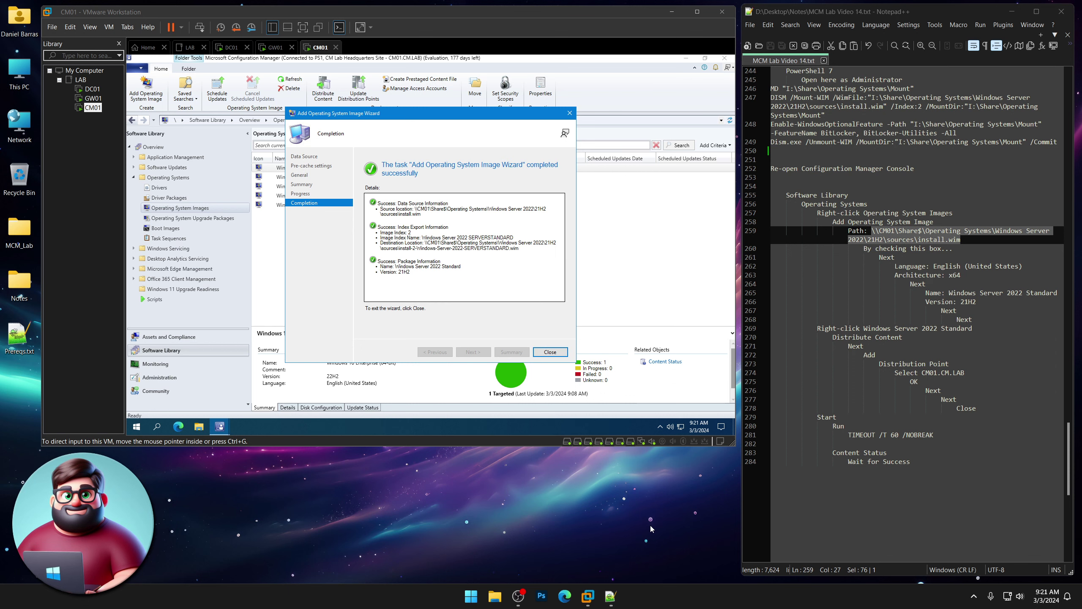
pyautogui.click(373, 332)
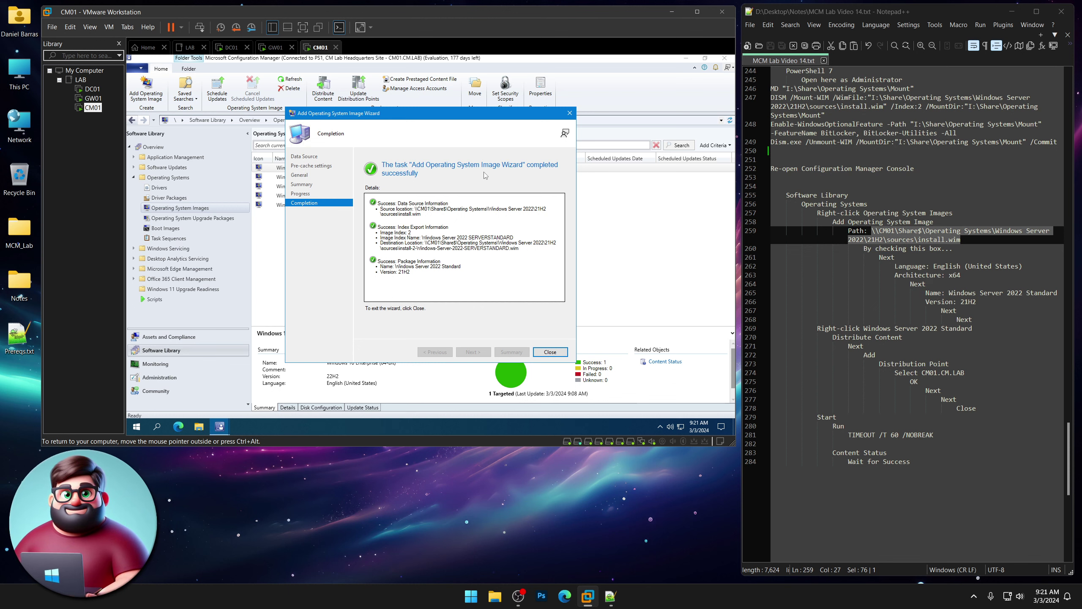
pyautogui.click(553, 353)
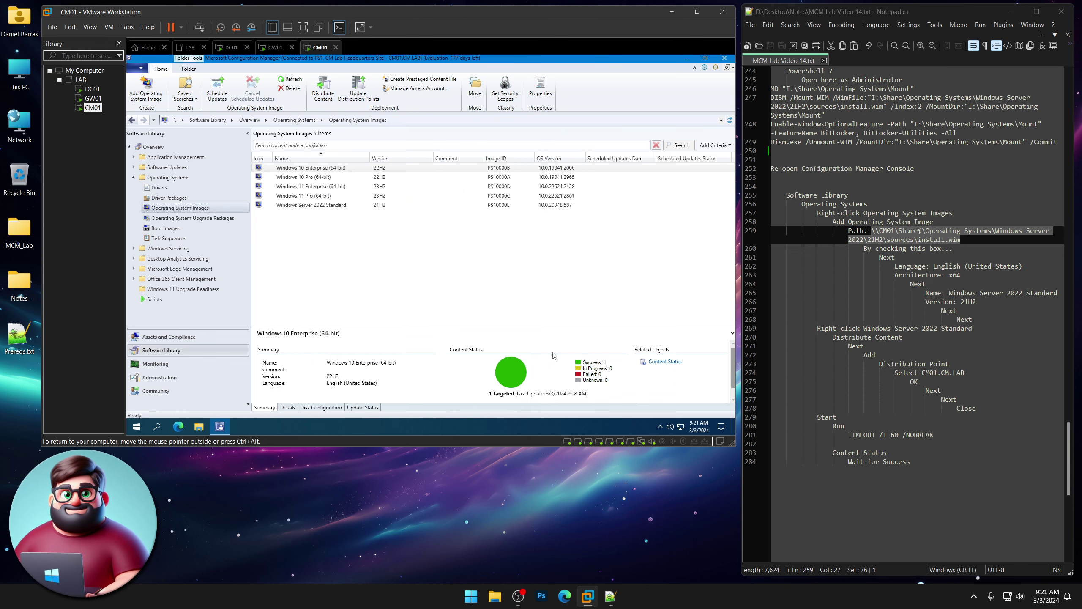
# Distribute the Windows Server 2022 Standard image's content to the CM01.CM.LAB distribution point
pyautogui.rightClick(321, 205)
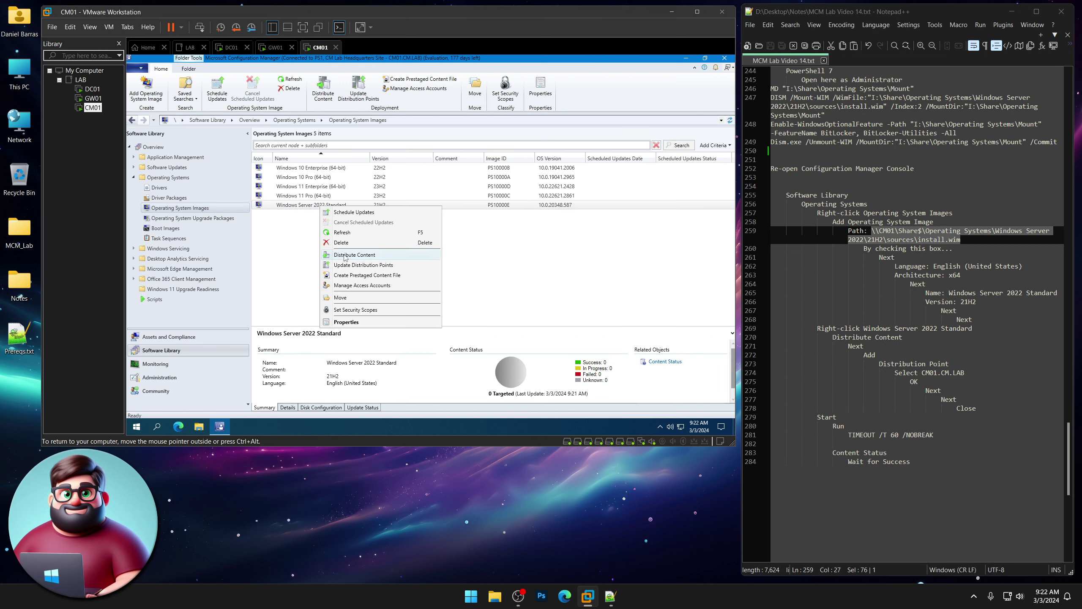
pyautogui.click(345, 256)
pyautogui.click(485, 354)
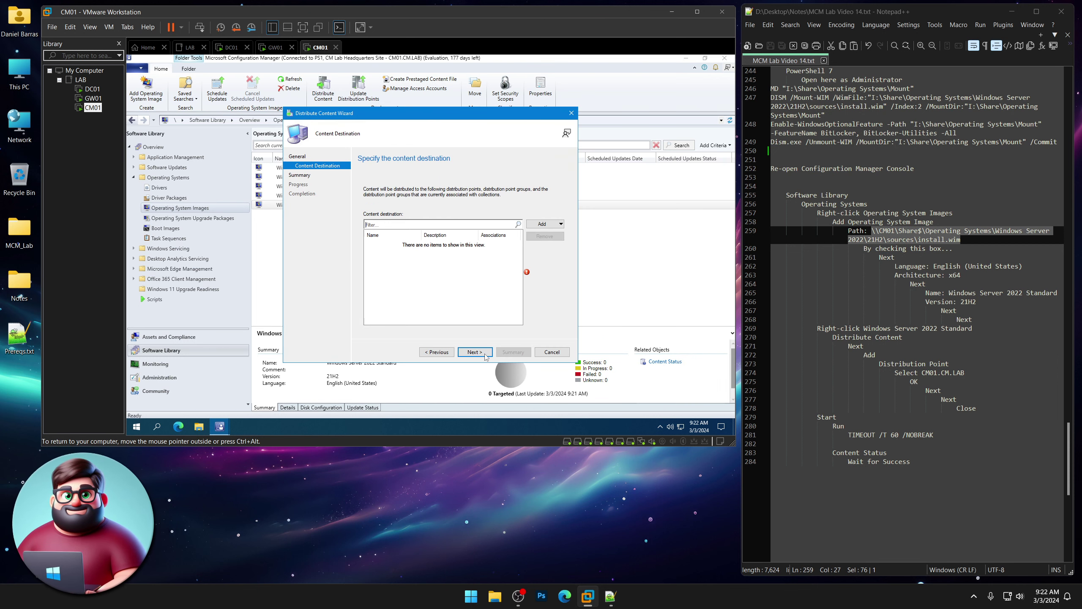
pyautogui.click(542, 224)
pyautogui.click(549, 233)
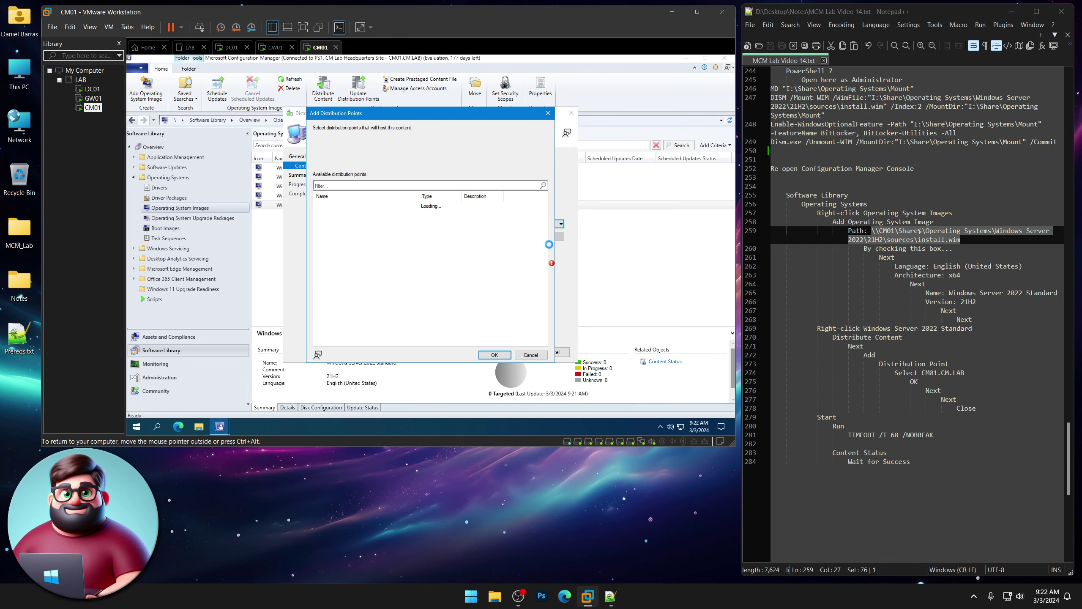
pyautogui.click(318, 205)
pyautogui.click(494, 355)
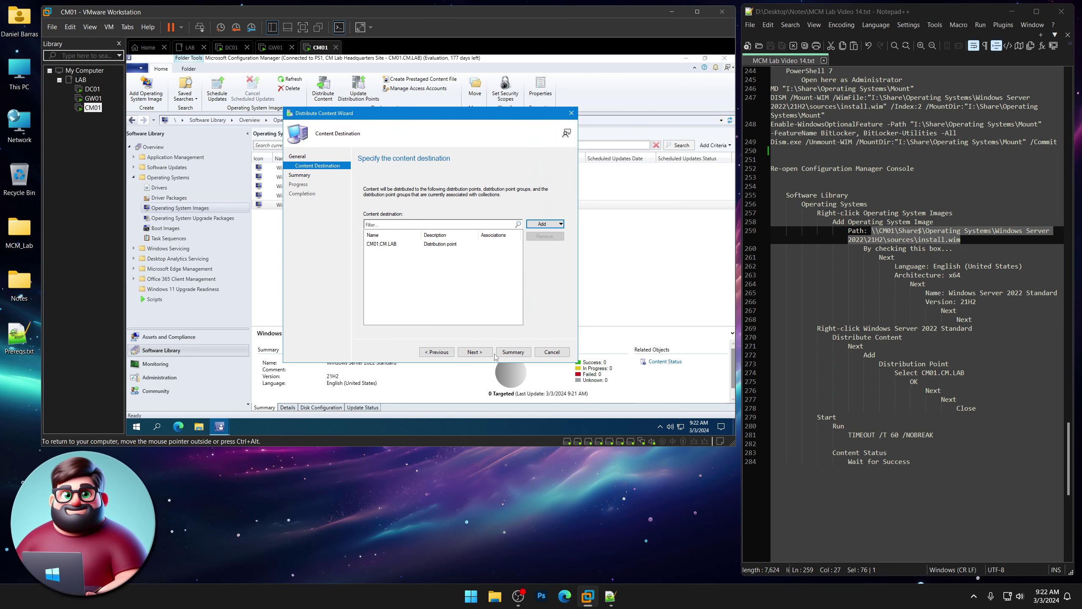
pyautogui.click(476, 351)
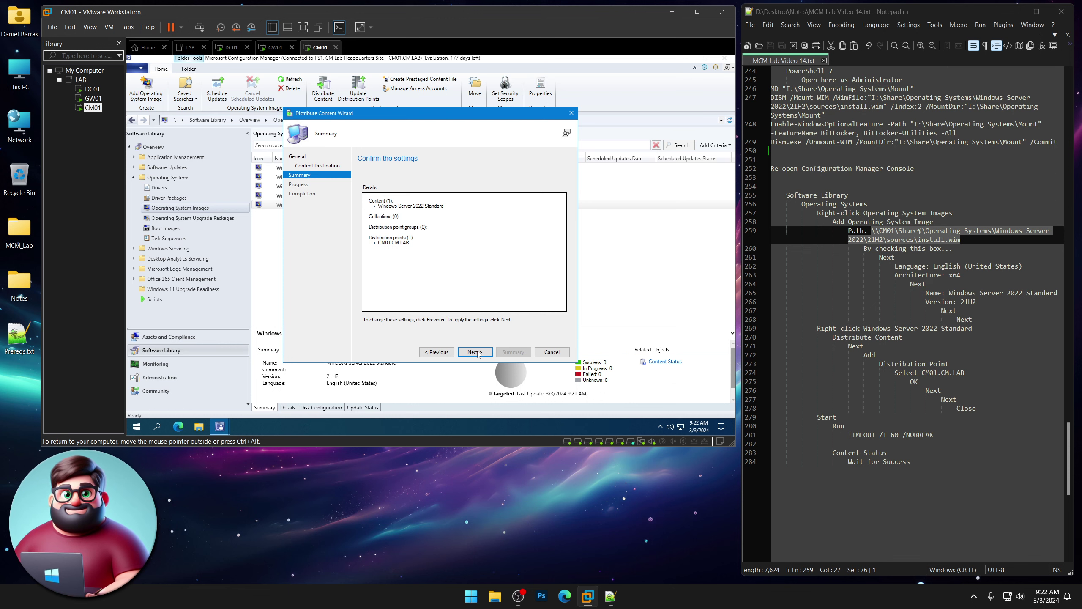
pyautogui.click(477, 352)
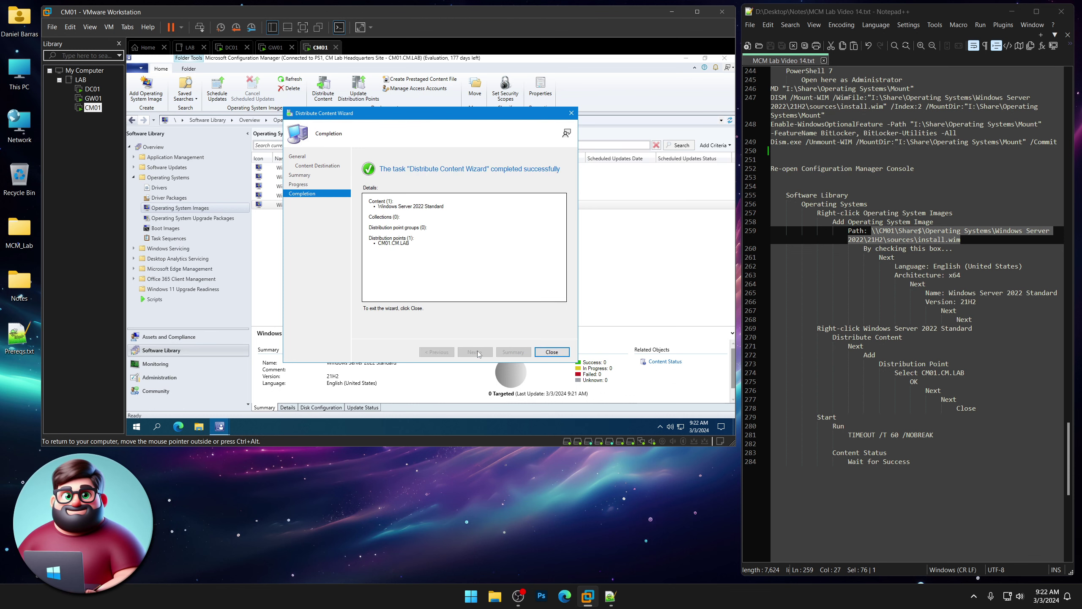
pyautogui.click(552, 352)
# Run the command "TIMEOUT /T 60 /NOBREAK" on CM01 and wait out the 60 seconds
pyautogui.rightClick(137, 427)
pyautogui.click(164, 393)
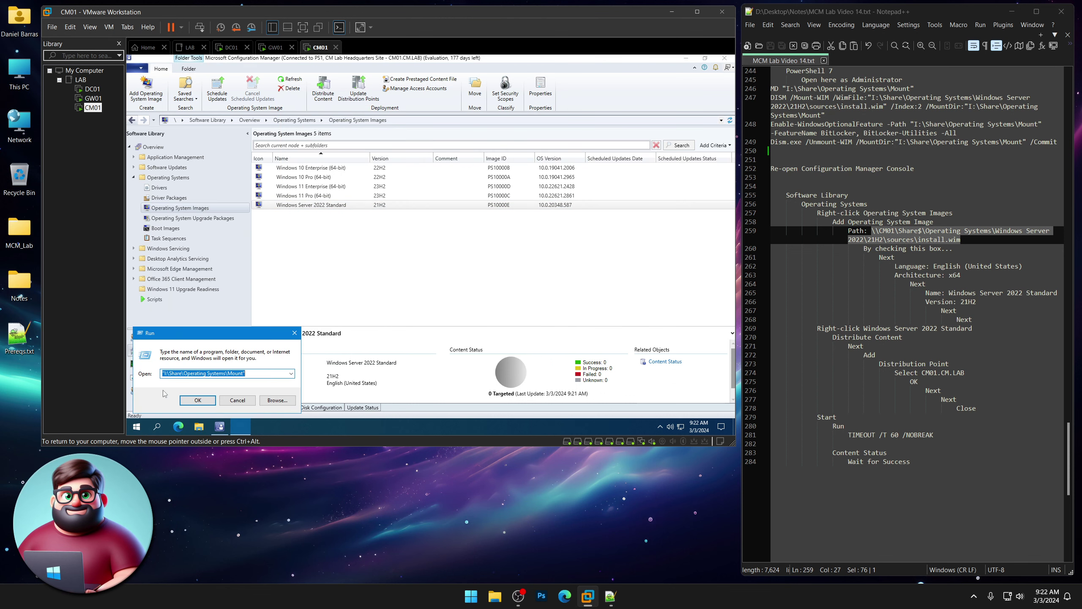
pyautogui.click(290, 373)
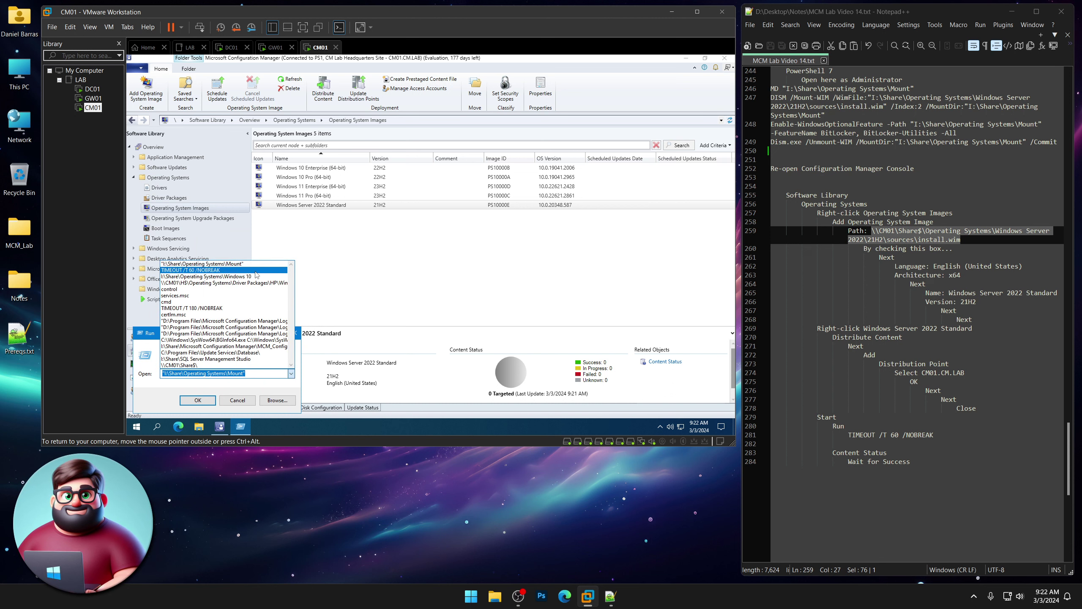
pyautogui.click(190, 269)
pyautogui.click(200, 400)
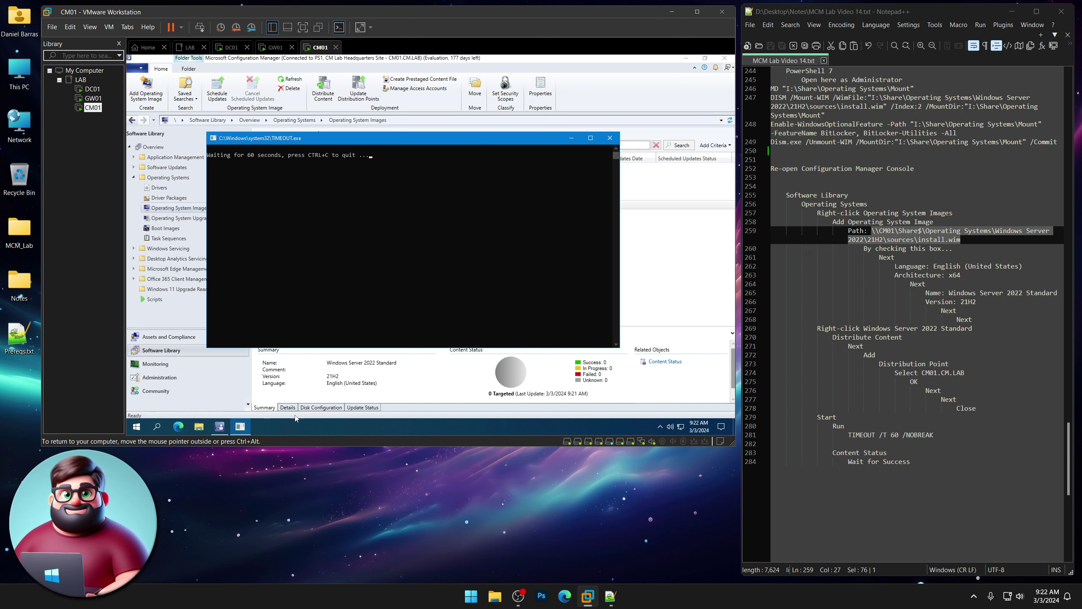
pyautogui.click(557, 535)
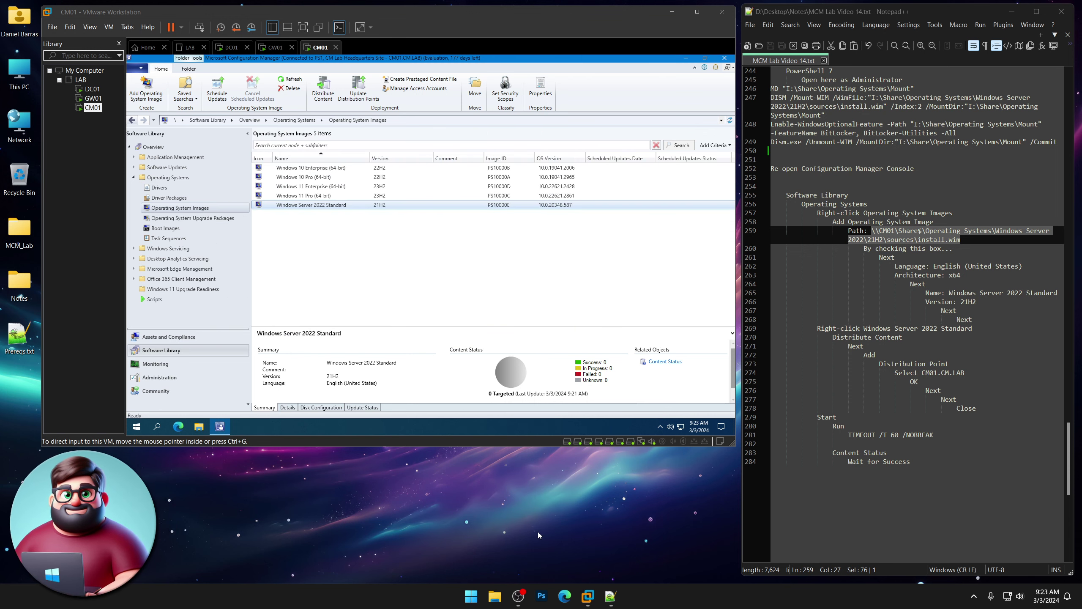
# Check the content status of each Windows 10, Windows 11 and Windows Server 2022 operating system image in turn
pyautogui.click(317, 168)
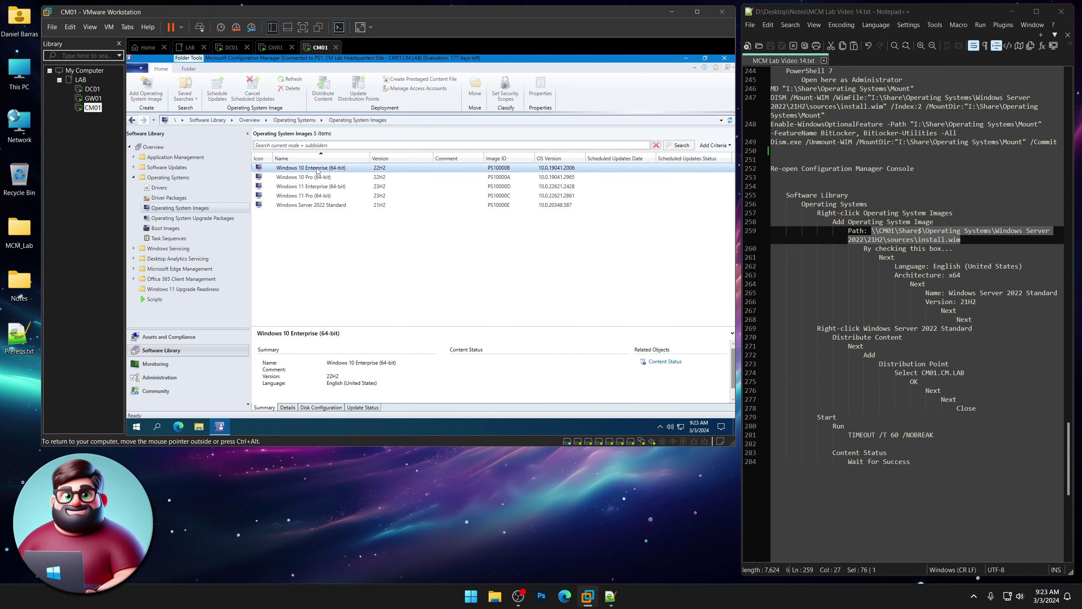
pyautogui.click(319, 177)
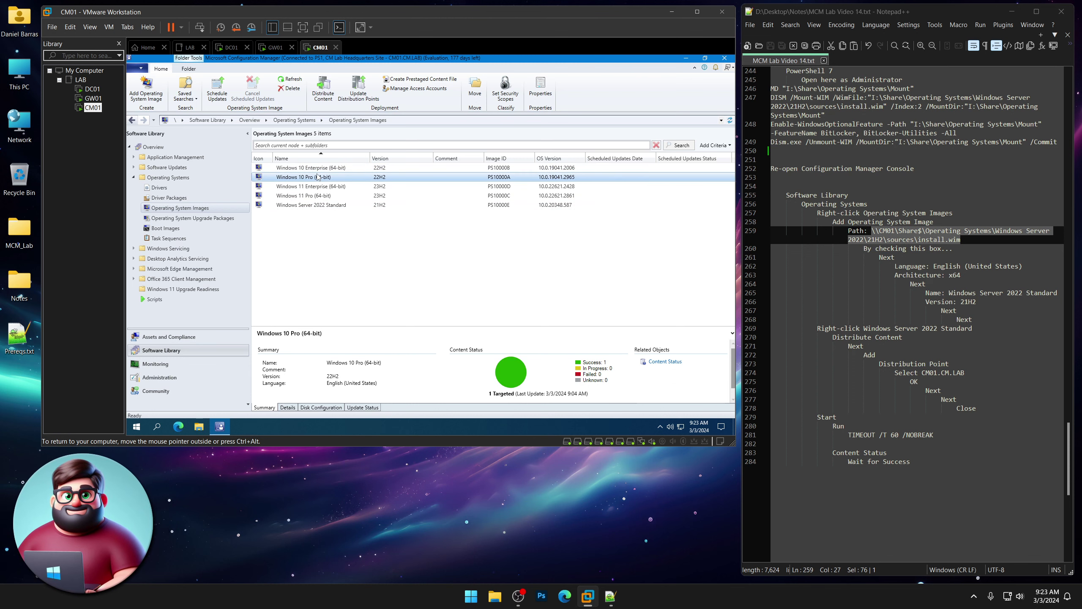
pyautogui.click(315, 188)
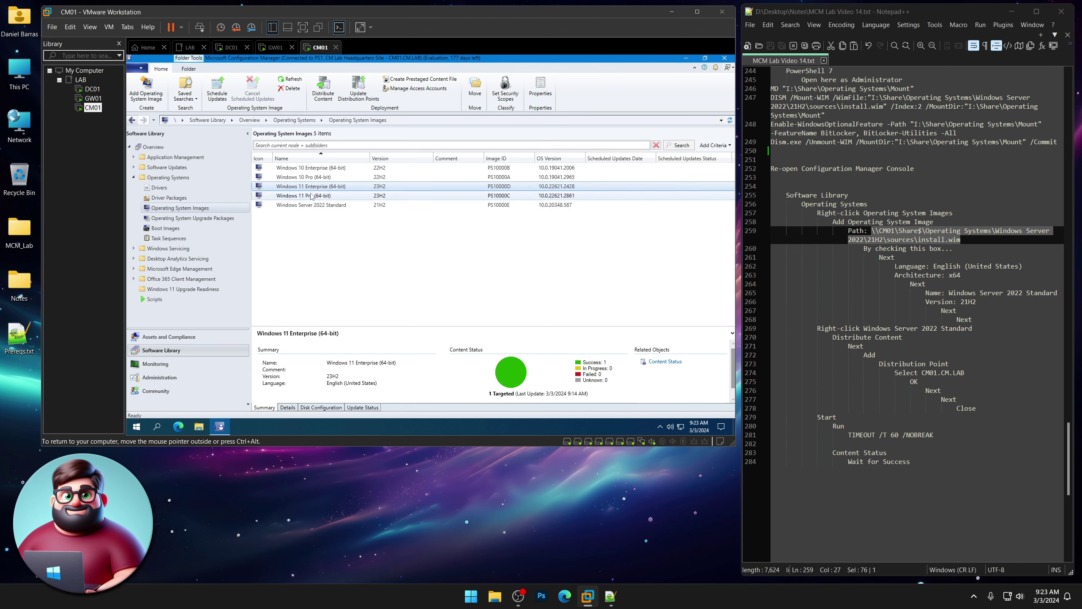
pyautogui.click(312, 196)
pyautogui.click(307, 205)
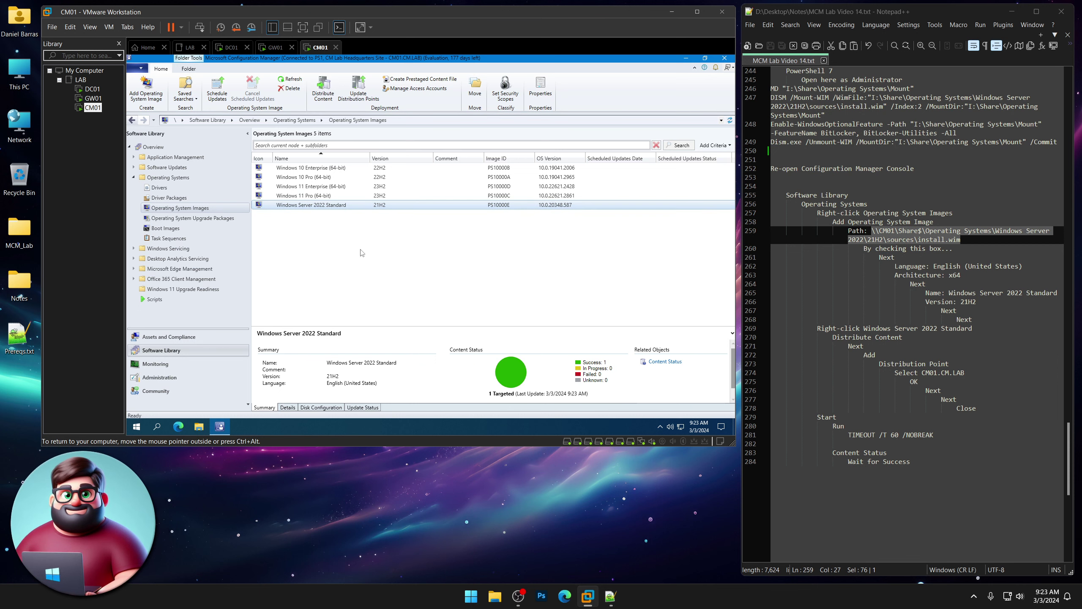
pyautogui.scroll(-4, 884, 361)
pyautogui.moveTo(917, 324); pyautogui.dragTo(818, 284)
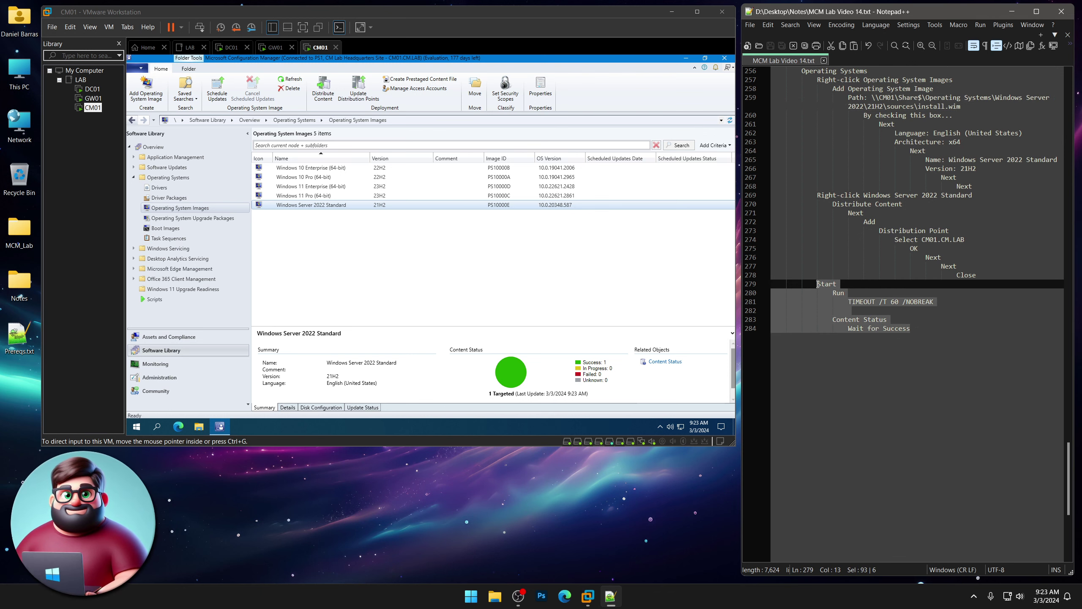
pyautogui.click(915, 329)
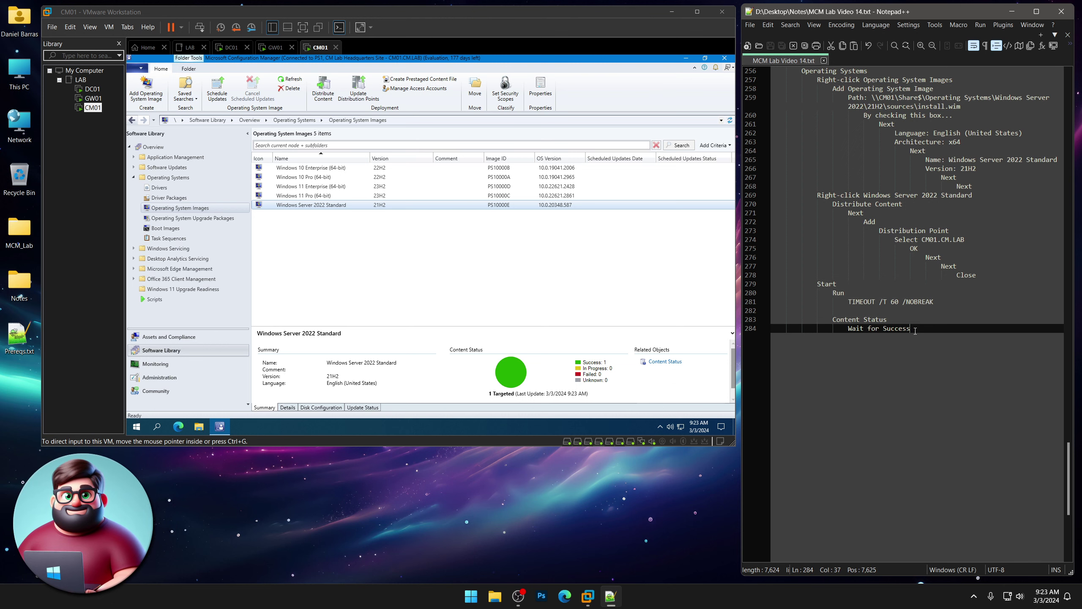
pyautogui.moveTo(915, 331); pyautogui.dragTo(754, 328)
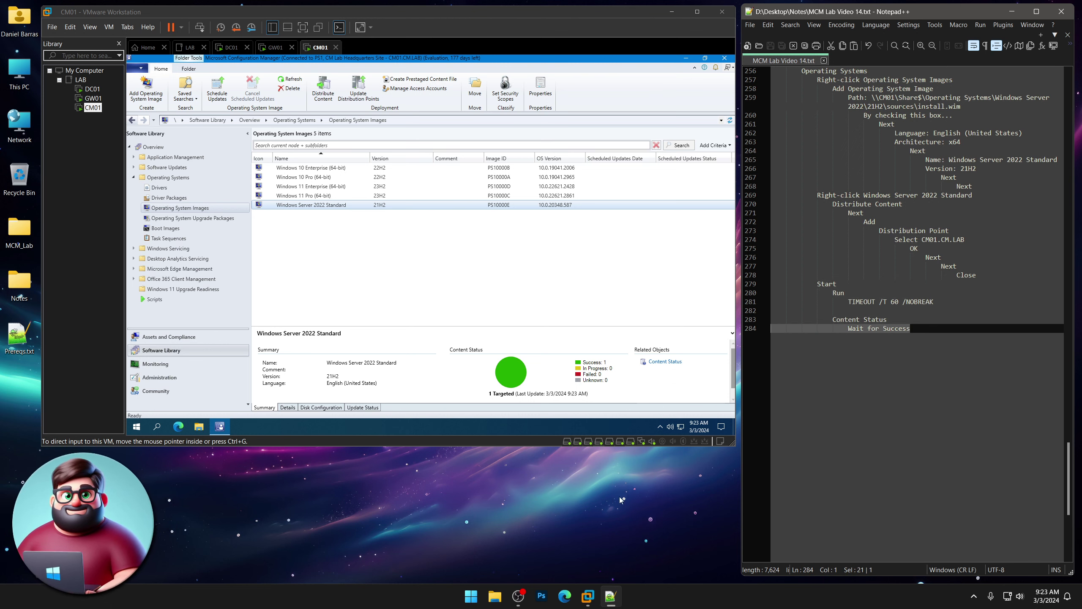
pyautogui.click(620, 515)
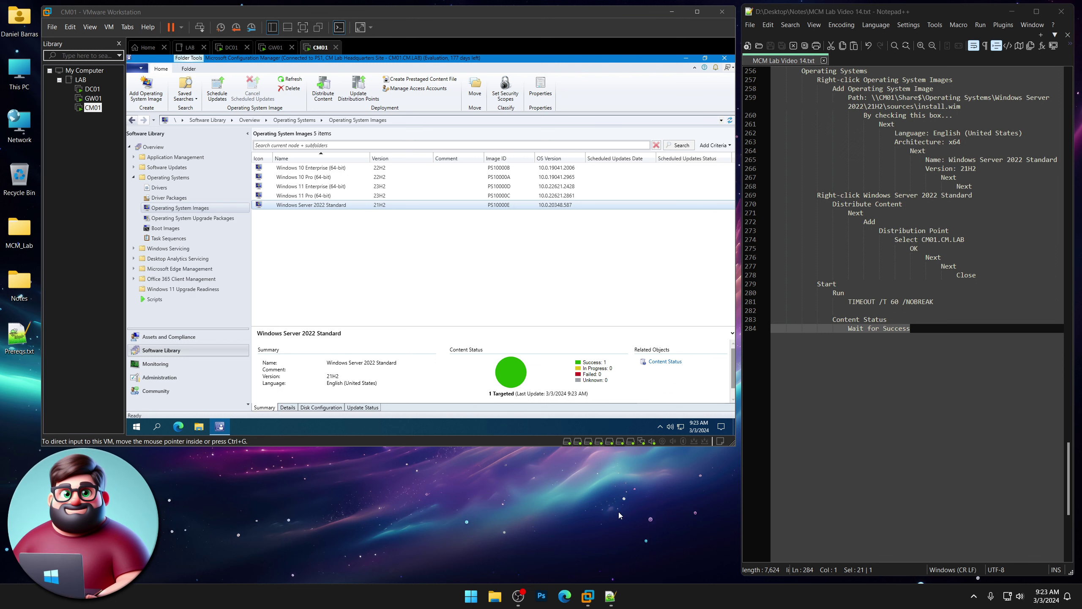